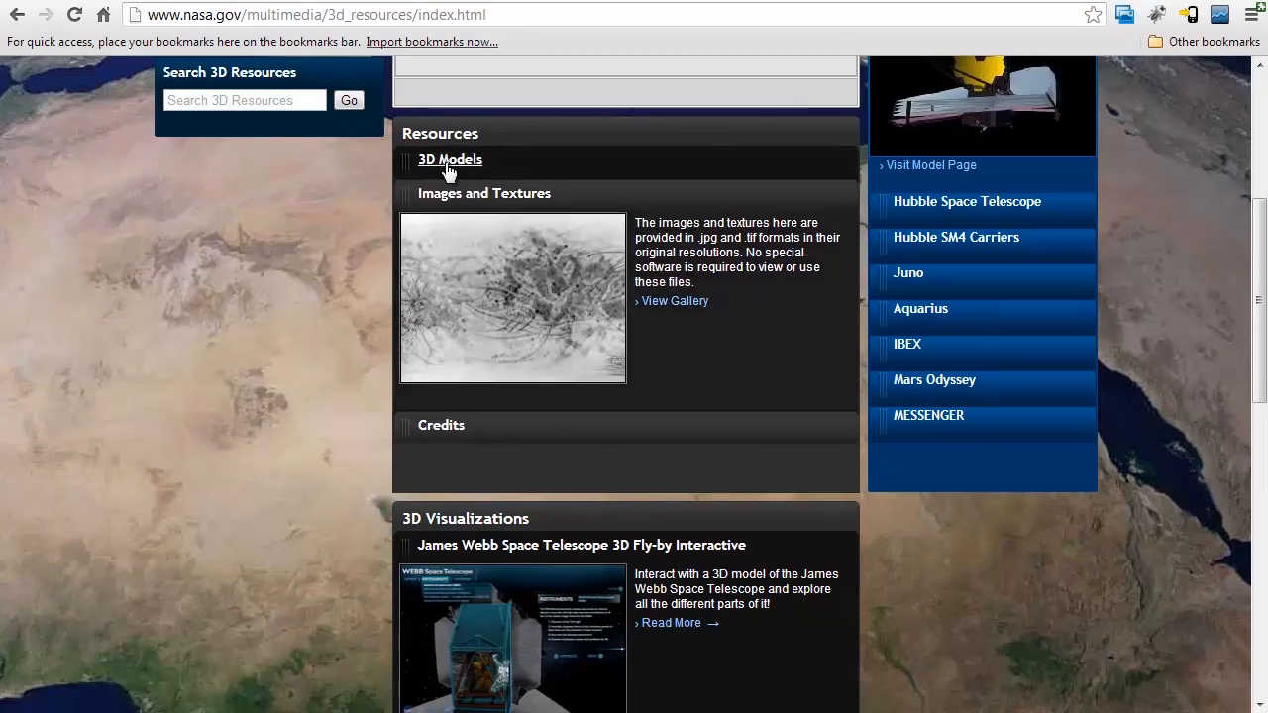
Open NASA's 3D Models gallery and look through the available spacecraft models
{"action": "left_click", "coordinate": [446, 166]}
{"action": "scroll", "coordinate": [448, 237], "scroll_direction": "down", "scroll_amount": 4}
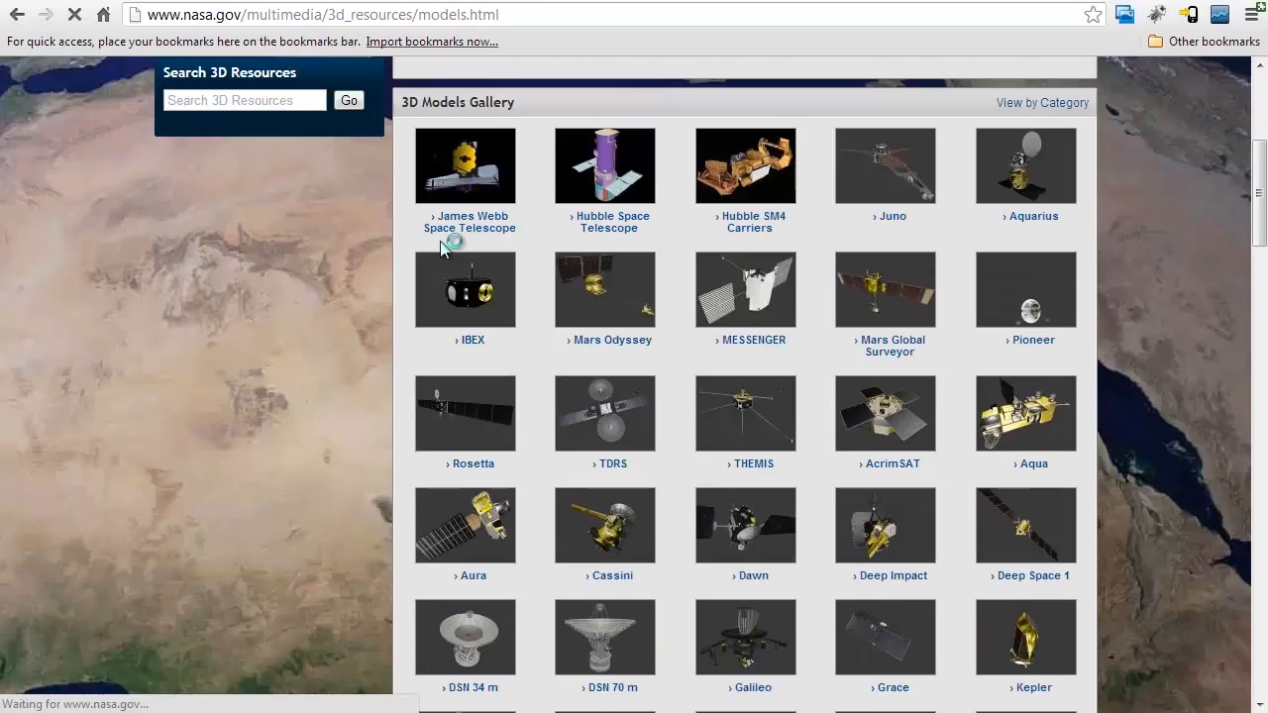
{"action": "left_click_drag", "start_coordinate": [1245, 210], "coordinate": [1237, 327]}
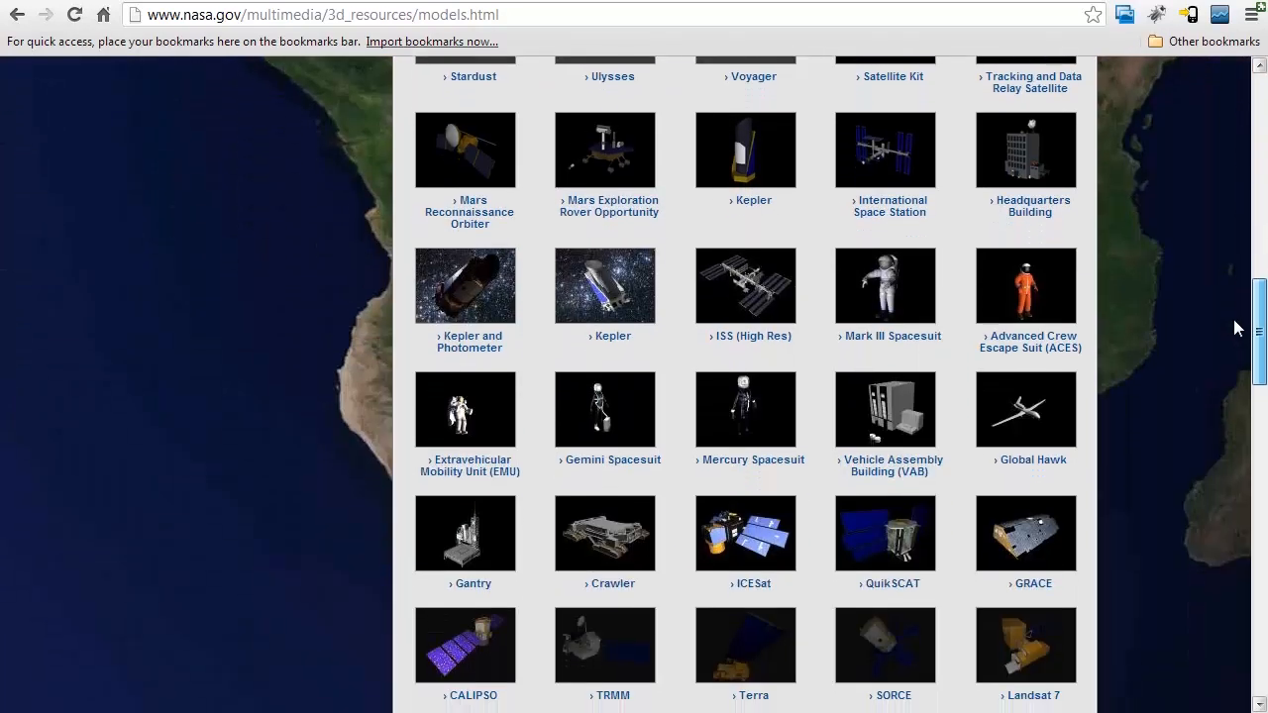
{"action": "scroll", "coordinate": [1233, 337], "scroll_direction": "down", "scroll_amount": 1}
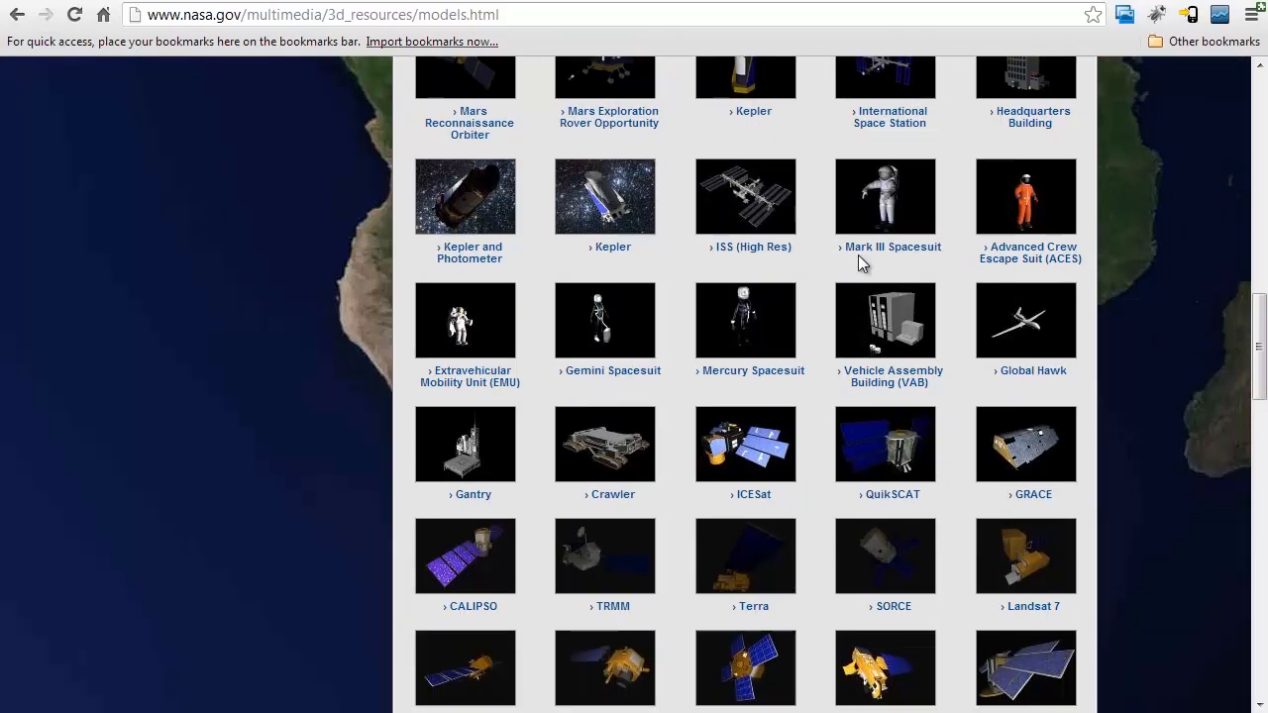
{"action": "left_click_drag", "start_coordinate": [1255, 387], "coordinate": [1237, 673]}
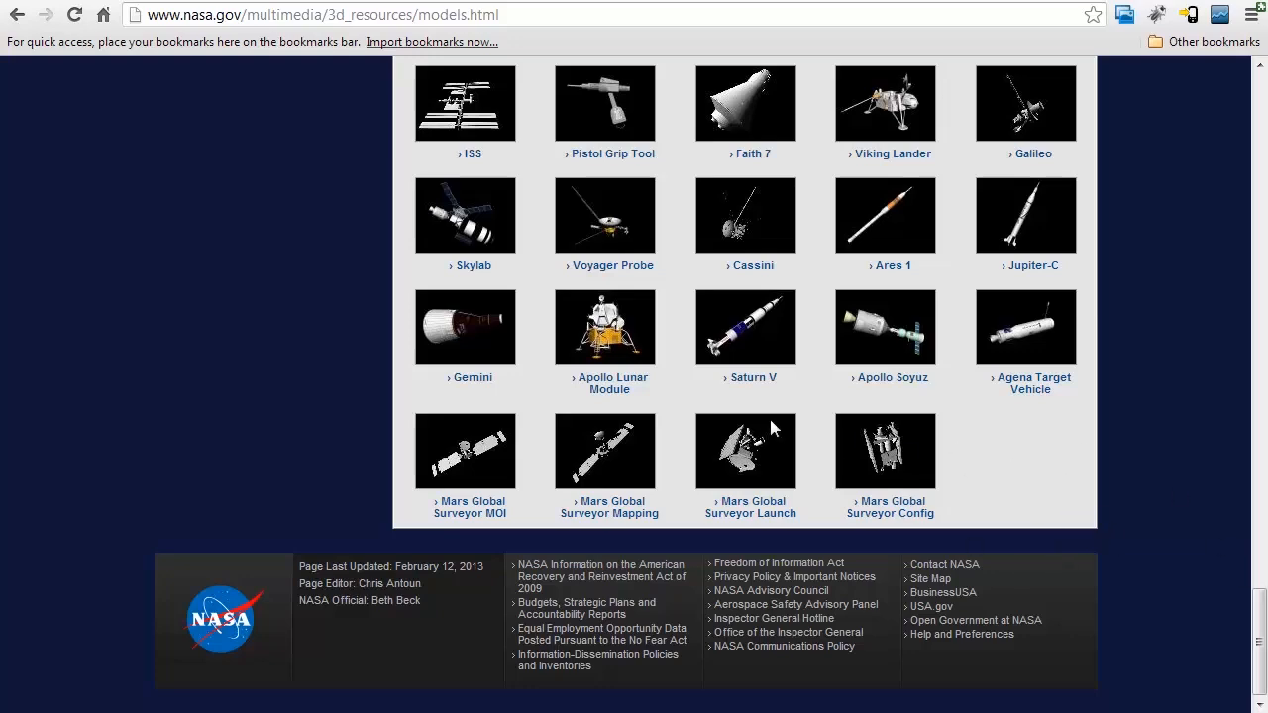
Open the Apollo Lunar Module page and examine its preview, specifications and .3ds download option
{"action": "left_click", "coordinate": [634, 389]}
{"action": "scroll", "coordinate": [839, 455], "scroll_direction": "down", "scroll_amount": 4}
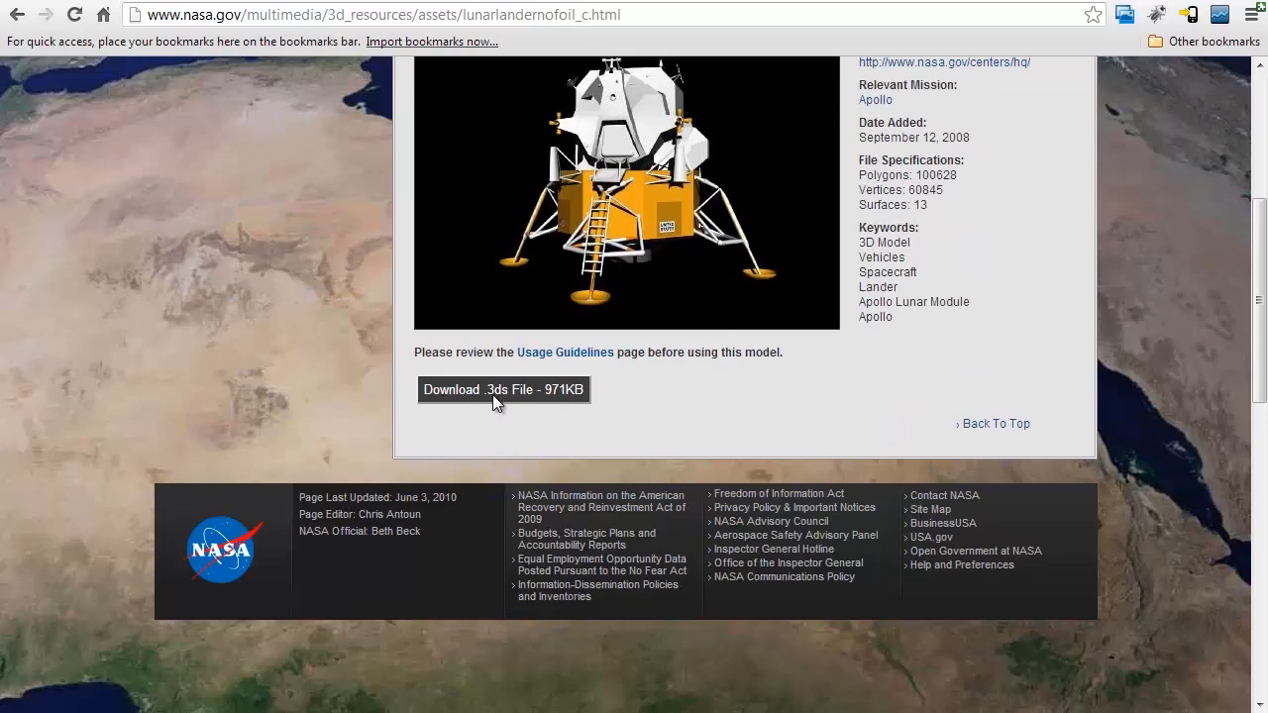
{"action": "scroll", "coordinate": [691, 408], "scroll_direction": "up", "scroll_amount": 1}
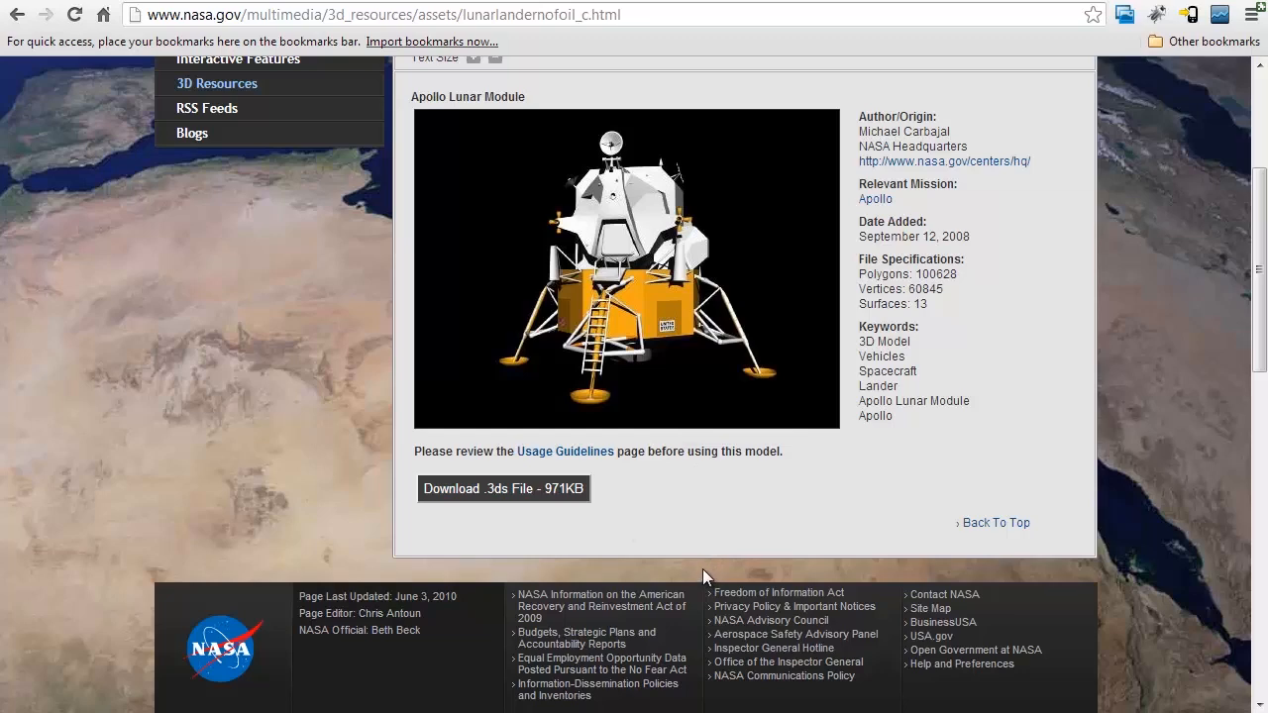
Return to the 3D Resources page, open the Images and Textures gallery and look through its planet and moon textures
{"action": "left_click", "coordinate": [18, 14]}
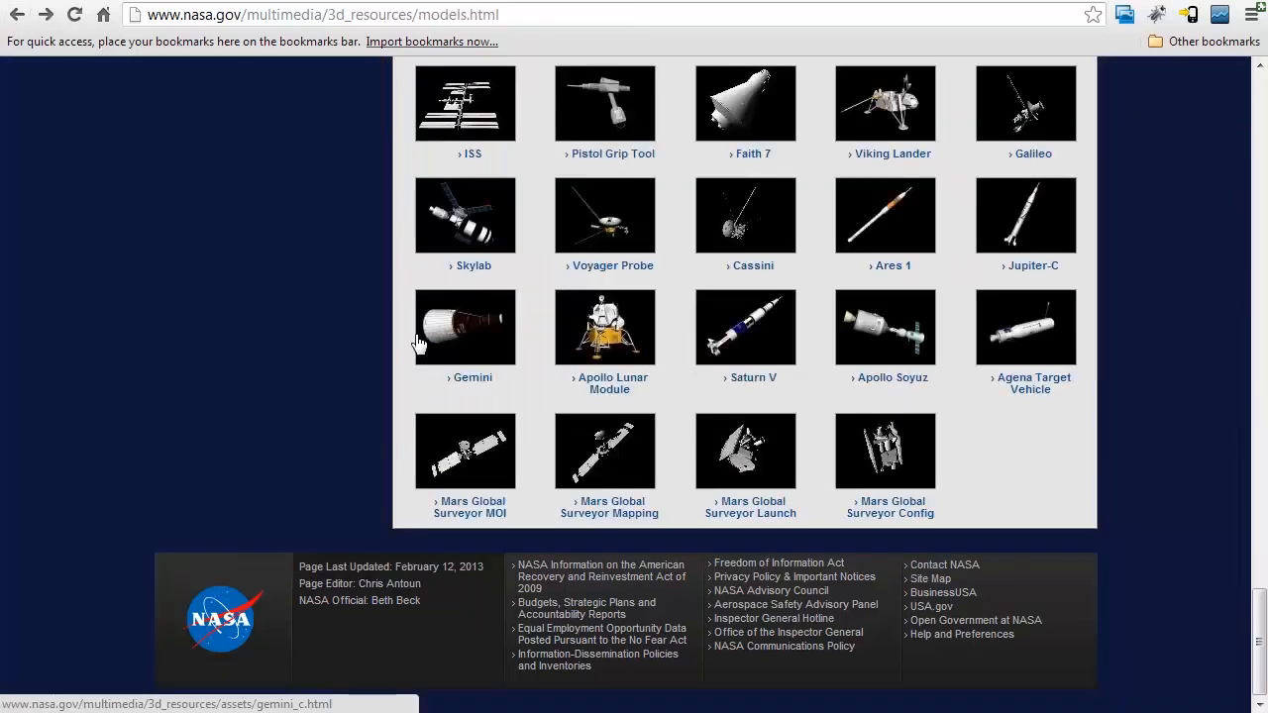
{"action": "left_click", "coordinate": [18, 14]}
{"action": "left_click", "coordinate": [482, 195]}
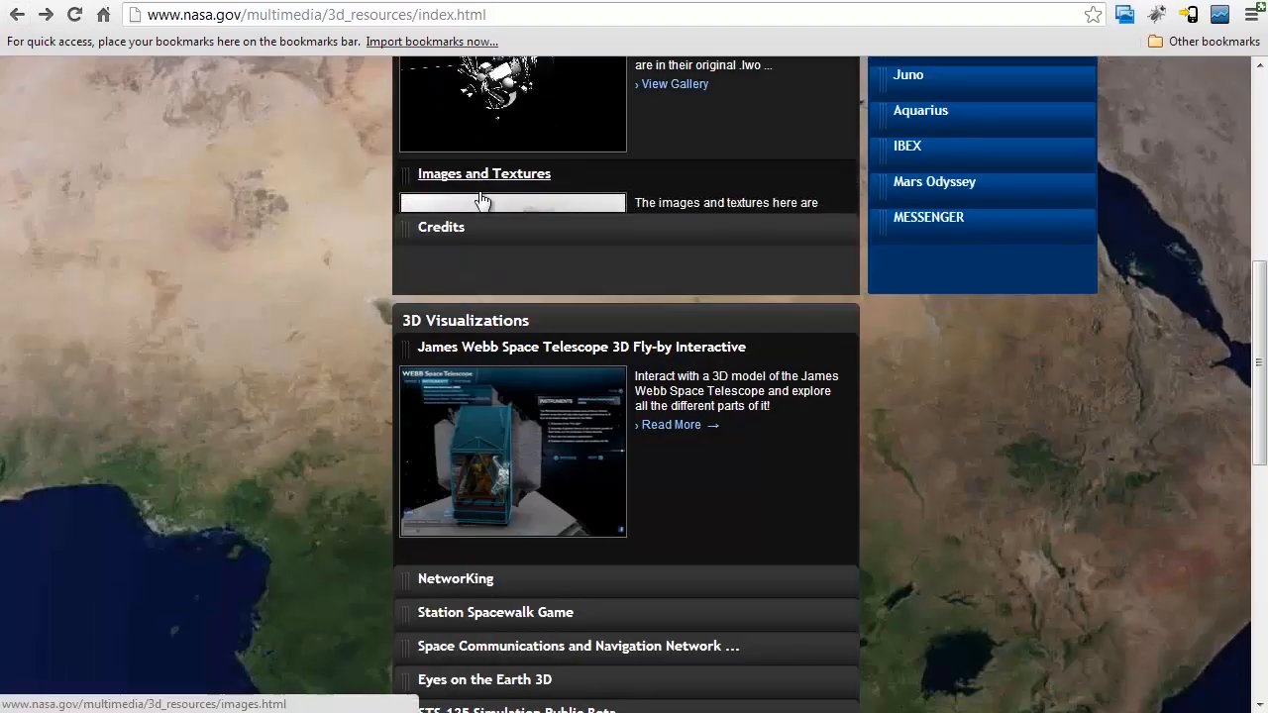
{"action": "left_click", "coordinate": [619, 117]}
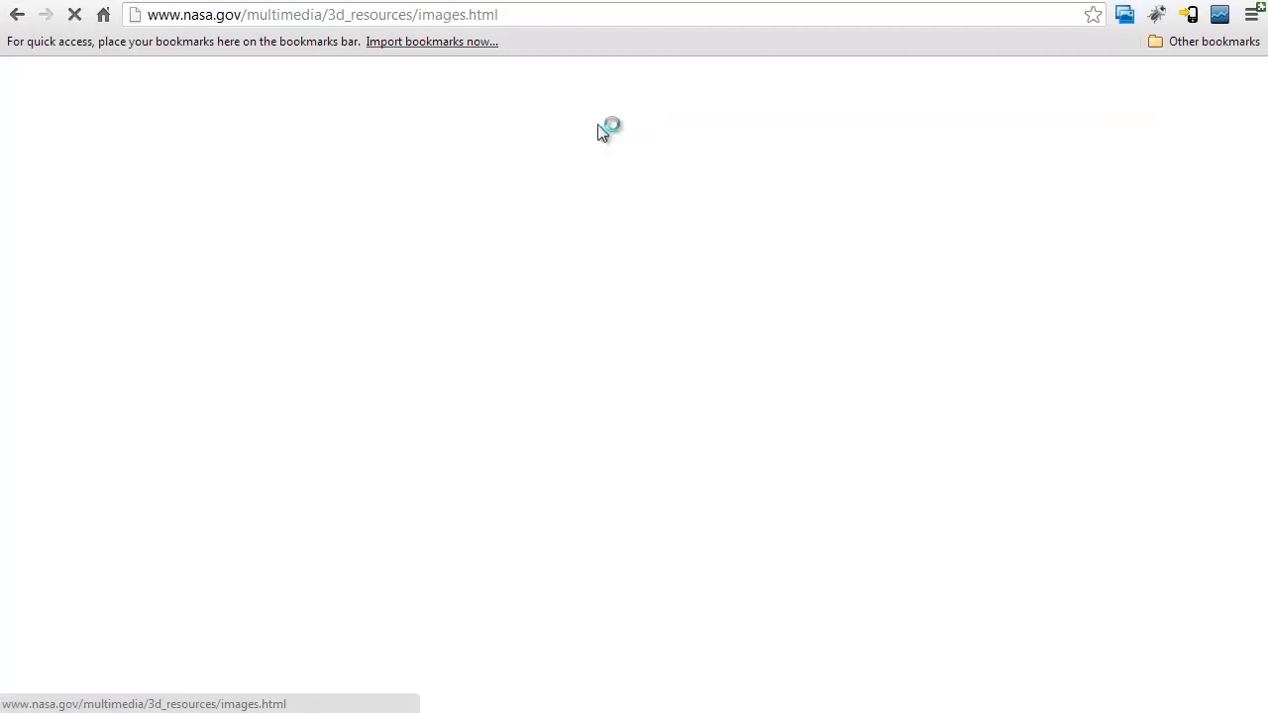
{"action": "scroll", "coordinate": [493, 448], "scroll_direction": "down", "scroll_amount": 3}
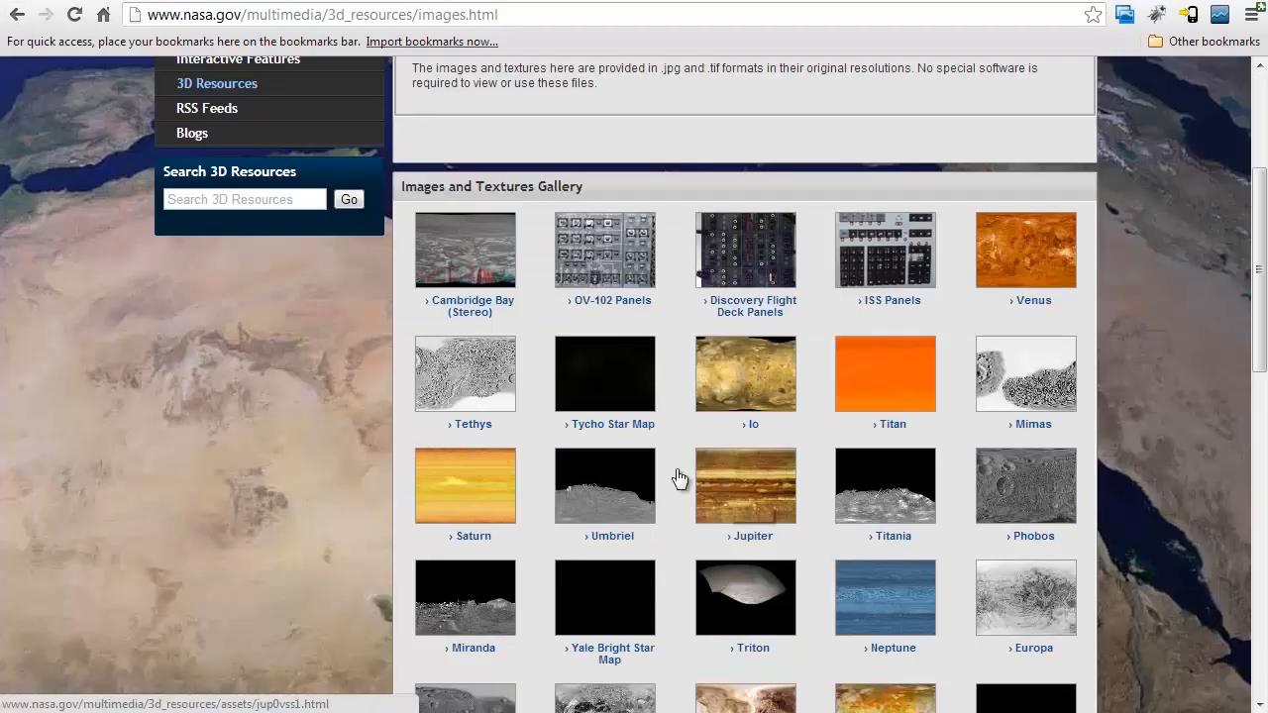
{"action": "scroll", "coordinate": [691, 563], "scroll_direction": "down", "scroll_amount": 1}
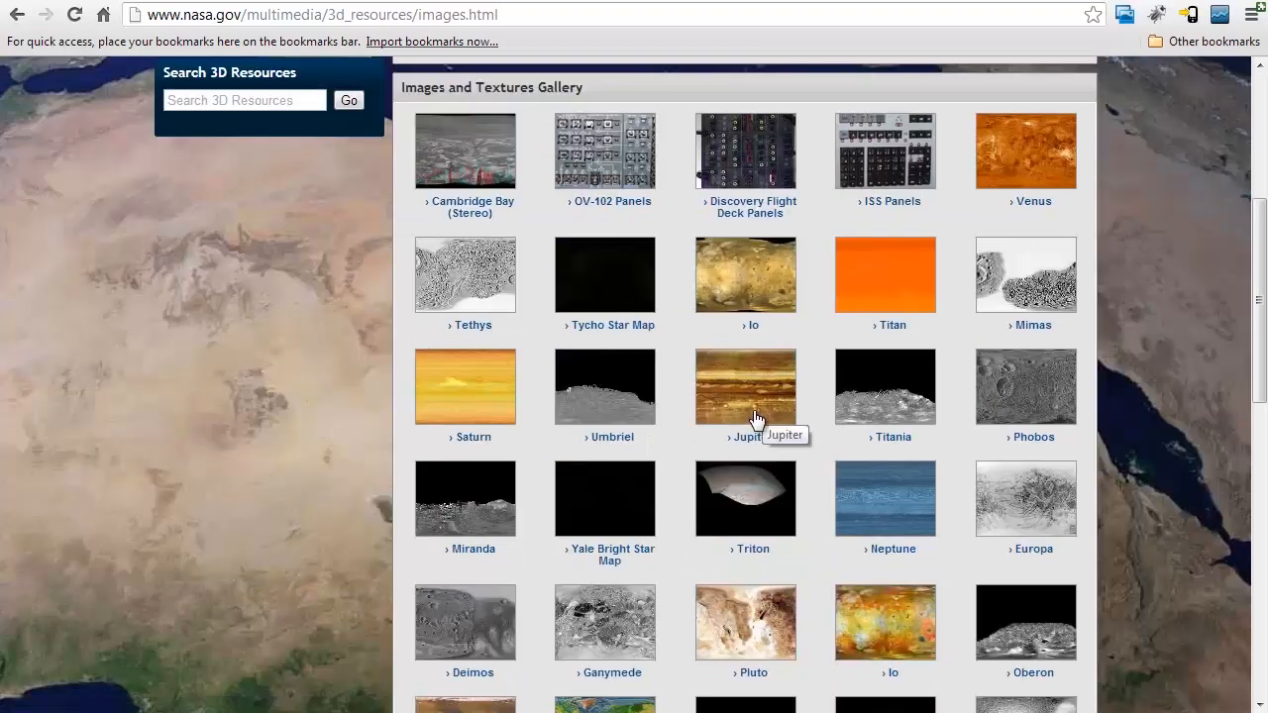
{"action": "scroll", "coordinate": [298, 486], "scroll_direction": "down", "scroll_amount": 3}
{"action": "scroll", "coordinate": [769, 536], "scroll_direction": "down", "scroll_amount": 3}
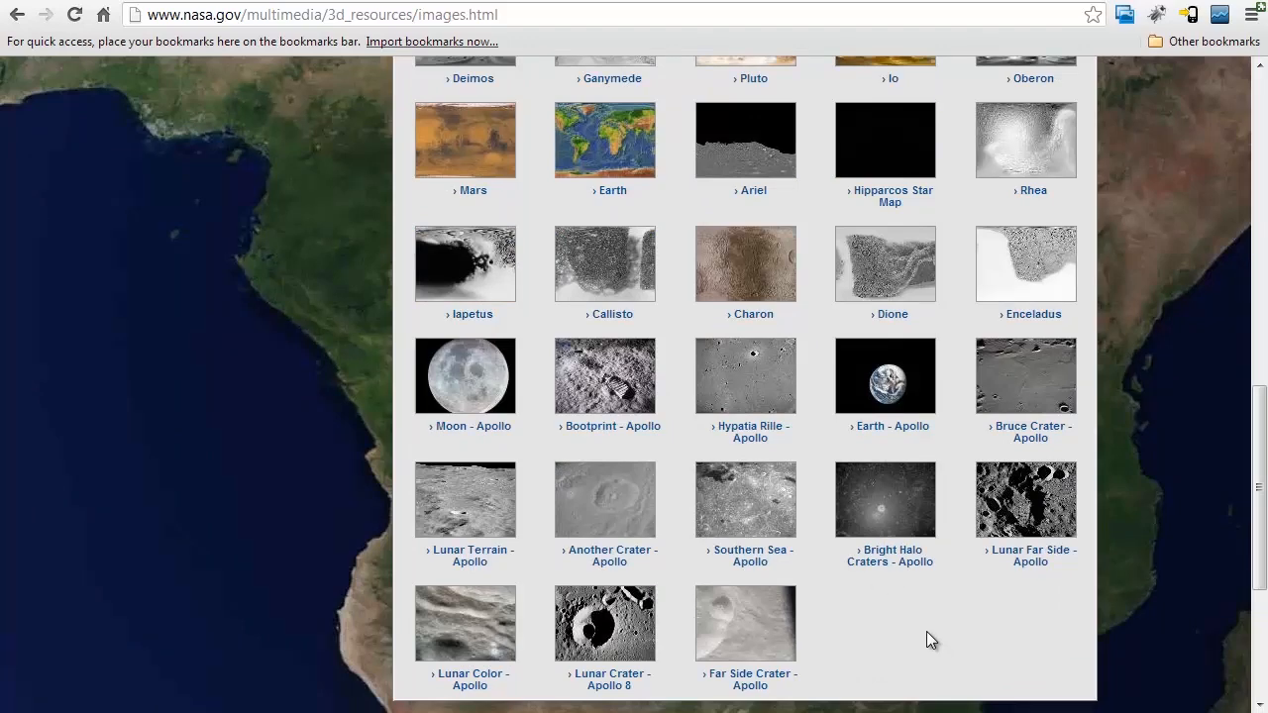
{"action": "scroll", "coordinate": [926, 631], "scroll_direction": "up", "scroll_amount": 10}
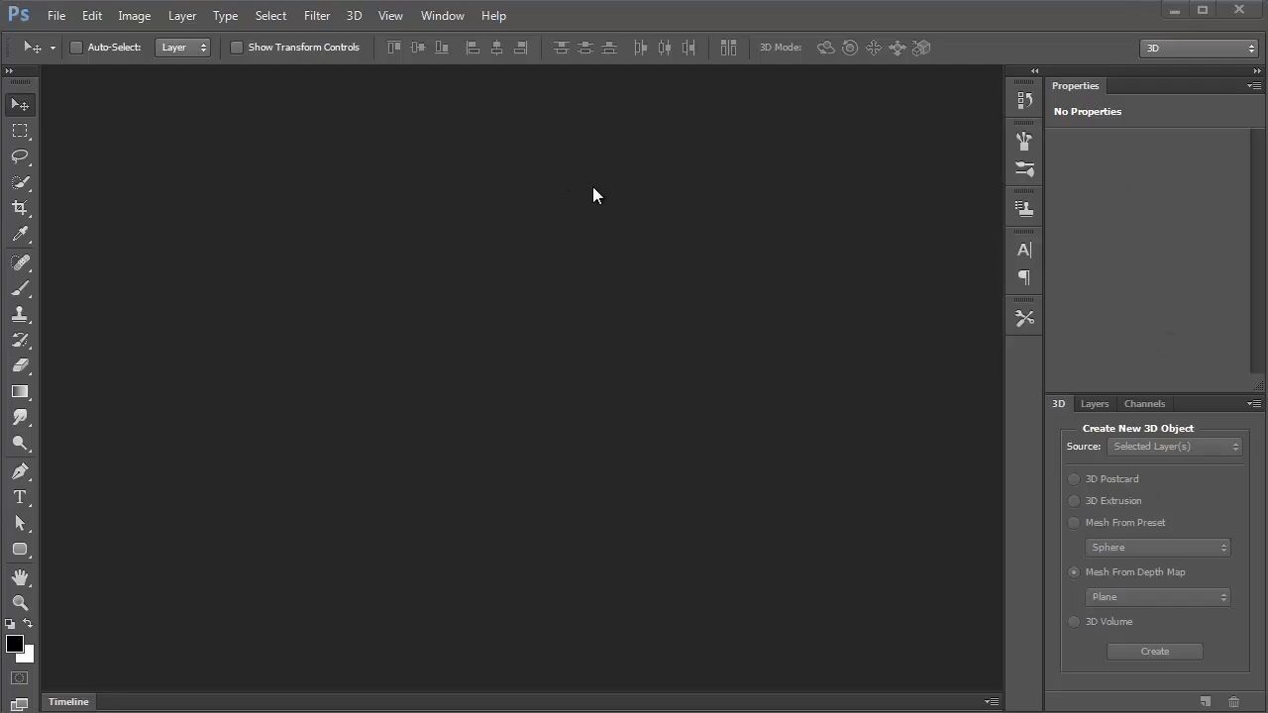
Switch to Photoshop and reset the 3D workspace to its default layout
{"action": "left_click", "coordinate": [436, 16]}
{"action": "mouse_move", "coordinate": [442, 59]}
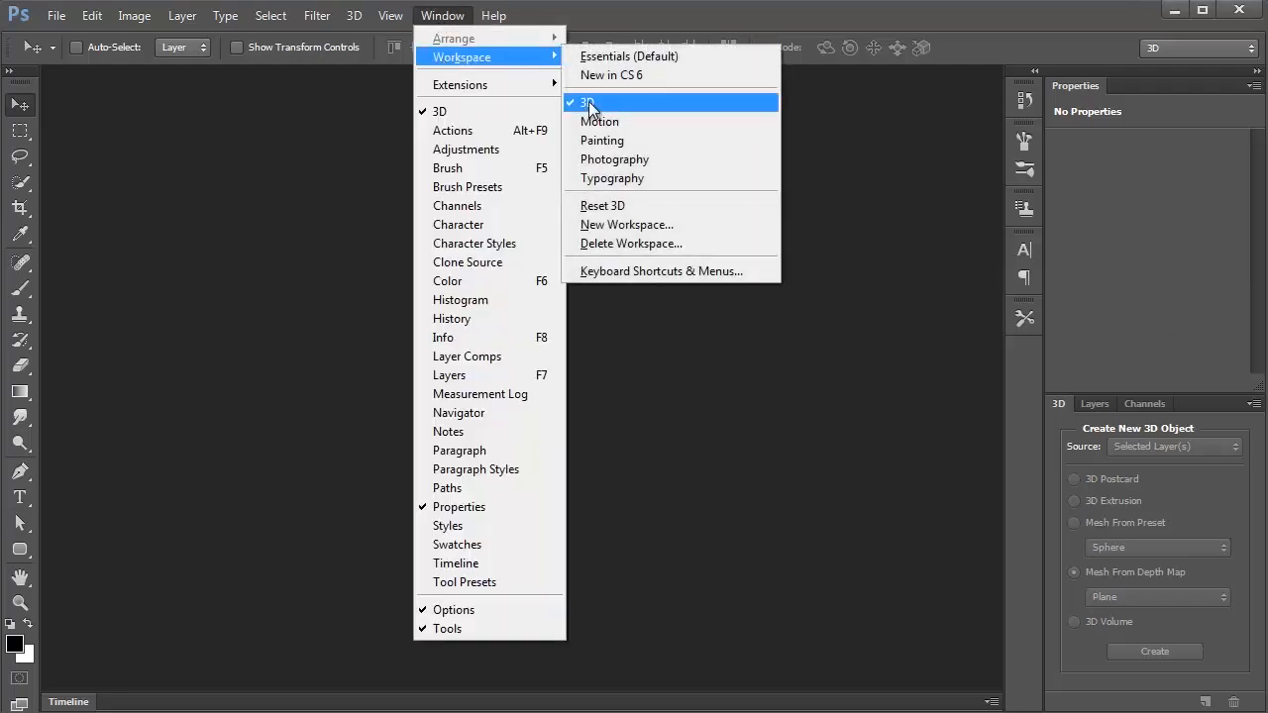
{"action": "left_click", "coordinate": [627, 206]}
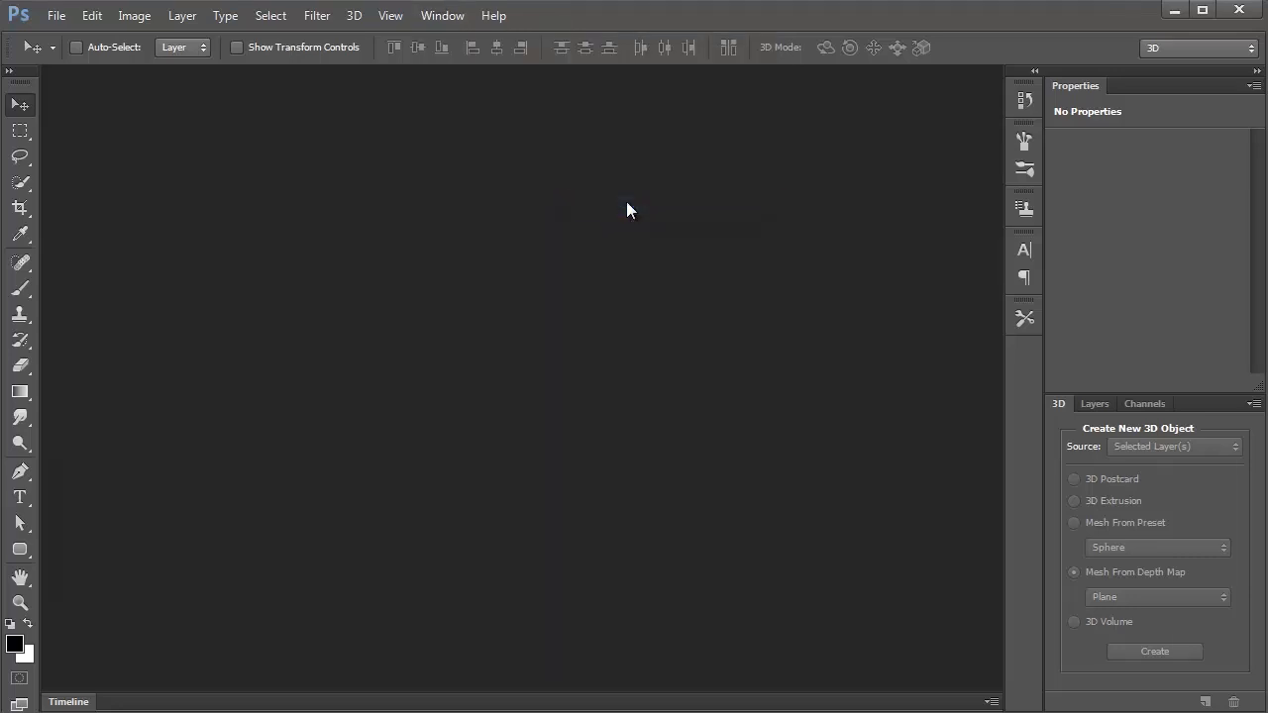
Create a new 1280 by 720 pixel RGB document at 72 pixels/inch with a transparent background
{"action": "left_click", "coordinate": [56, 16]}
{"action": "left_click", "coordinate": [75, 37]}
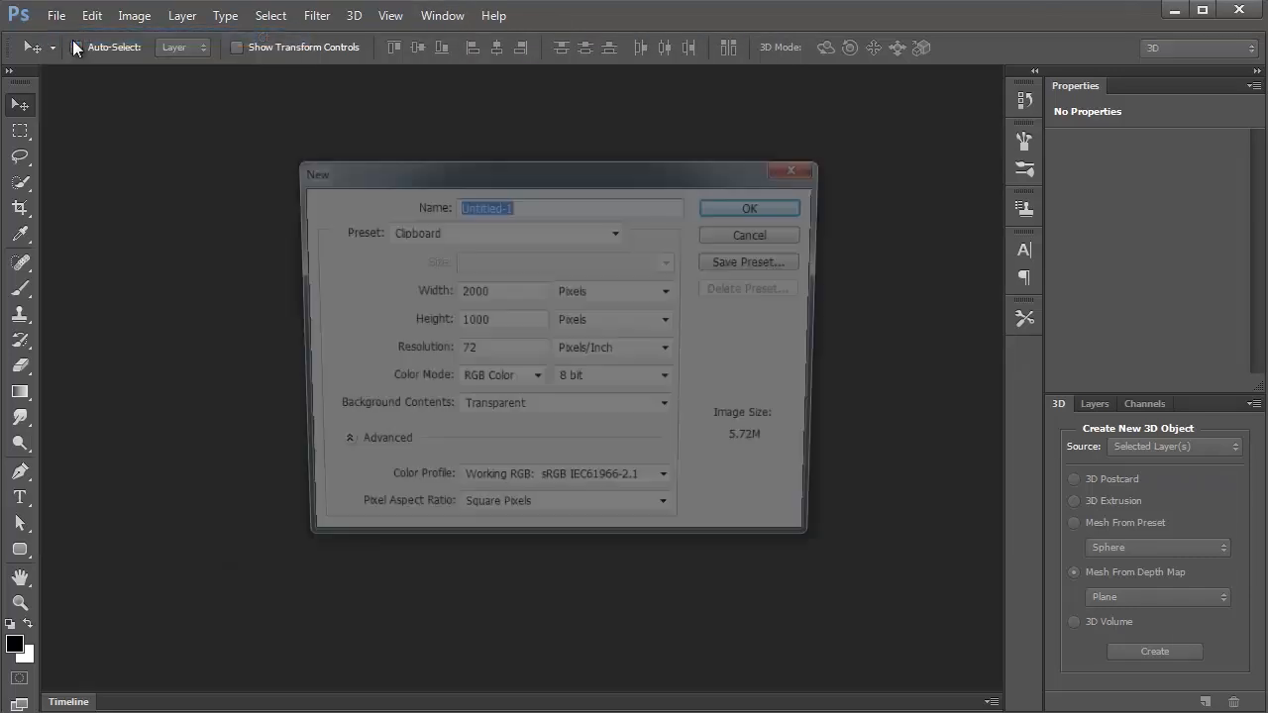
{"action": "double_click", "coordinate": [529, 293]}
{"action": "type", "text": "1280"}
{"action": "key", "text": "Tab"}
{"action": "type", "text": "720"}
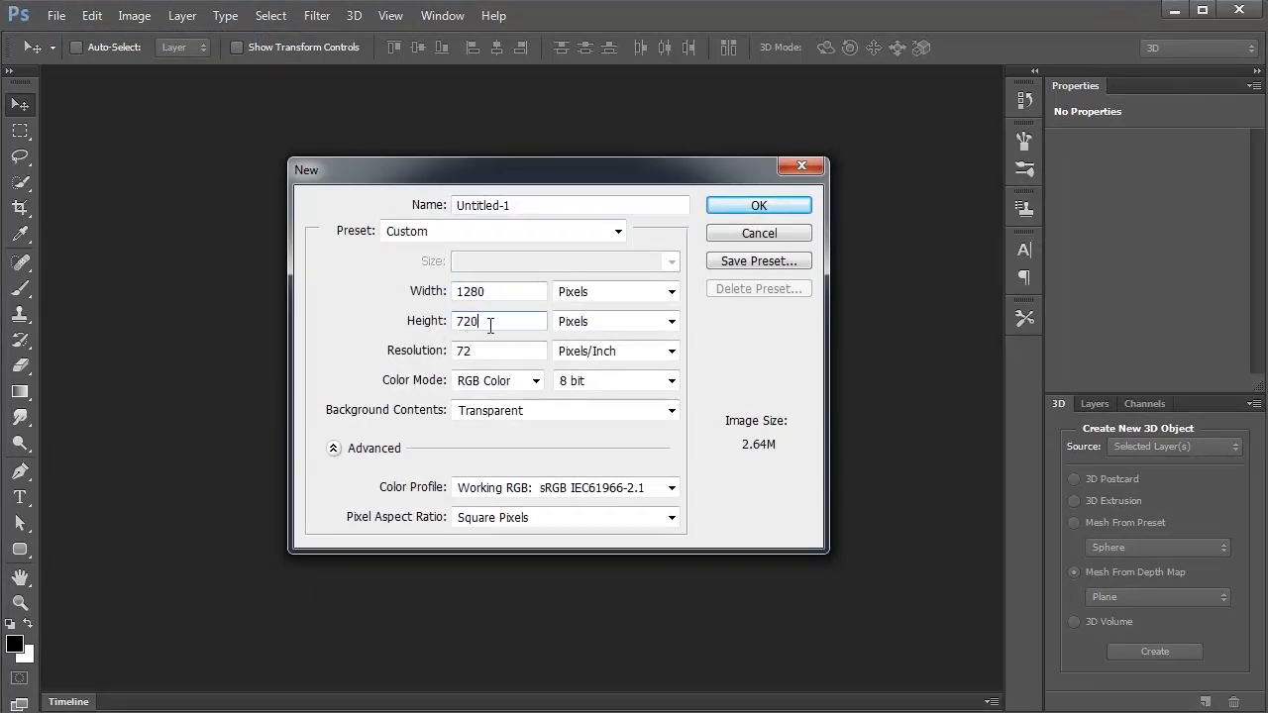
{"action": "left_click", "coordinate": [751, 207]}
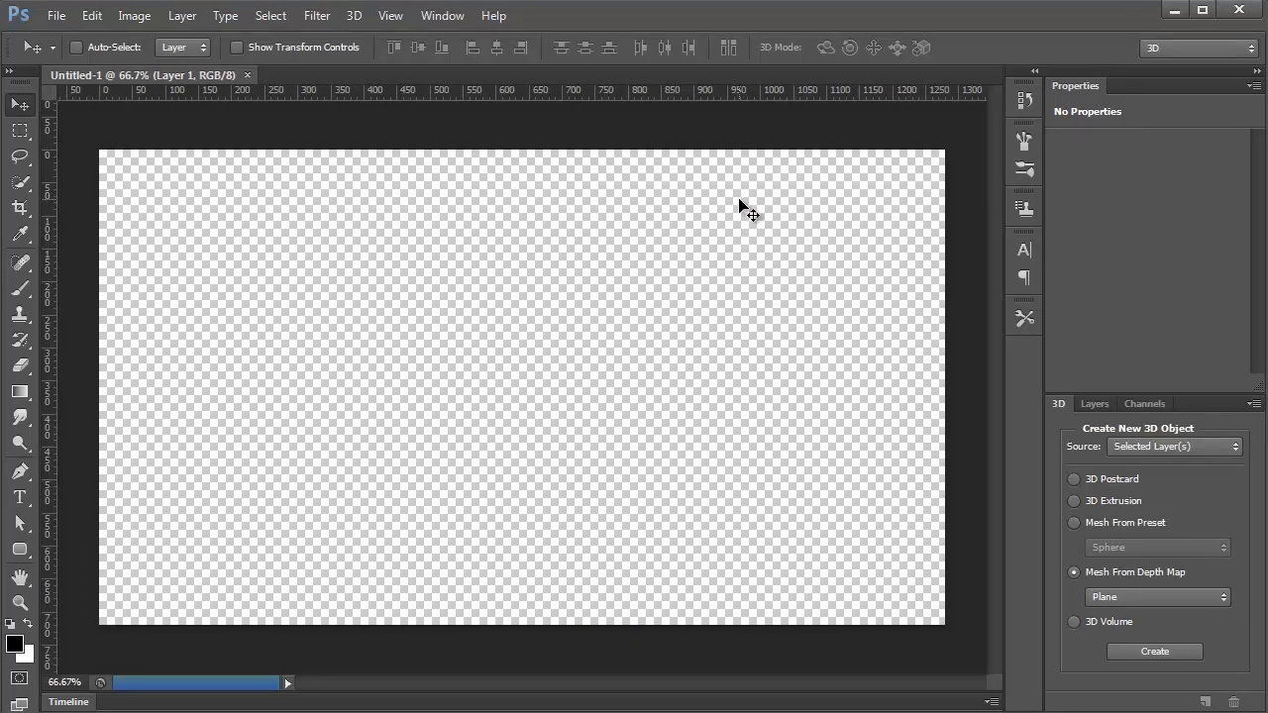
Create a Sphere mesh from preset on the layer and move it farther back near the canvas's upper-left corner
{"action": "left_click", "coordinate": [1075, 523]}
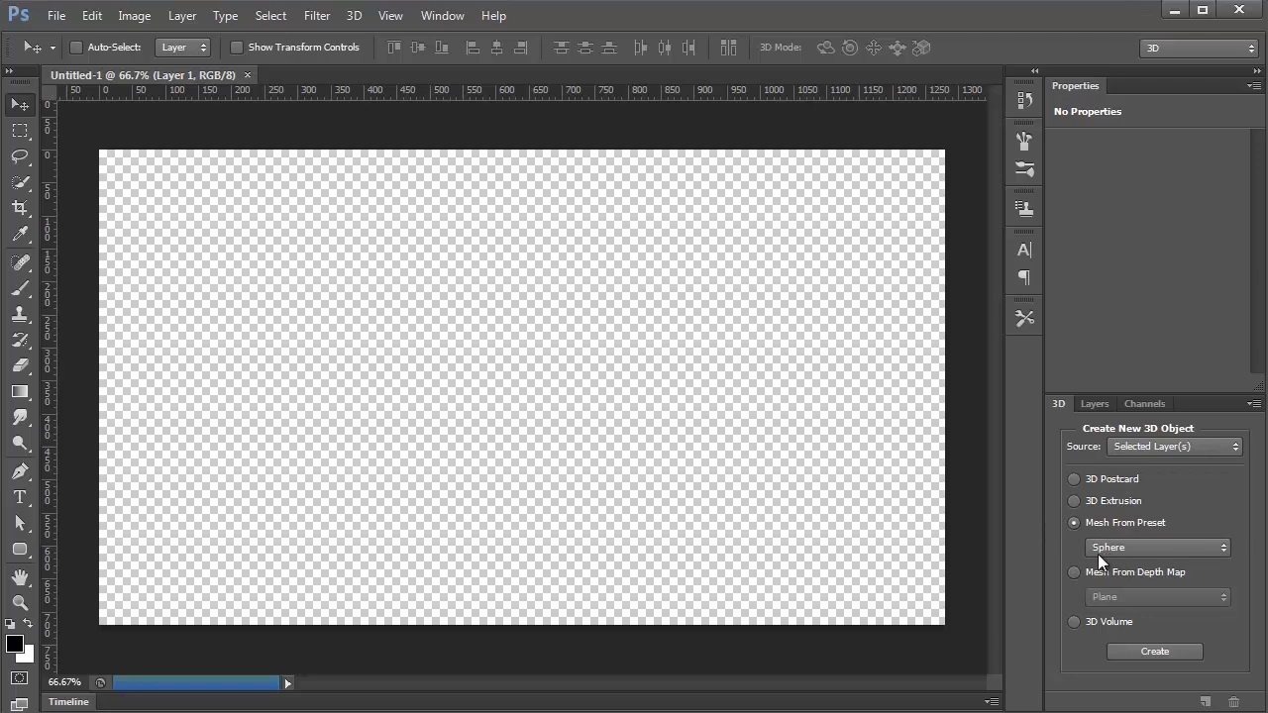
{"action": "left_click", "coordinate": [1157, 654]}
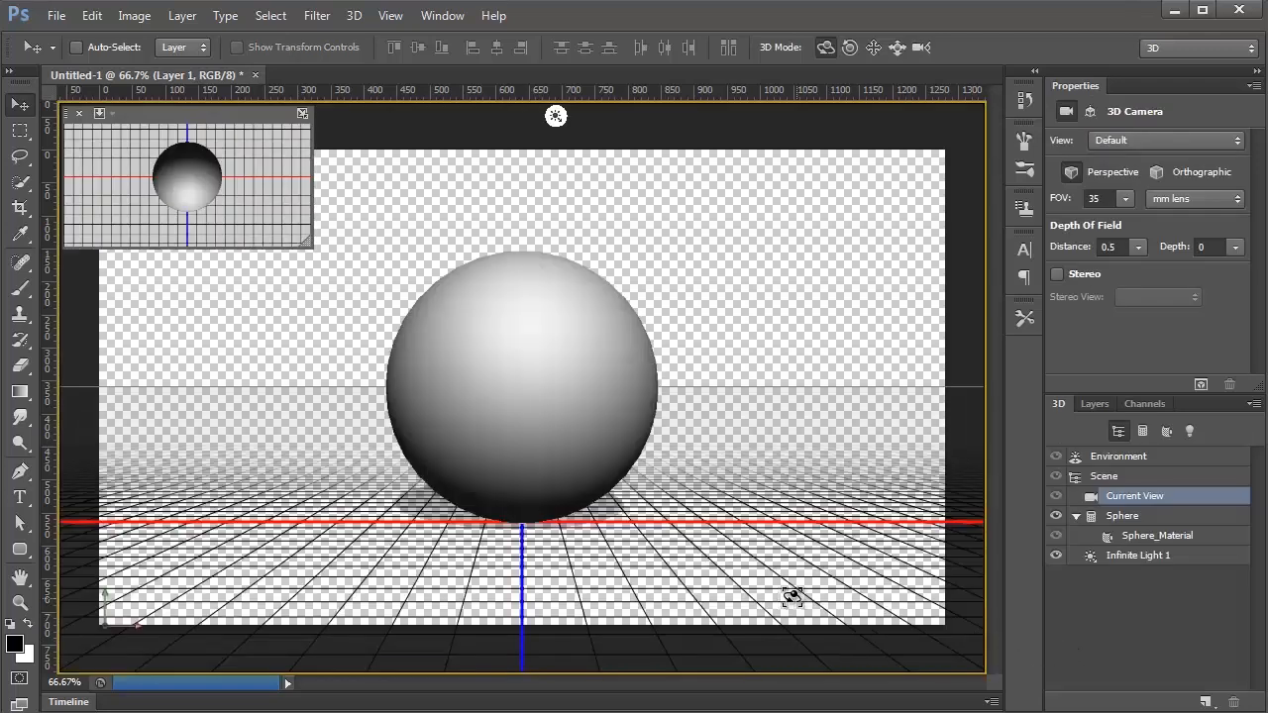
{"action": "left_click", "coordinate": [598, 395]}
{"action": "left_click_drag", "start_coordinate": [544, 357], "coordinate": [530, 2]}
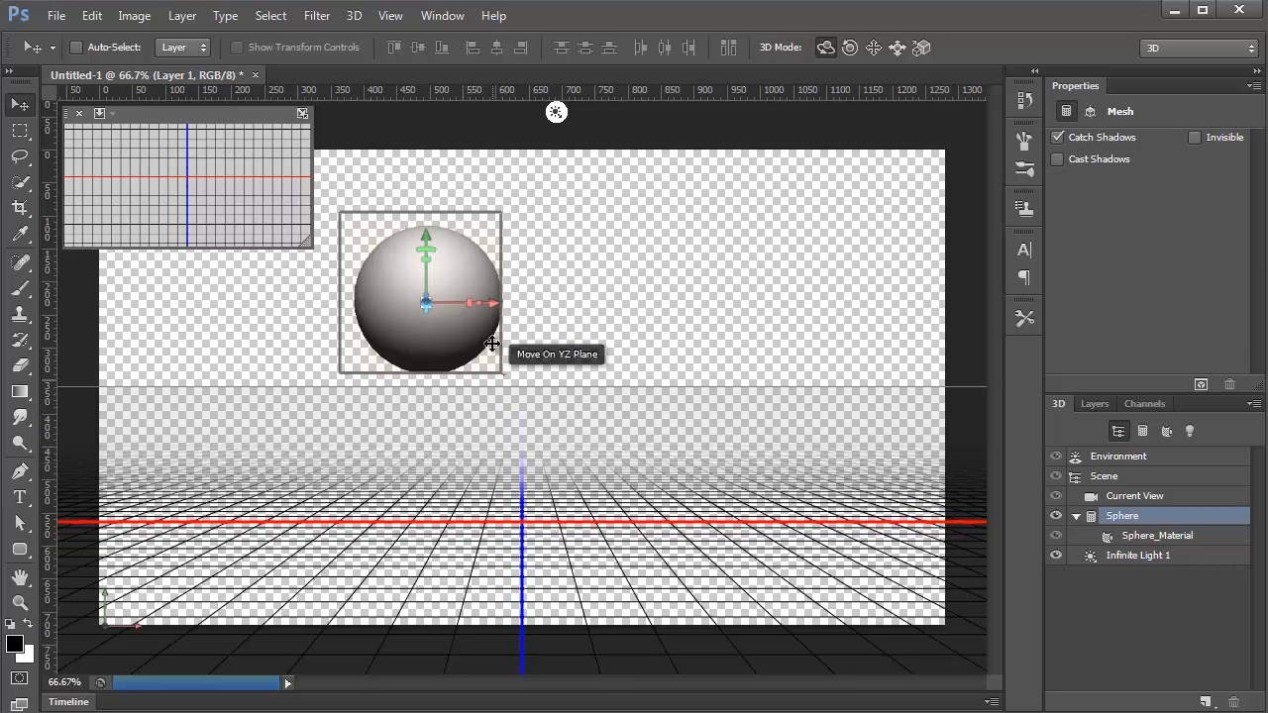
{"action": "left_click_drag", "start_coordinate": [492, 303], "coordinate": [200, 310]}
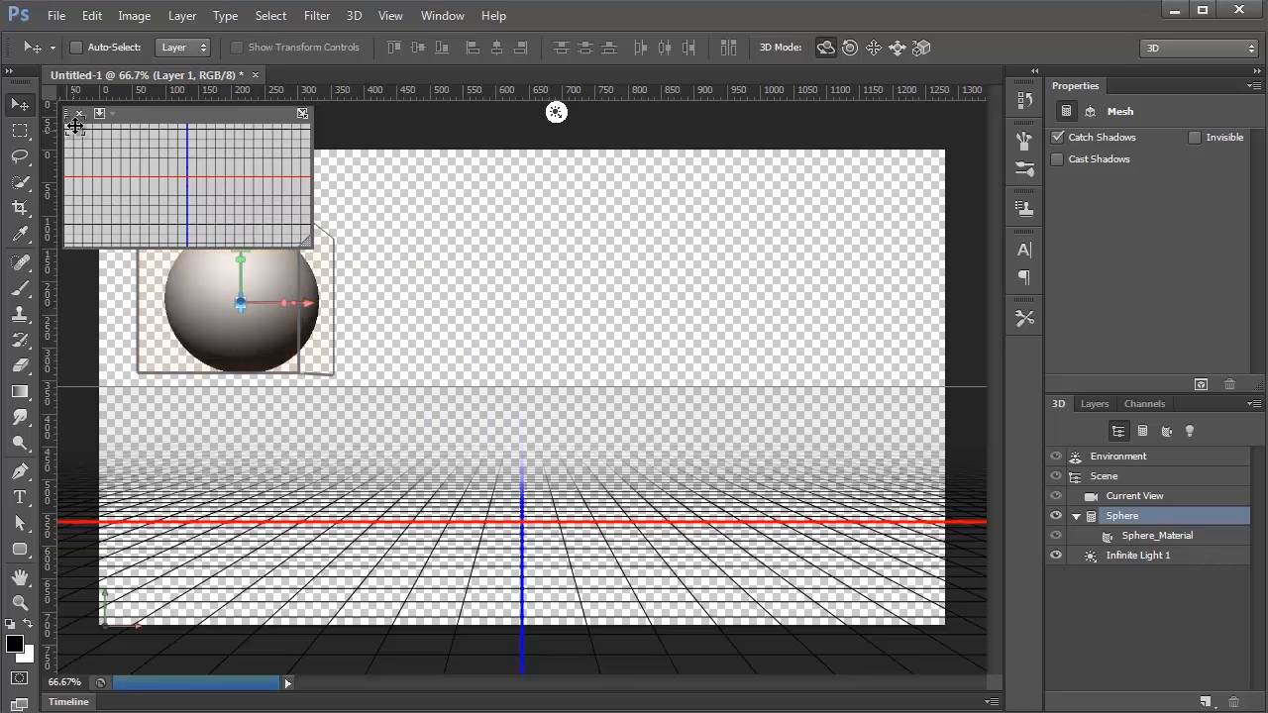
{"action": "left_click_drag", "start_coordinate": [175, 115], "coordinate": [591, 152]}
{"action": "left_click_drag", "start_coordinate": [242, 236], "coordinate": [275, 175]}
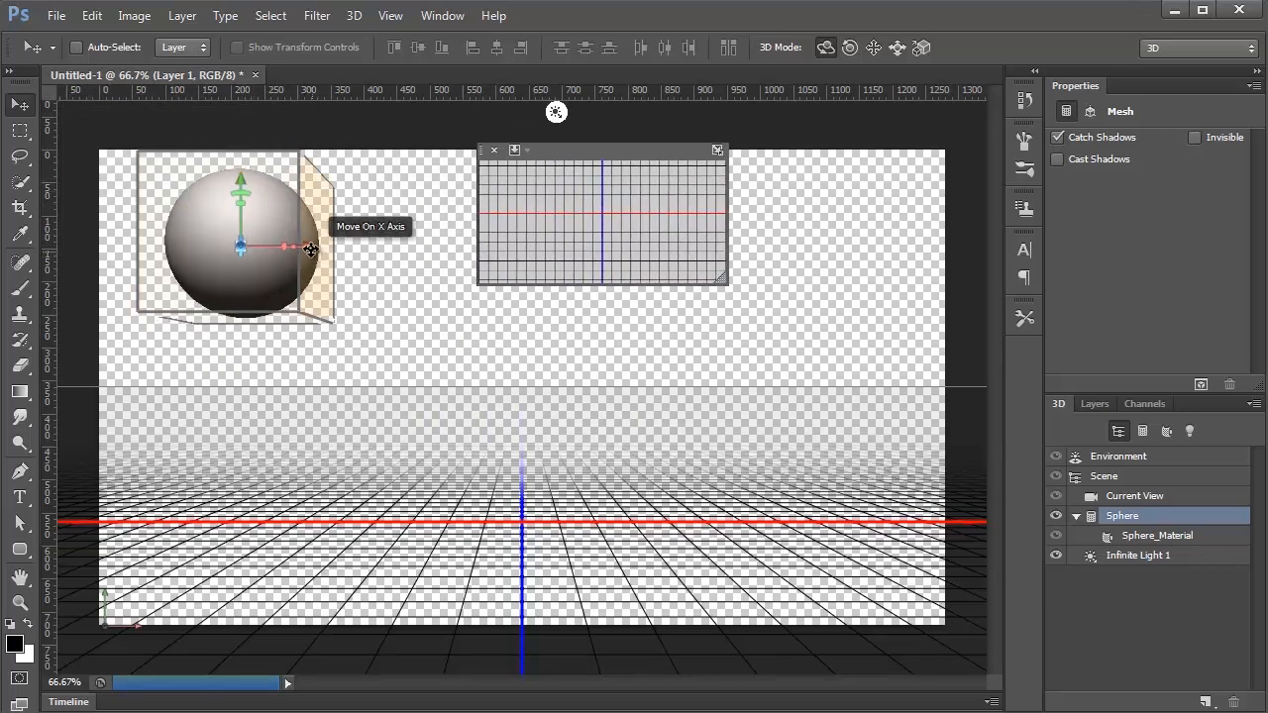
{"action": "left_click_drag", "start_coordinate": [313, 248], "coordinate": [364, 245]}
{"action": "left_click_drag", "start_coordinate": [624, 150], "coordinate": [229, 125]}
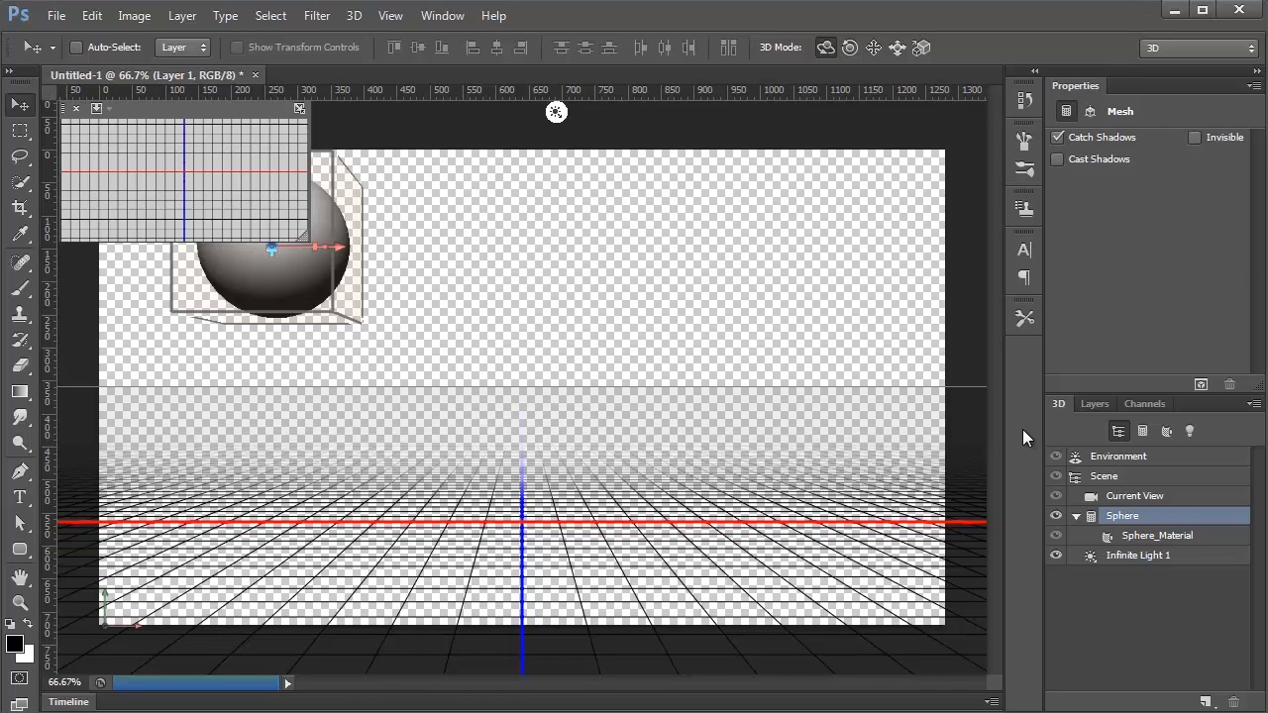
Add a new layer above the sphere layer and fill it with 50% Gray at 100% opacity
{"action": "left_click", "coordinate": [1095, 405]}
{"action": "left_click", "coordinate": [1202, 700]}
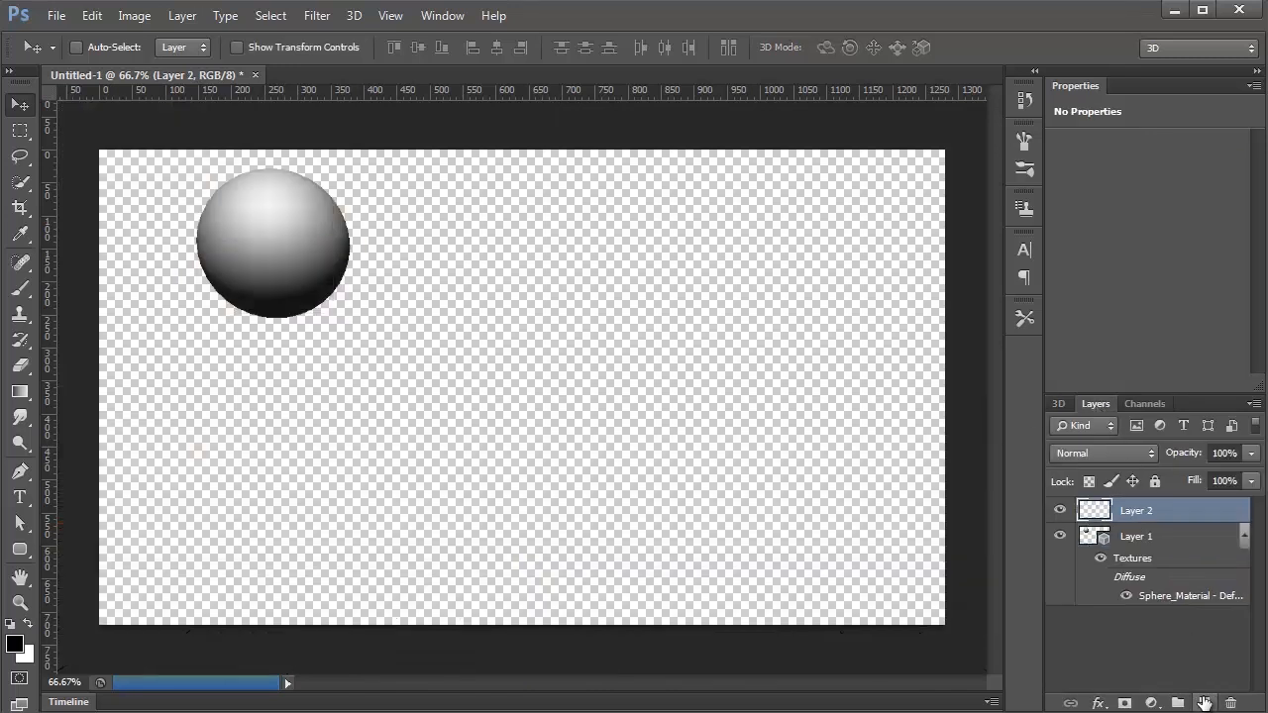
{"action": "left_click", "coordinate": [1244, 543]}
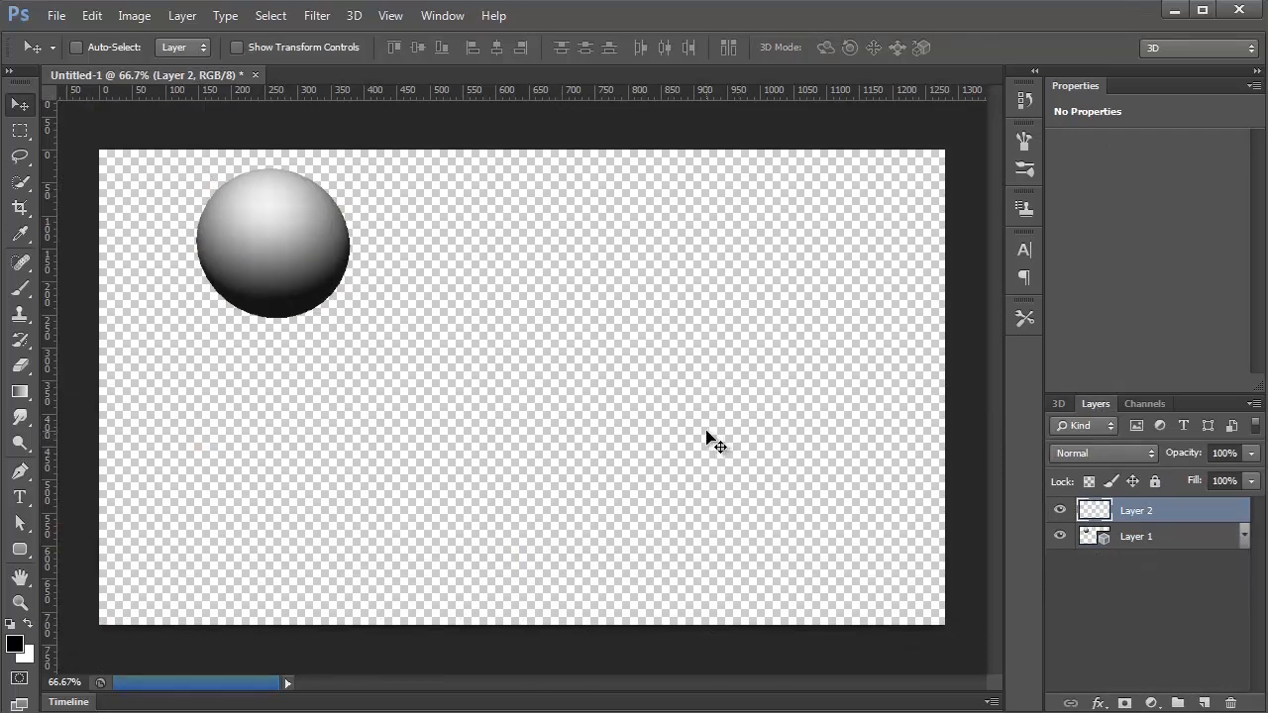
{"action": "key", "text": "shift+F5"}
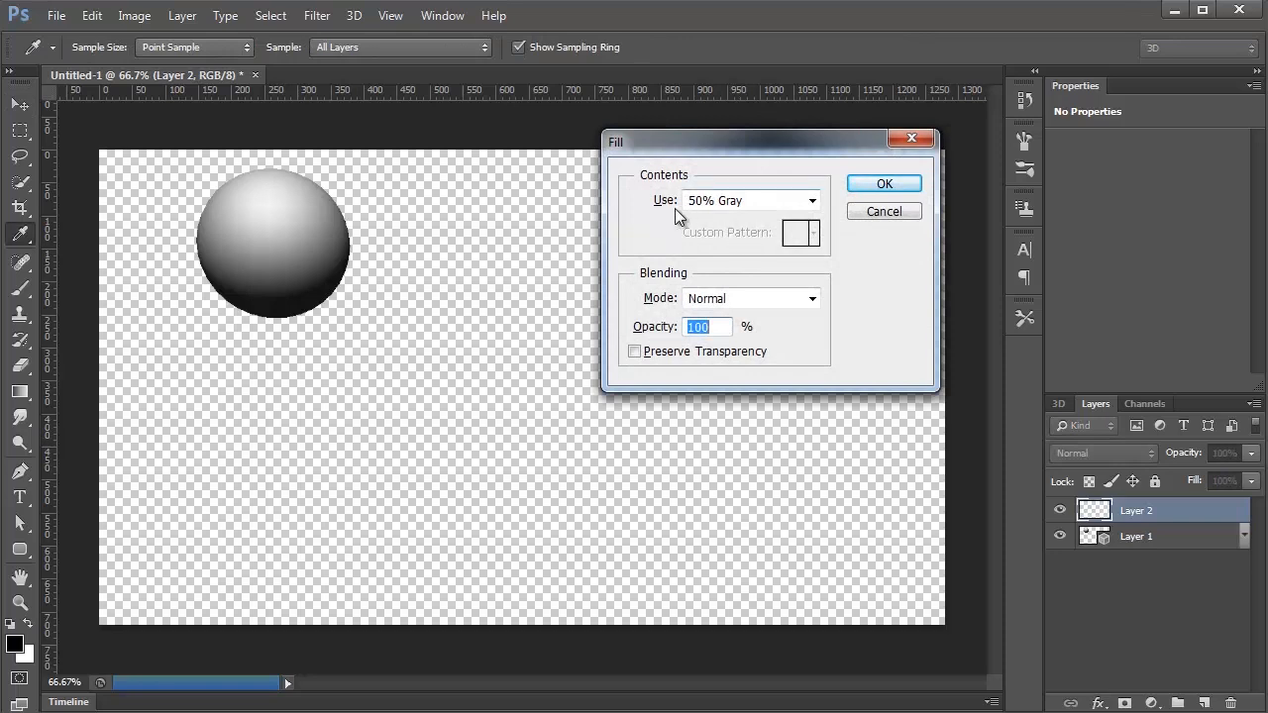
{"action": "left_click", "coordinate": [872, 187]}
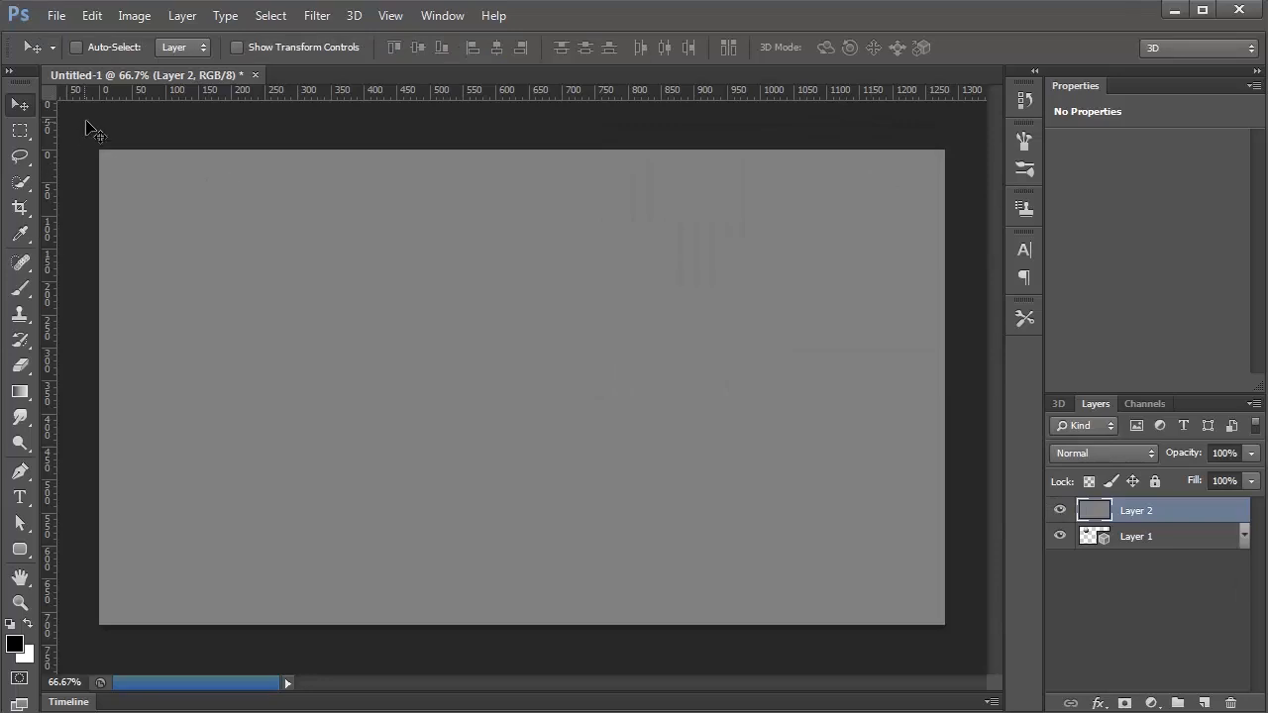
Fill a full-height vertical strip with black on the gray layer's left side and an equally wide white strip on its right side
{"action": "key", "text": "m"}
{"action": "left_click_drag", "start_coordinate": [205, 126], "coordinate": [302, 633]}
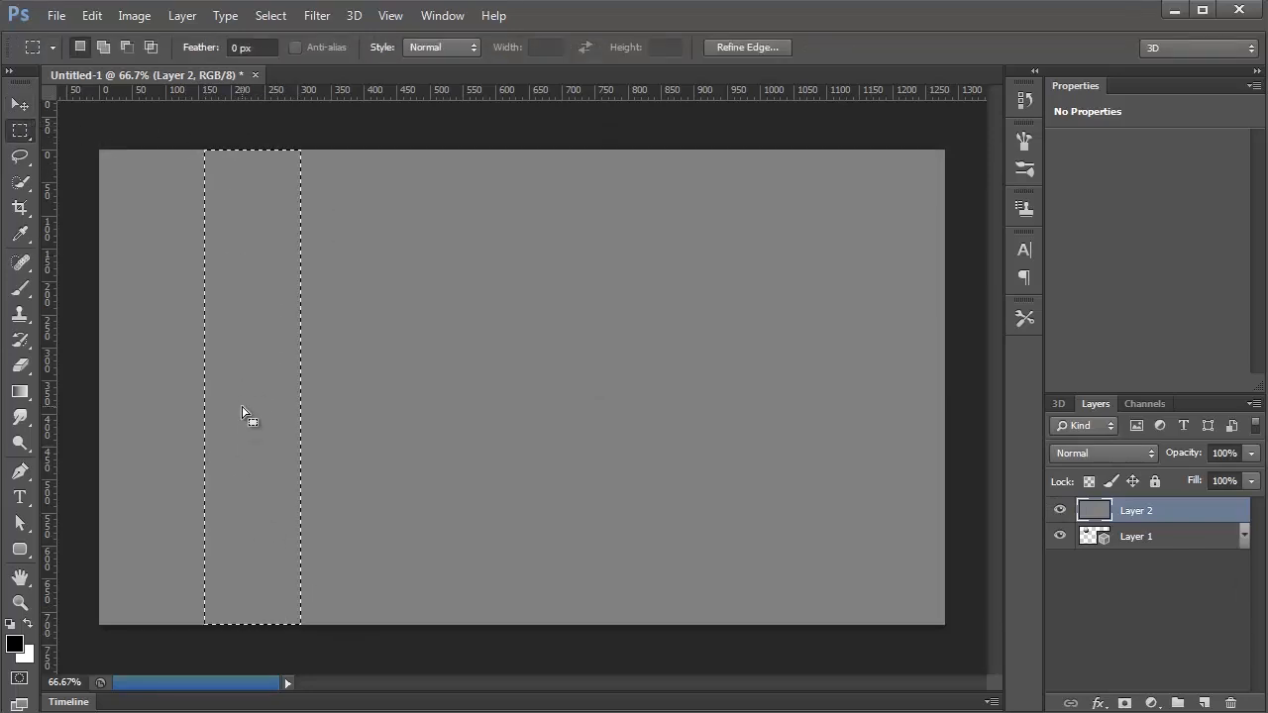
{"action": "key", "text": "alt+BackSpace"}
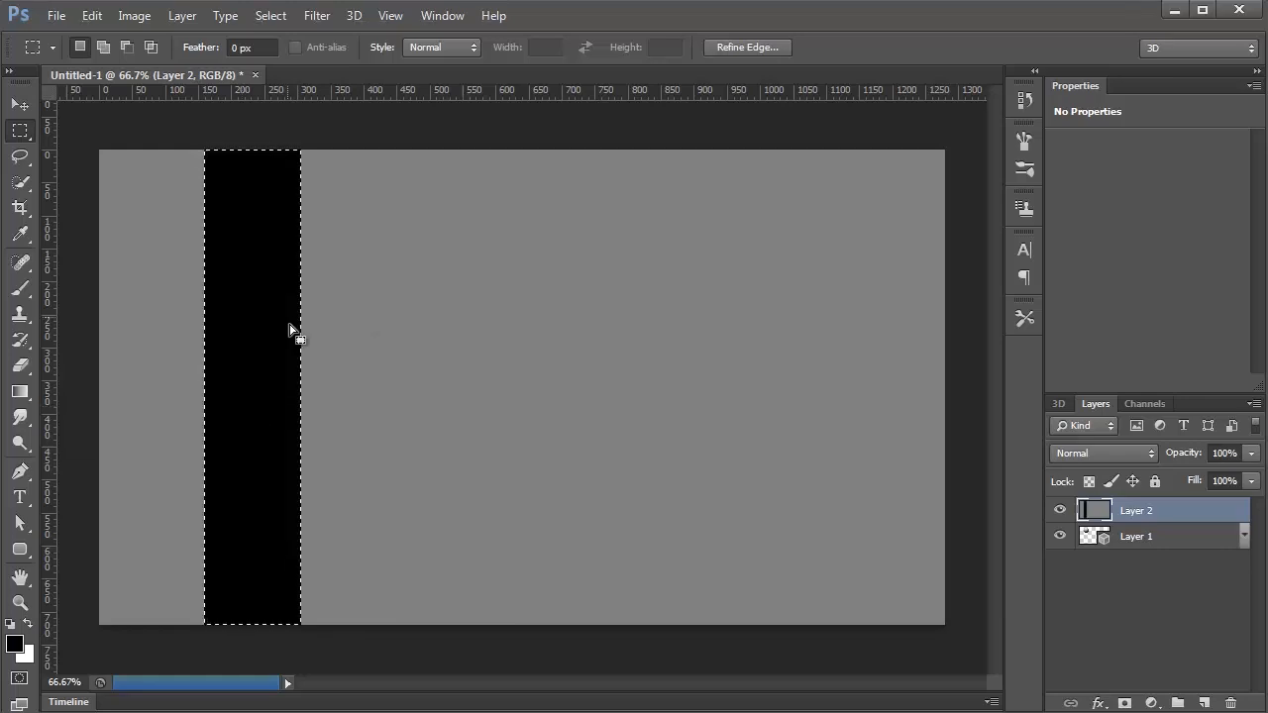
{"action": "left_click_drag", "start_coordinate": [294, 331], "coordinate": [761, 340]}
{"action": "key", "text": "ctrl+BackSpace"}
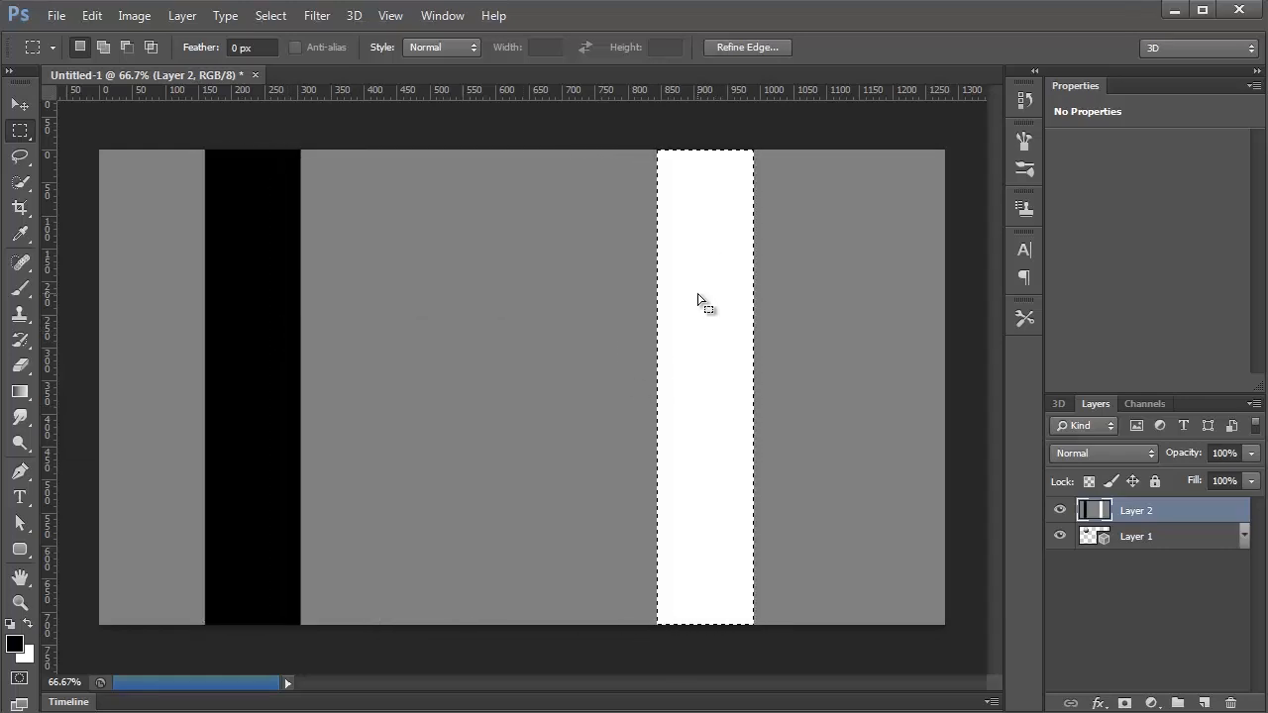
{"action": "key", "text": "ctrl+d"}
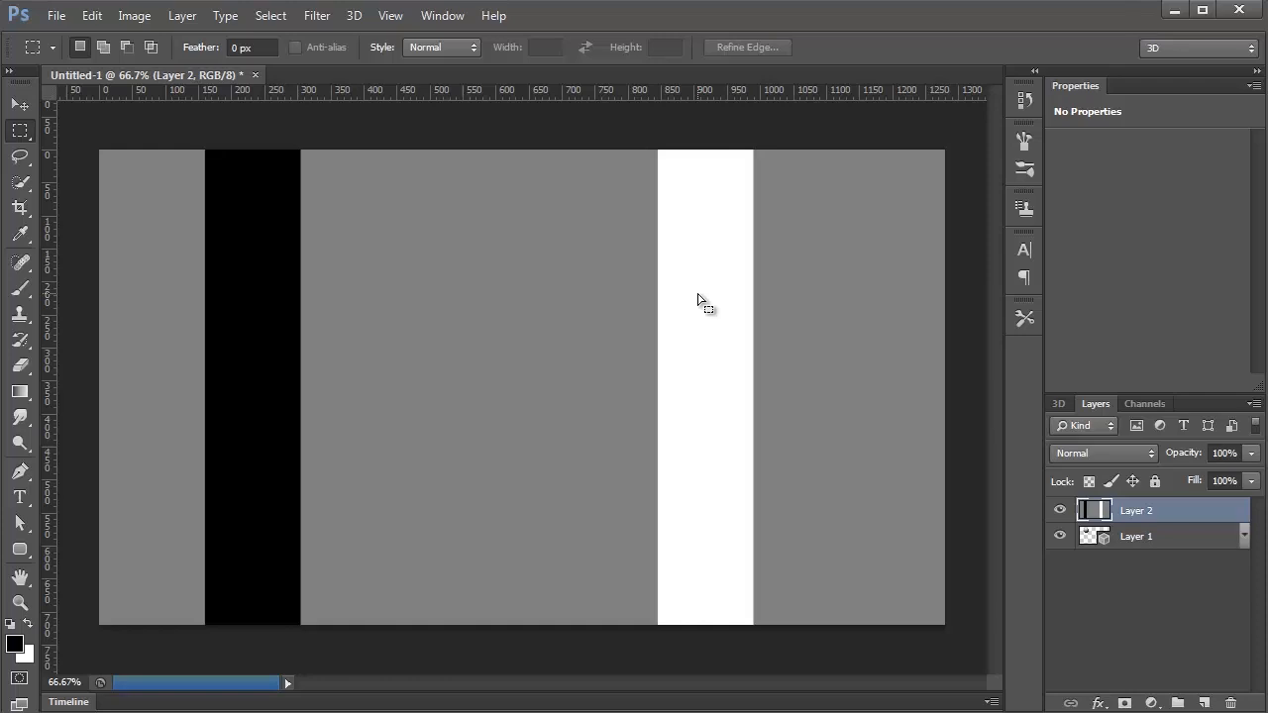
Create a 3D mesh from depth map, using the Plane option, from the striped gray layer
{"action": "left_click", "coordinate": [1059, 405]}
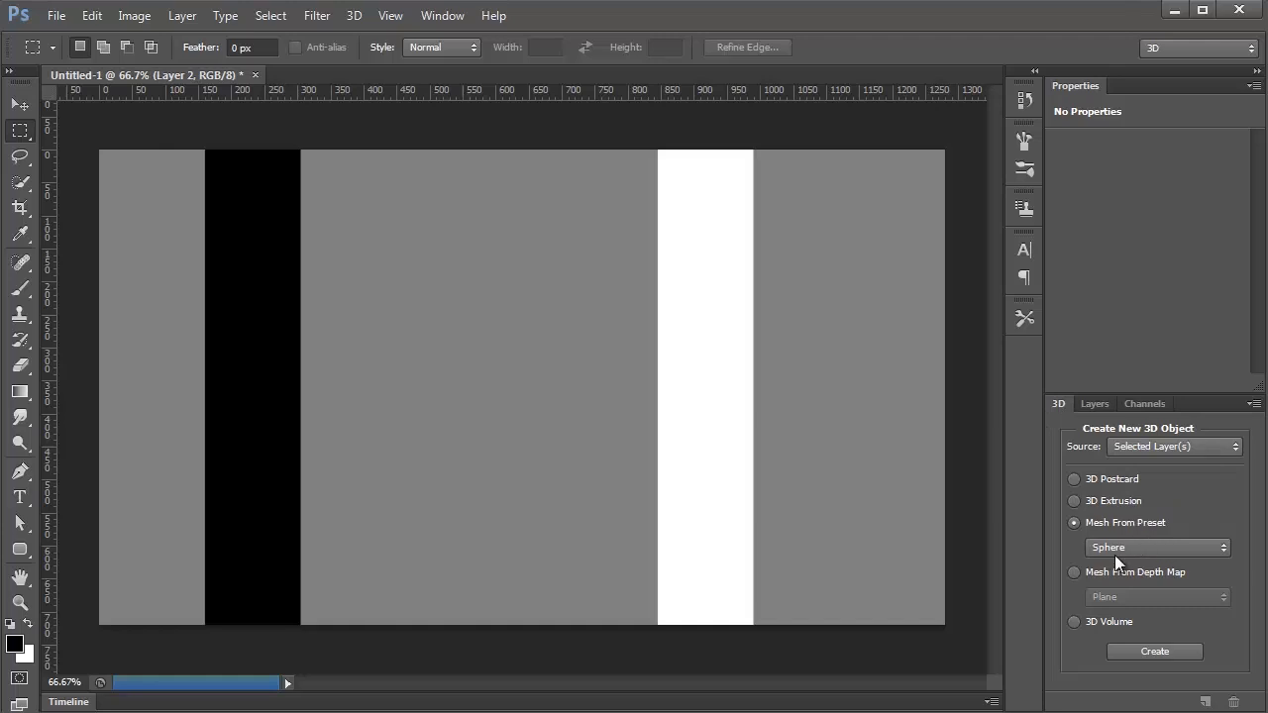
{"action": "left_click", "coordinate": [1100, 573]}
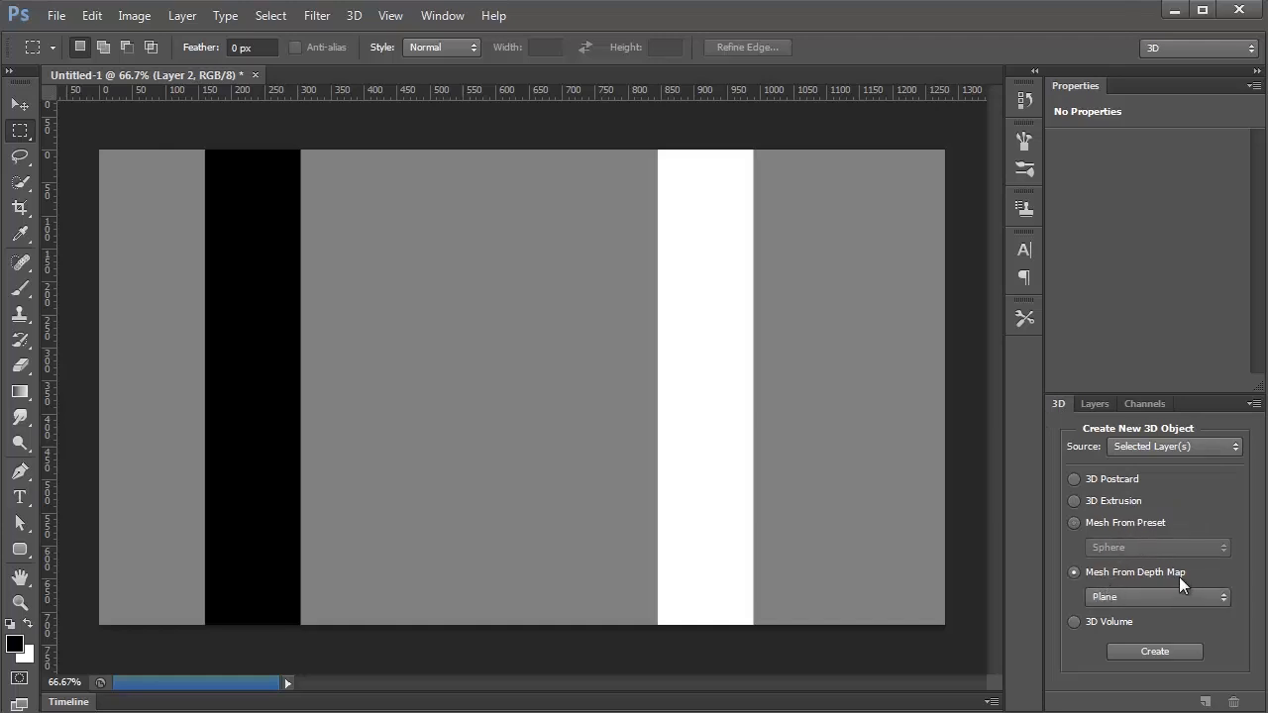
{"action": "left_click", "coordinate": [1161, 652]}
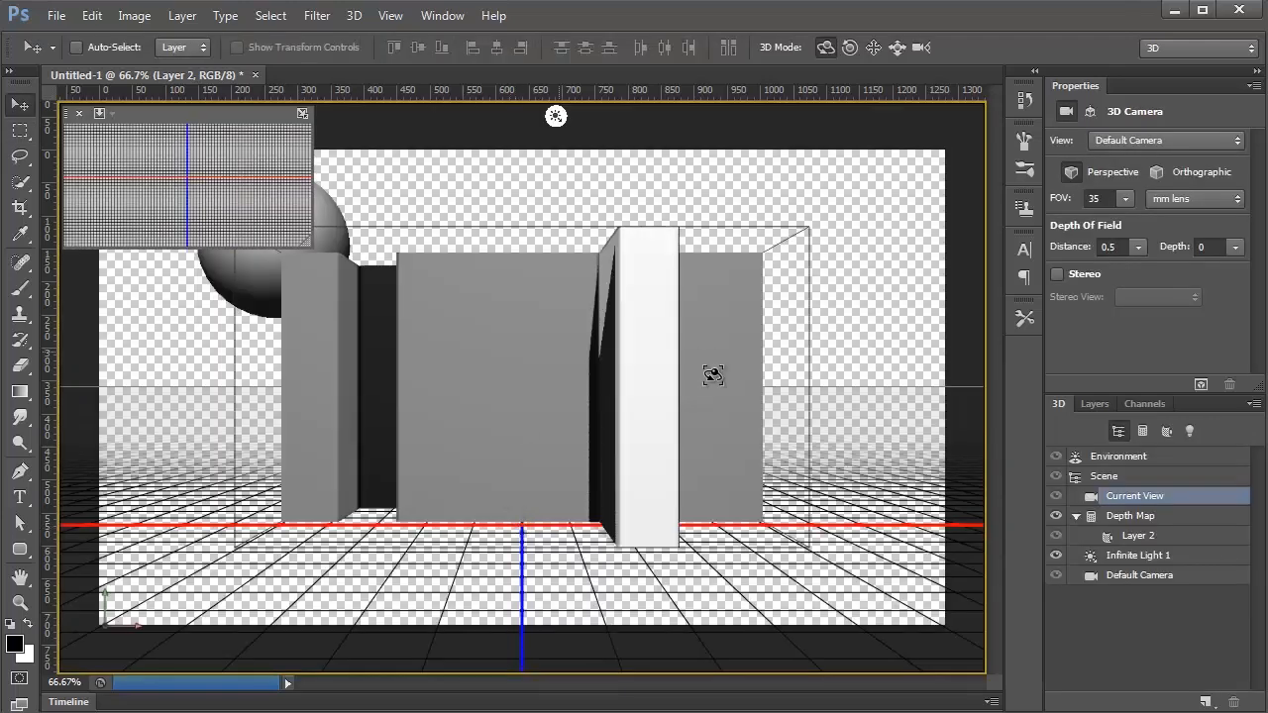
Select the depth map mesh and rotate it about its X axis until its plane lies flat like a ground surface
{"action": "left_click", "coordinate": [560, 382]}
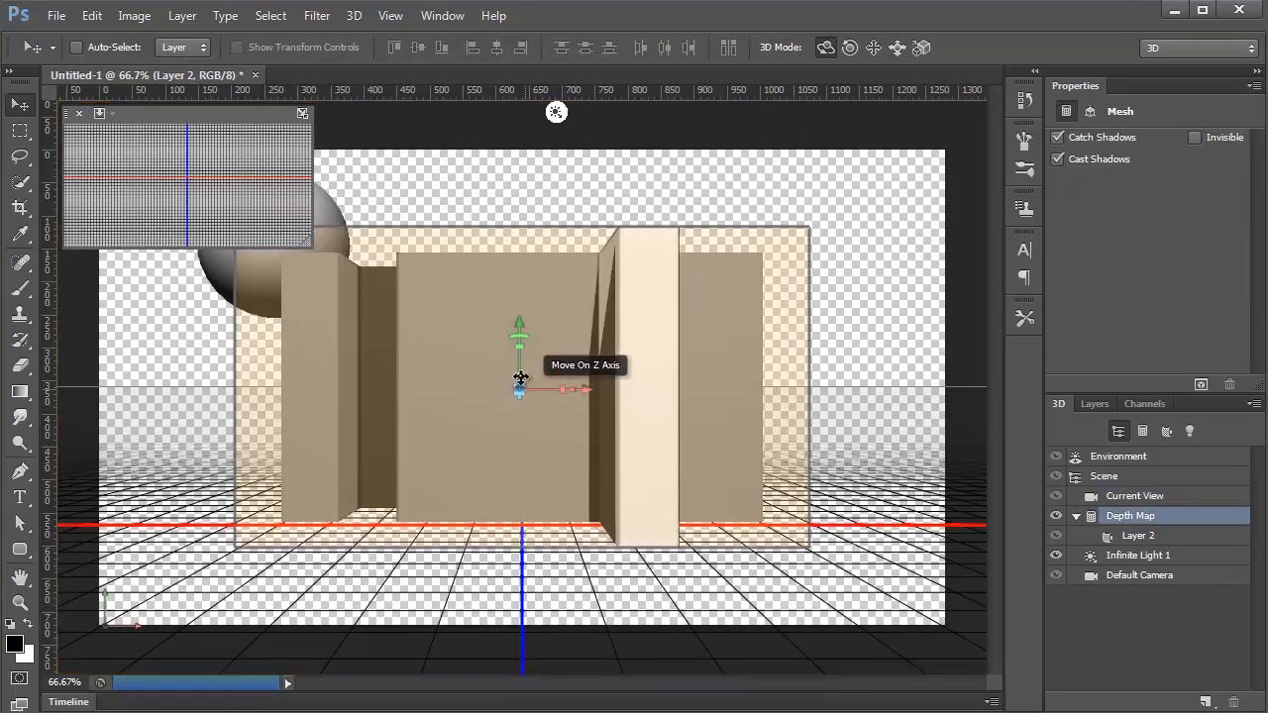
{"action": "left_click_drag", "start_coordinate": [519, 343], "coordinate": [521, 164]}
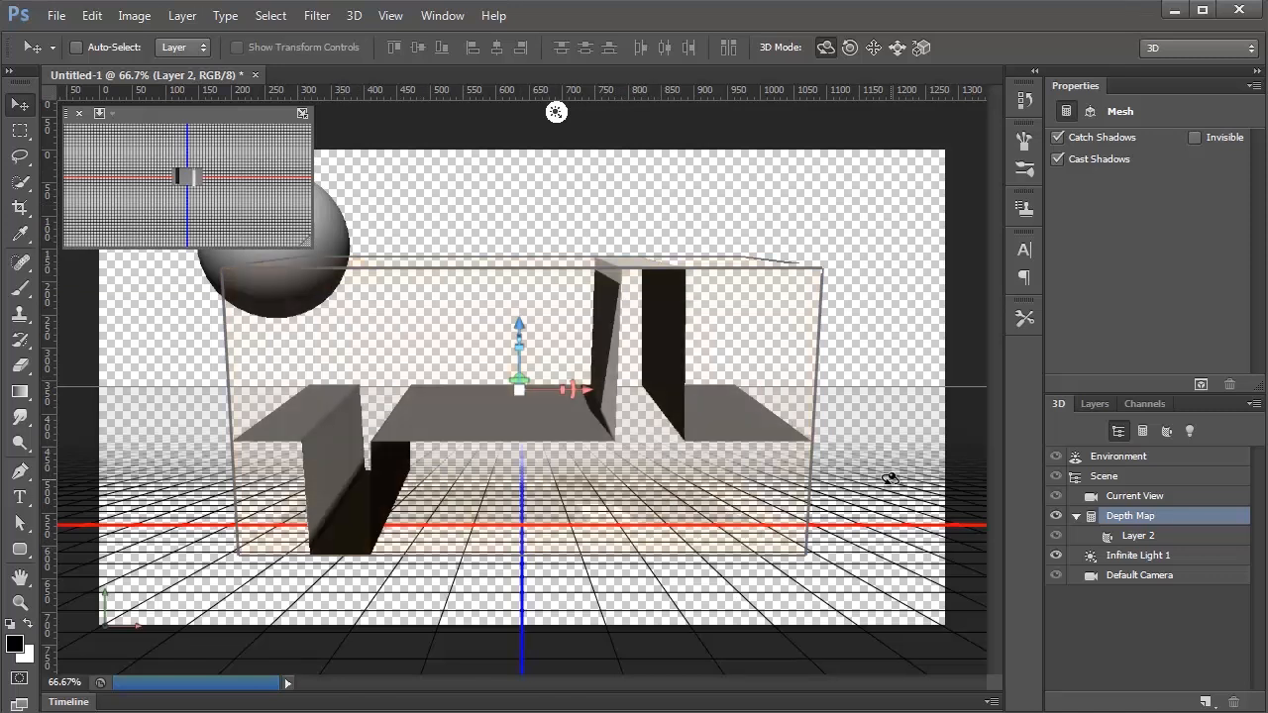
Open the Layer 2 Depth Map texture for editing and compare it with the 3D scene
{"action": "left_click", "coordinate": [1089, 403]}
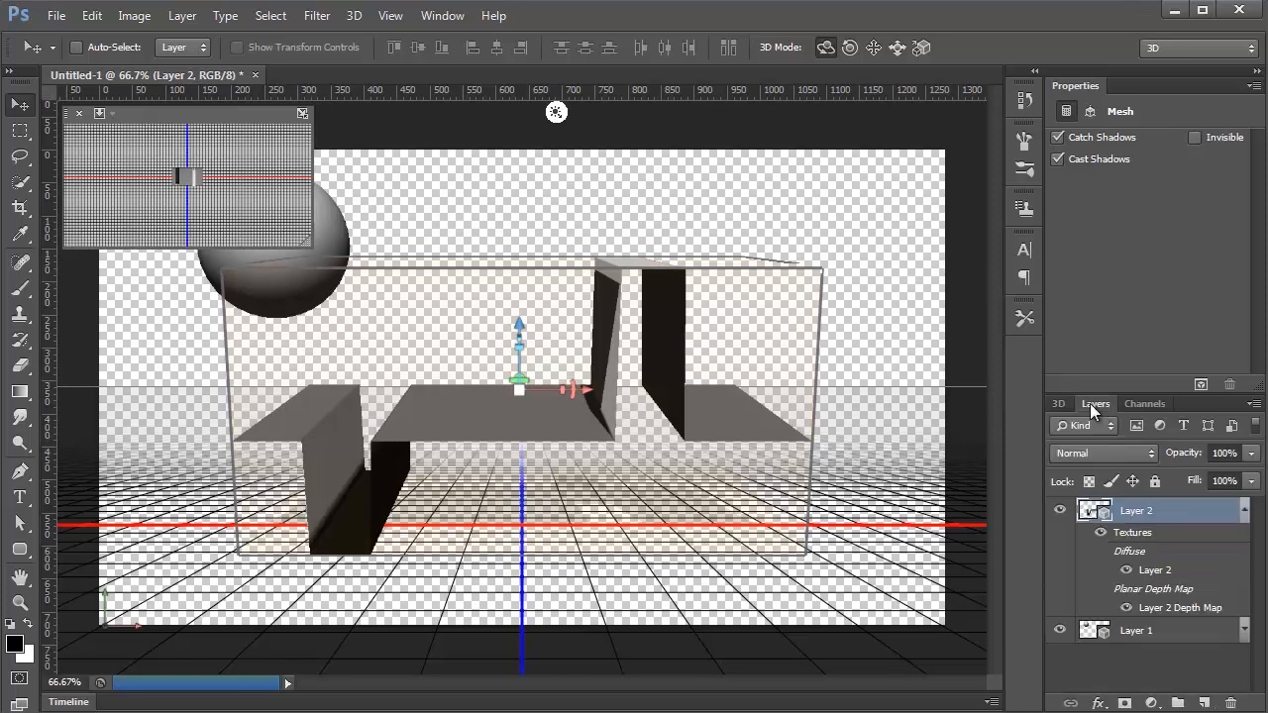
{"action": "double_click", "coordinate": [1173, 610]}
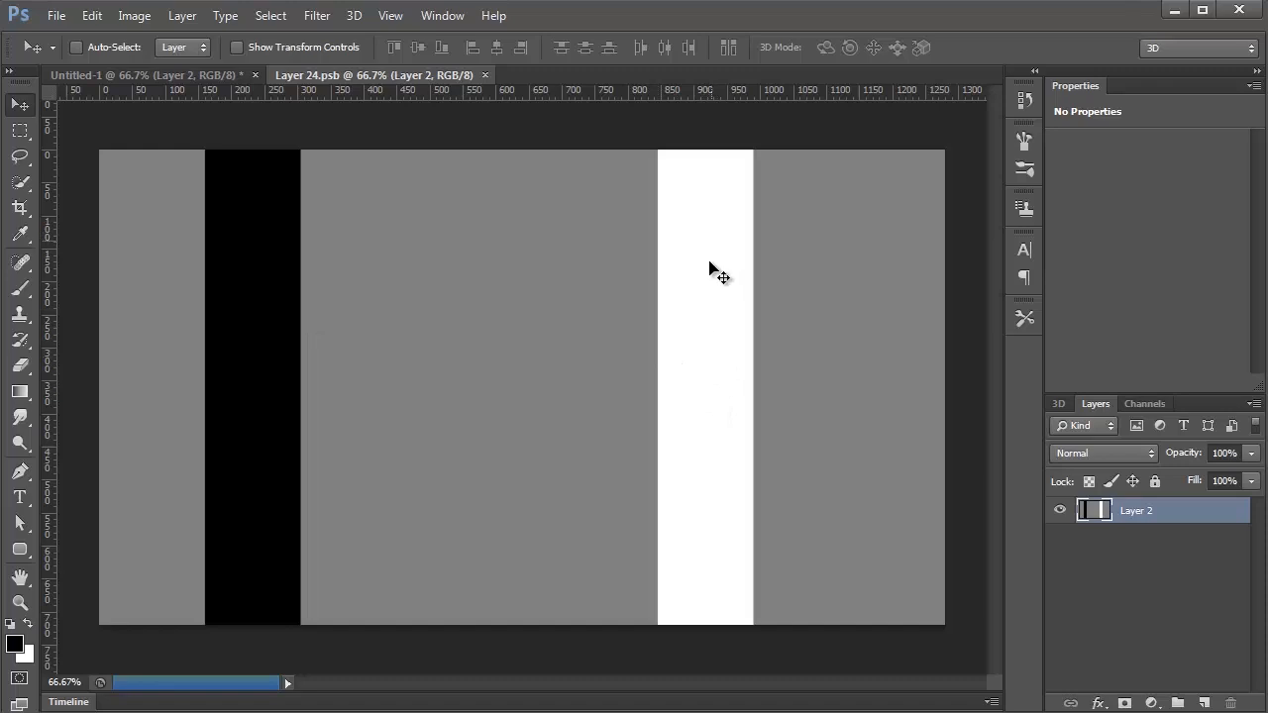
{"action": "left_click", "coordinate": [205, 73]}
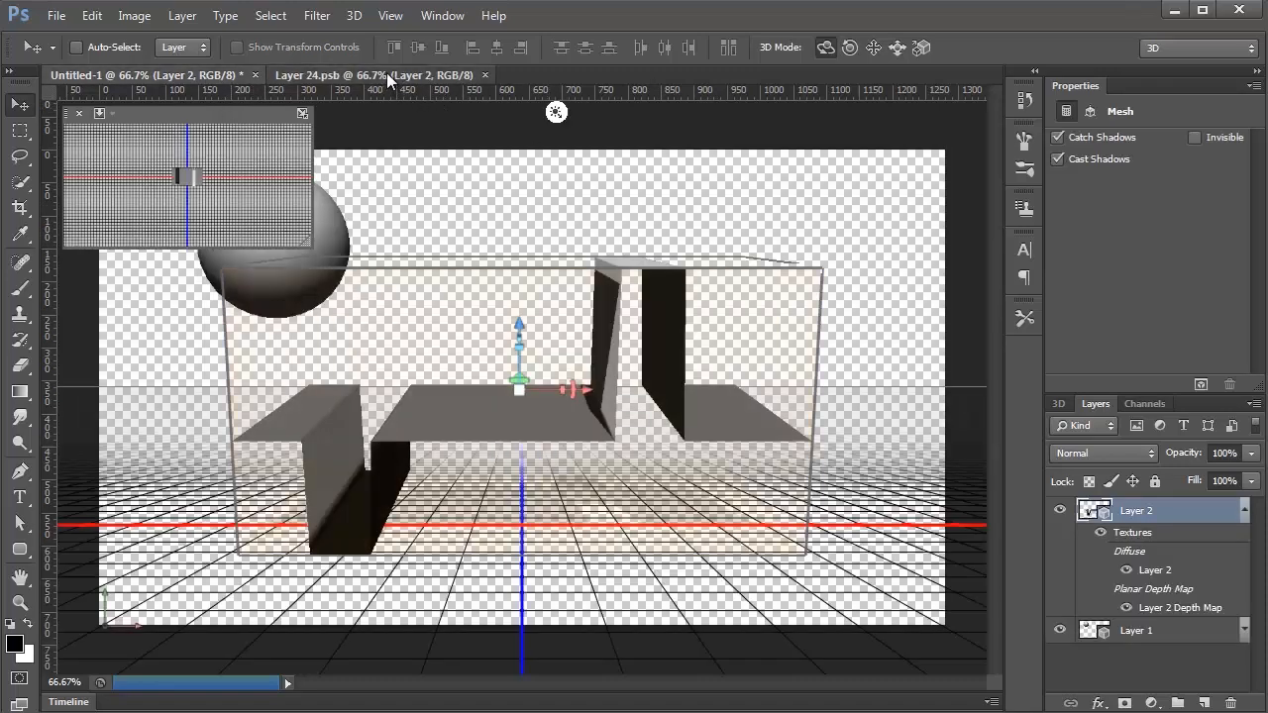
{"action": "left_click", "coordinate": [383, 76]}
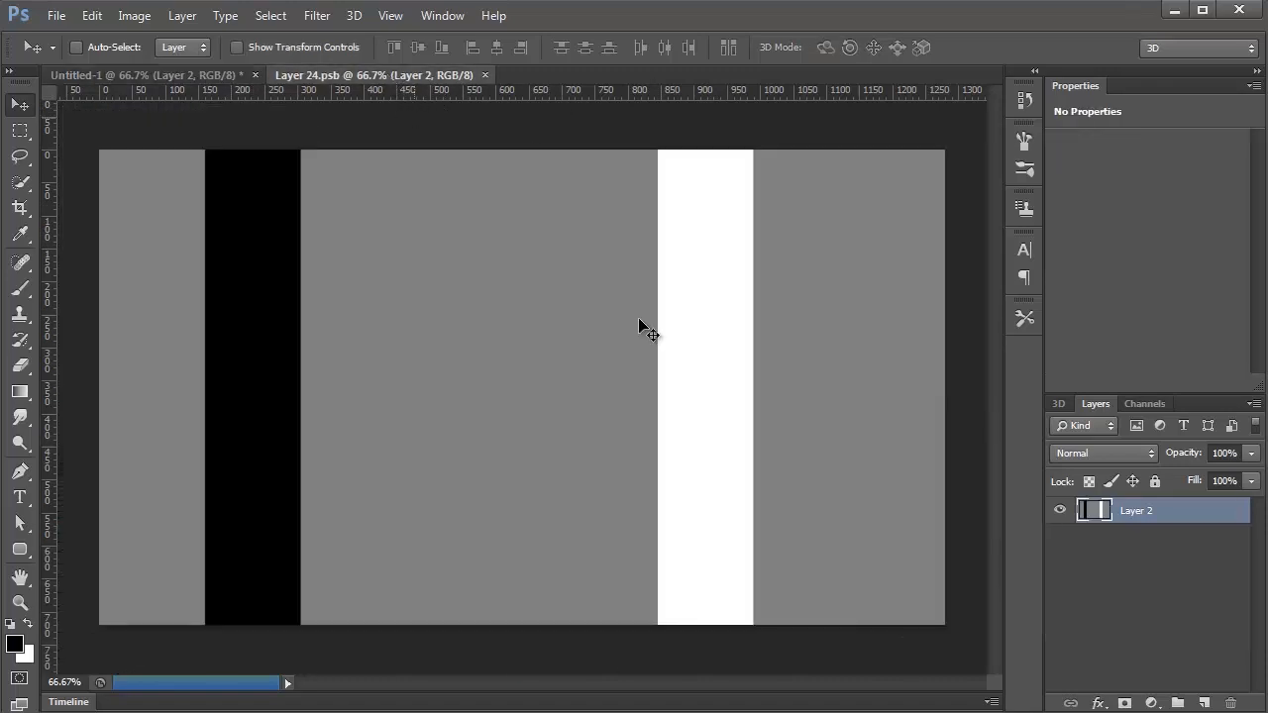
Render Clouds over the depth map with a 51% brightness gray foreground and a 49% brightness gray background, and save the texture
{"action": "left_click", "coordinate": [15, 644]}
{"action": "double_click", "coordinate": [887, 324]}
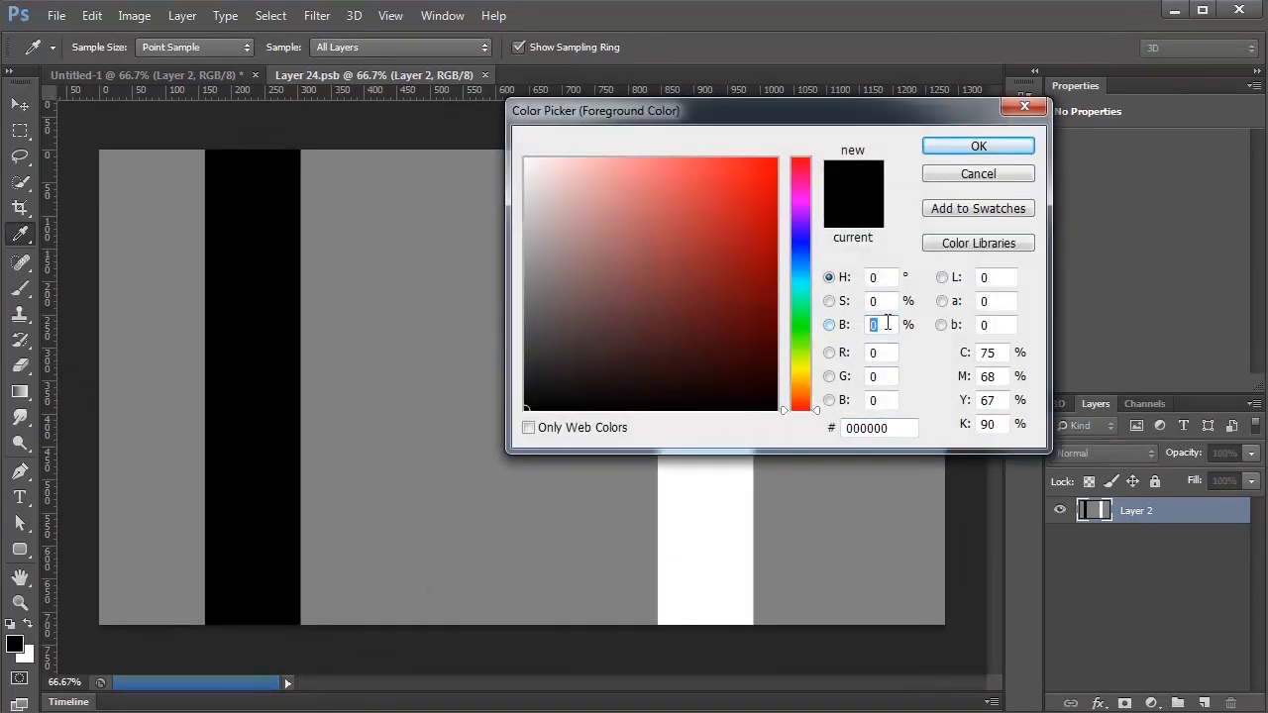
{"action": "type", "text": "51"}
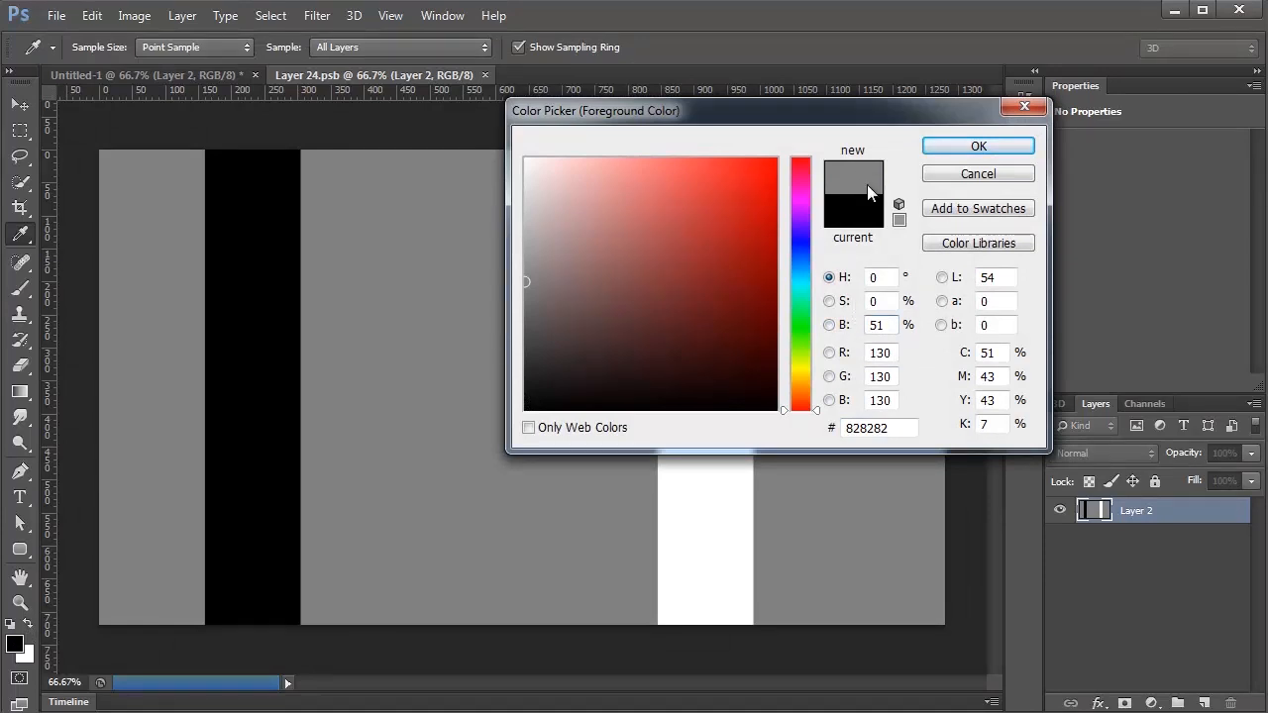
{"action": "left_click", "coordinate": [970, 148]}
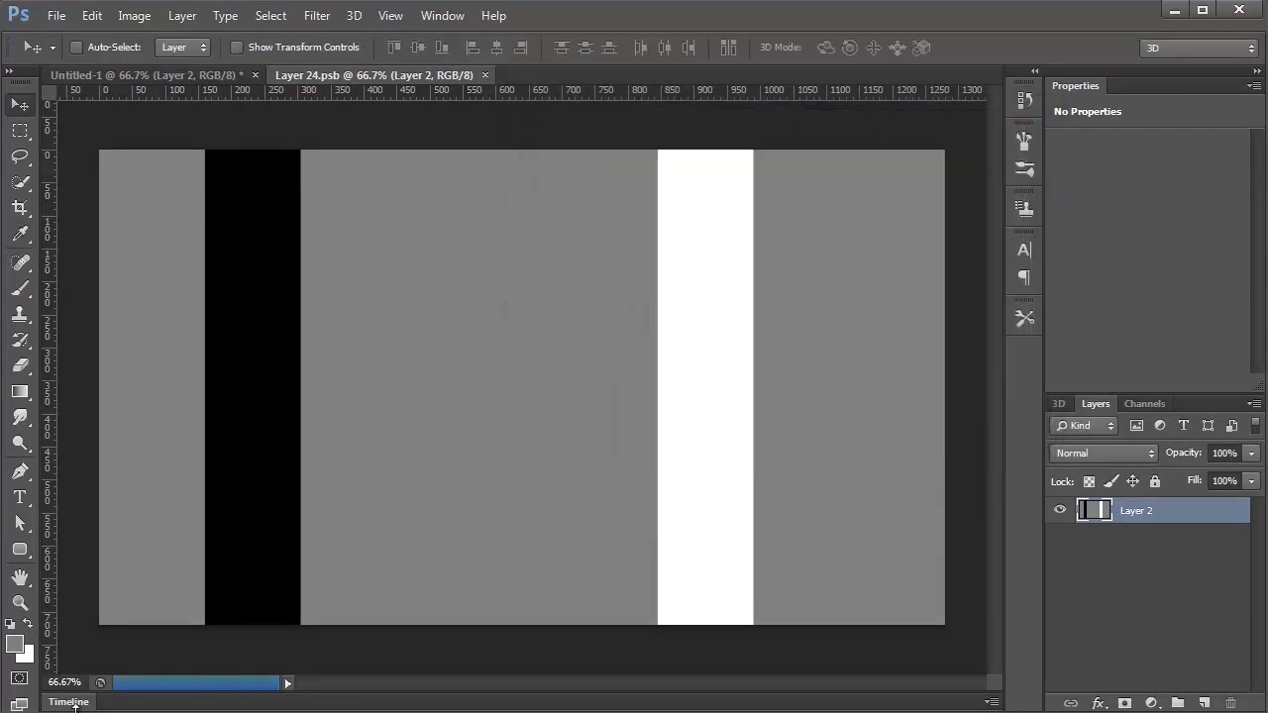
{"action": "left_click", "coordinate": [23, 654]}
{"action": "left_click_drag", "start_coordinate": [898, 327], "coordinate": [858, 340]}
{"action": "type", "text": "49"}
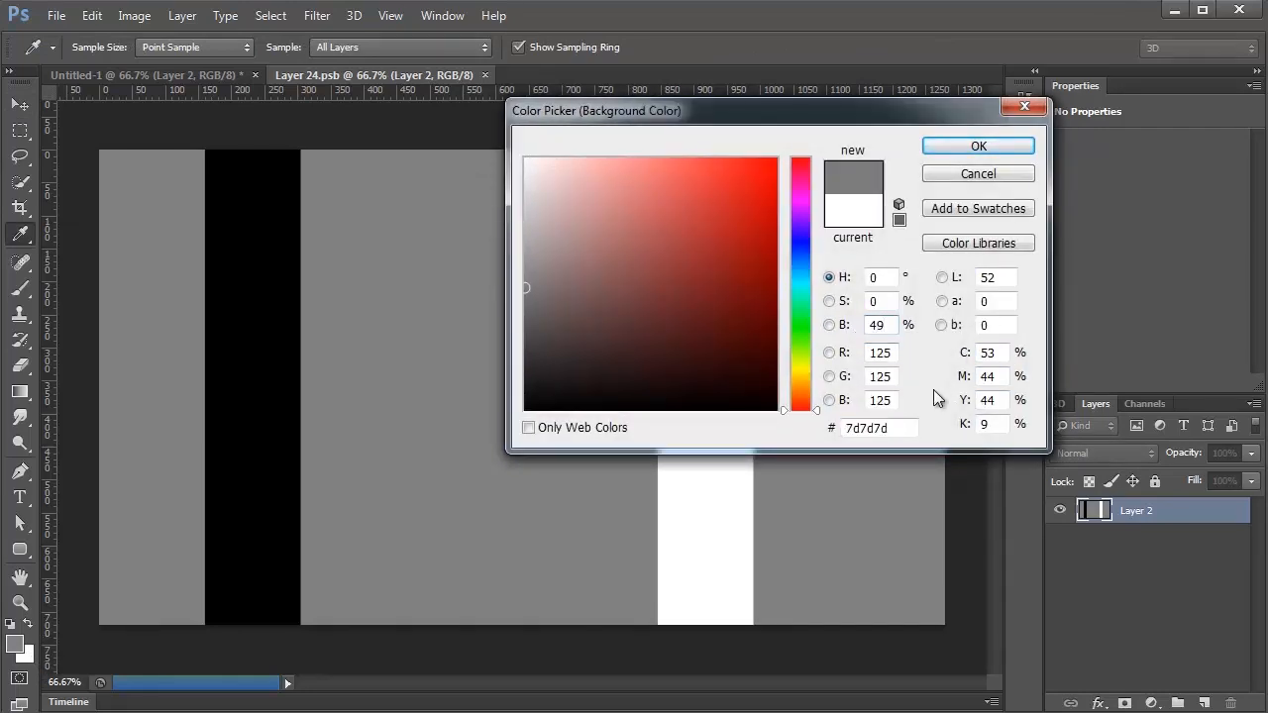
{"action": "left_click", "coordinate": [970, 149]}
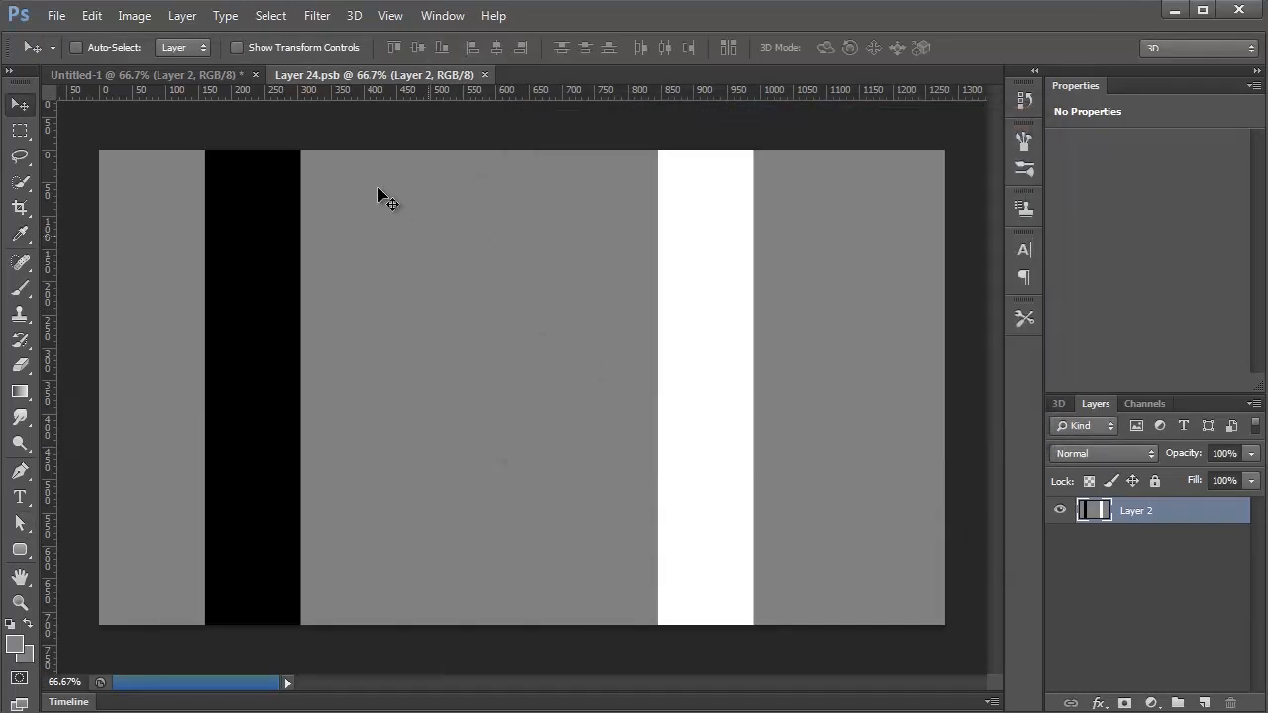
{"action": "left_click", "coordinate": [319, 16]}
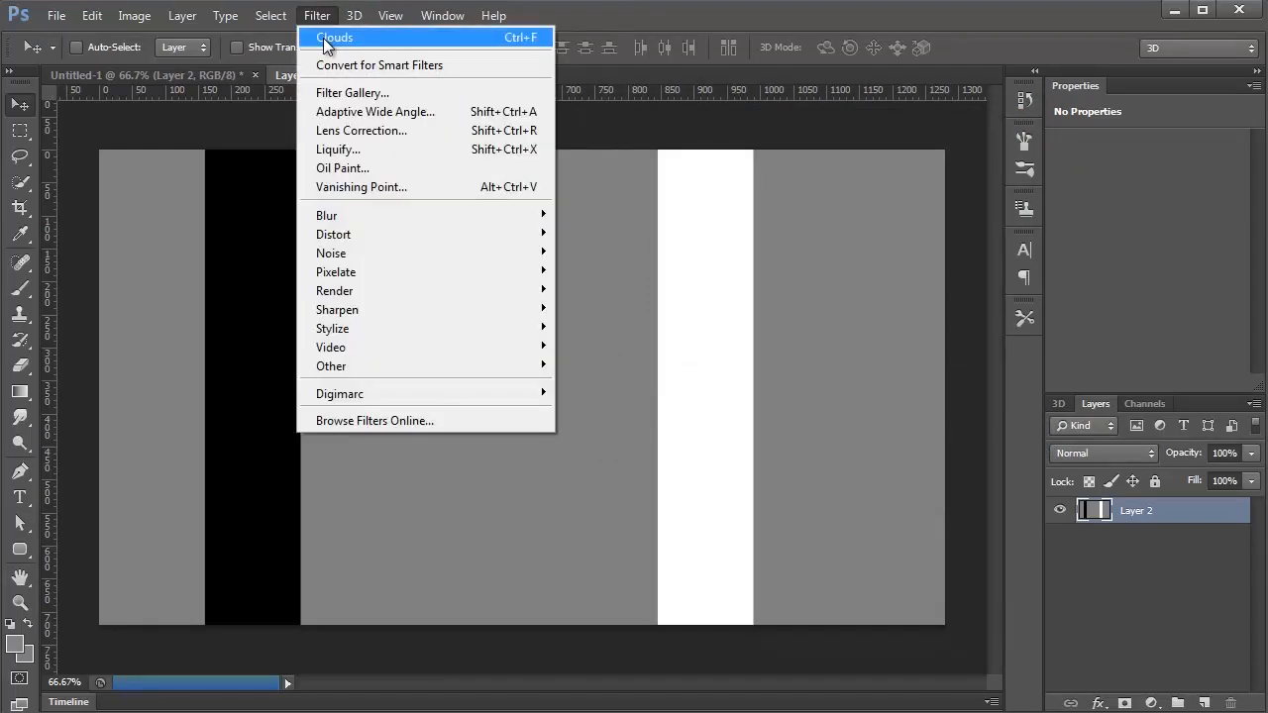
{"action": "left_click", "coordinate": [327, 38]}
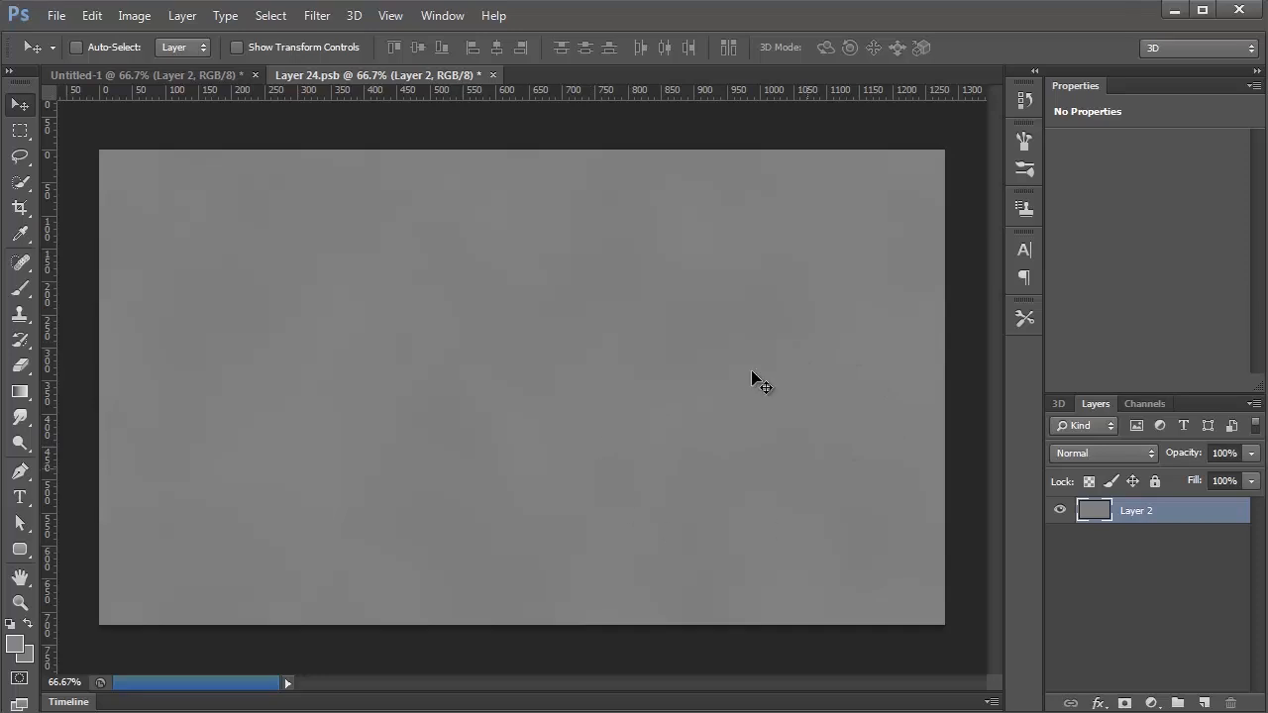
Return to the 3D scene and scale the terrain mesh up uniformly until it extends past both sides of the canvas
{"action": "left_click", "coordinate": [191, 75]}
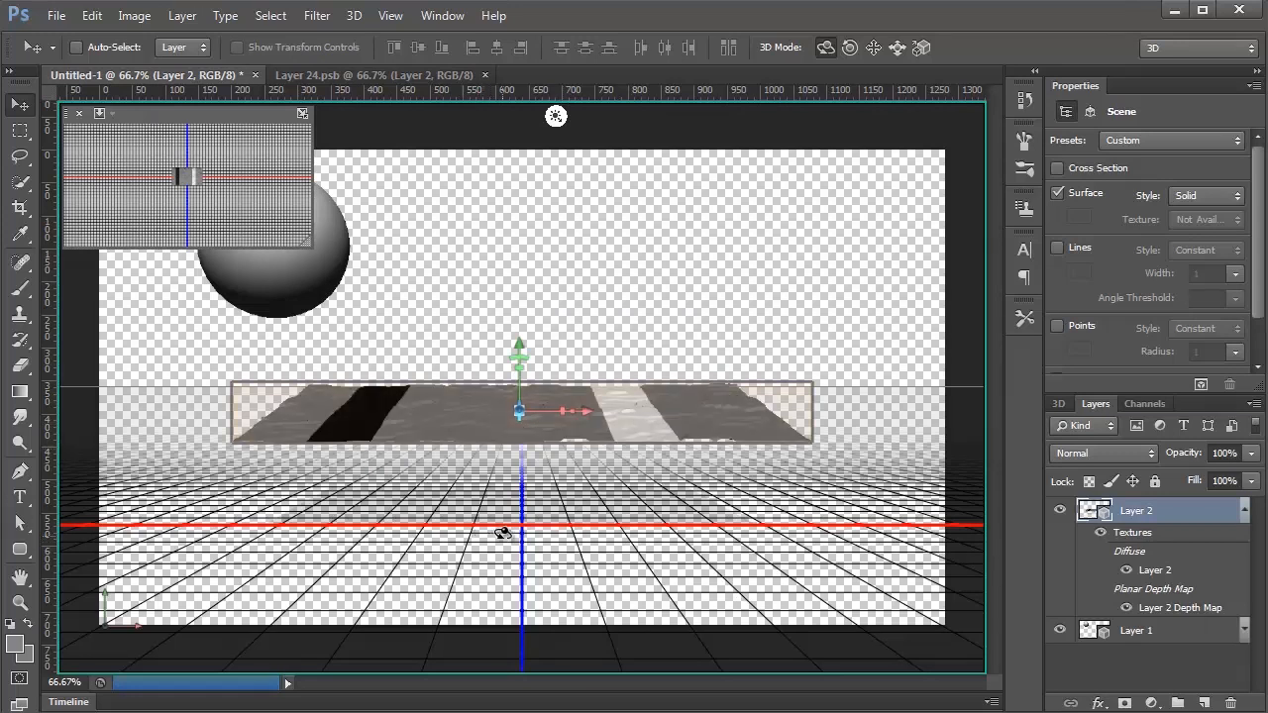
{"action": "left_click_drag", "start_coordinate": [521, 409], "coordinate": [1090, 25]}
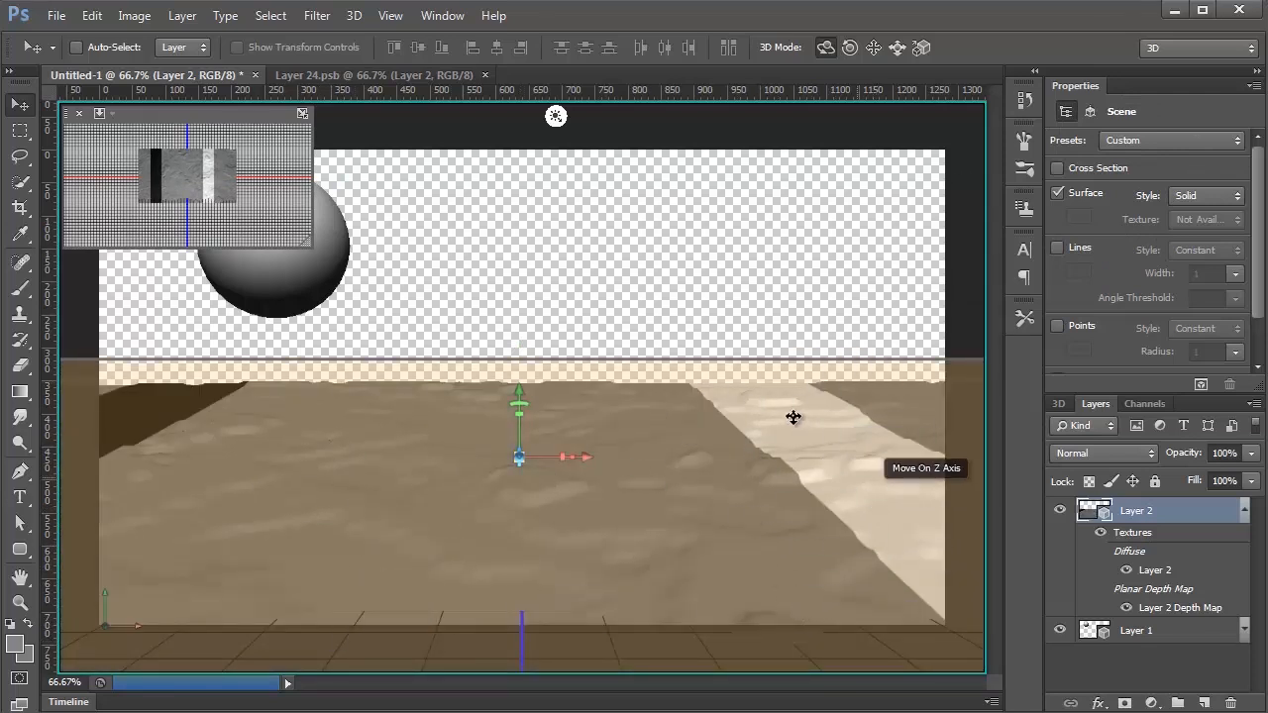
Select the depth map mesh's Layer 2 material and close the clouded depth map document
{"action": "double_click", "coordinate": [1082, 515]}
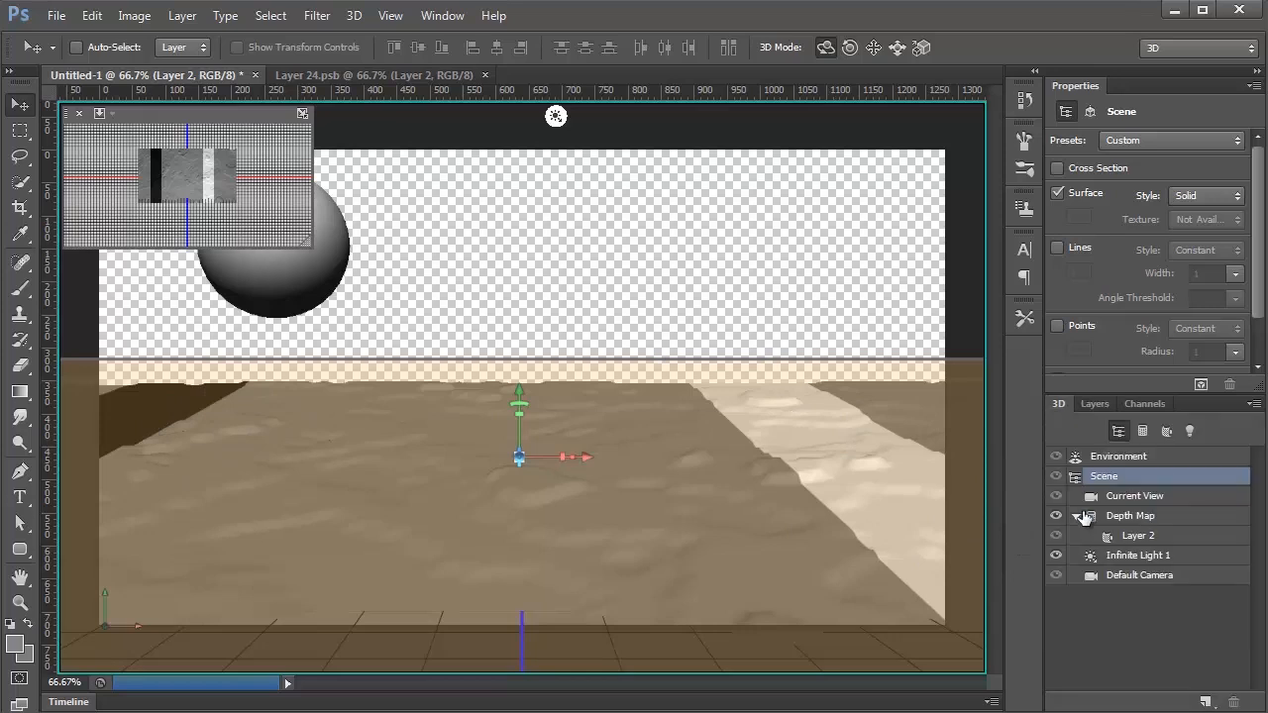
{"action": "left_click", "coordinate": [1139, 536]}
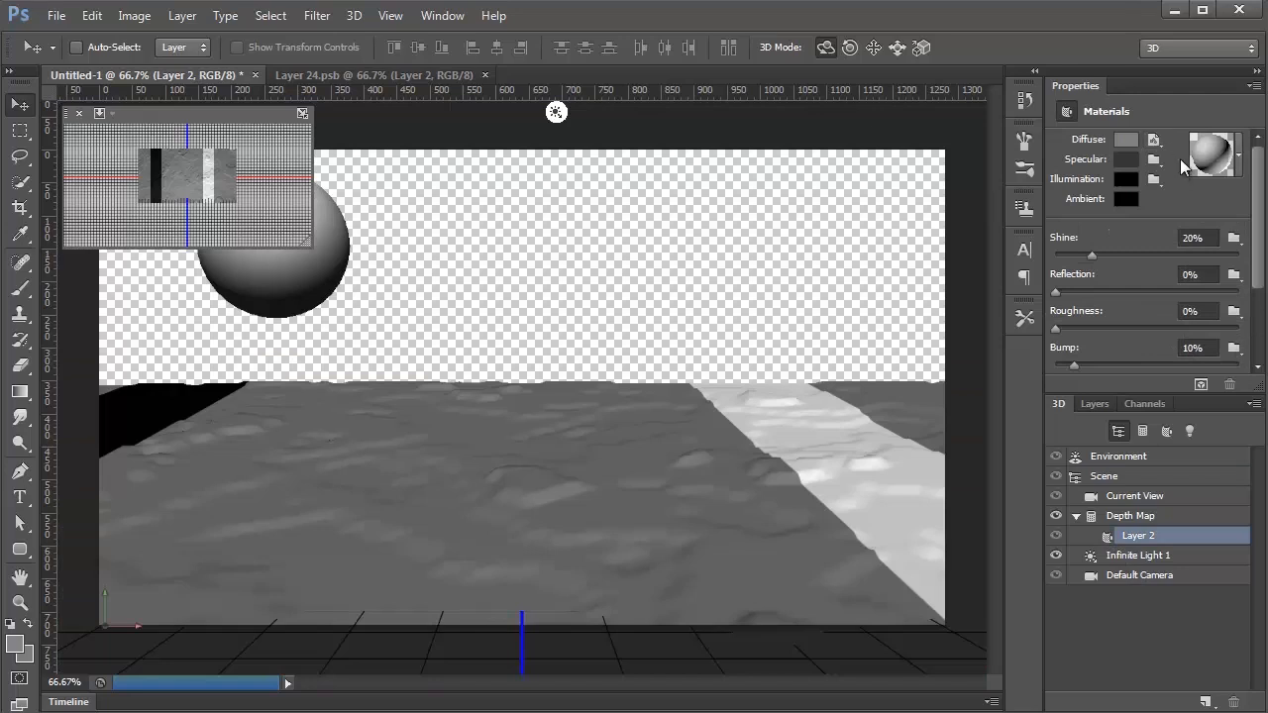
{"action": "left_click", "coordinate": [1155, 142]}
{"action": "left_click", "coordinate": [1149, 164]}
{"action": "left_click", "coordinate": [386, 81]}
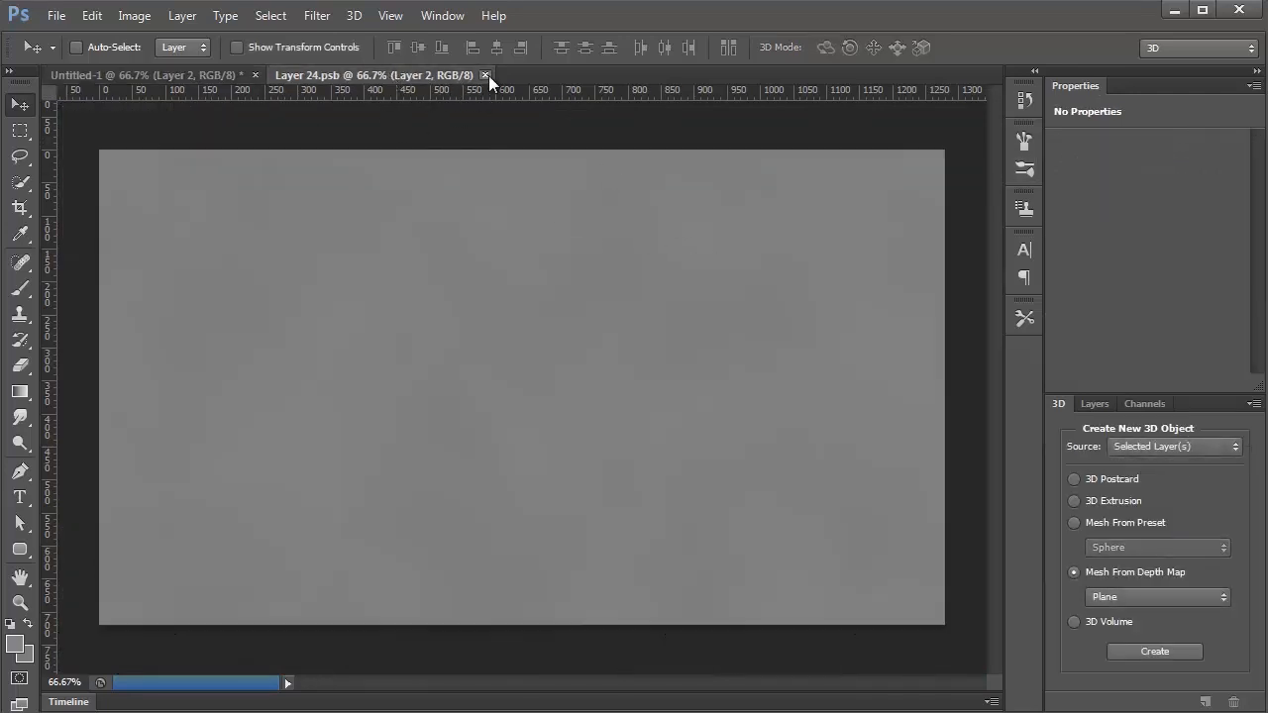
{"action": "left_click", "coordinate": [484, 75]}
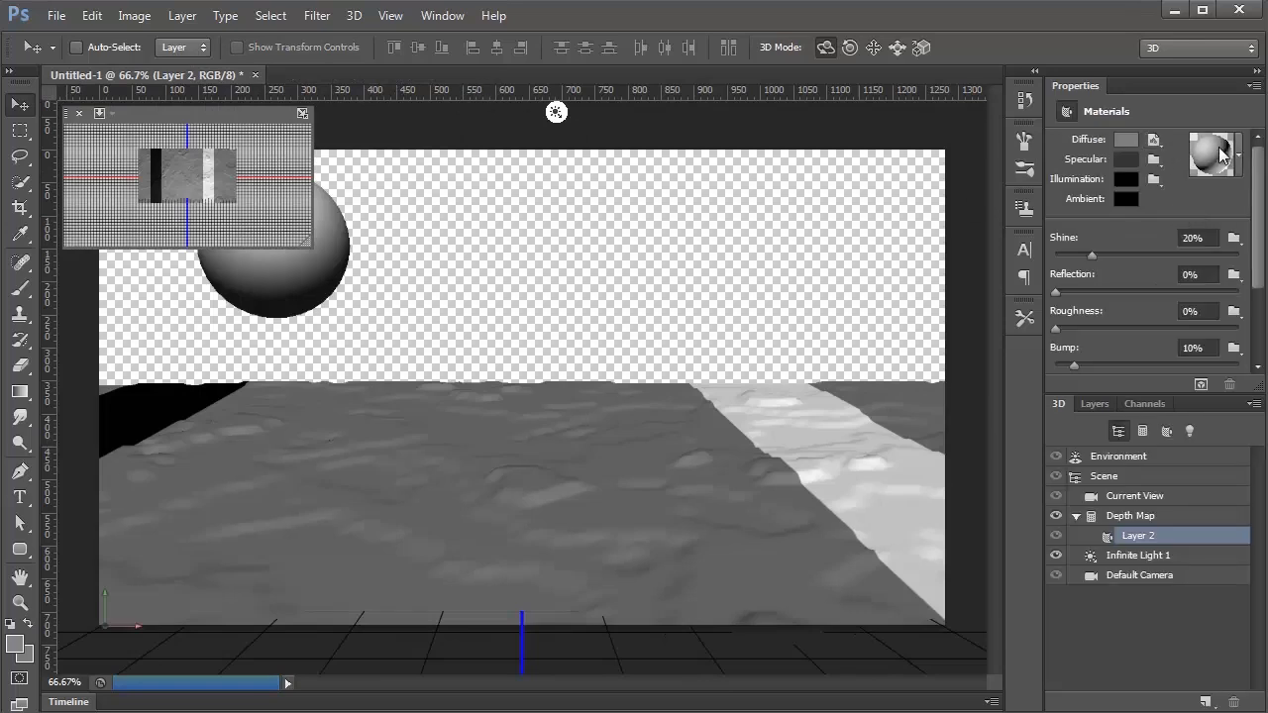
Open the material's diffuse texture, replace the stripes with the gray foreground color, save it and return to the scene
{"action": "left_click", "coordinate": [1153, 142]}
{"action": "left_click", "coordinate": [1157, 164]}
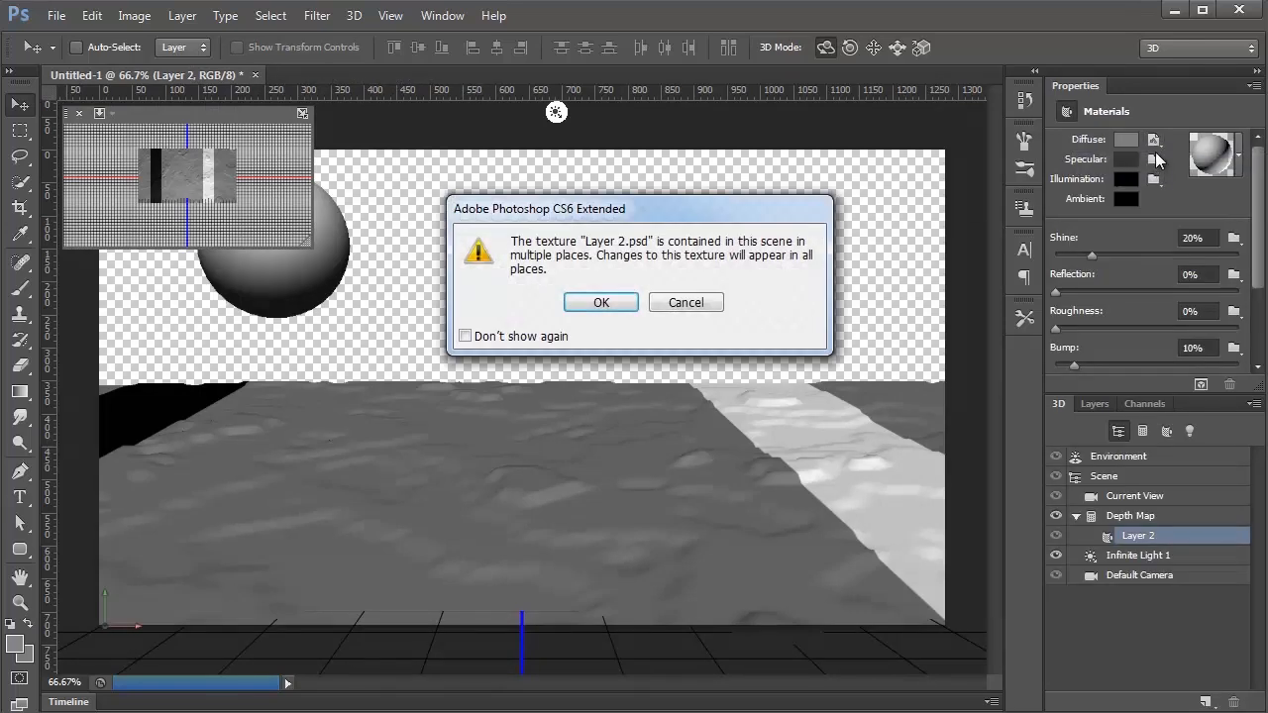
{"action": "left_click", "coordinate": [620, 301]}
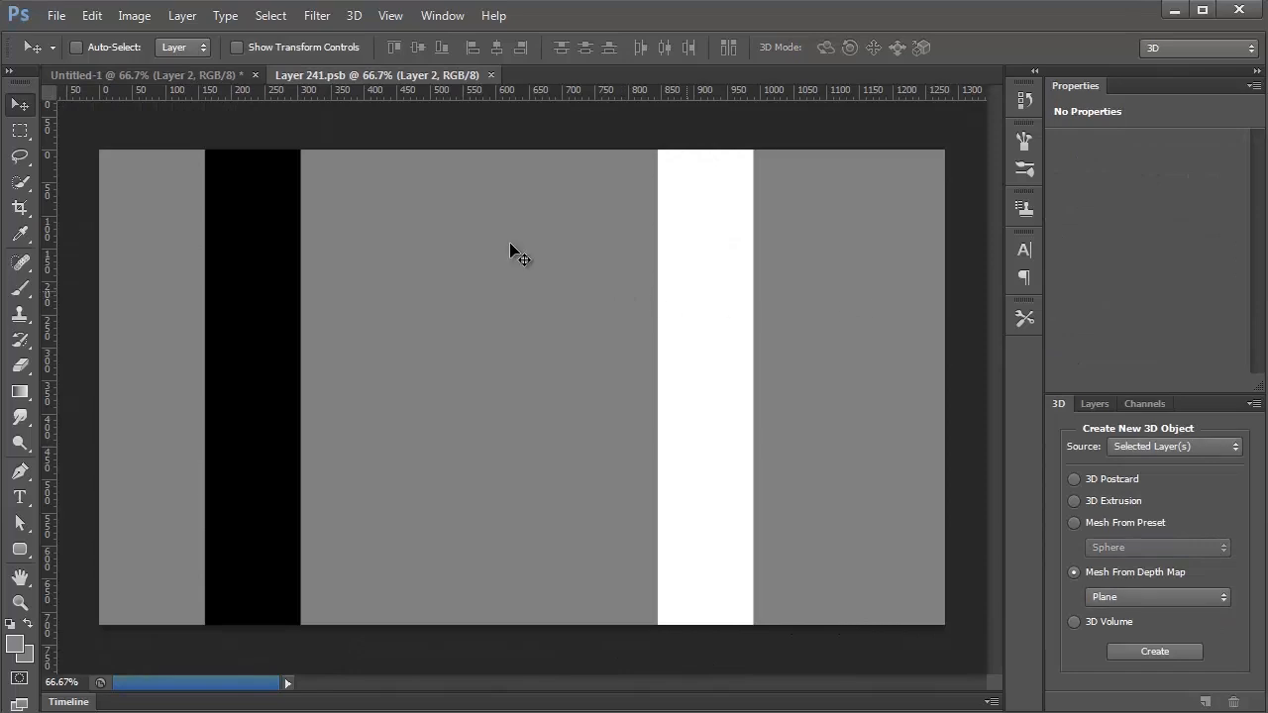
{"action": "left_click", "coordinate": [20, 130]}
{"action": "left_click_drag", "start_coordinate": [84, 136], "coordinate": [1181, 634]}
{"action": "key", "text": "Delete"}
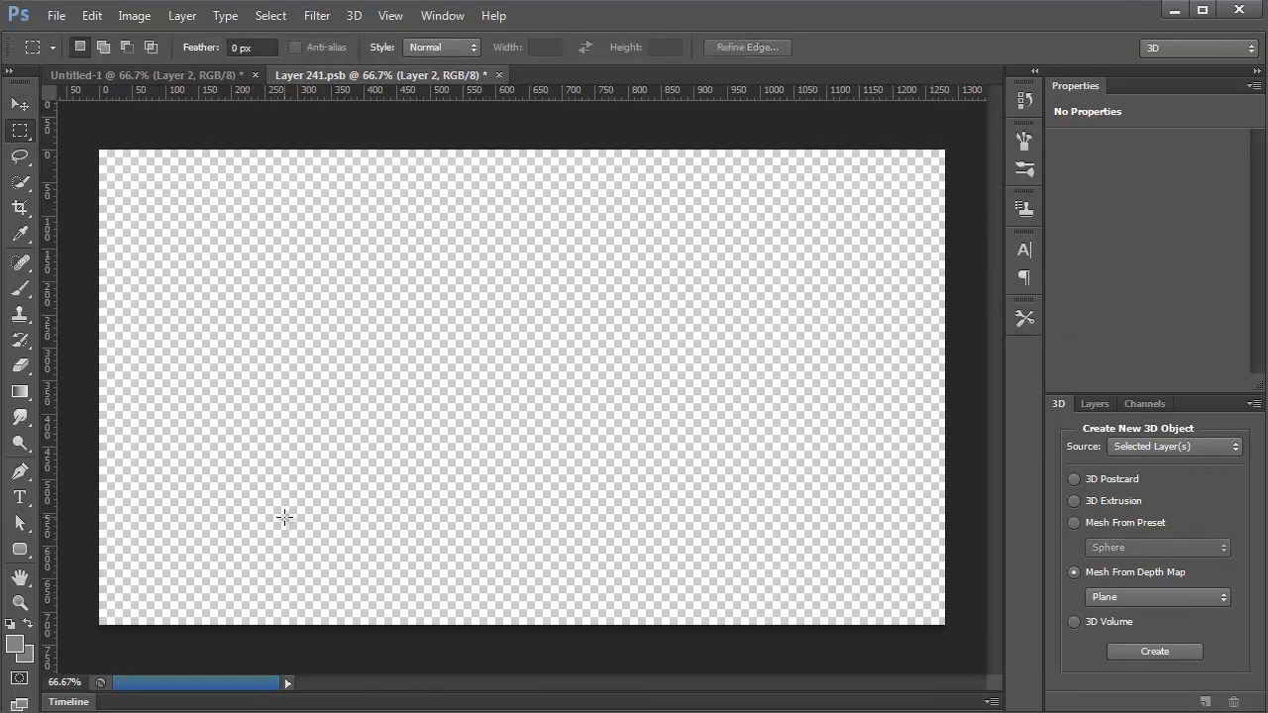
{"action": "key", "text": "alt+BackSpace"}
{"action": "left_click", "coordinate": [181, 76]}
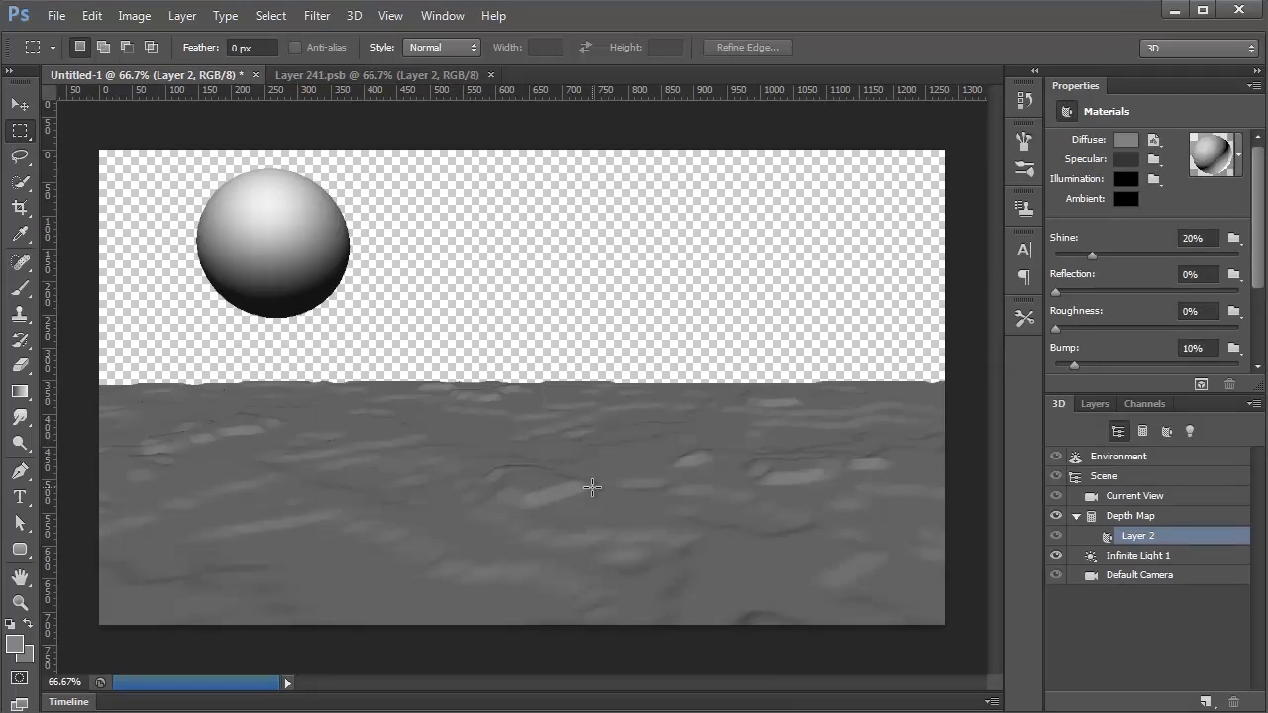
Import MKIII.obj from the MKIII folder as a new 3D layer
{"action": "left_click", "coordinate": [354, 15]}
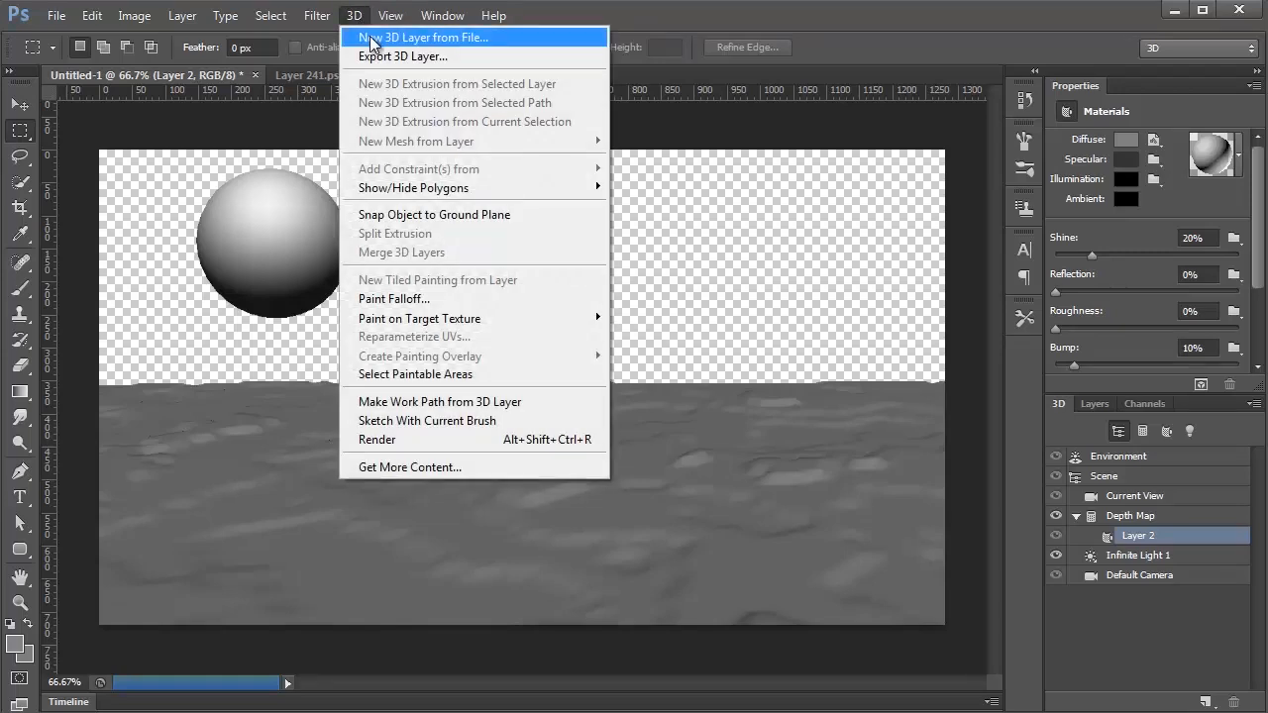
{"action": "left_click", "coordinate": [373, 40]}
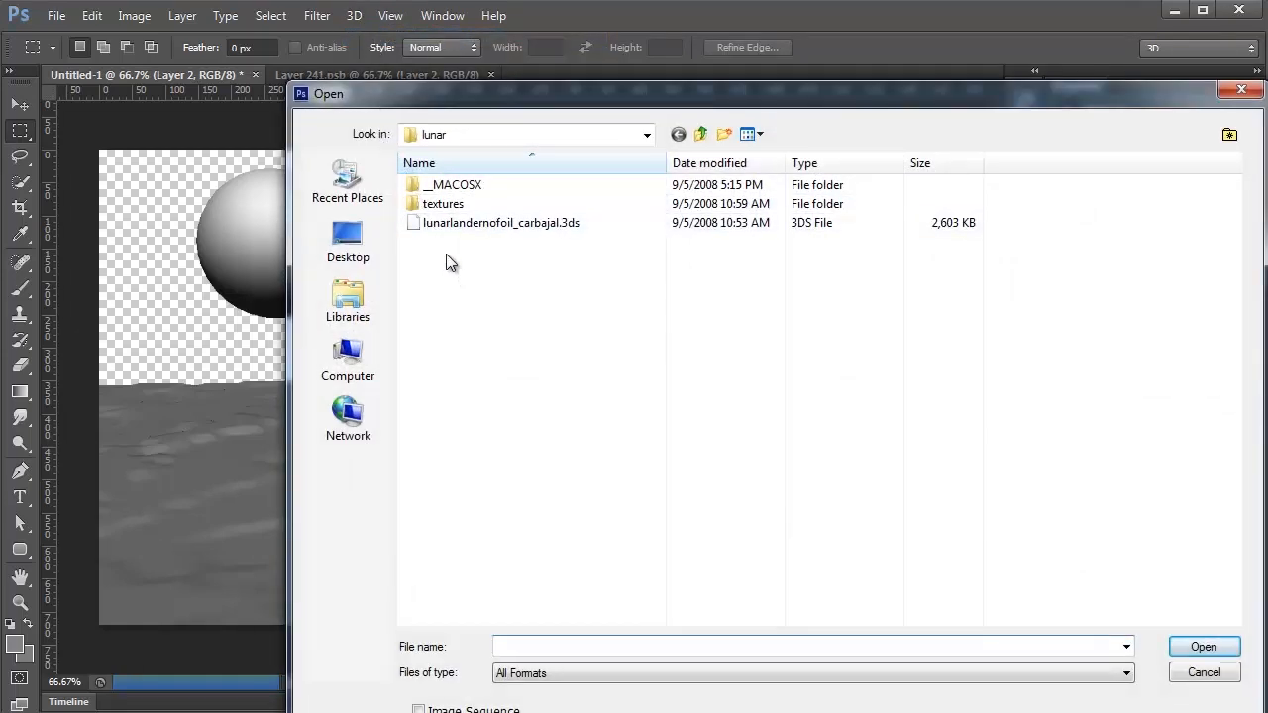
{"action": "left_click", "coordinate": [698, 134]}
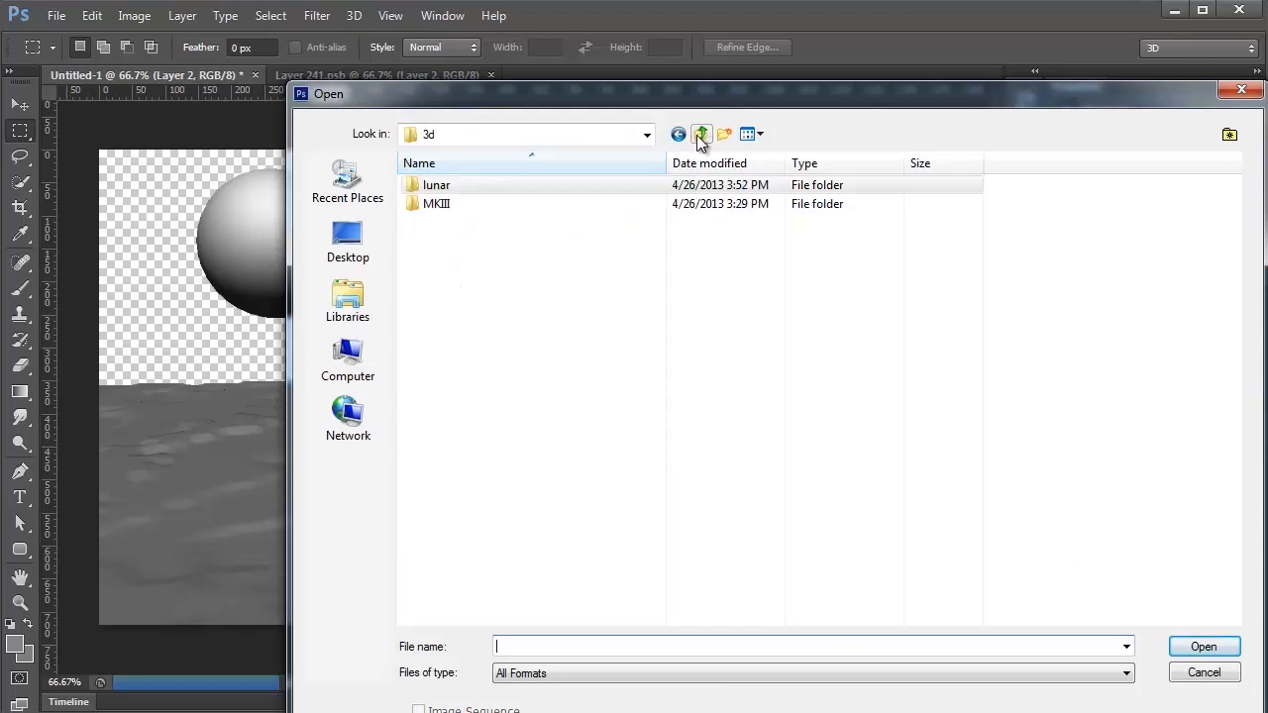
{"action": "double_click", "coordinate": [462, 206]}
{"action": "left_click", "coordinate": [451, 188]}
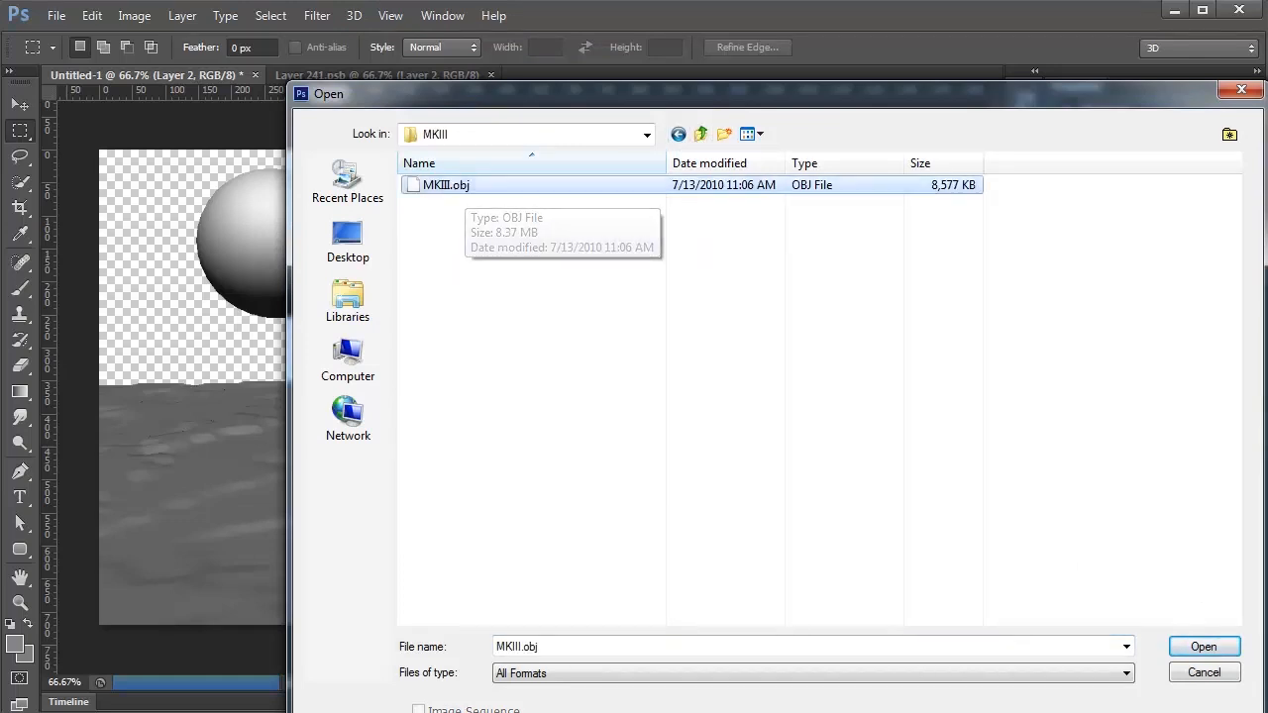
{"action": "left_click", "coordinate": [1203, 649]}
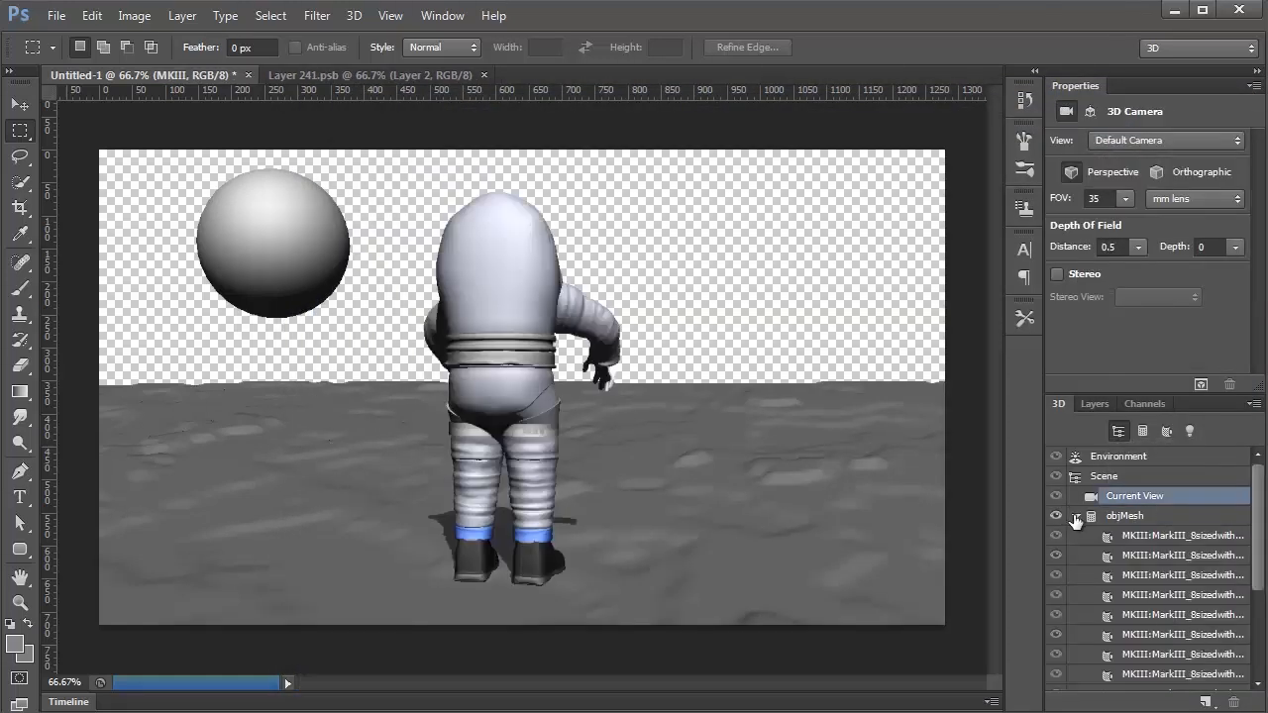
Collapse the objMesh material list and the texture lists of the MKIII and Layer 2 layers
{"action": "left_click", "coordinate": [1077, 516]}
{"action": "left_click", "coordinate": [1092, 404]}
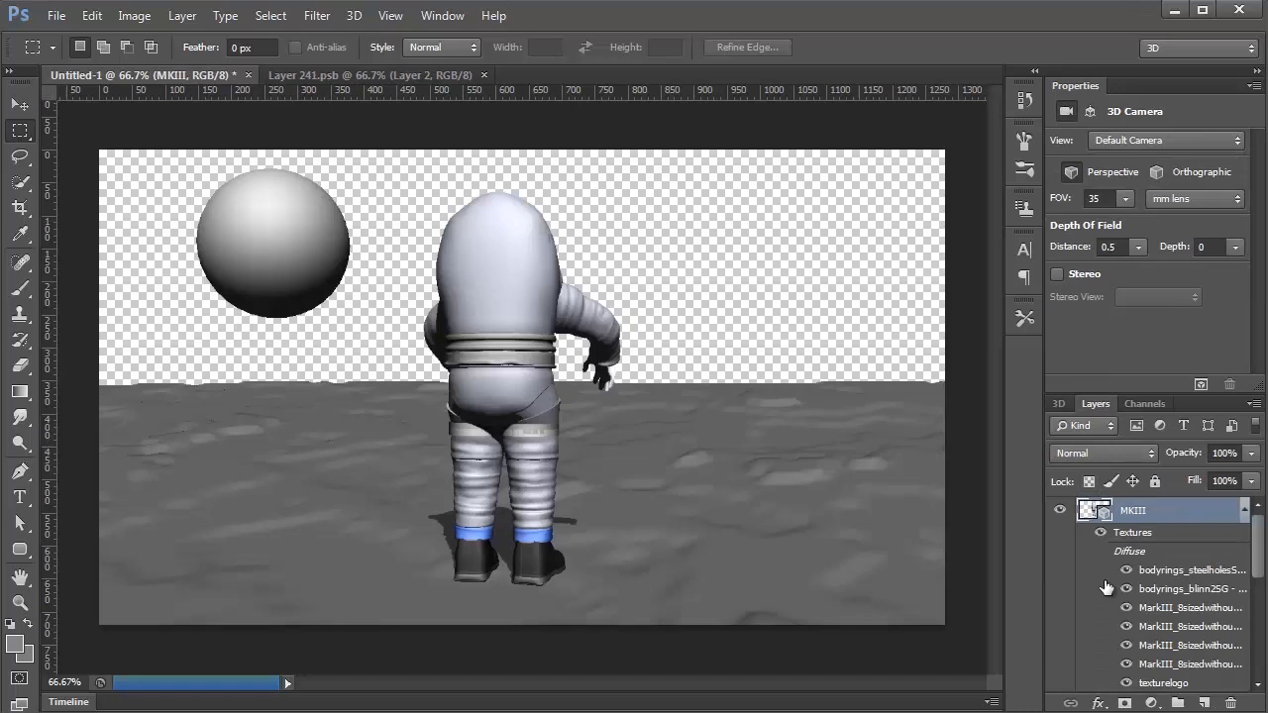
{"action": "left_click", "coordinate": [1245, 511]}
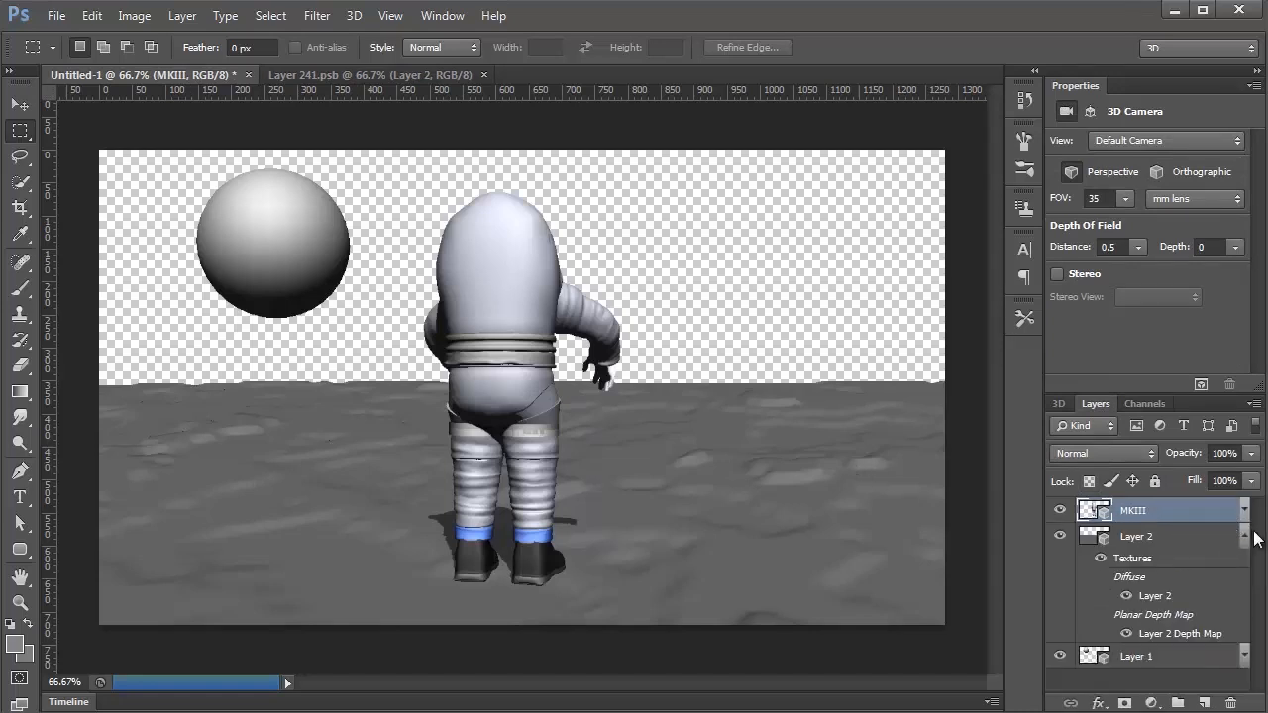
{"action": "left_click", "coordinate": [1245, 537]}
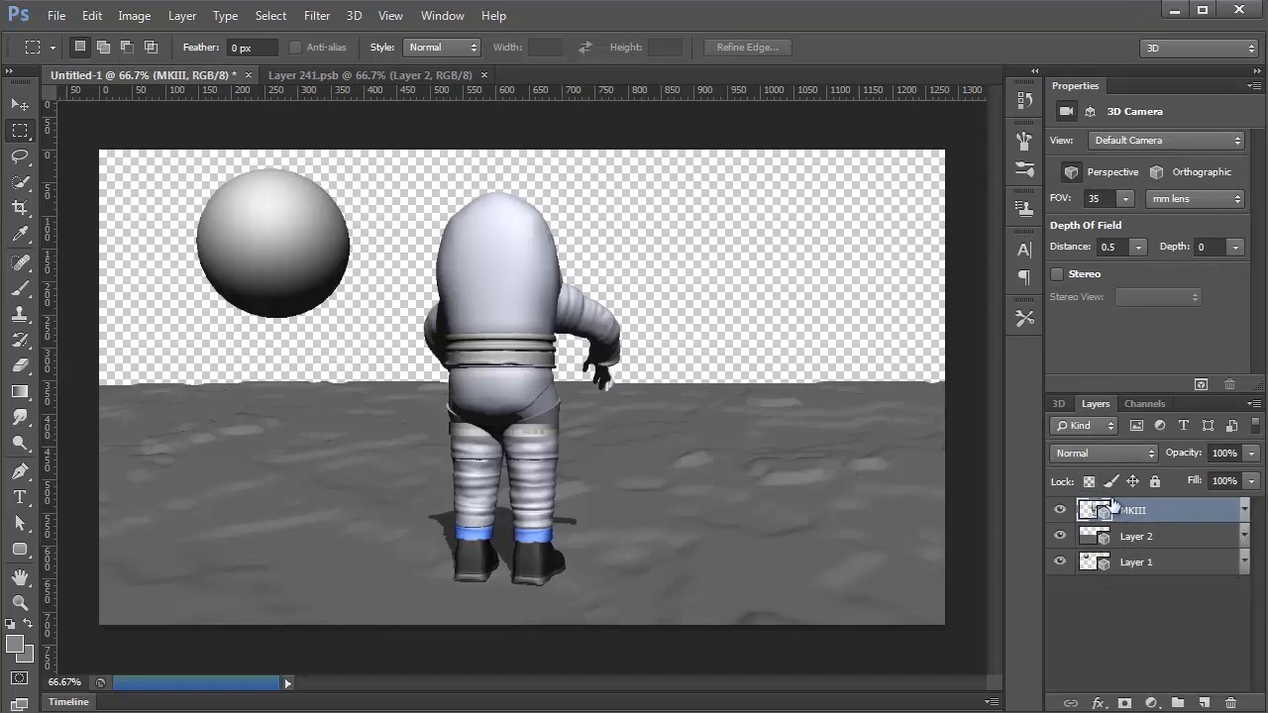
Rename the sphere's layer to earth and the terrain's layer to moon
{"action": "double_click", "coordinate": [1137, 562]}
{"action": "type", "text": "earth"}
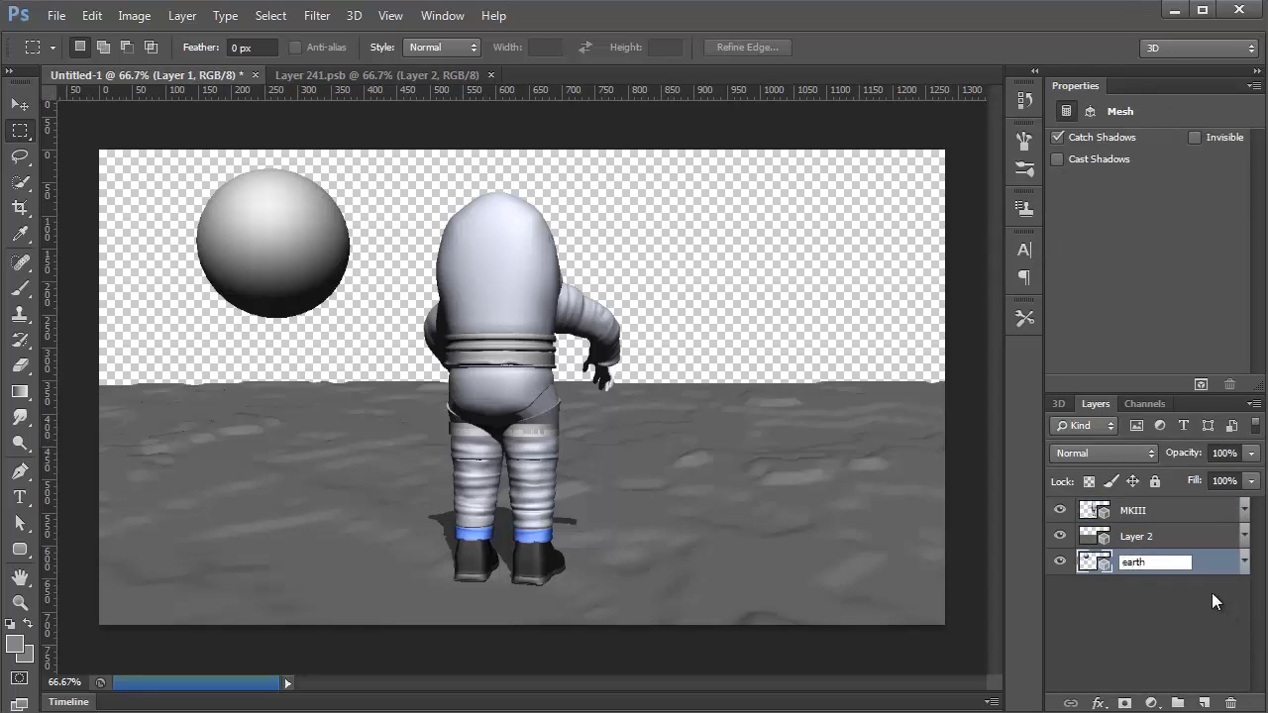
{"action": "double_click", "coordinate": [1138, 537]}
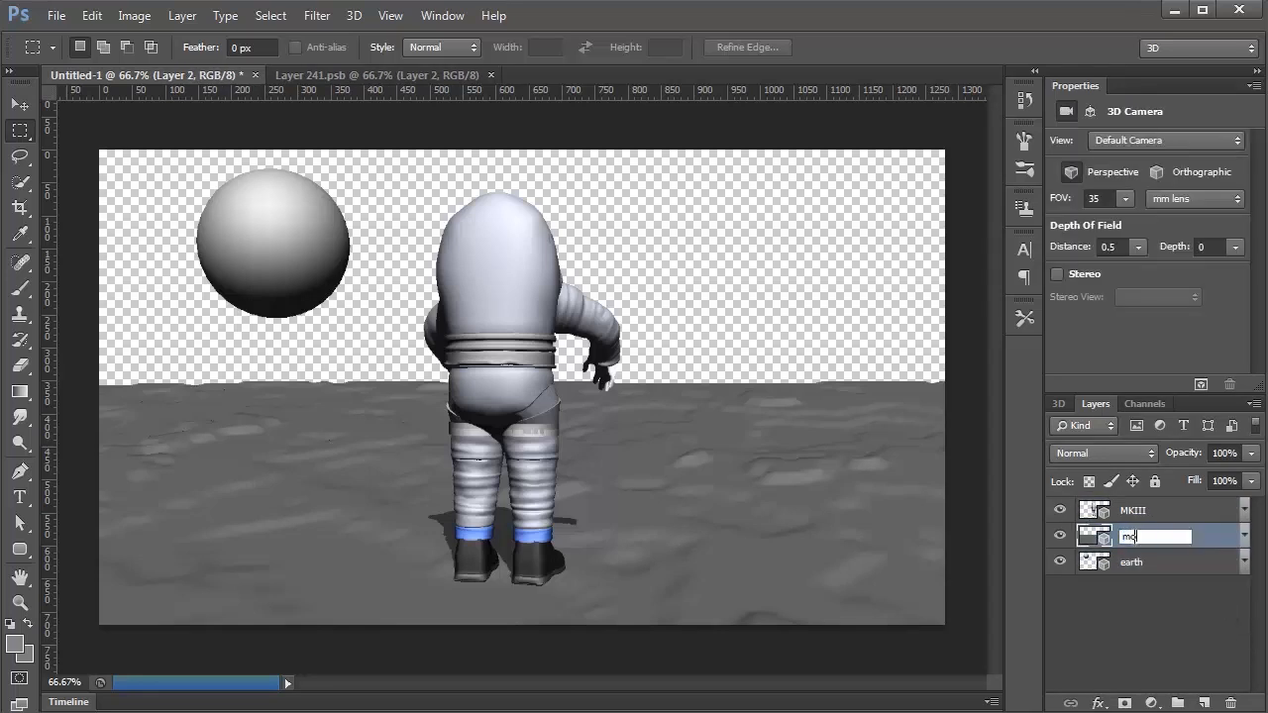
{"action": "type", "text": "moon"}
Merge the MKIII, moon and earth layers into a single 3D scene
{"action": "left_click", "coordinate": [1130, 515]}
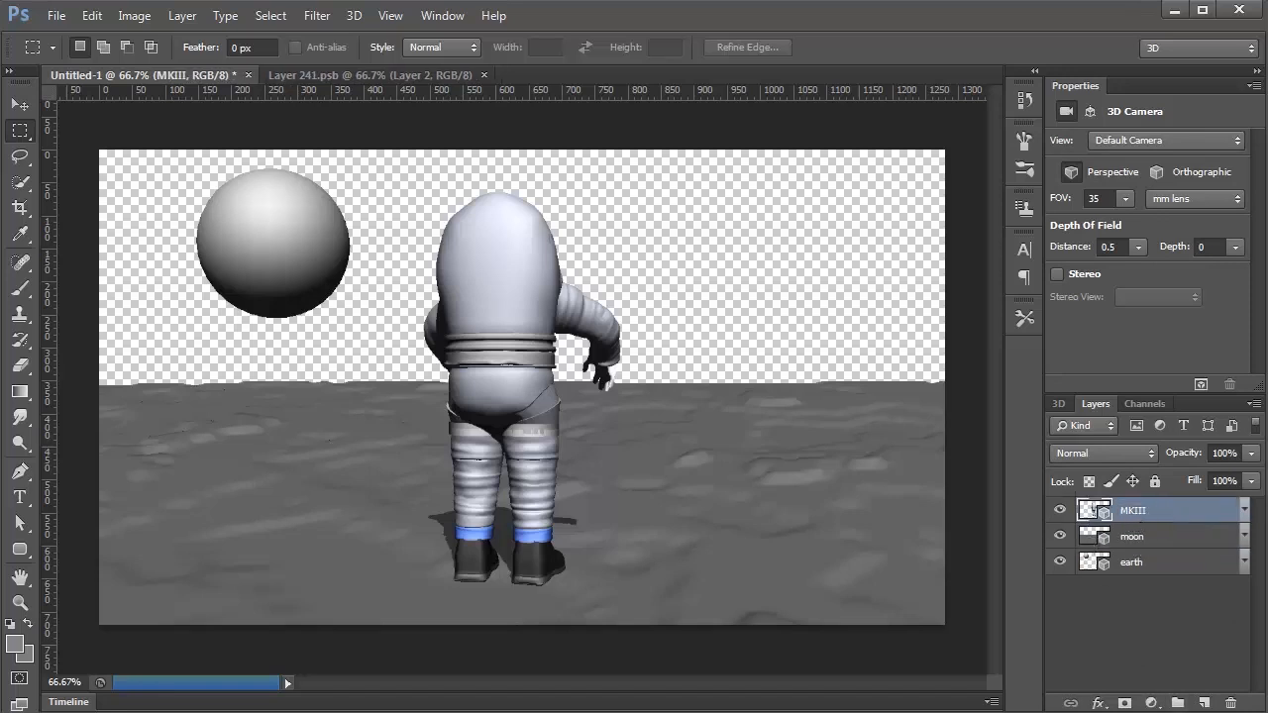
{"action": "left_click", "coordinate": [1096, 568], "text": "shift"}
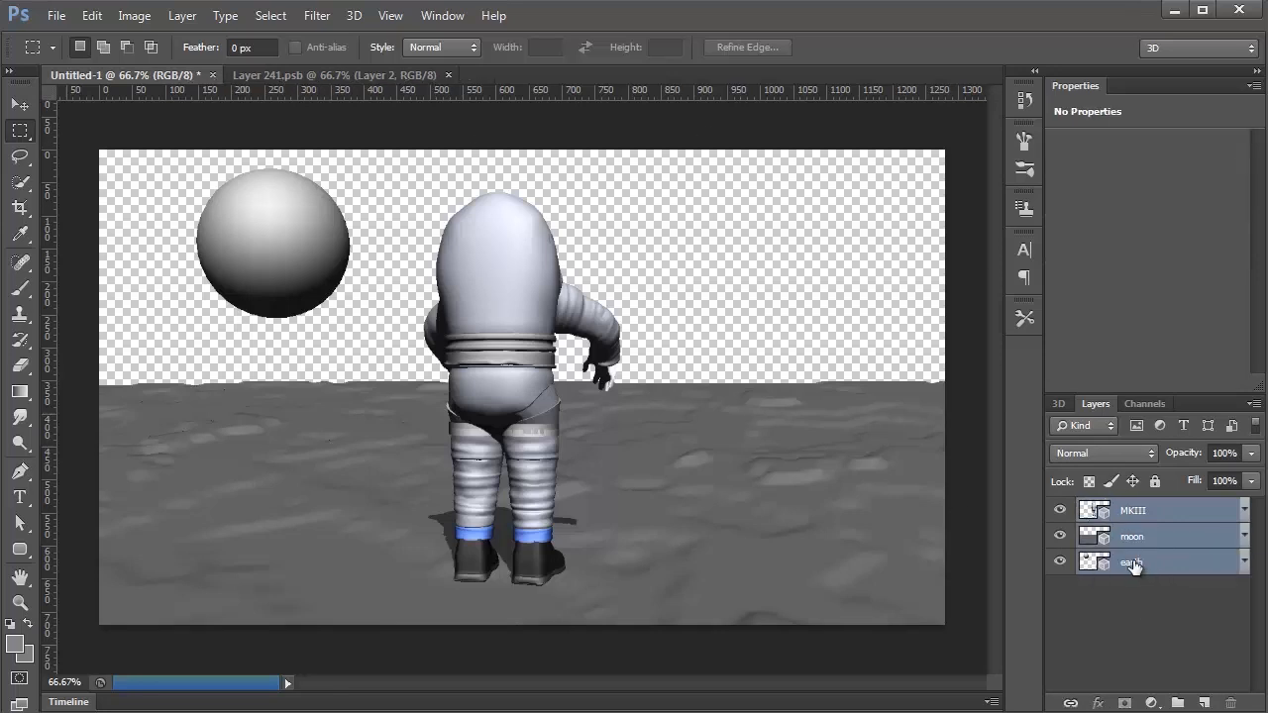
{"action": "key", "text": "ctrl+e"}
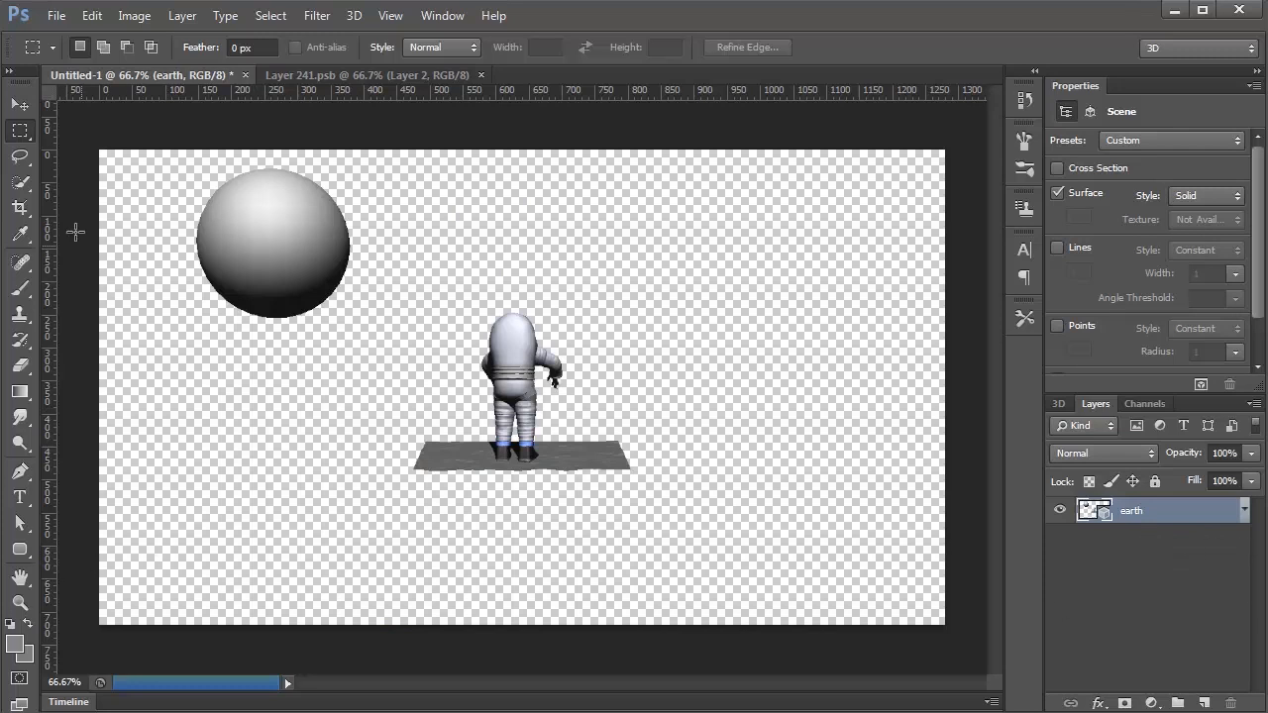
Enlarge the moon terrain uniformly until it extends past the canvas width, and lower it beneath the astronaut
{"action": "left_click", "coordinate": [21, 105]}
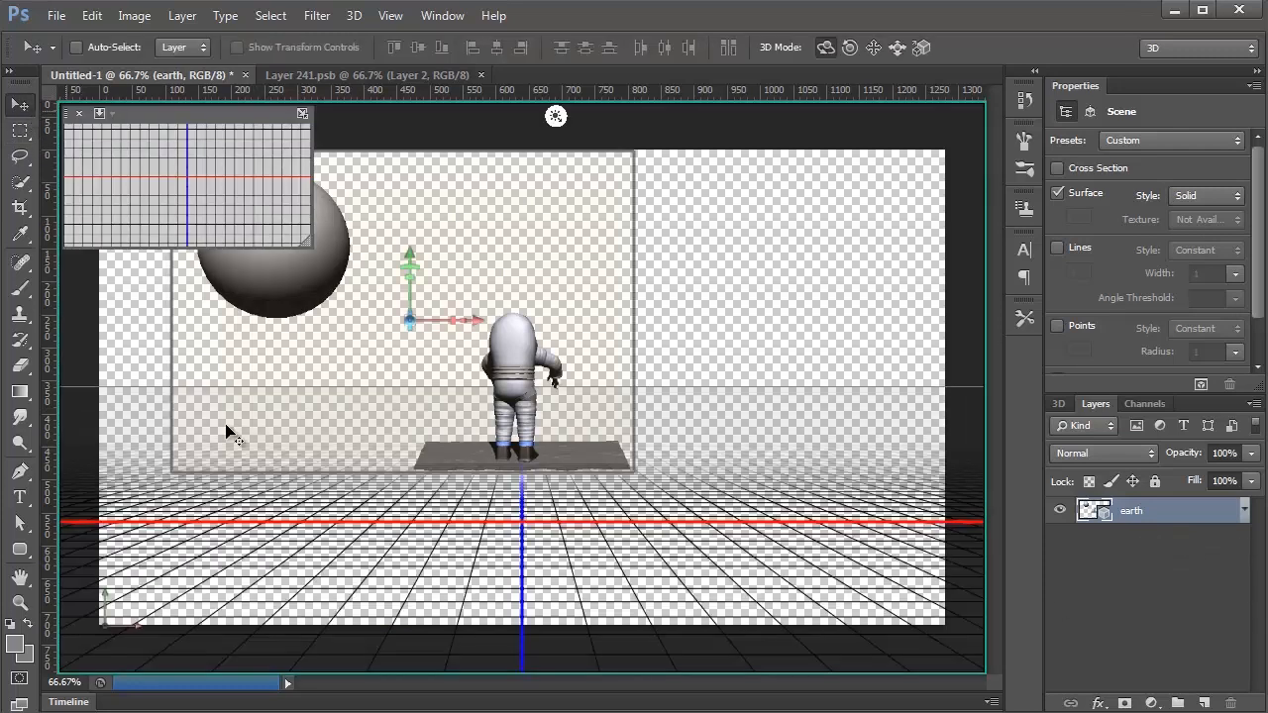
{"action": "left_click", "coordinate": [112, 622]}
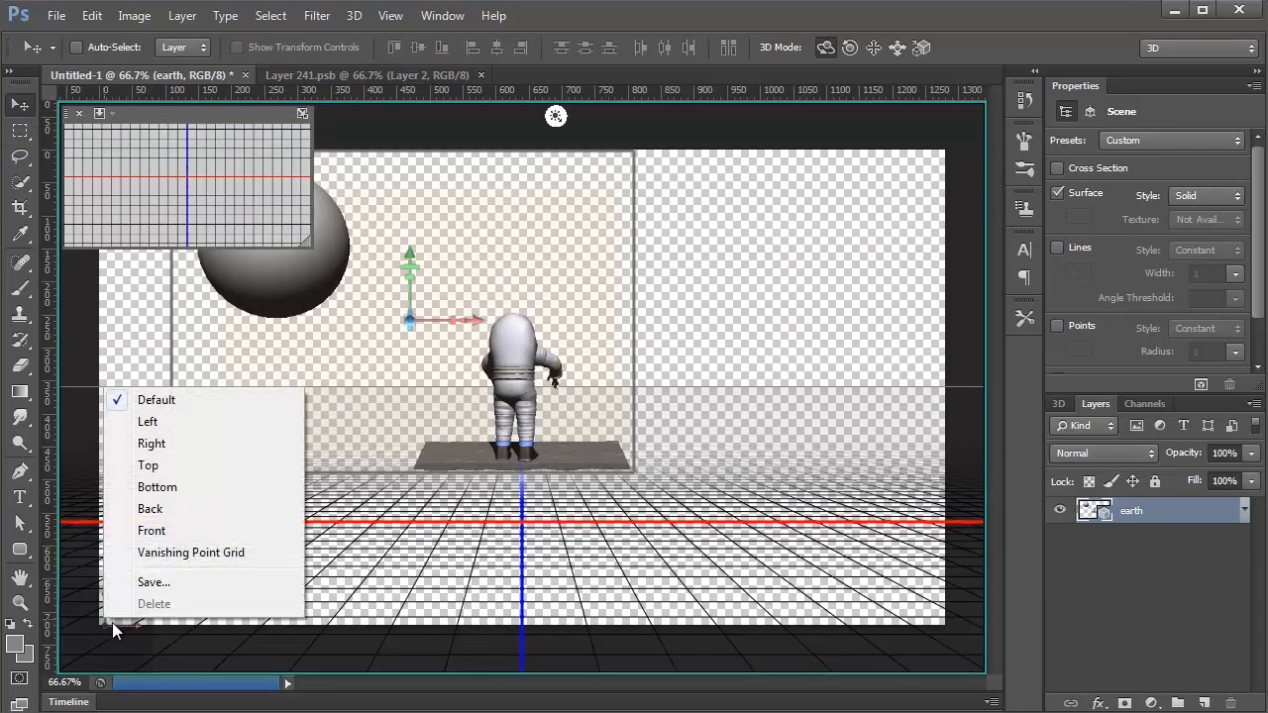
{"action": "left_click", "coordinate": [177, 400]}
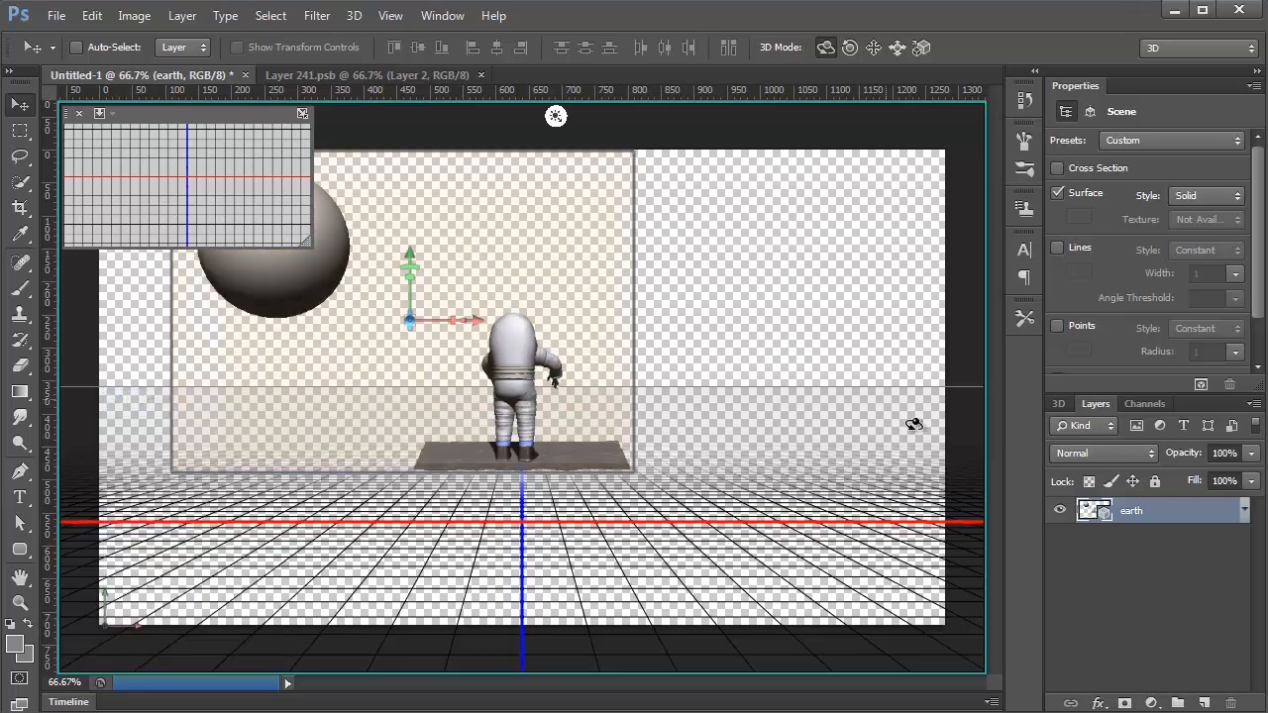
{"action": "left_click", "coordinate": [547, 454]}
{"action": "left_click_drag", "start_coordinate": [520, 456], "coordinate": [1114, 198]}
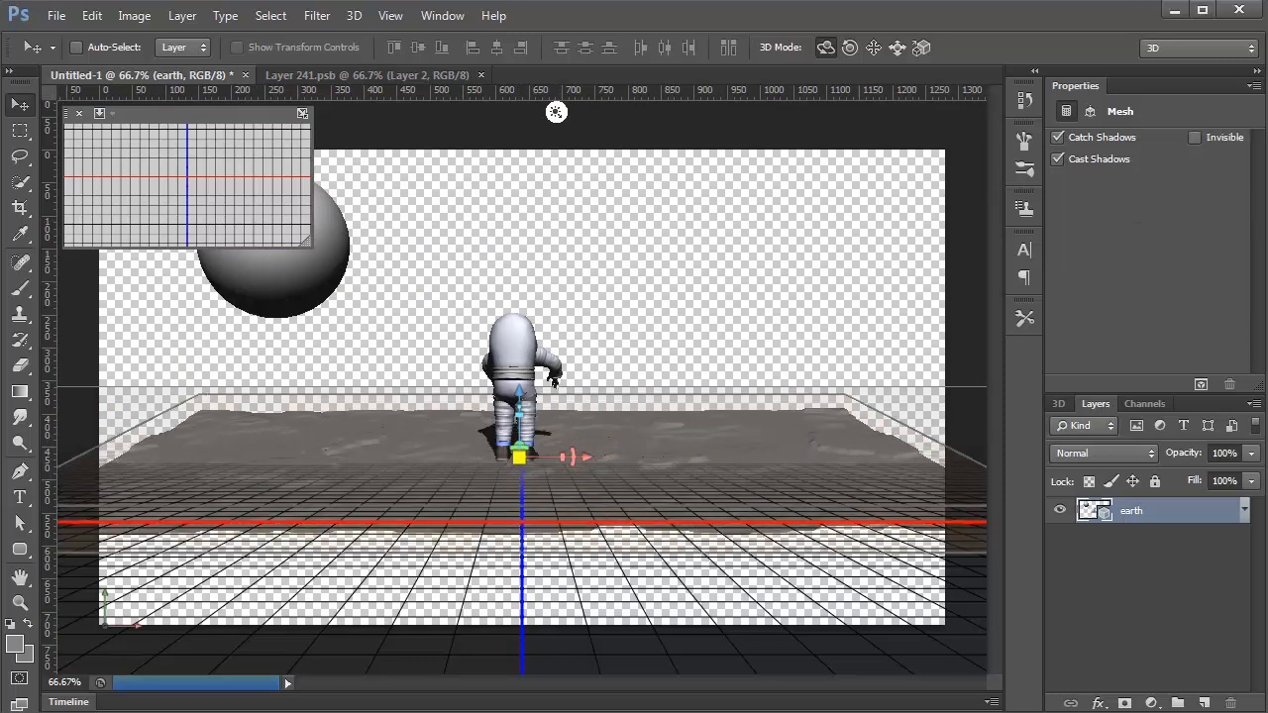
{"action": "left_click_drag", "start_coordinate": [519, 455], "coordinate": [1118, 110]}
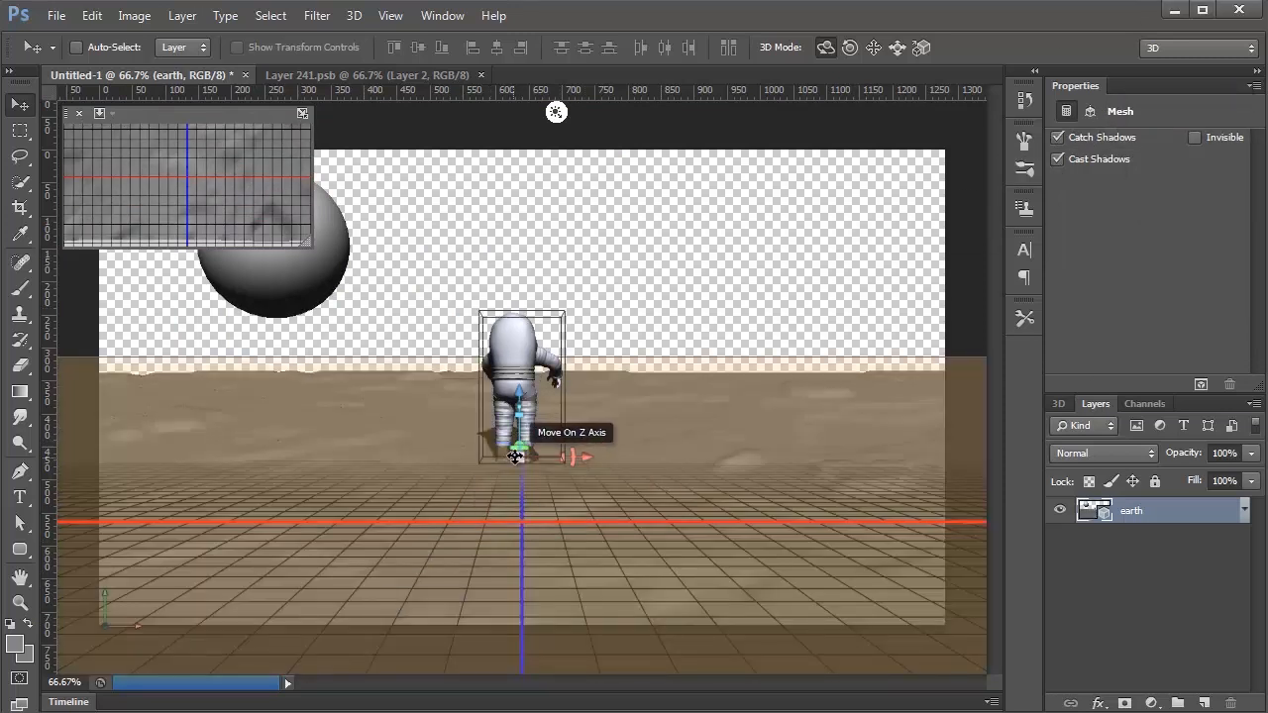
{"action": "left_click_drag", "start_coordinate": [519, 455], "coordinate": [539, 476]}
{"action": "left_click_drag", "start_coordinate": [519, 393], "coordinate": [511, 455]}
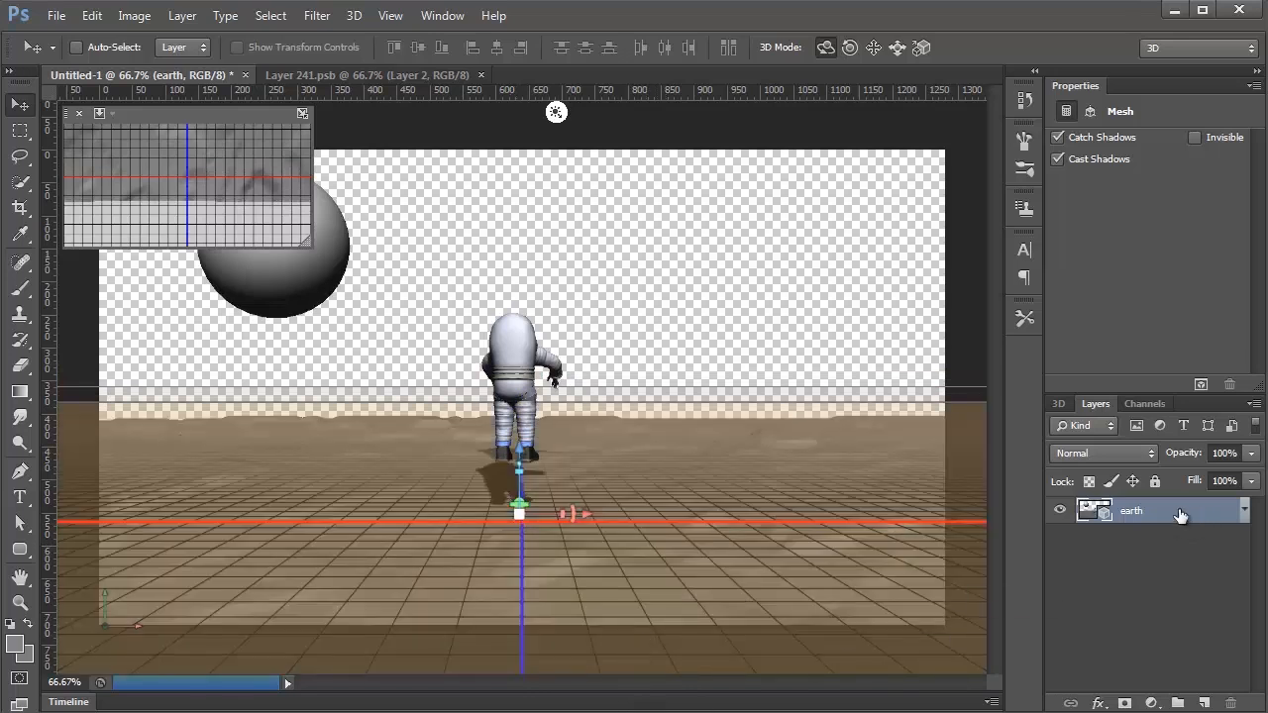
Select the spacesuit's objMesh in the scene list and collapse the material lists of Depth Map and objMesh
{"action": "double_click", "coordinate": [1096, 513]}
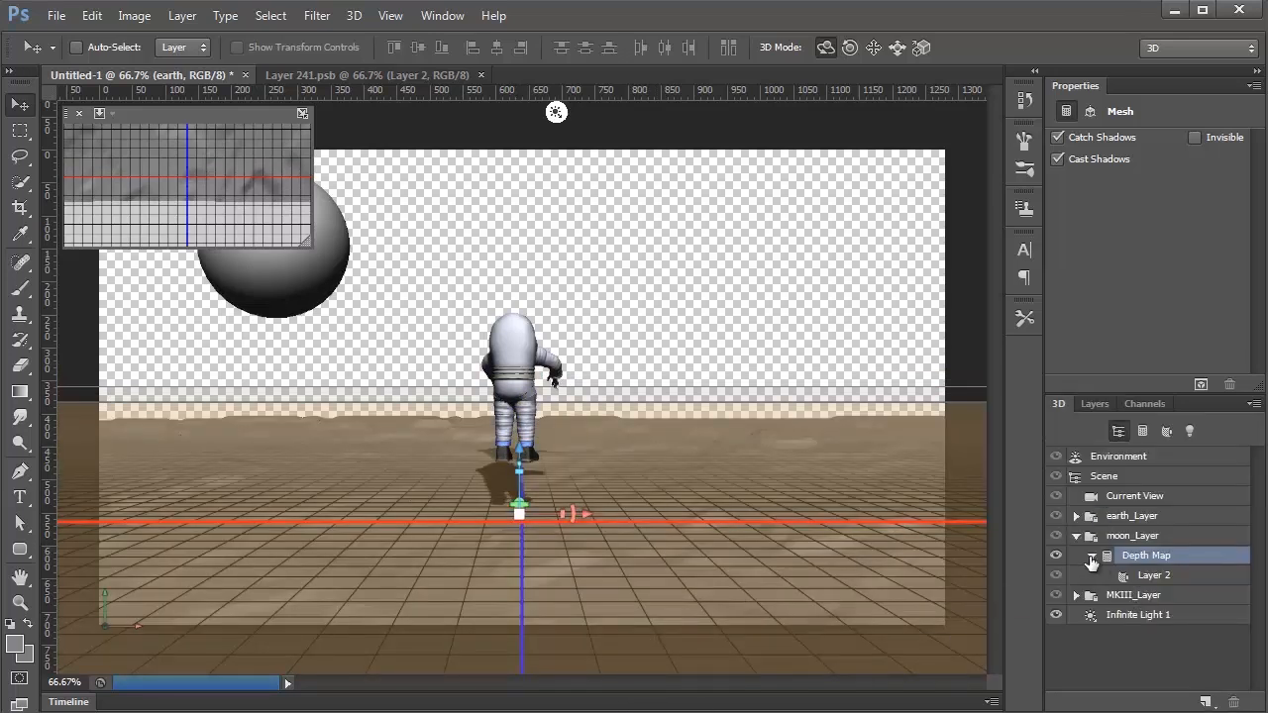
{"action": "left_click", "coordinate": [1091, 557]}
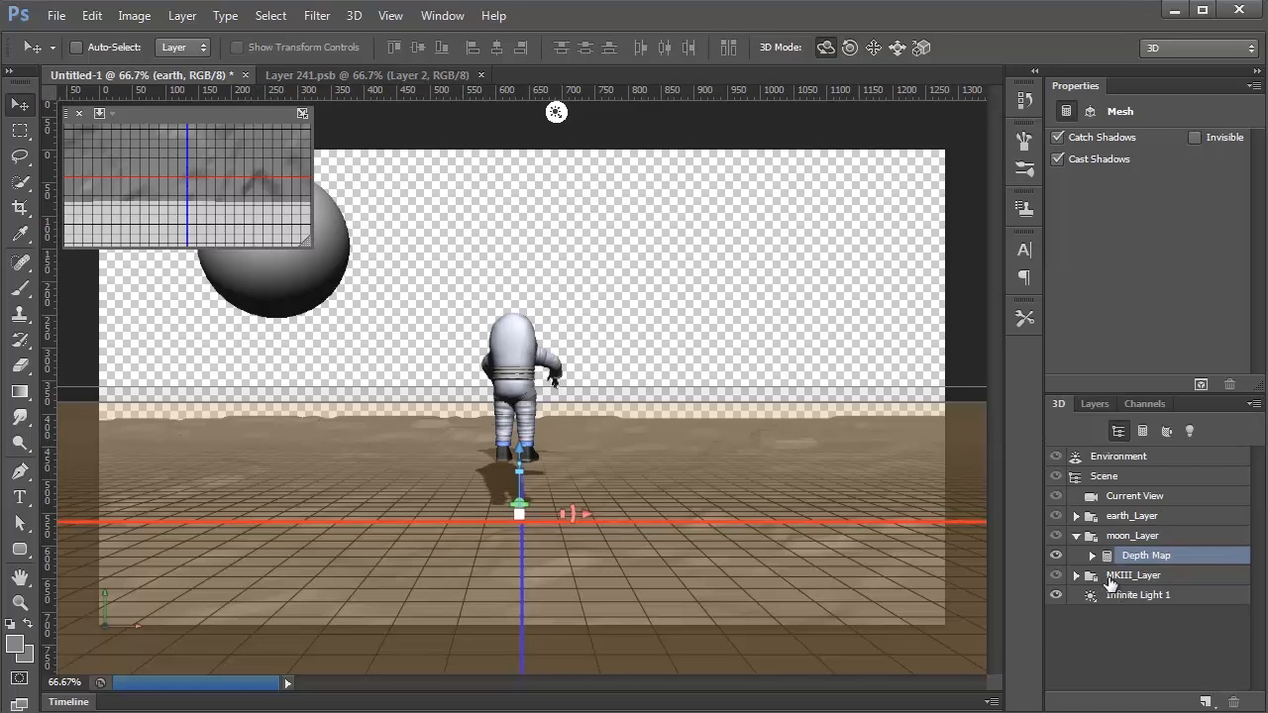
{"action": "left_click", "coordinate": [1076, 576]}
{"action": "left_click", "coordinate": [1098, 597]}
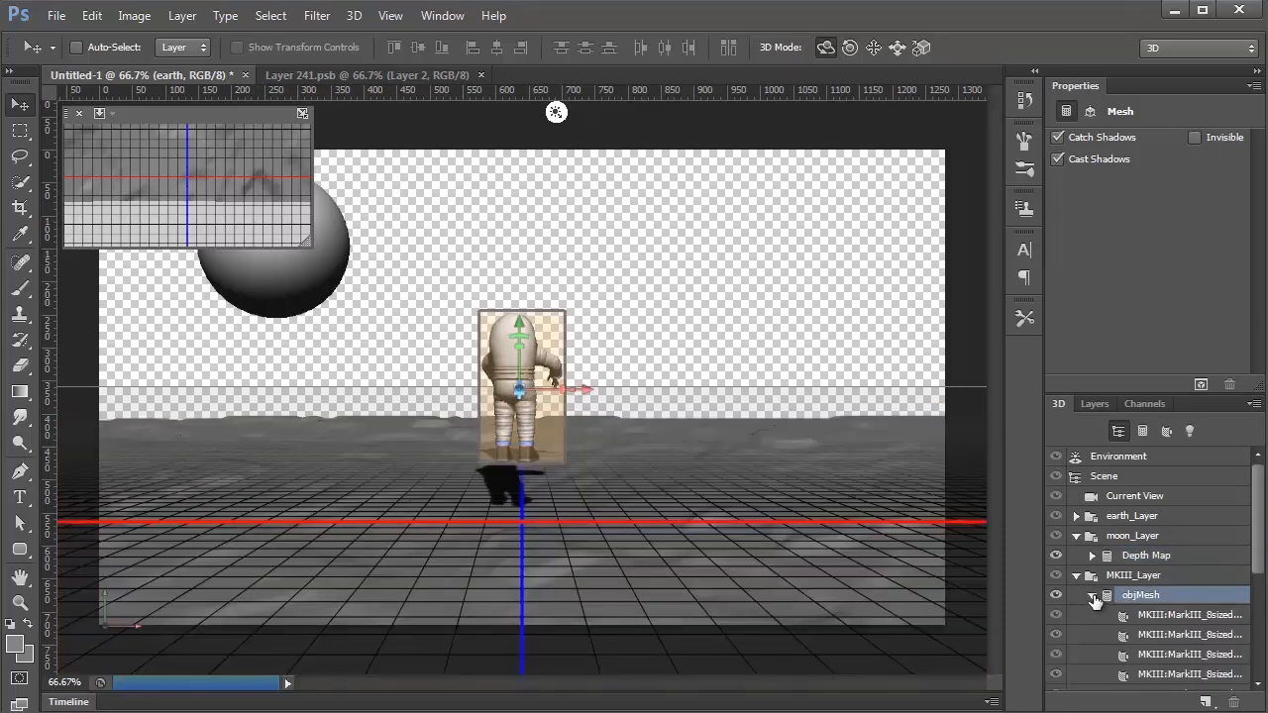
{"action": "left_click", "coordinate": [1093, 596]}
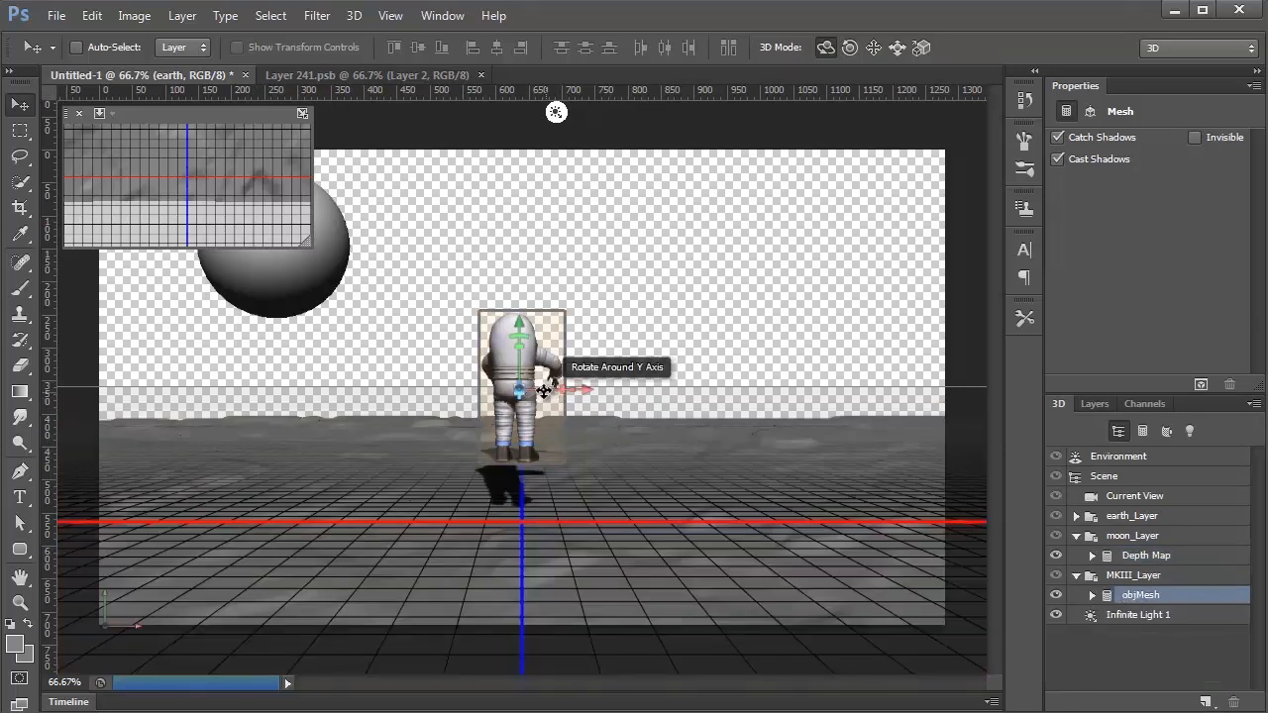
Move the spacesuit about 426 along the Z axis toward the camera and lower it onto the terrain
{"action": "left_click_drag", "start_coordinate": [519, 393], "coordinate": [557, 555]}
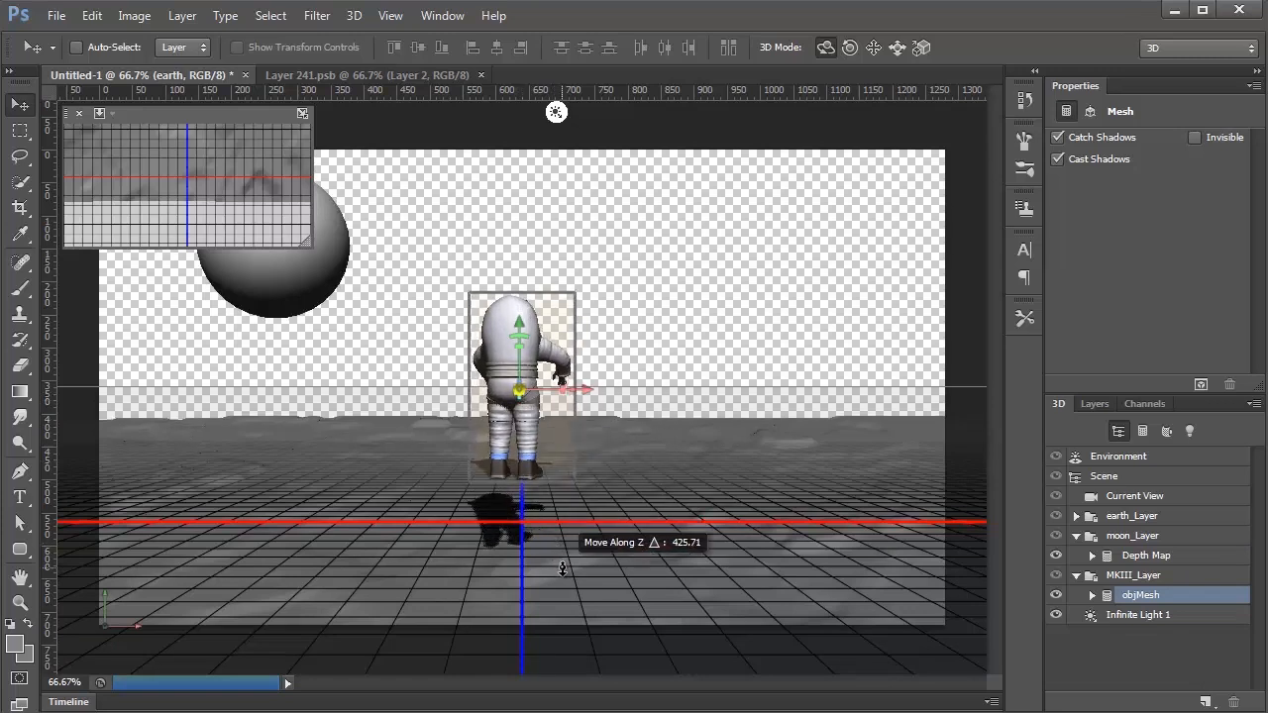
{"action": "left_click", "coordinate": [1254, 403]}
{"action": "left_click", "coordinate": [1237, 414]}
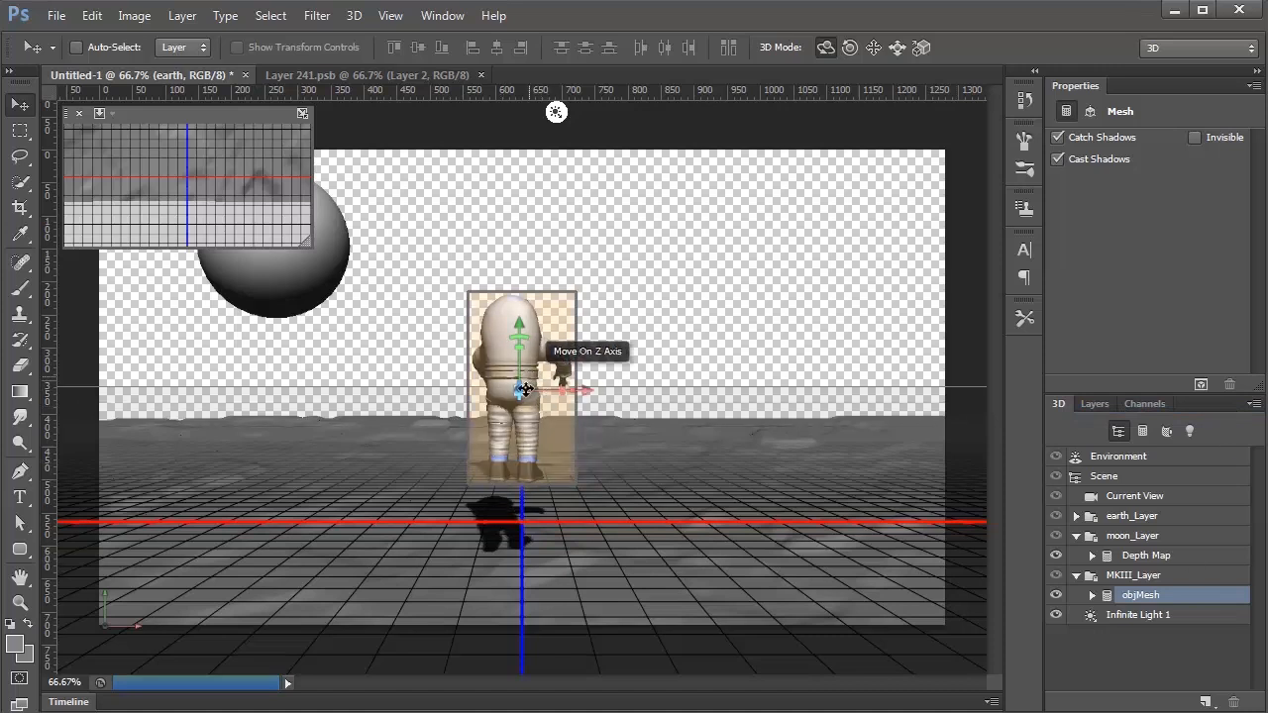
{"action": "left_click_drag", "start_coordinate": [522, 324], "coordinate": [533, 410]}
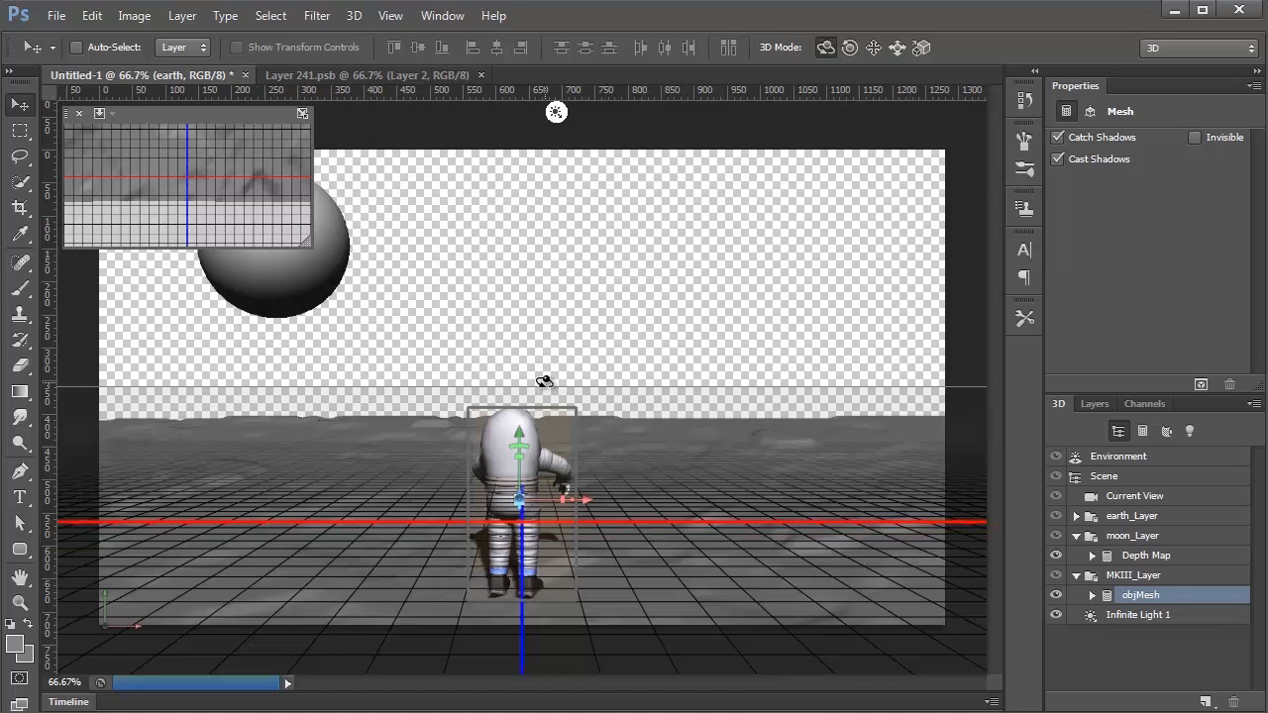
Set the secondary view to Front and swap it with the main view
{"action": "left_click", "coordinate": [113, 115]}
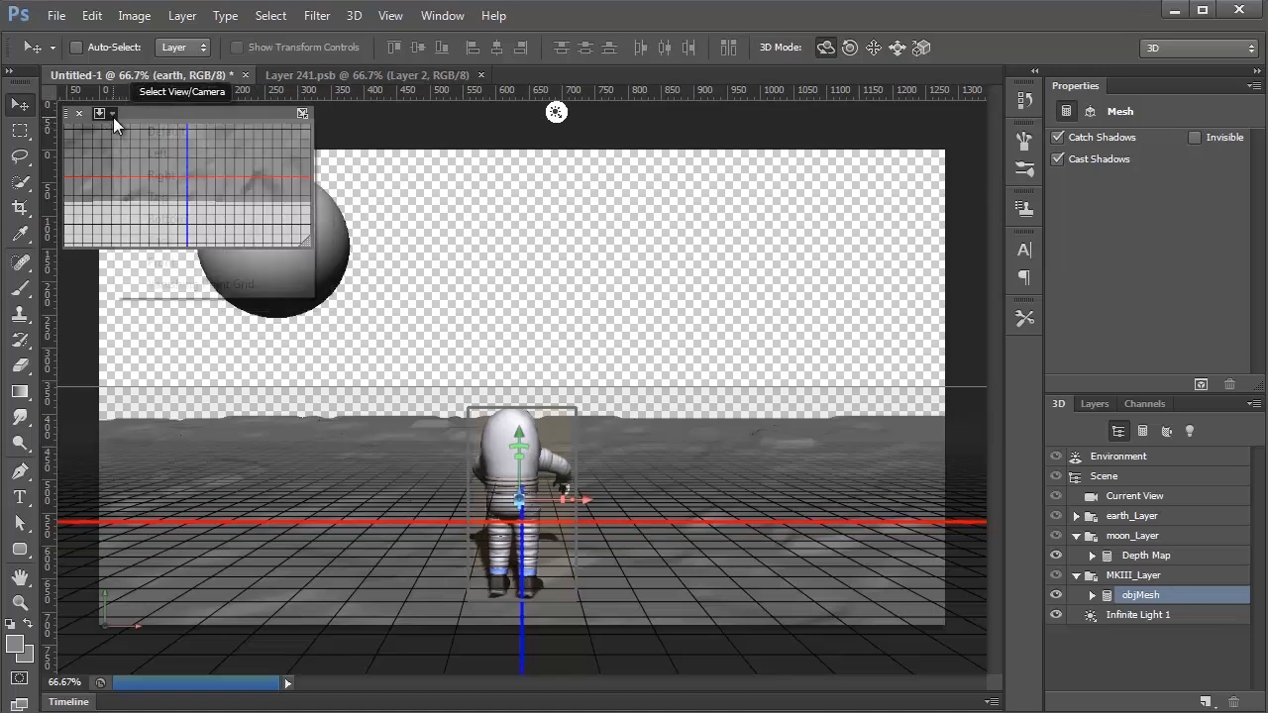
{"action": "left_click", "coordinate": [202, 260]}
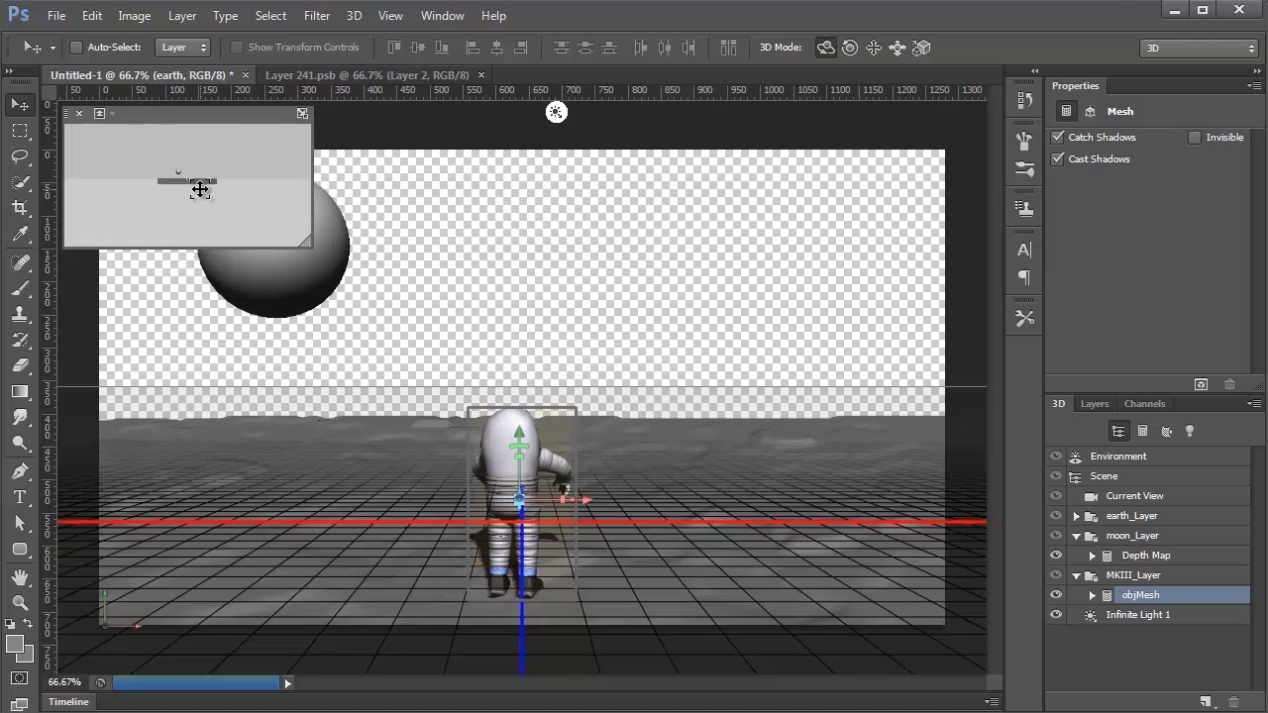
{"action": "left_click", "coordinate": [304, 114]}
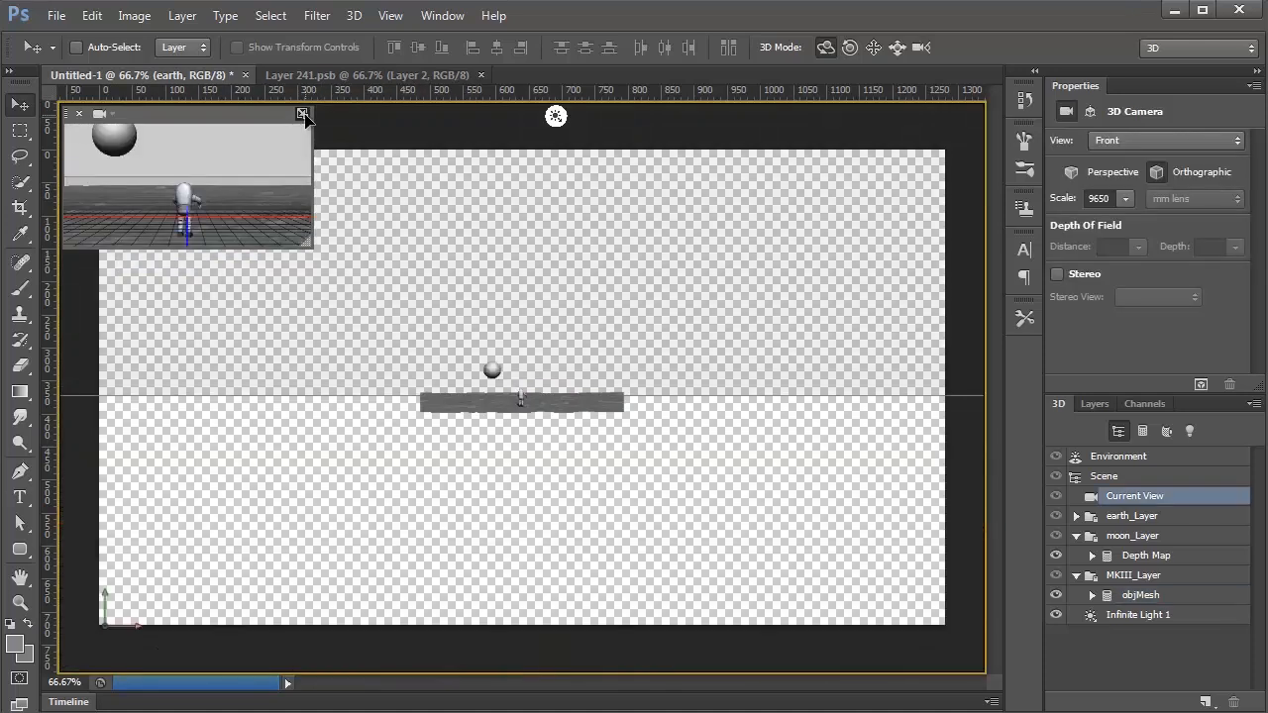
Lower the Depth Map terrain slightly against the astronaut's feet in the Front view, and swap the main view back
{"action": "scroll", "coordinate": [553, 456], "scroll_direction": "up", "scroll_amount": 3}
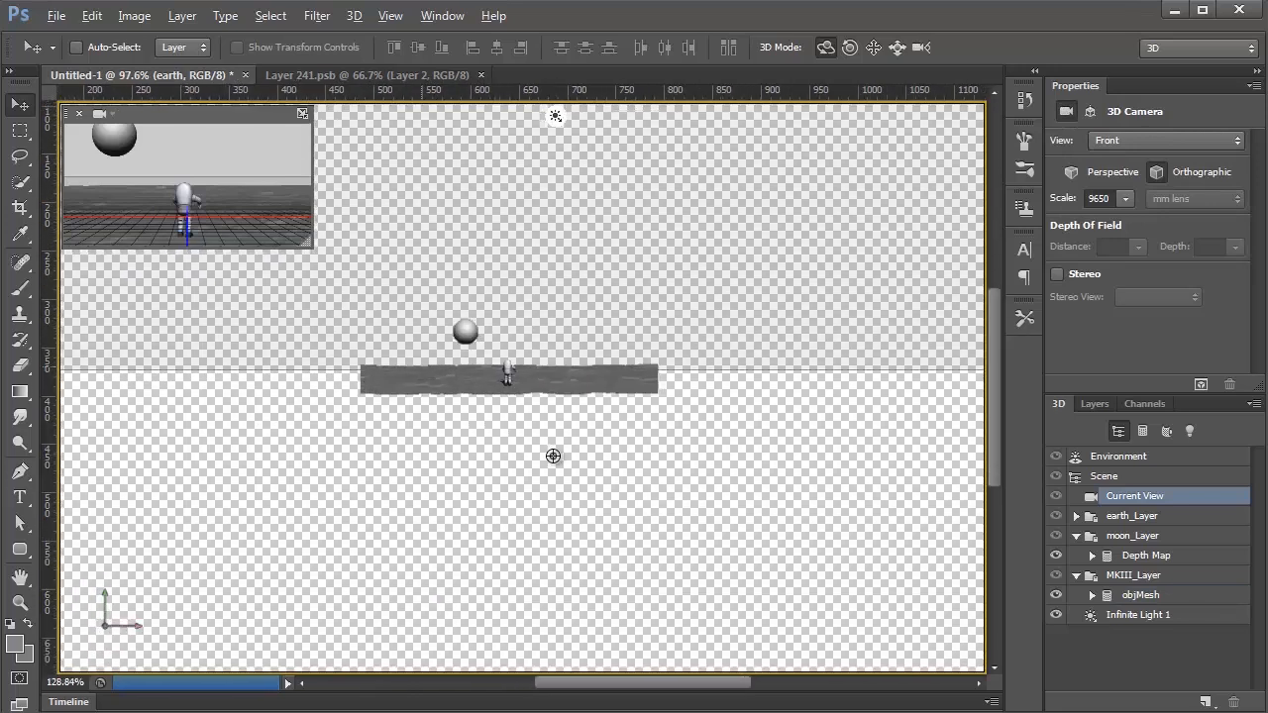
{"action": "scroll", "coordinate": [553, 456], "scroll_direction": "up", "scroll_amount": 4}
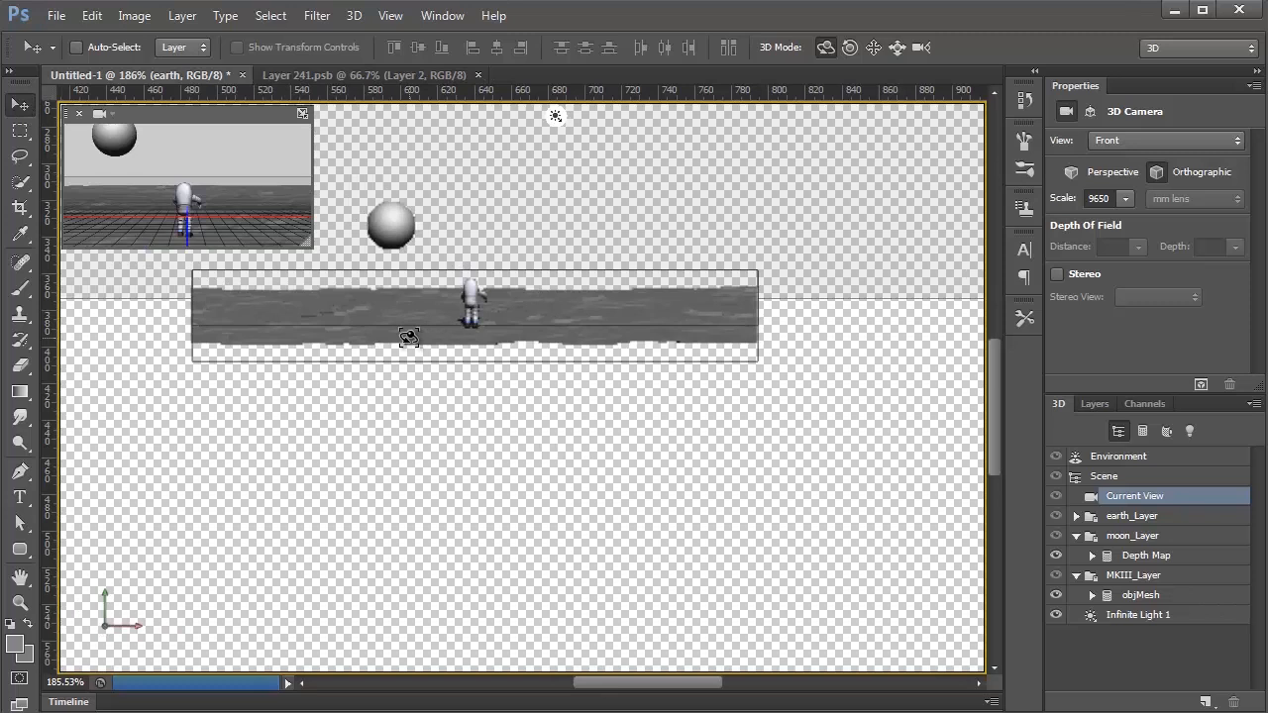
{"action": "left_click", "coordinate": [468, 297]}
{"action": "mouse_move", "coordinate": [472, 243]}
{"action": "left_mouse_down"}
{"action": "mouse_move", "coordinate": [477, 218]}
{"action": "mouse_move", "coordinate": [476, 258]}
{"action": "left_mouse_up"}
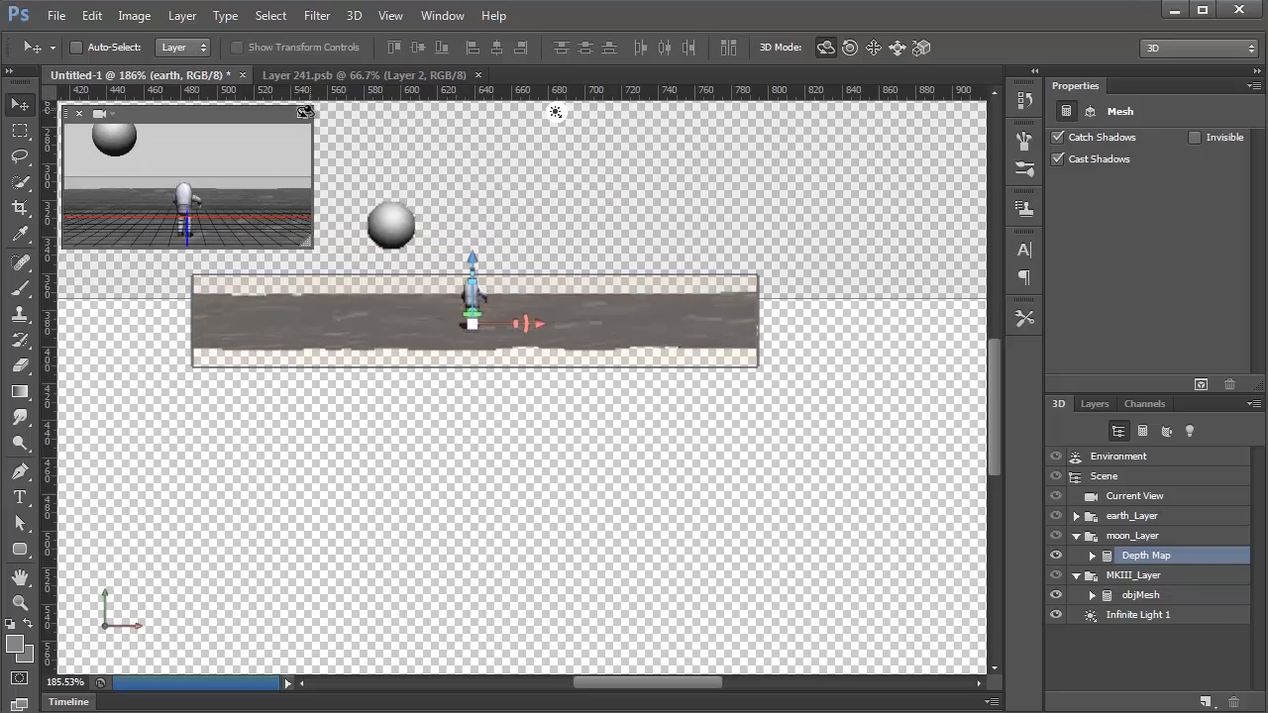
{"action": "left_click", "coordinate": [302, 113]}
{"action": "scroll", "coordinate": [626, 439], "scroll_direction": "down", "scroll_amount": 8}
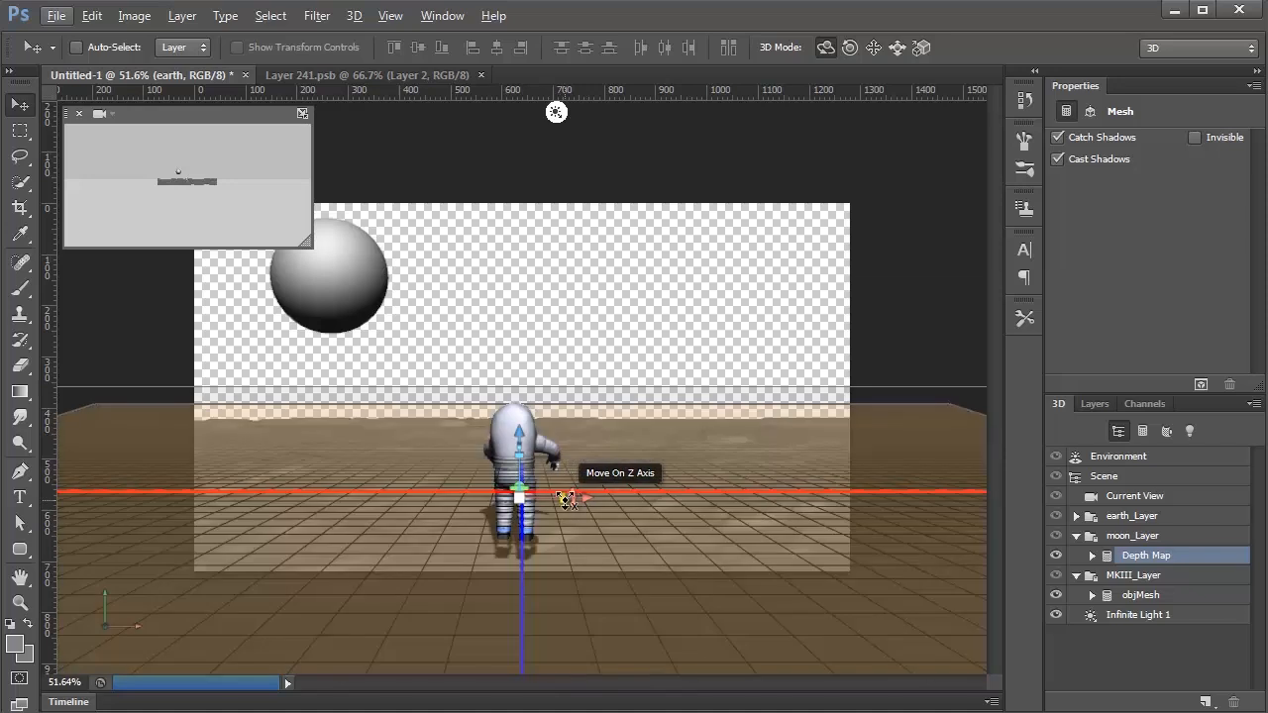
Rotate the spacesuit's objMesh around the Y axis until it faces diagonally toward the camera with the visor showing
{"action": "left_click_drag", "start_coordinate": [561, 501], "coordinate": [553, 493]}
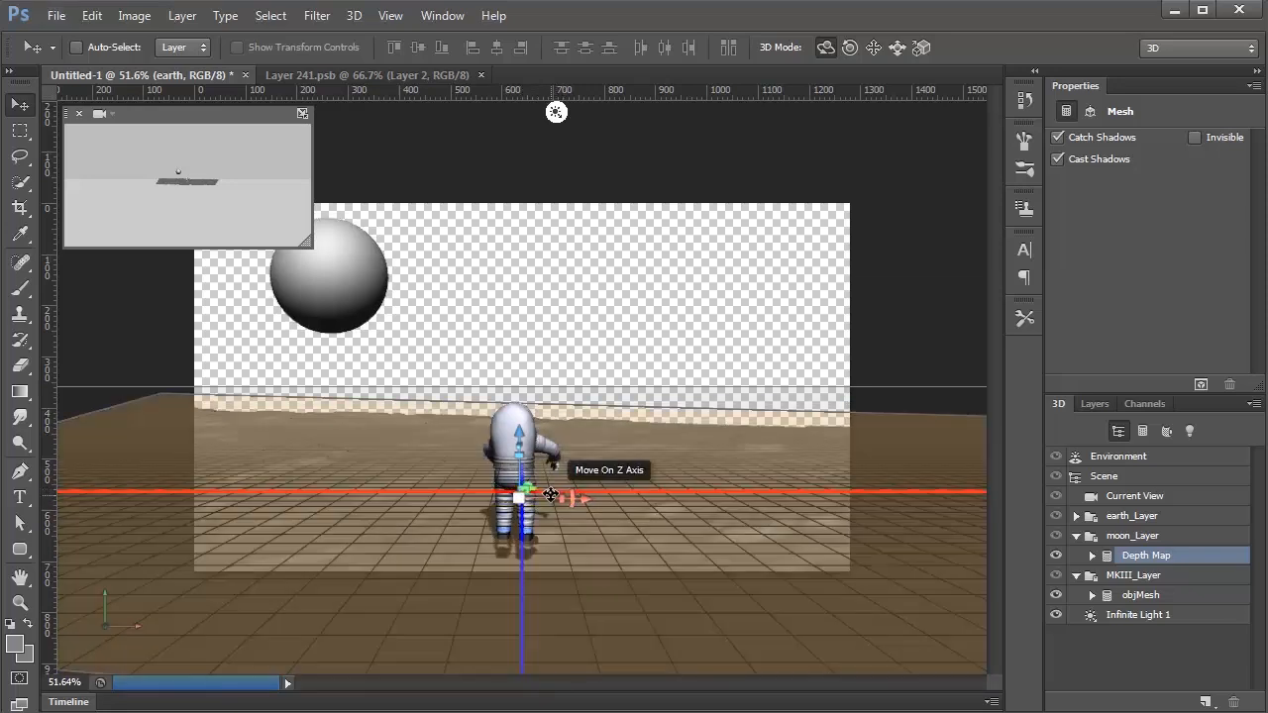
{"action": "left_click", "coordinate": [1140, 595]}
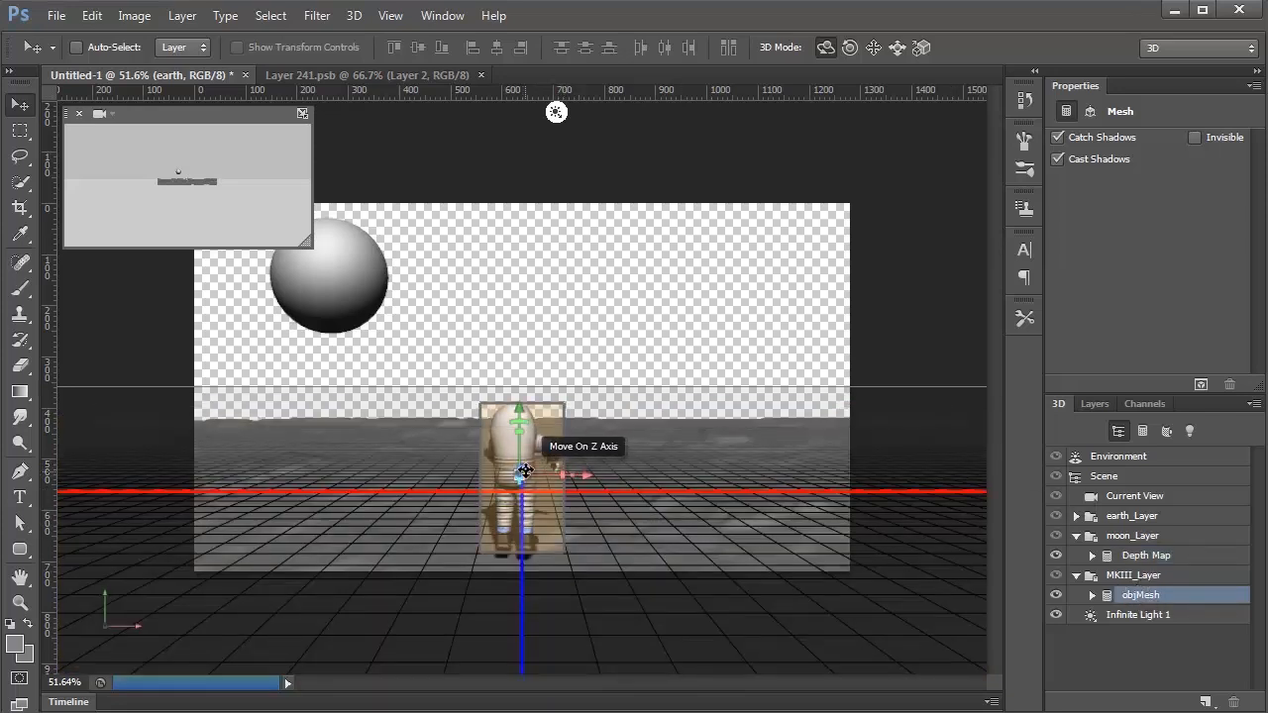
{"action": "left_click_drag", "start_coordinate": [576, 482], "coordinate": [534, 488]}
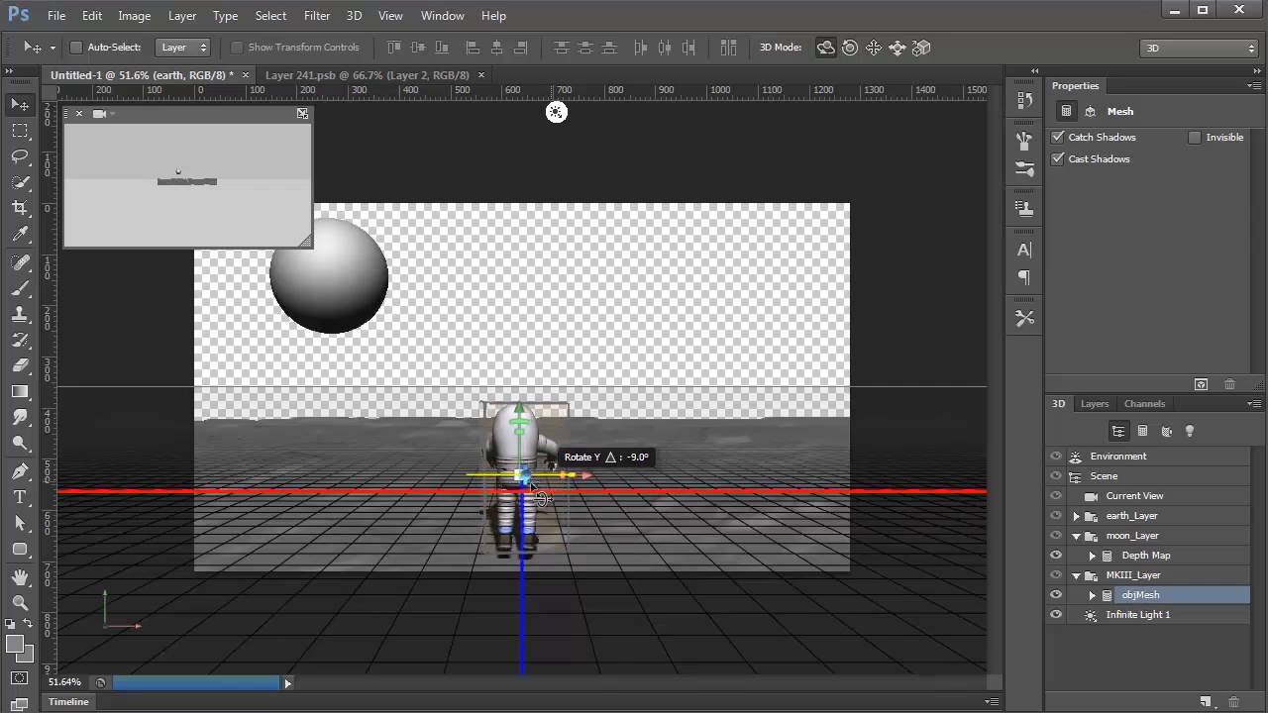
{"action": "left_click_drag", "start_coordinate": [398, 493], "coordinate": [1026, 494]}
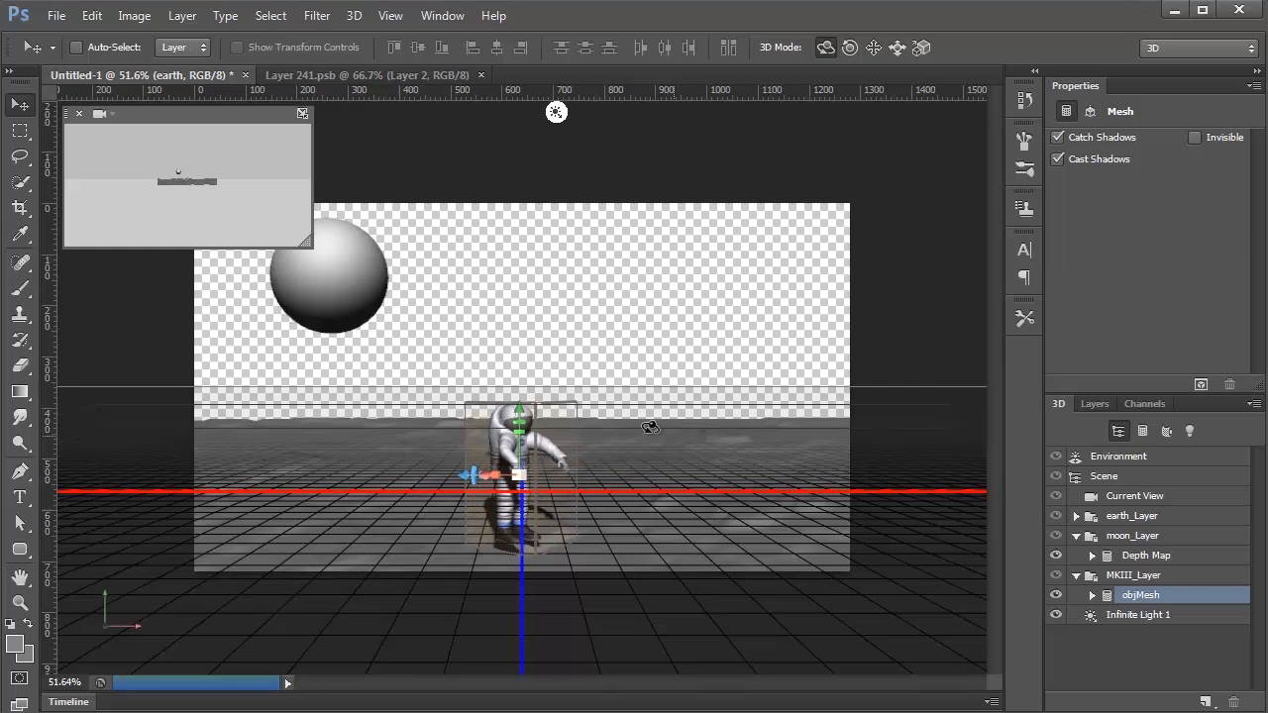
Scale the spacesuit up uniformly, raise it onto the ground and shift it sideways toward the sphere
{"action": "left_click_drag", "start_coordinate": [519, 475], "coordinate": [740, 396]}
{"action": "left_click_drag", "start_coordinate": [519, 408], "coordinate": [524, 382]}
{"action": "left_click_drag", "start_coordinate": [466, 447], "coordinate": [380, 441]}
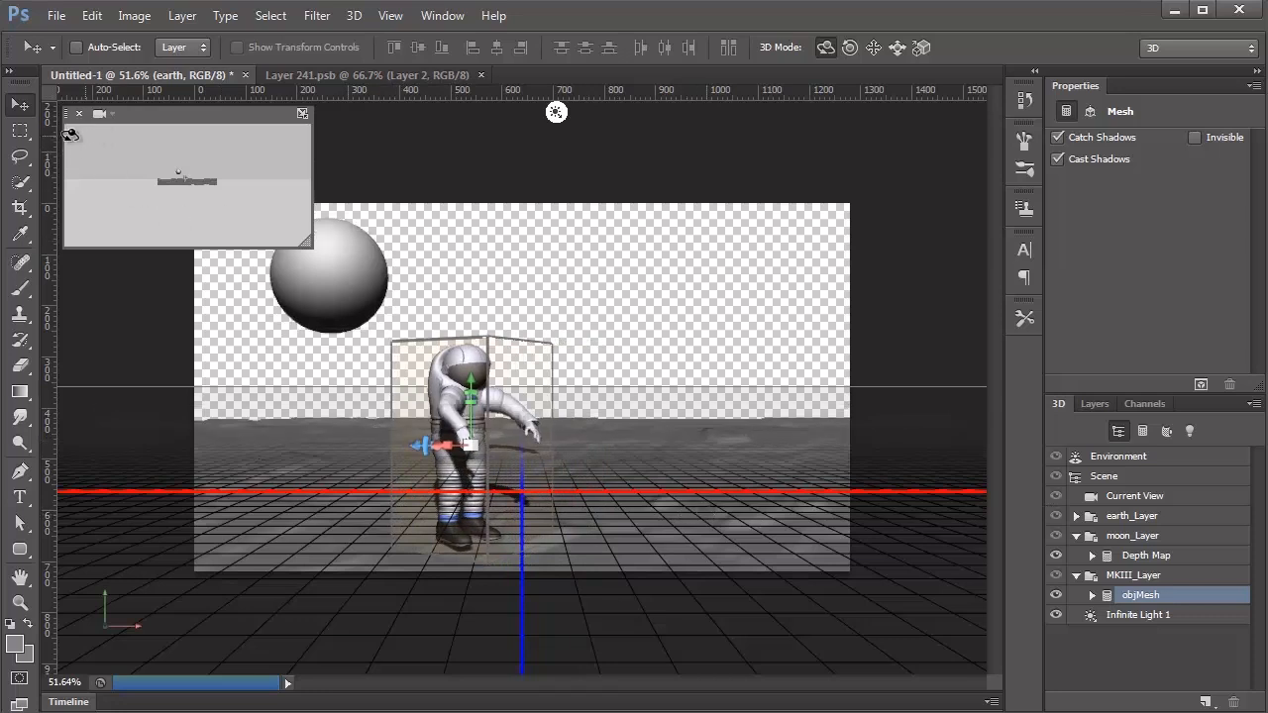
{"action": "left_click", "coordinate": [560, 151]}
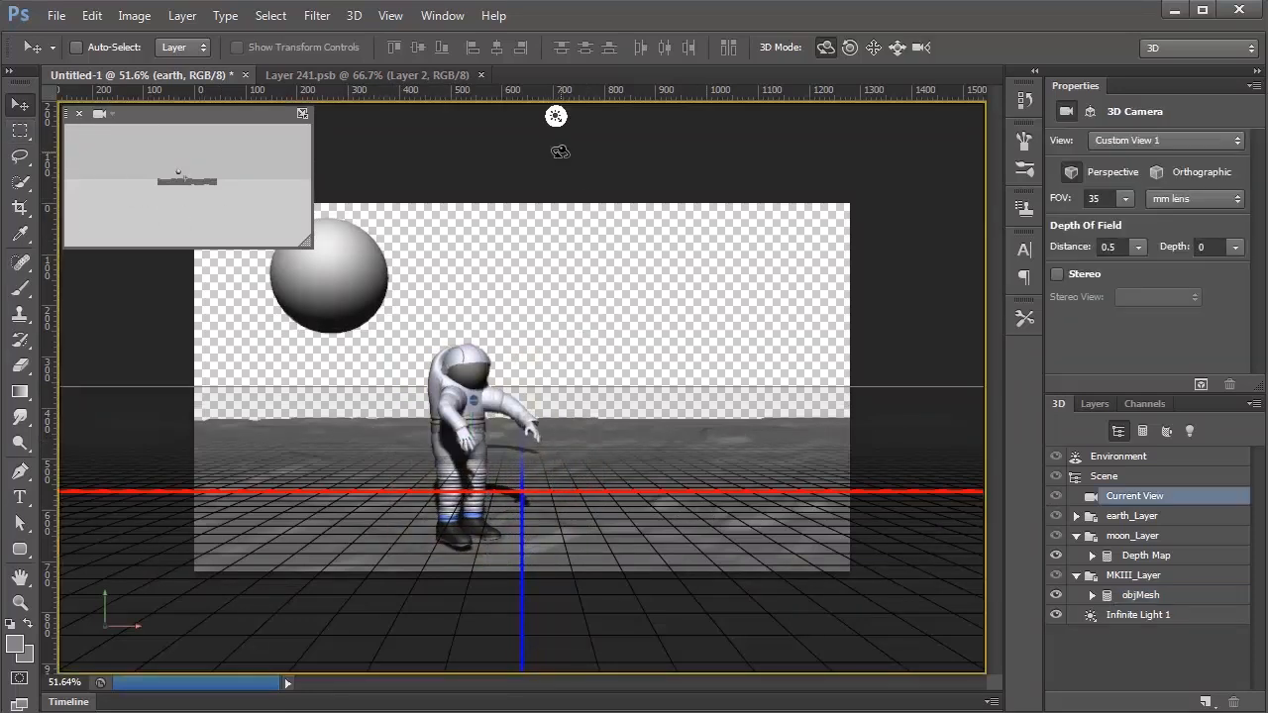
Import lunarlandernofoil_carbajal.3ds from the lunar folder as a new 3D layer
{"action": "left_click", "coordinate": [389, 15]}
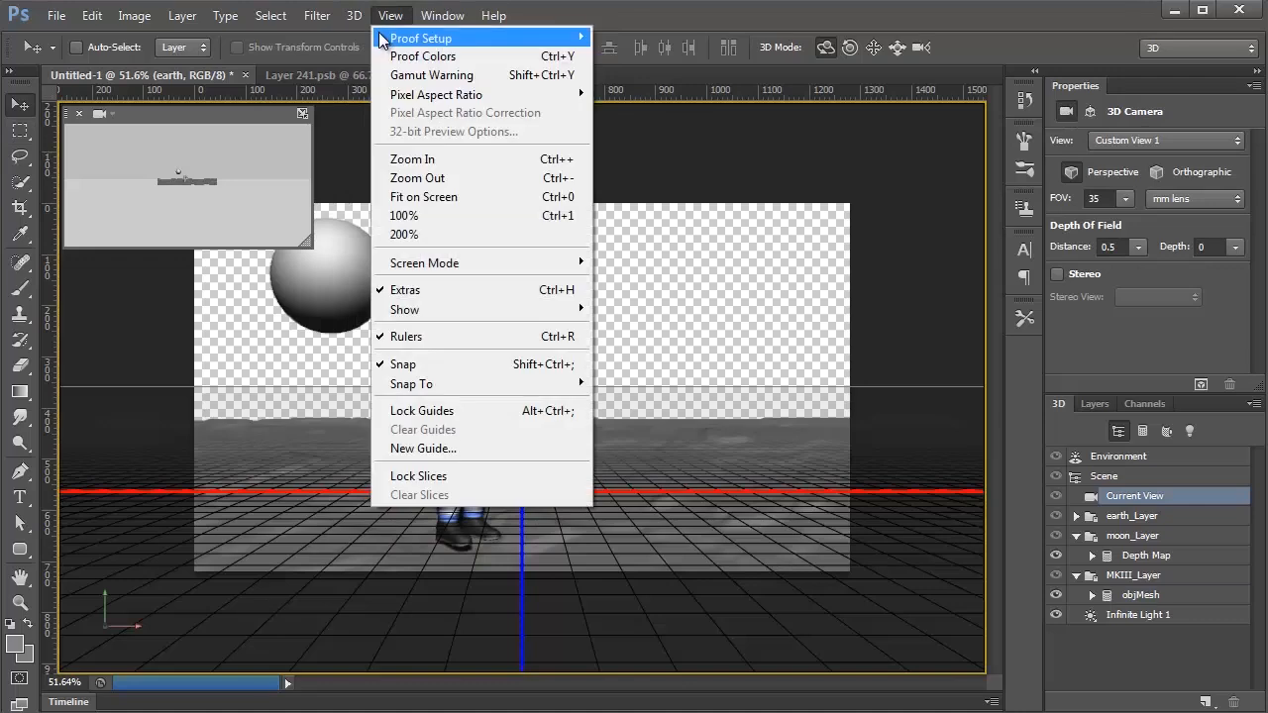
{"action": "mouse_move", "coordinate": [353, 15]}
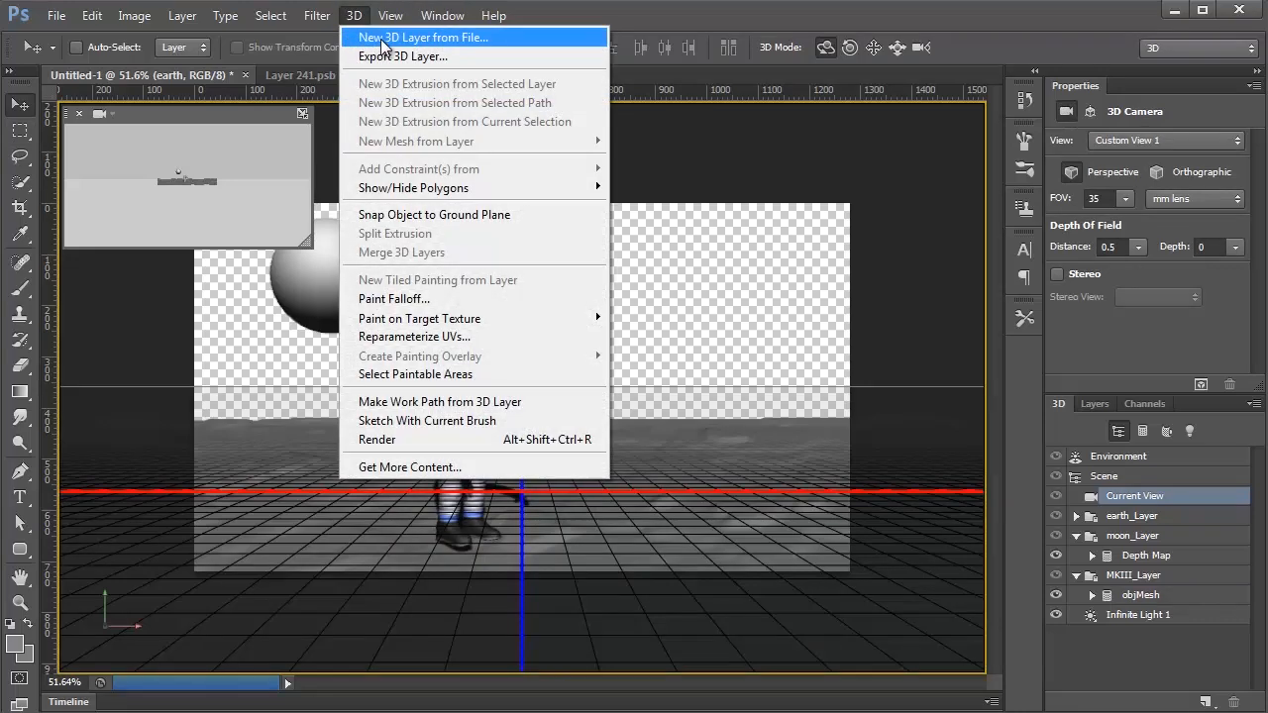
{"action": "left_click", "coordinate": [383, 39]}
{"action": "left_click", "coordinate": [701, 135]}
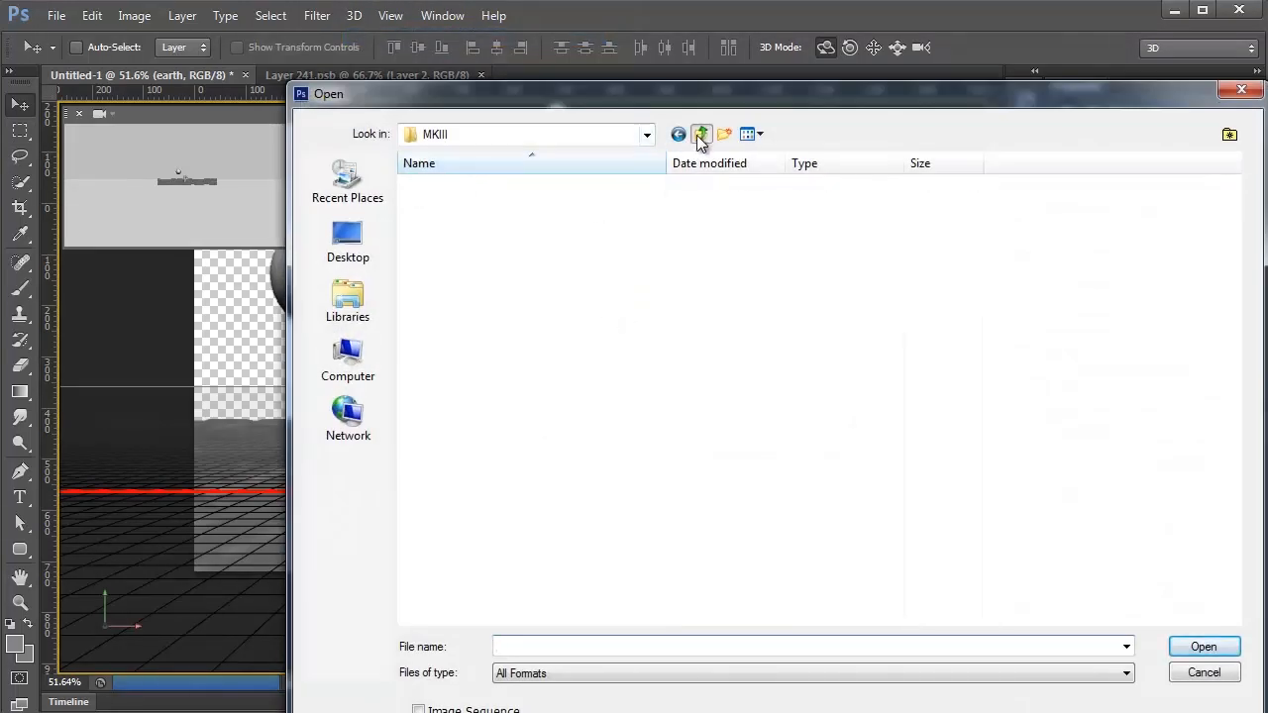
{"action": "double_click", "coordinate": [455, 186]}
{"action": "left_click", "coordinate": [467, 223]}
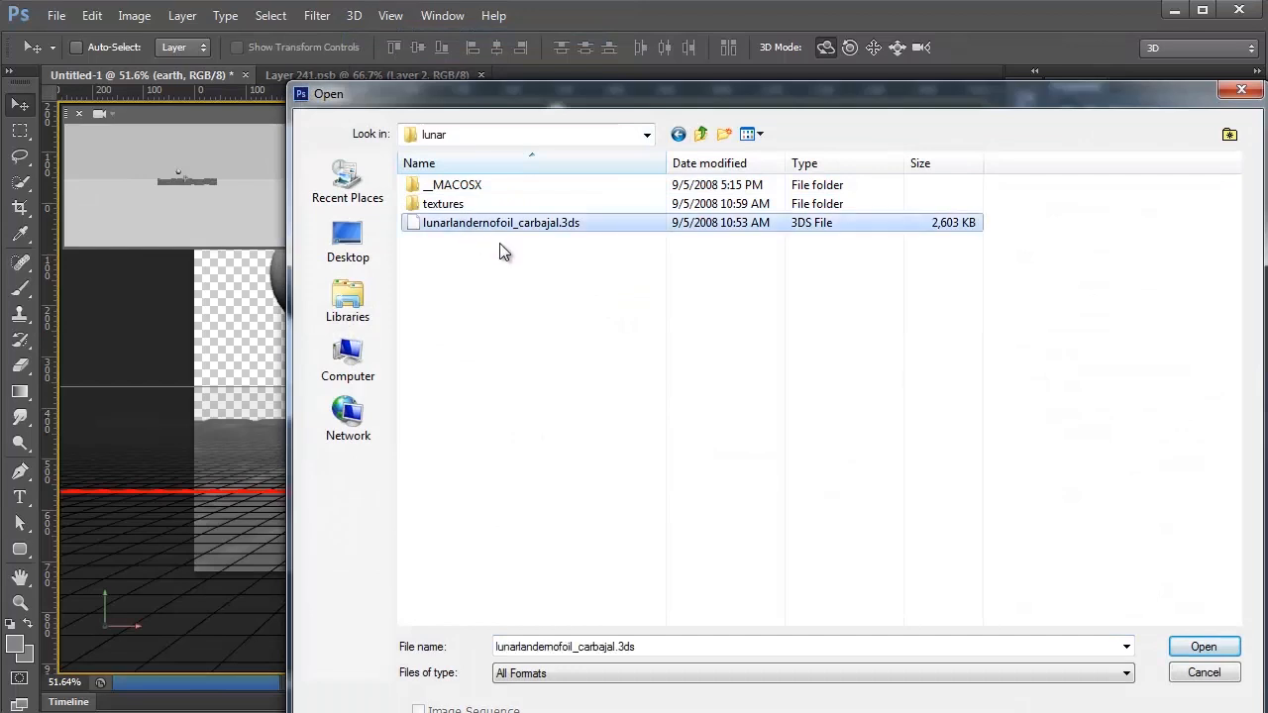
{"action": "left_click", "coordinate": [1217, 648]}
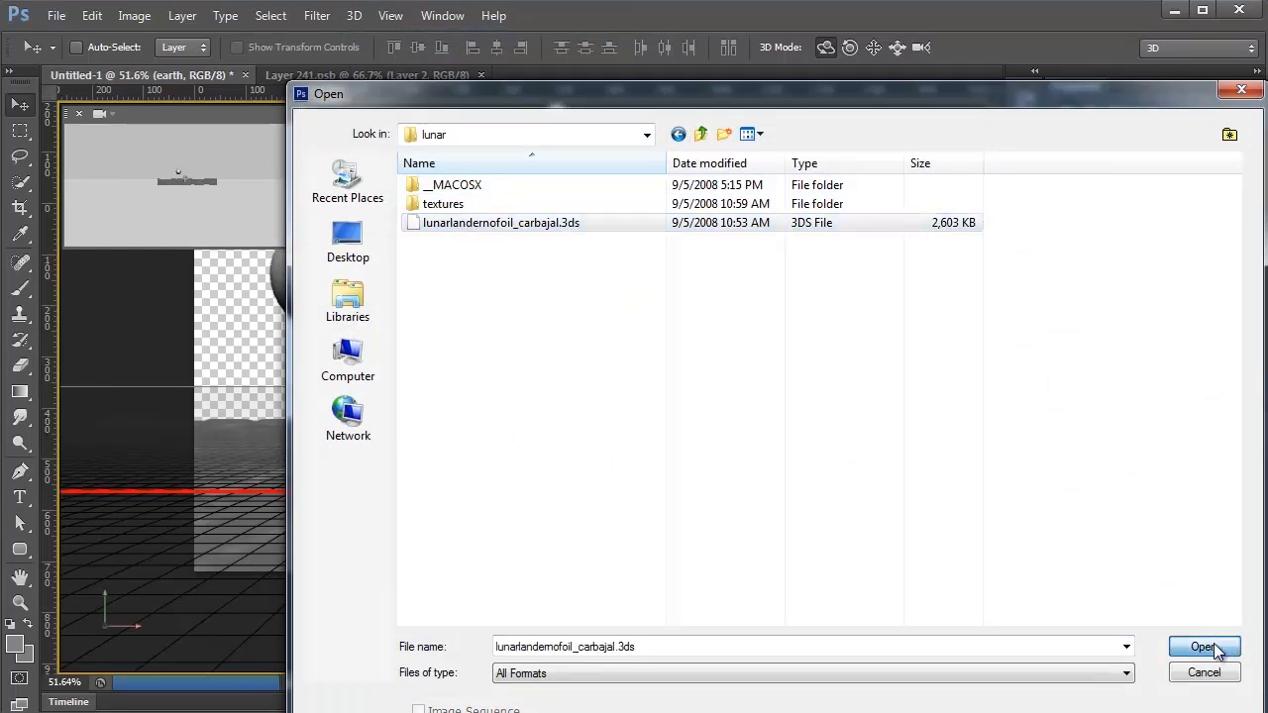
{"action": "left_click", "coordinate": [567, 228]}
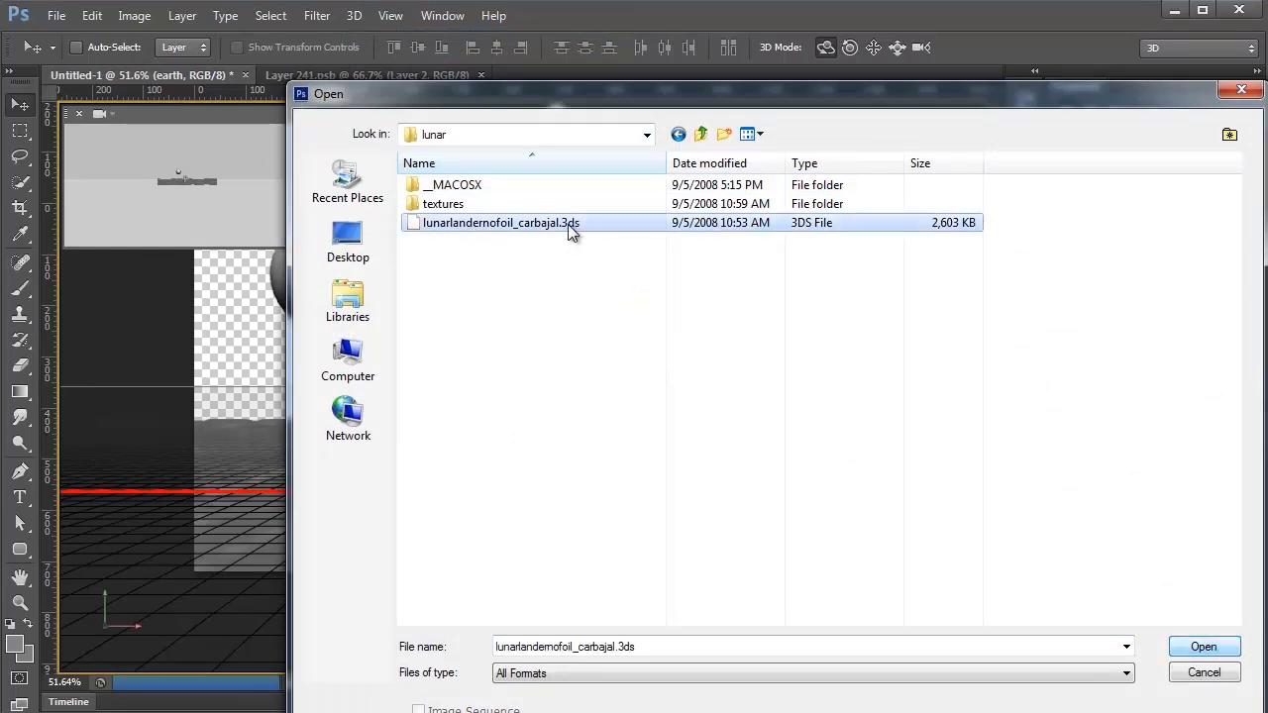
{"action": "left_click", "coordinate": [1203, 647]}
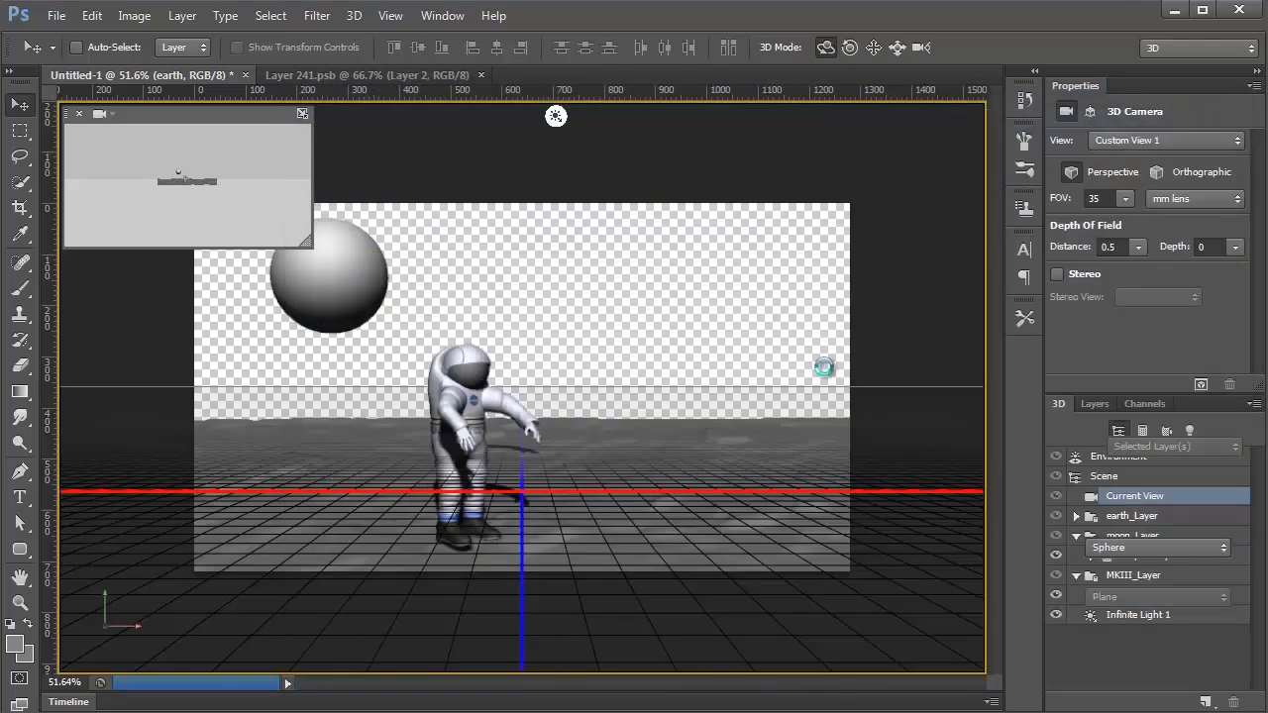
Collapse the lunar lander layer's texture list and merge the lander layer with the earth layer into one 3D scene
{"action": "left_click", "coordinate": [1094, 404]}
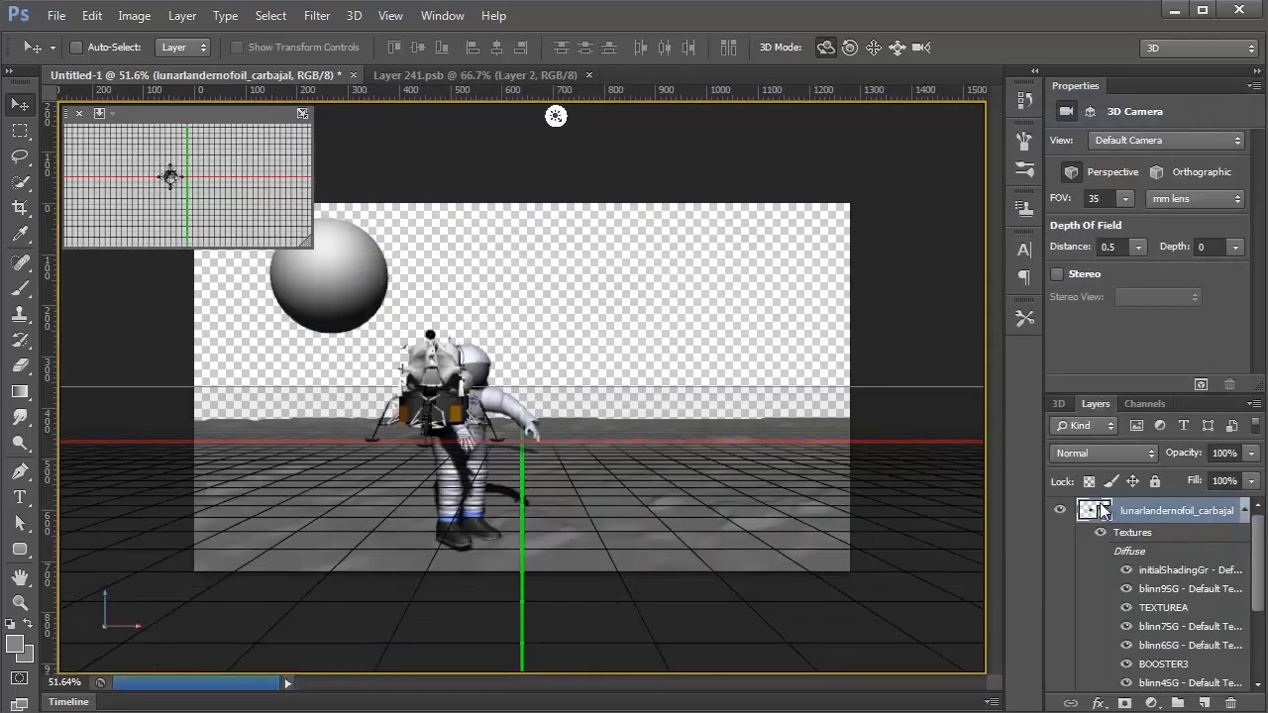
{"action": "left_click", "coordinate": [1242, 511]}
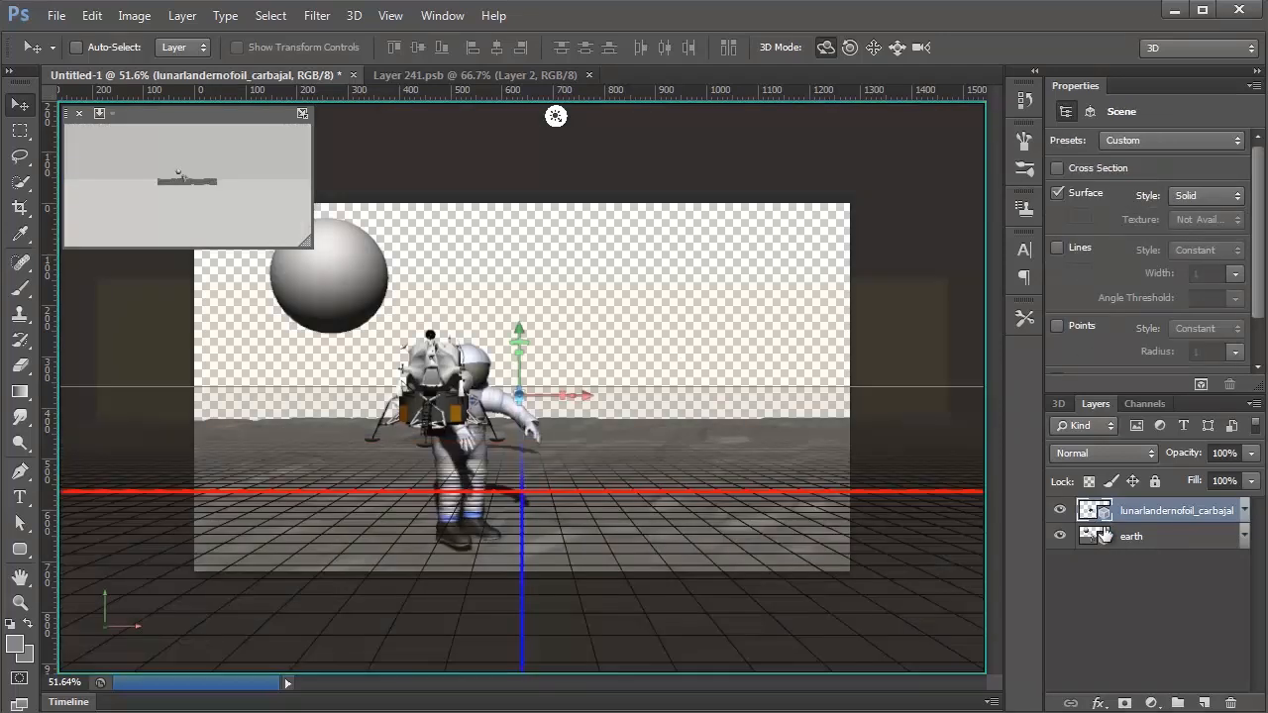
{"action": "double_click", "coordinate": [1098, 520]}
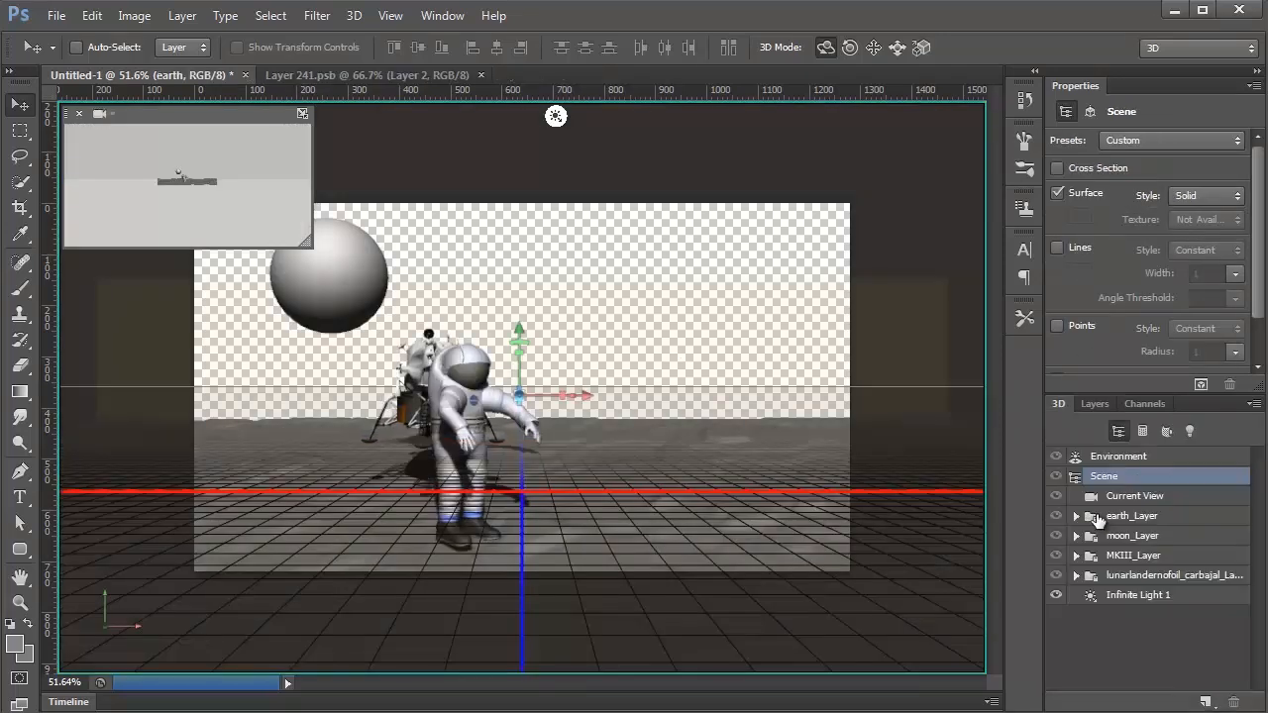
Move the lander's lunarlande group along the X axis to 509, out from behind the astronaut
{"action": "left_click", "coordinate": [1127, 577]}
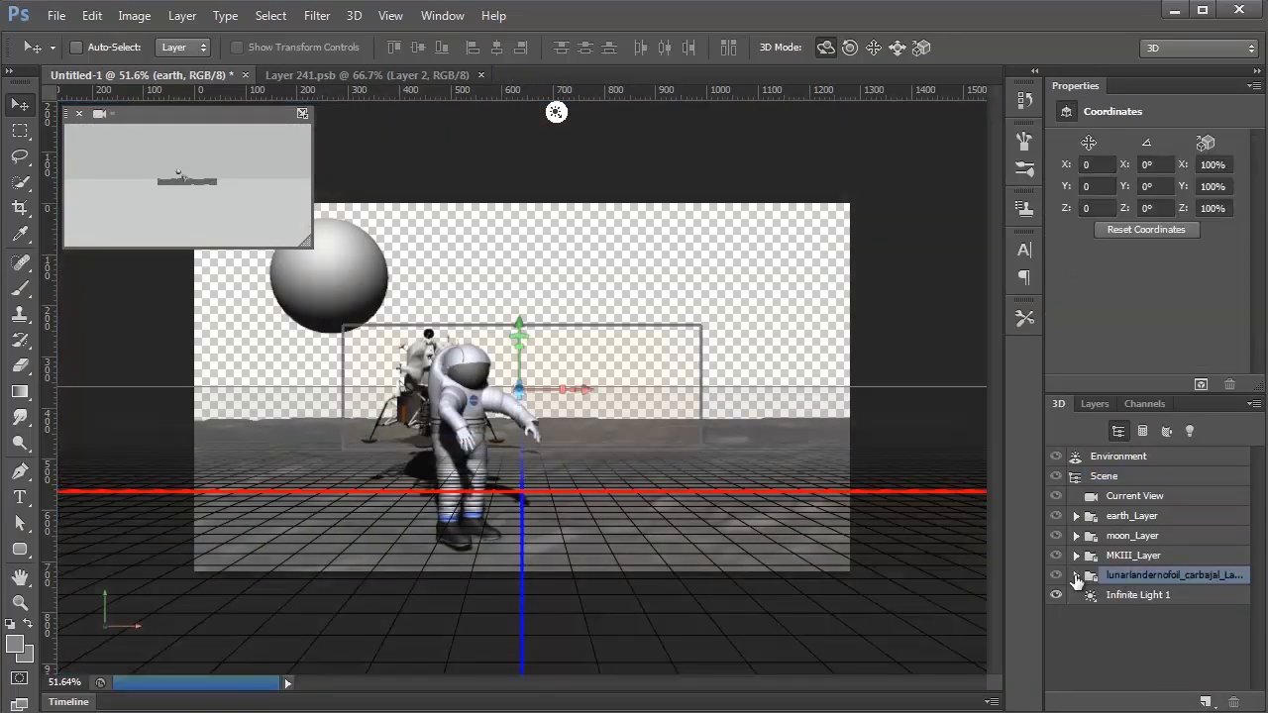
{"action": "left_click", "coordinate": [1076, 576]}
{"action": "left_click", "coordinate": [1134, 596]}
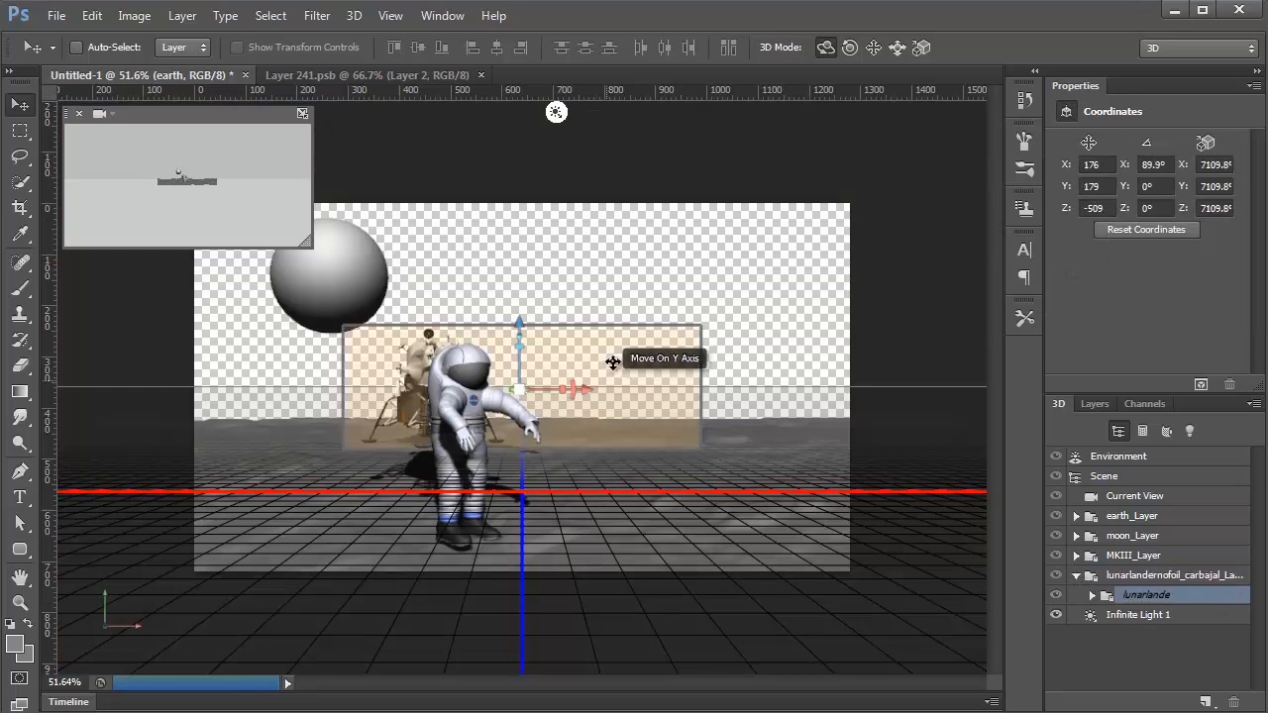
{"action": "left_click_drag", "start_coordinate": [590, 389], "coordinate": [854, 391]}
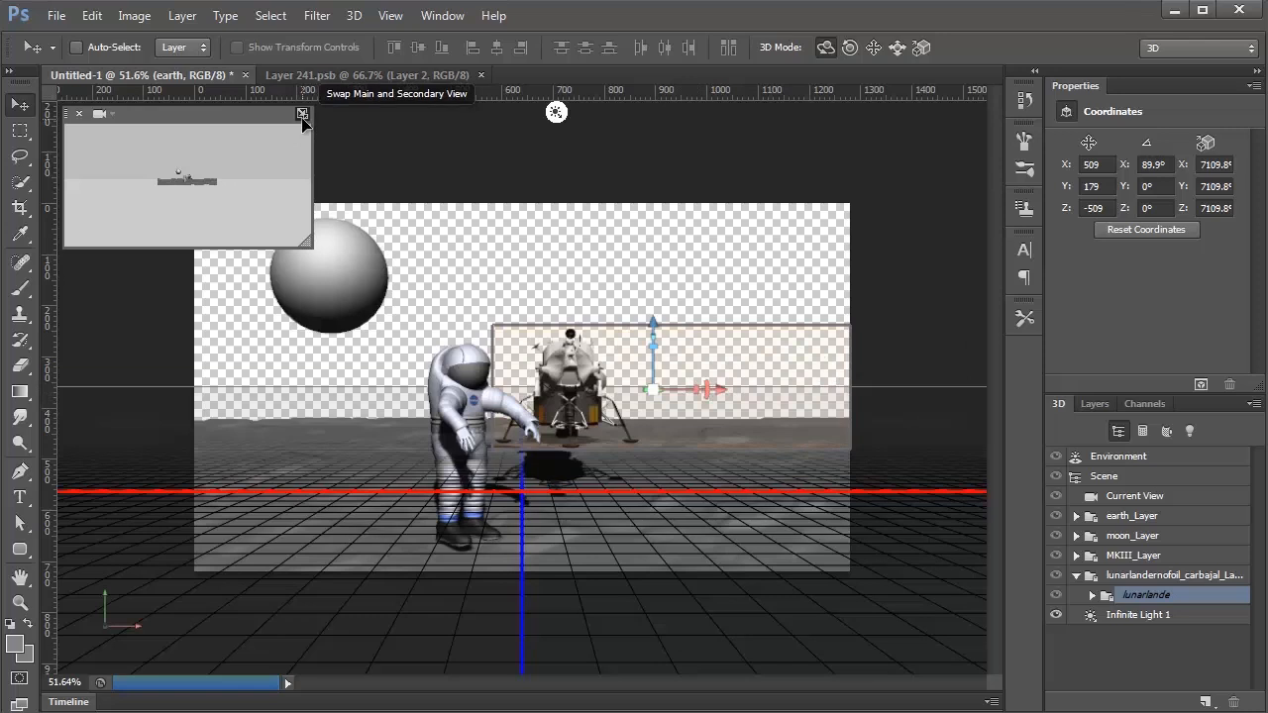
Set the secondary view to Top, swap it with the main view, and reposition the lander beside the astronaut, lowered to Y -4
{"action": "left_click", "coordinate": [101, 113]}
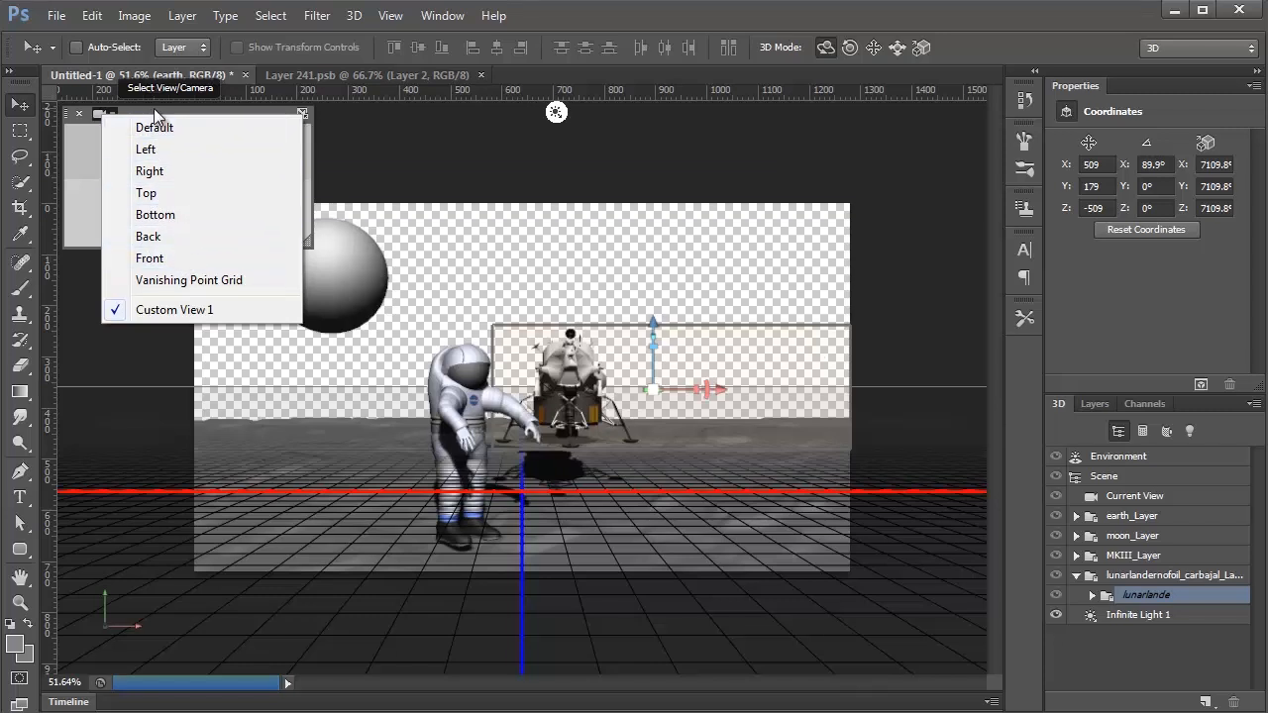
{"action": "left_click", "coordinate": [175, 194]}
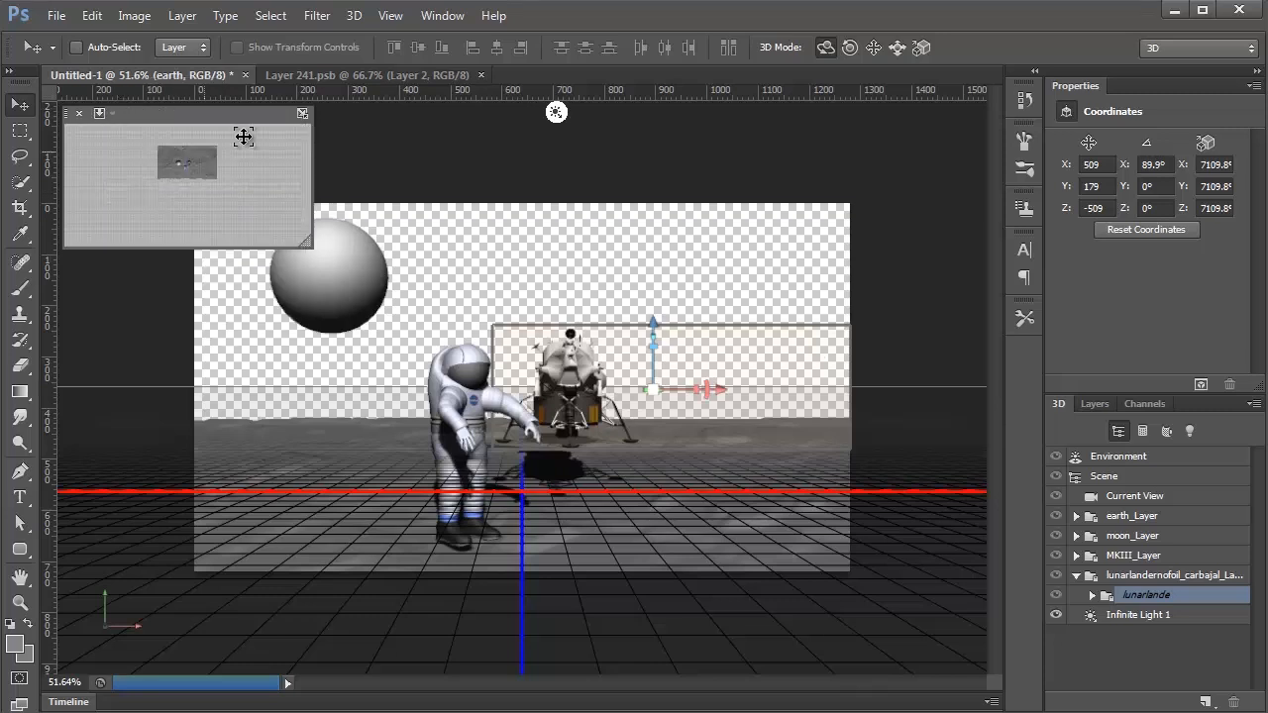
{"action": "left_click", "coordinate": [302, 114]}
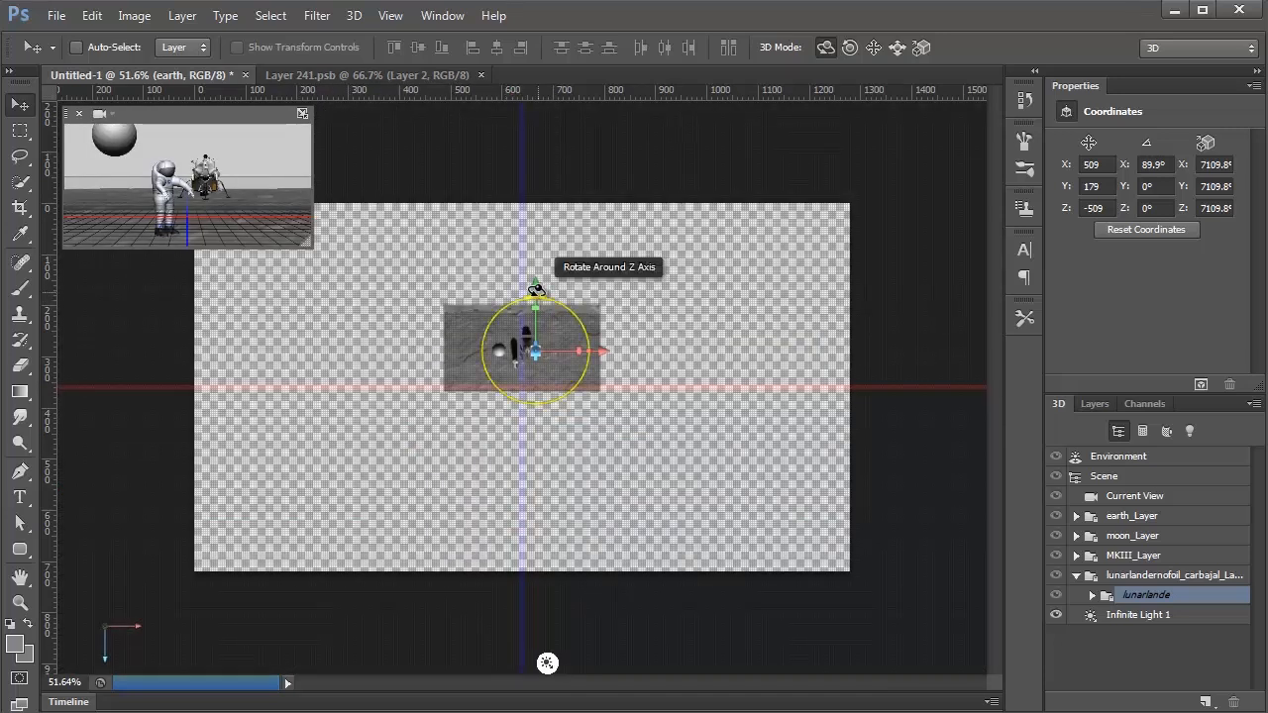
{"action": "mouse_move", "coordinate": [536, 286]}
{"action": "left_mouse_down"}
{"action": "mouse_move", "coordinate": [538, 305]}
{"action": "mouse_move", "coordinate": [539, 289]}
{"action": "left_mouse_up"}
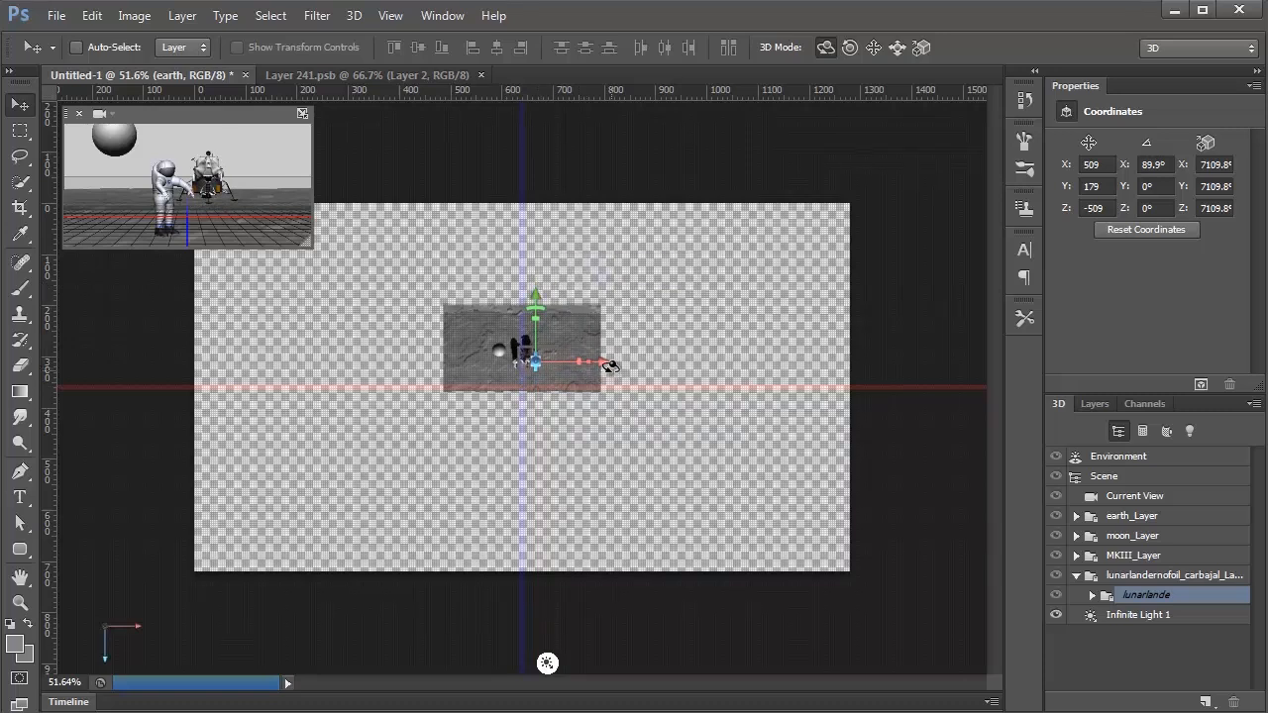
{"action": "mouse_move", "coordinate": [608, 362]}
{"action": "left_mouse_down"}
{"action": "mouse_move", "coordinate": [589, 362]}
{"action": "mouse_move", "coordinate": [608, 361]}
{"action": "left_mouse_up"}
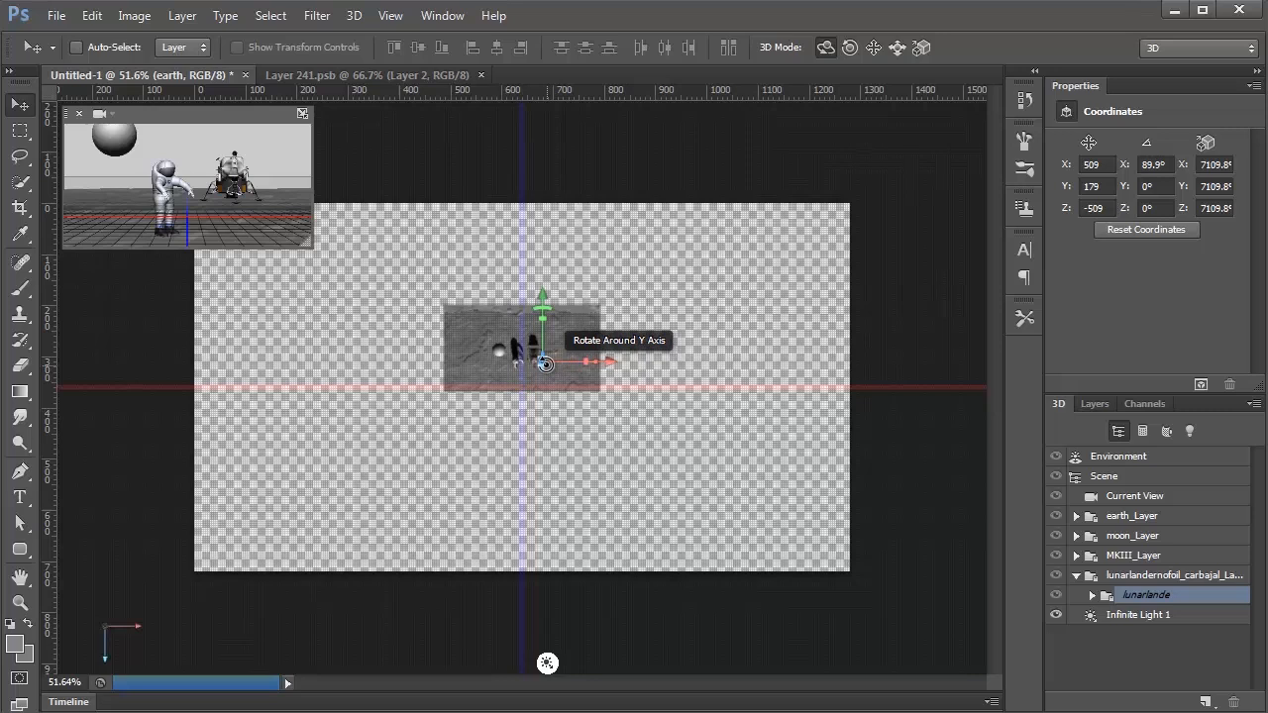
{"action": "left_click_drag", "start_coordinate": [544, 363], "coordinate": [550, 357]}
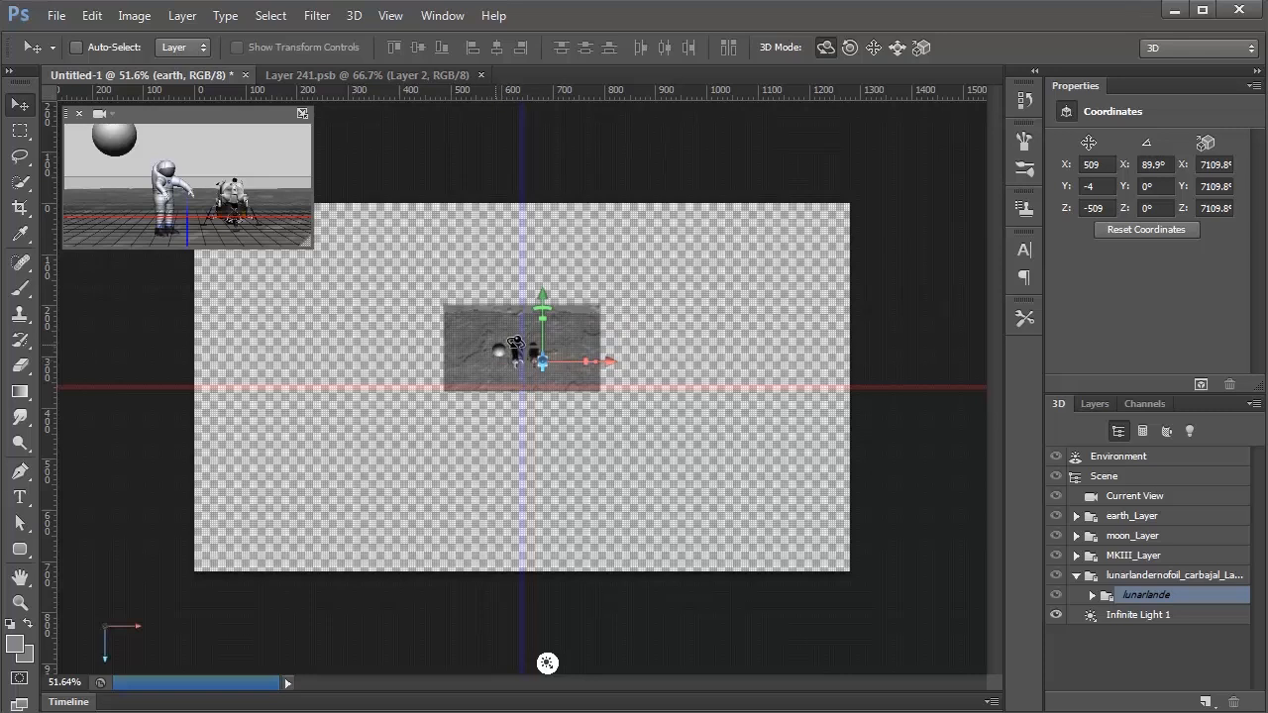
Move earth_Layer back beyond the terrain and sideways to X -509, Z -509, and swap the main view back
{"action": "left_click", "coordinate": [1132, 517]}
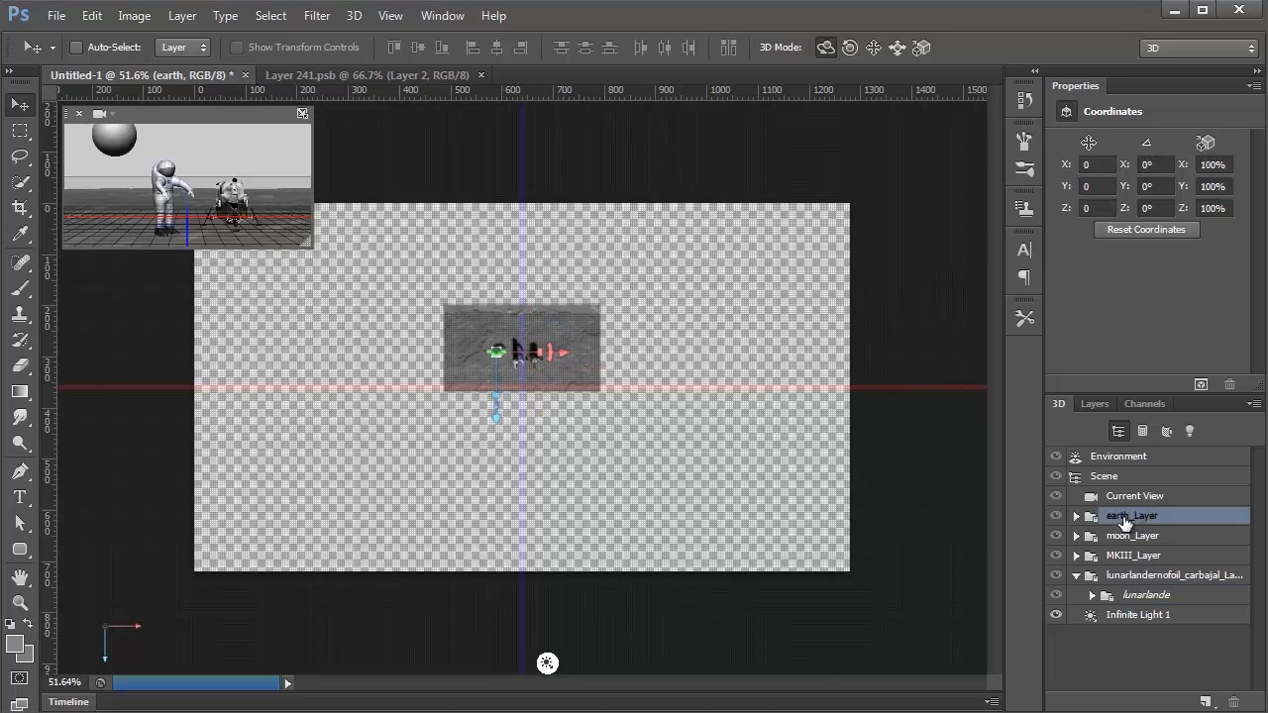
{"action": "left_click_drag", "start_coordinate": [495, 418], "coordinate": [489, 385]}
{"action": "left_click_drag", "start_coordinate": [559, 291], "coordinate": [532, 300]}
{"action": "left_click", "coordinate": [302, 113]}
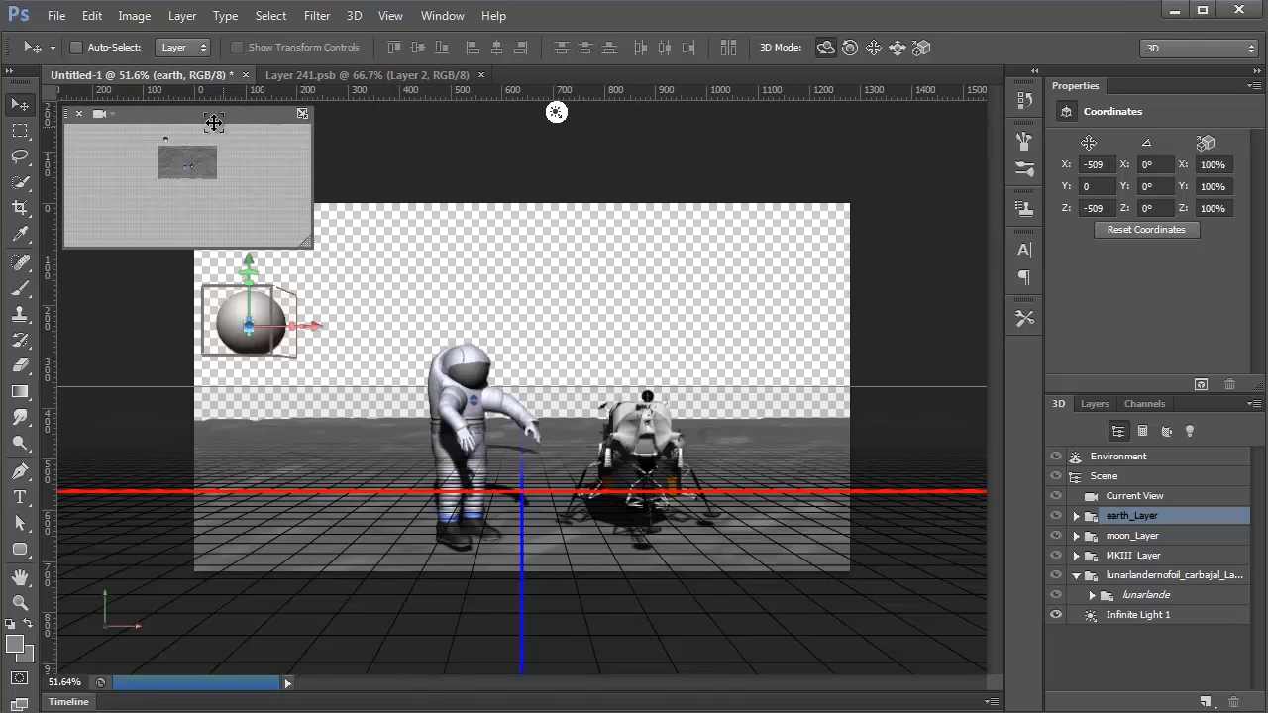
Move the secondary view clear of the sphere, raise the earth sphere to Y 332 and scale it up uniformly to about 185%
{"action": "left_click_drag", "start_coordinate": [203, 121], "coordinate": [902, 121]}
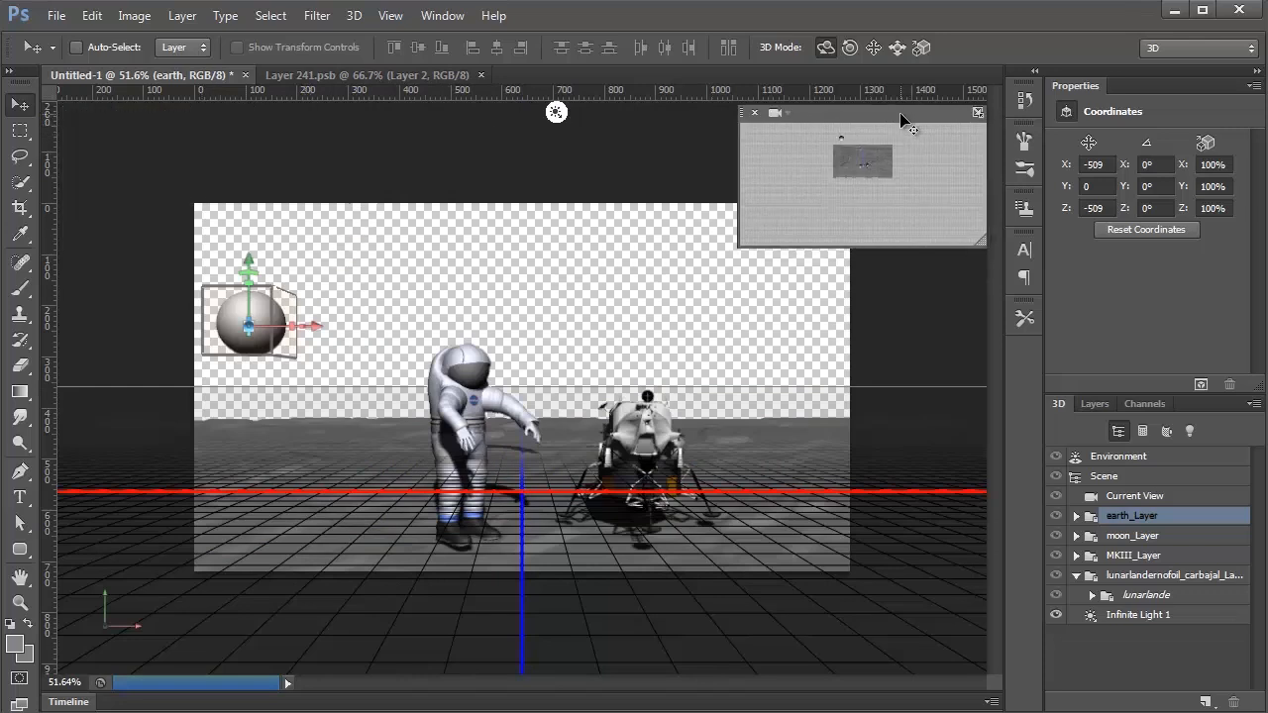
{"action": "left_click_drag", "start_coordinate": [247, 259], "coordinate": [274, 152]}
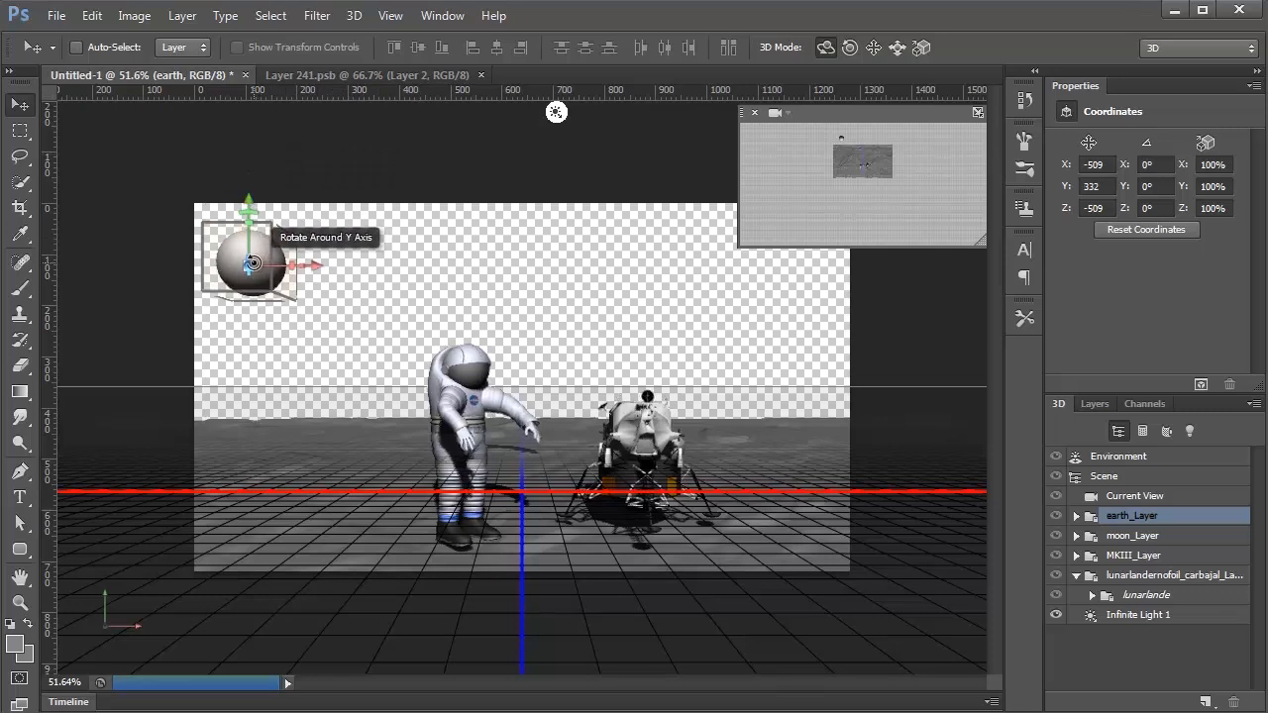
{"action": "left_click_drag", "start_coordinate": [251, 262], "coordinate": [320, 231]}
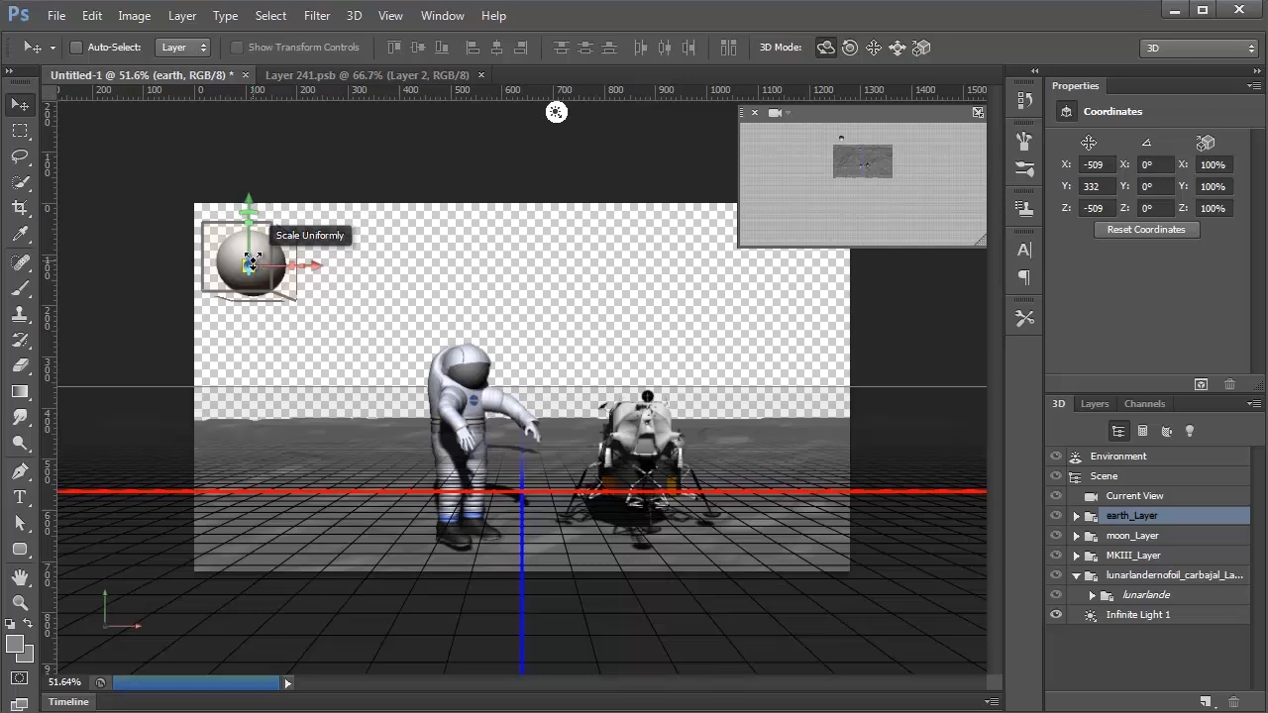
{"action": "left_click_drag", "start_coordinate": [266, 253], "coordinate": [408, 93]}
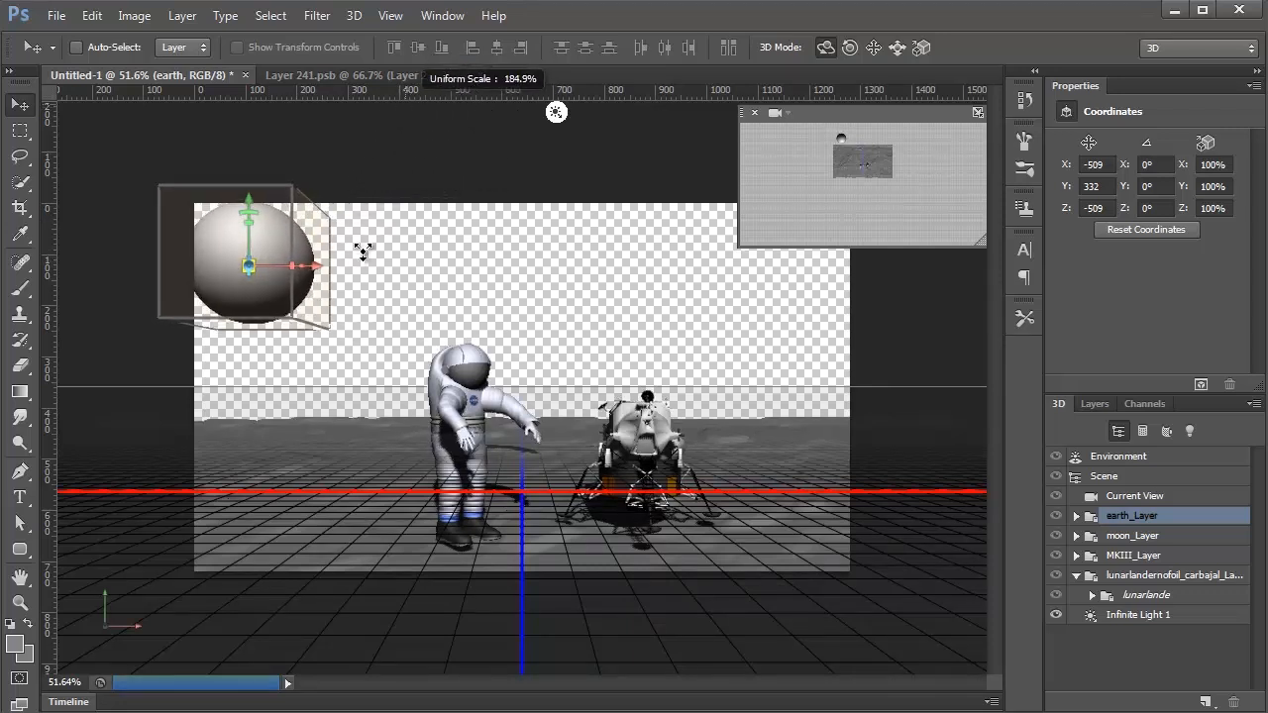
Shift the earth sphere sideways and slightly down until it lies fully inside the canvas, and save the document as earth.psd
{"action": "left_click", "coordinate": [319, 262]}
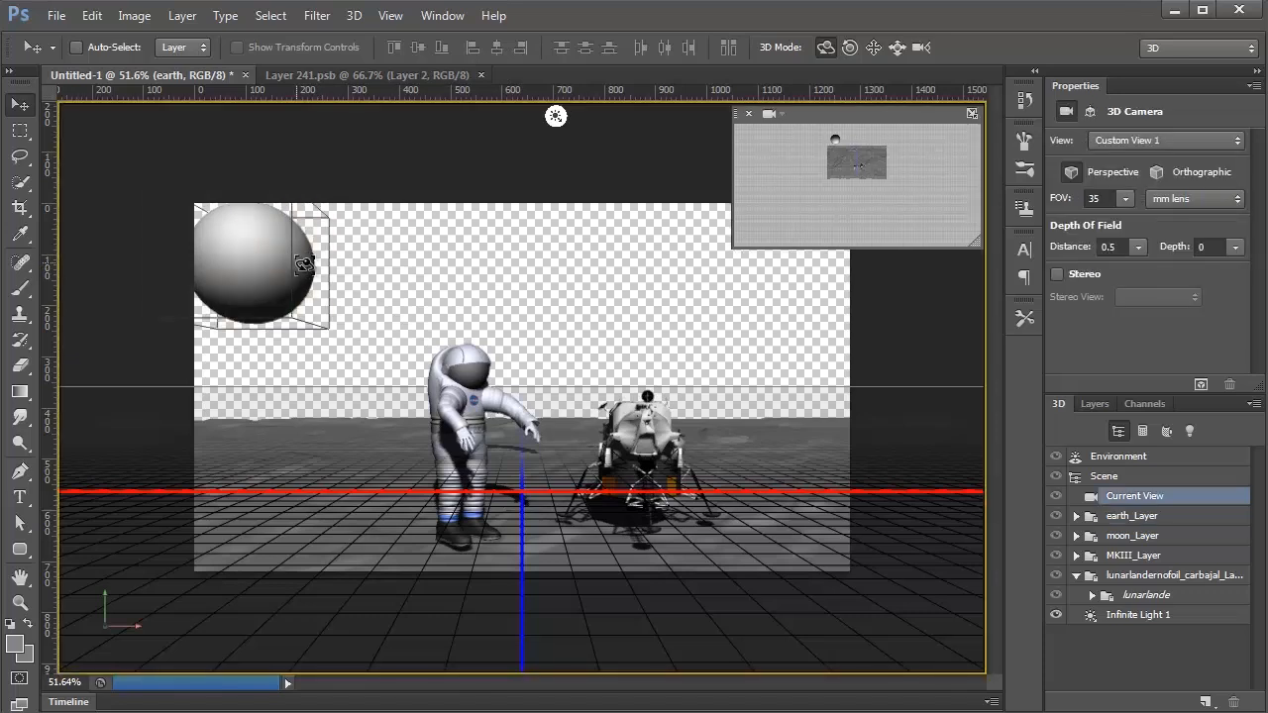
{"action": "left_click", "coordinate": [315, 264]}
{"action": "left_click_drag", "start_coordinate": [317, 264], "coordinate": [410, 265]}
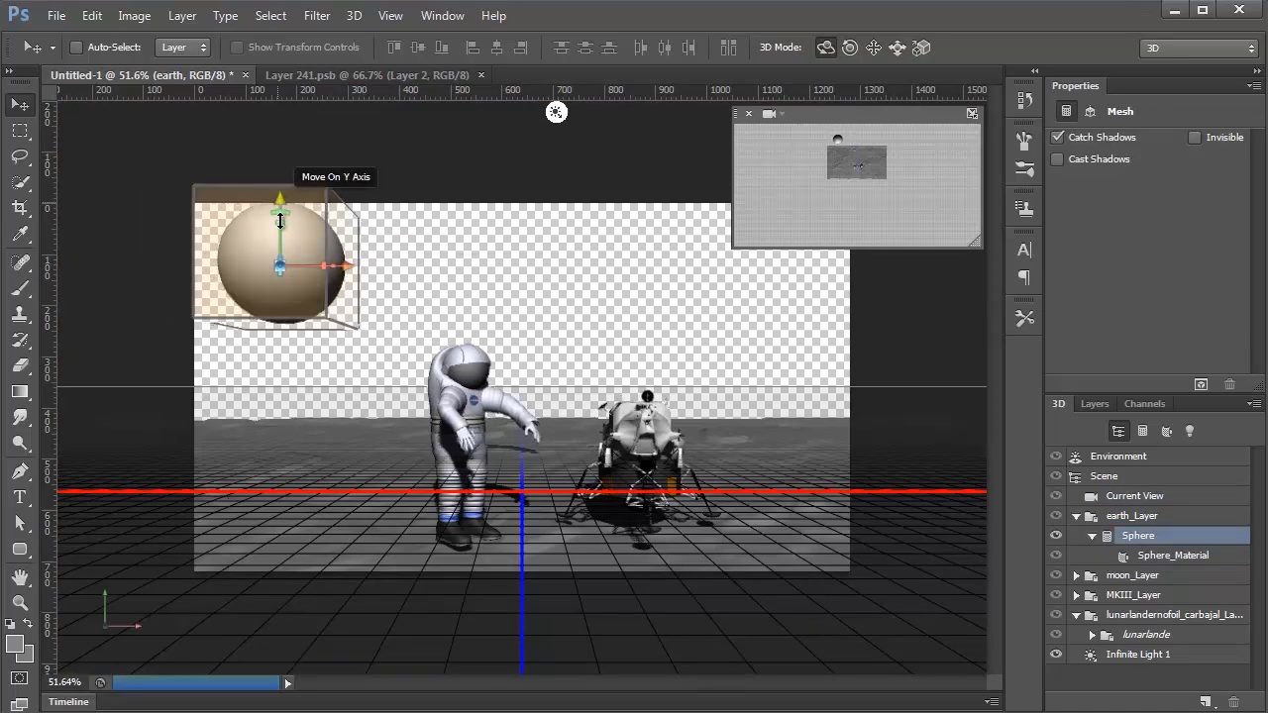
{"action": "left_click", "coordinate": [285, 191]}
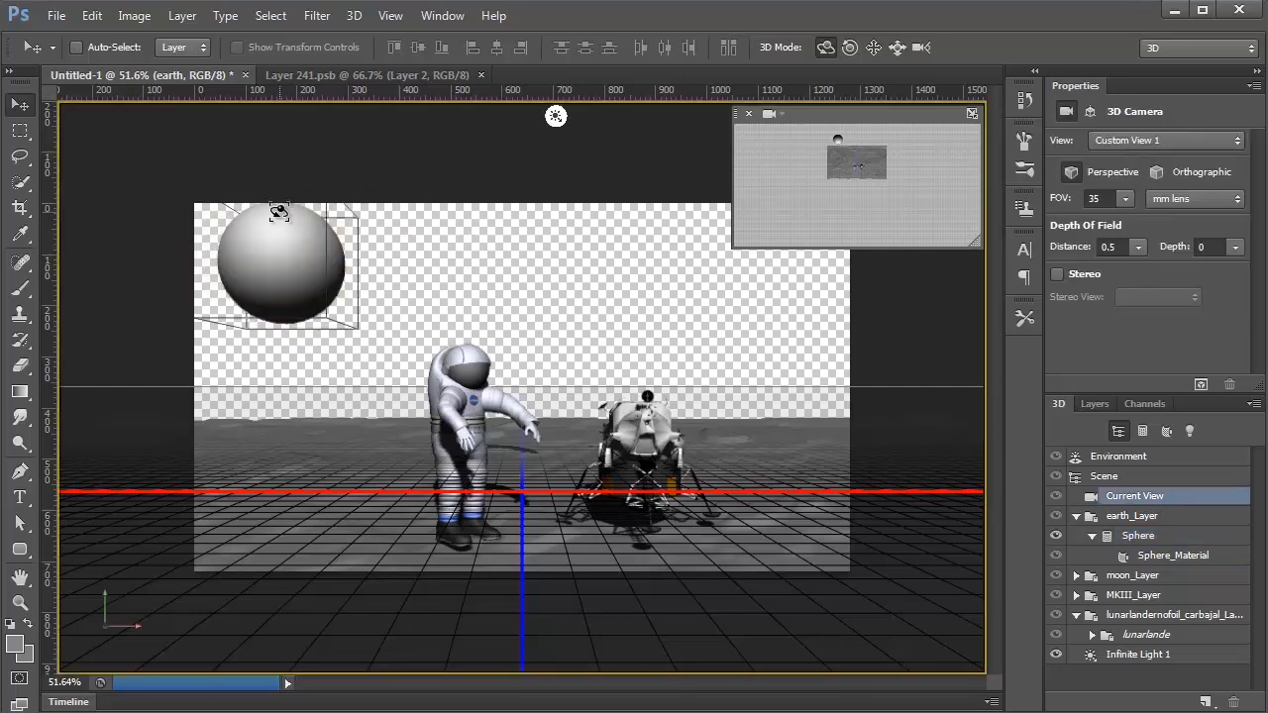
{"action": "left_click", "coordinate": [280, 213]}
{"action": "left_click_drag", "start_coordinate": [280, 196], "coordinate": [284, 209]}
{"action": "left_click", "coordinate": [906, 322]}
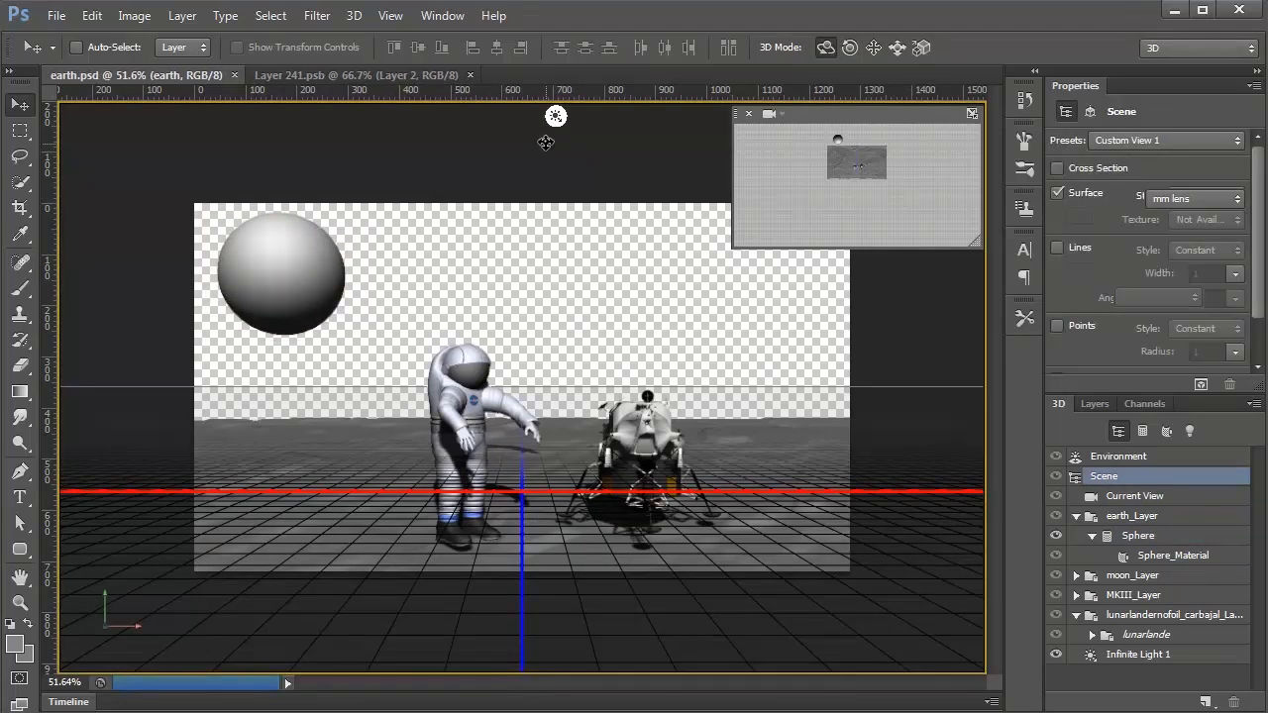
{"action": "left_click", "coordinate": [547, 142]}
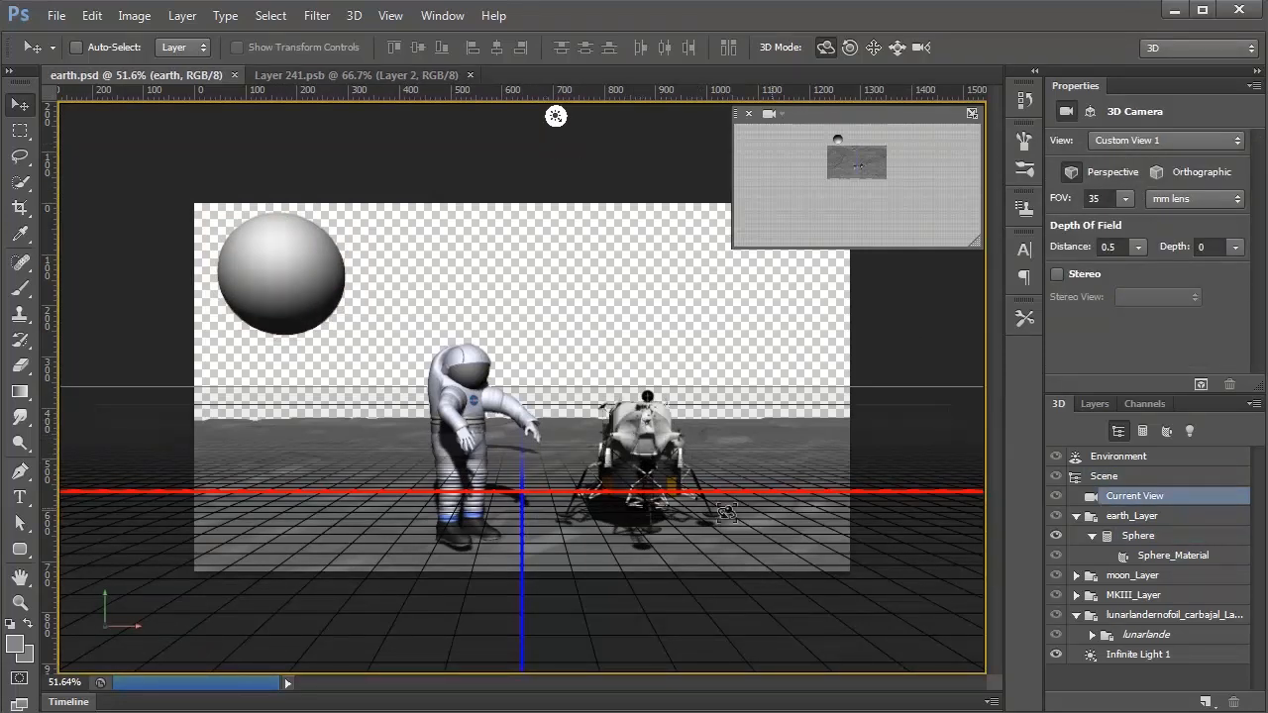
Scale the lunarlande group up uniformly to about 16187%, shift it sideways clear of the astronaut and adjust its height onto the ground
{"action": "left_click", "coordinate": [1142, 638]}
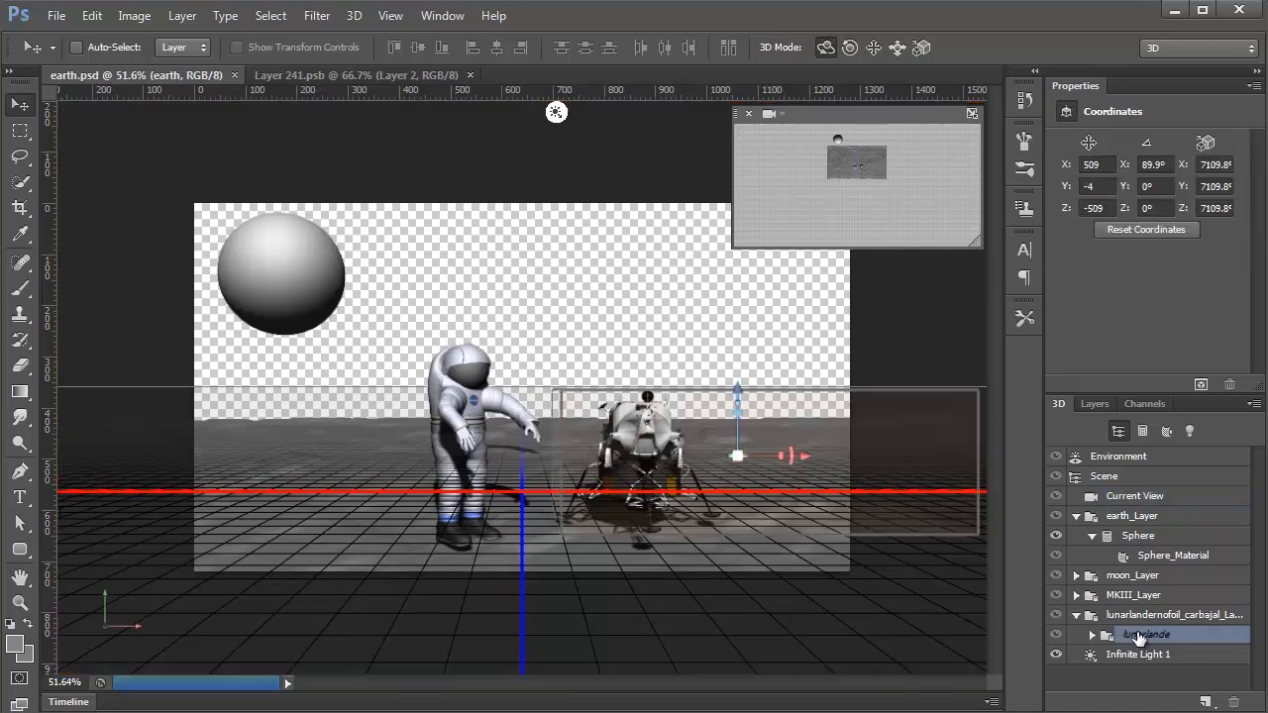
{"action": "left_click_drag", "start_coordinate": [737, 456], "coordinate": [1066, 94]}
{"action": "left_click_drag", "start_coordinate": [742, 370], "coordinate": [771, 285]}
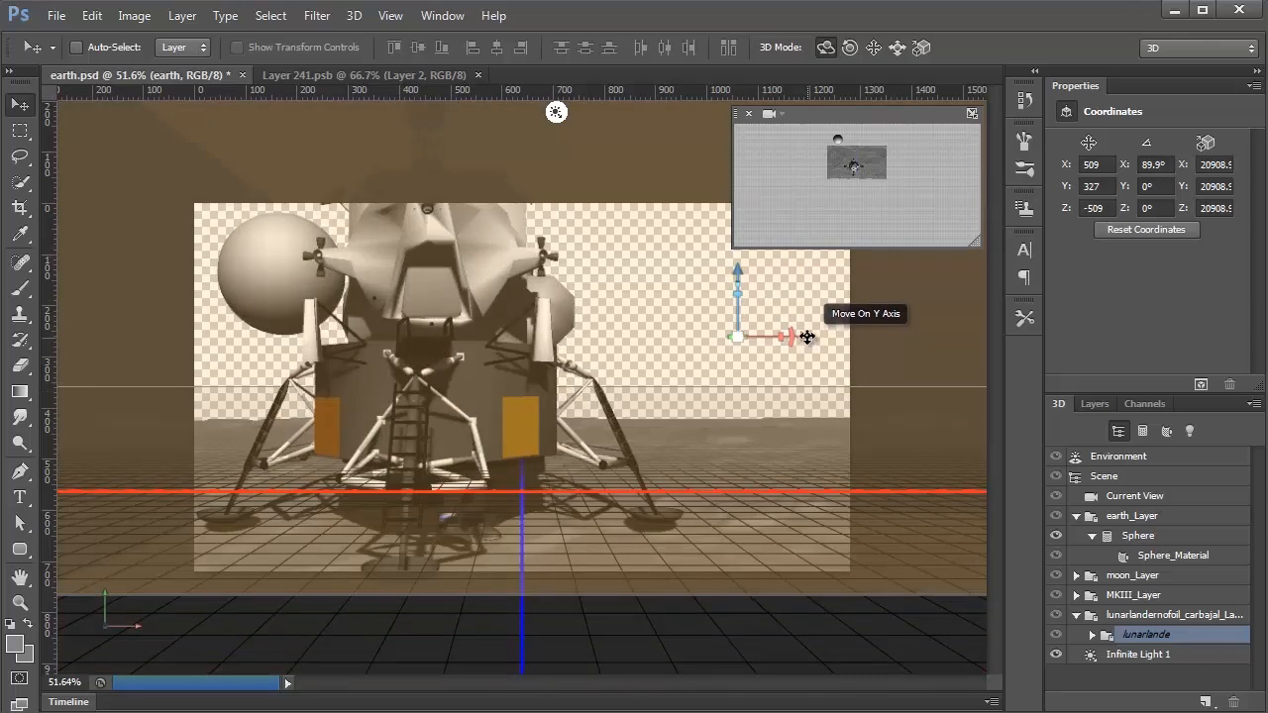
{"action": "left_click_drag", "start_coordinate": [809, 337], "coordinate": [922, 365]}
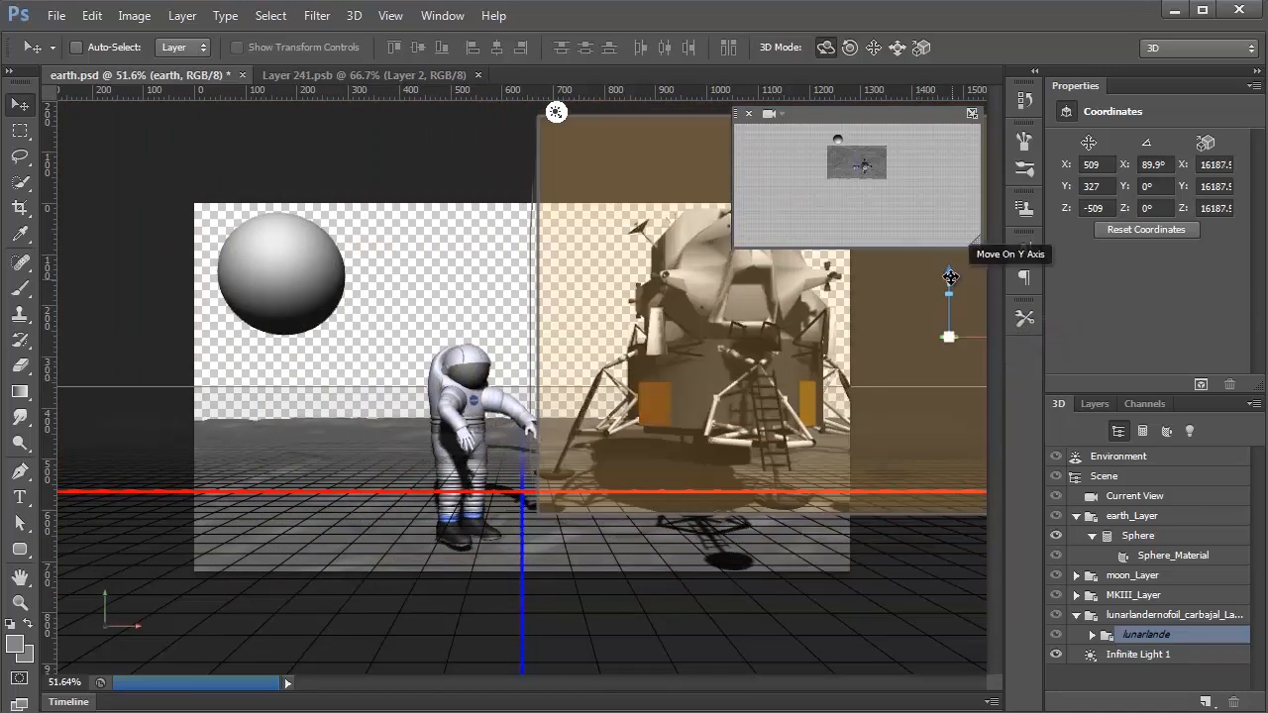
{"action": "left_click_drag", "start_coordinate": [948, 275], "coordinate": [949, 315]}
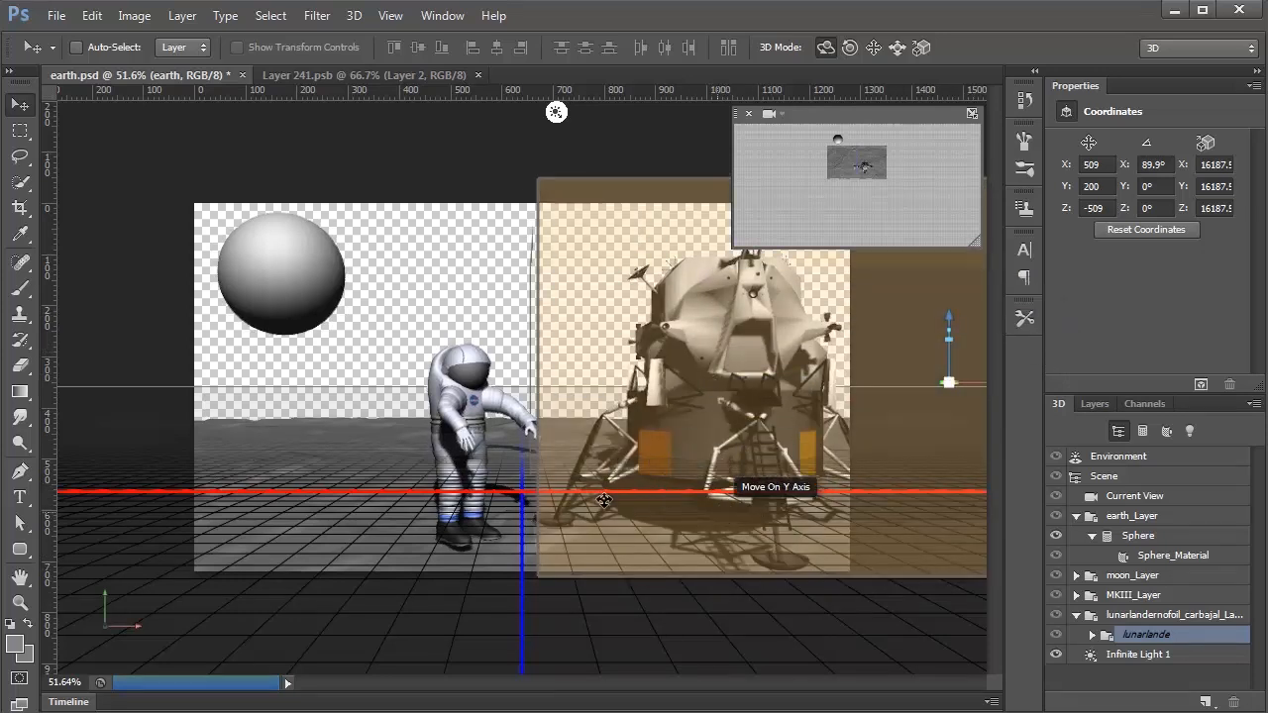
{"action": "left_click_drag", "start_coordinate": [948, 312], "coordinate": [949, 303]}
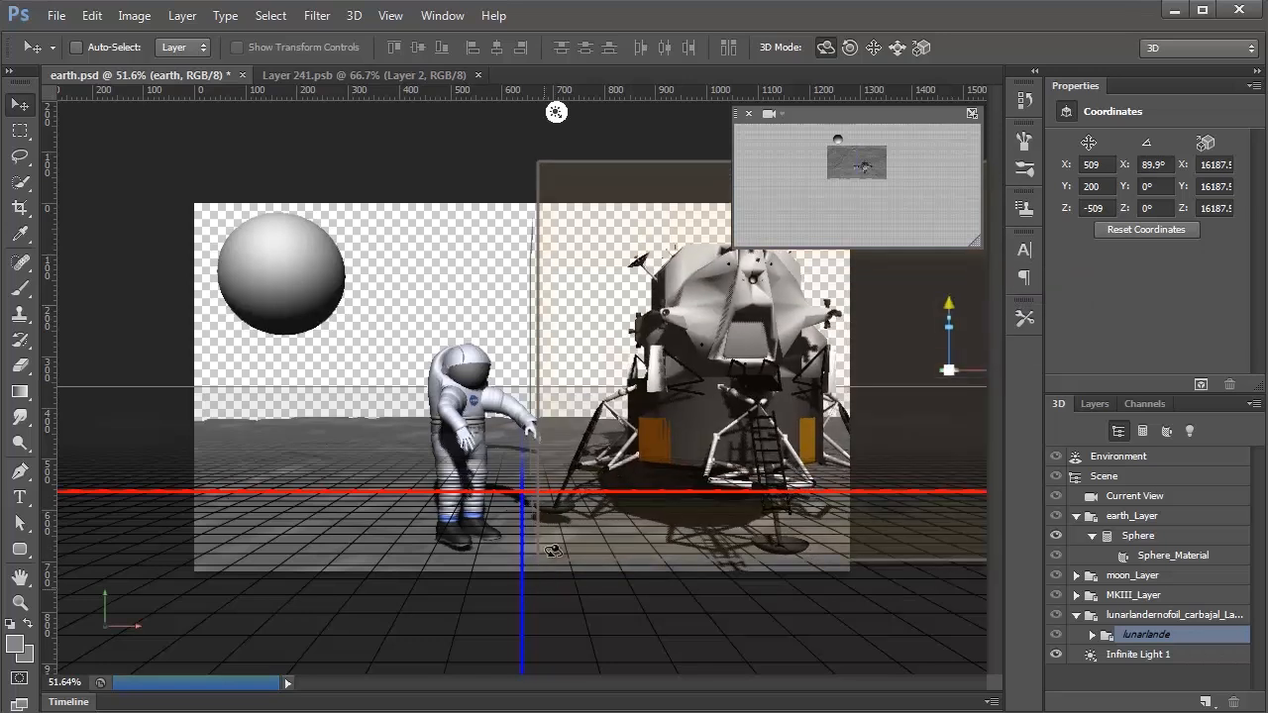
Lower the lunar lander slightly so its legs rest on the ground, and close the secondary 3D view
{"action": "mouse_move", "coordinate": [948, 313]}
{"action": "left_mouse_down"}
{"action": "mouse_move", "coordinate": [948, 337]}
{"action": "mouse_move", "coordinate": [946, 317]}
{"action": "left_mouse_up"}
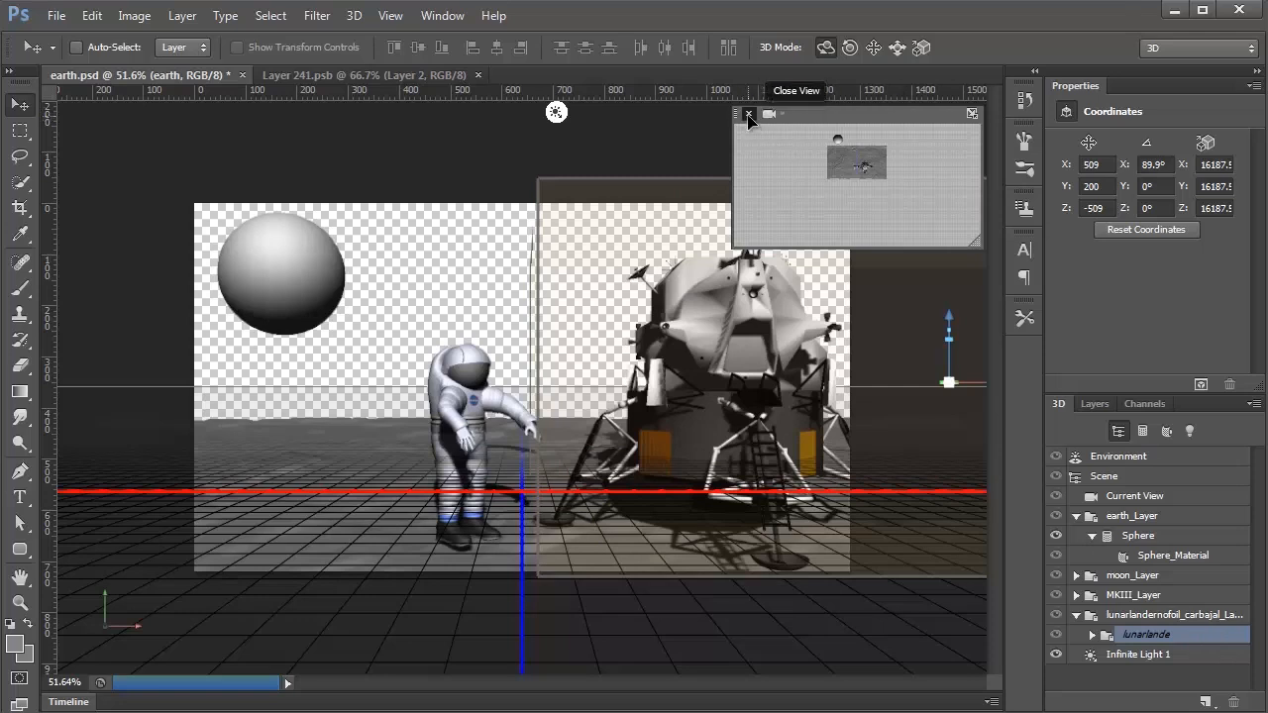
{"action": "left_click", "coordinate": [749, 115]}
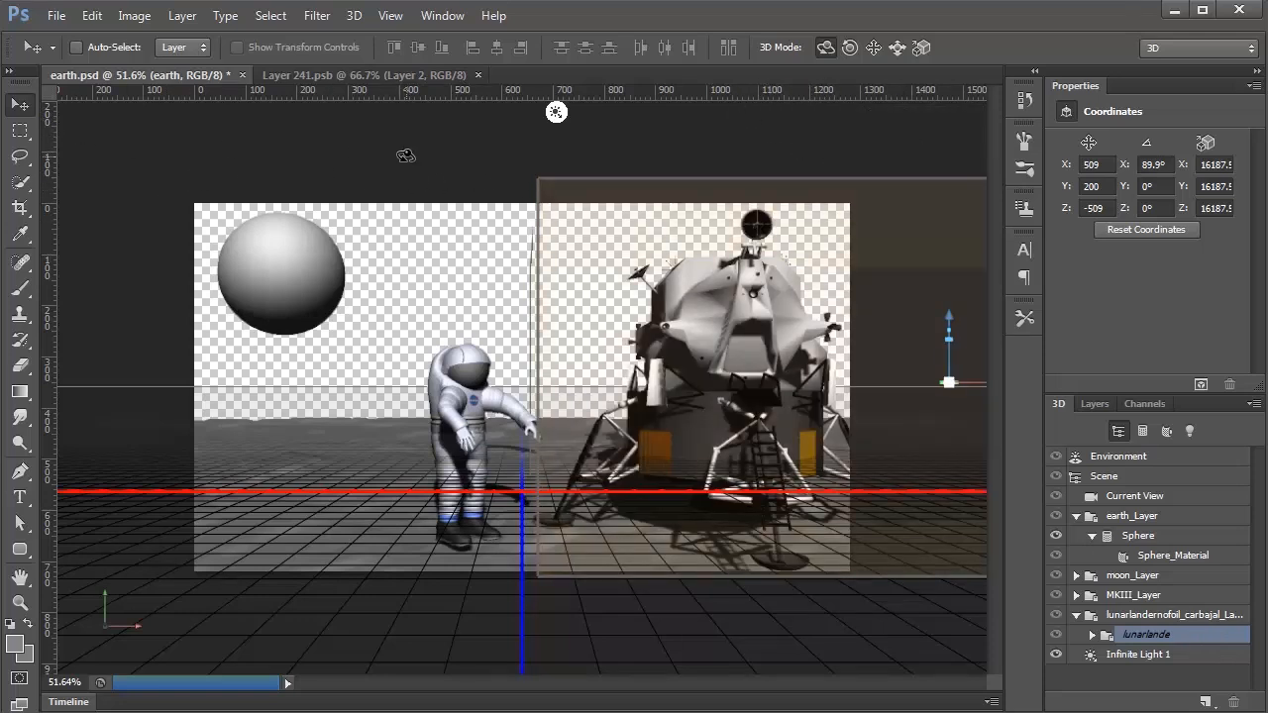
{"action": "key", "text": "m"}
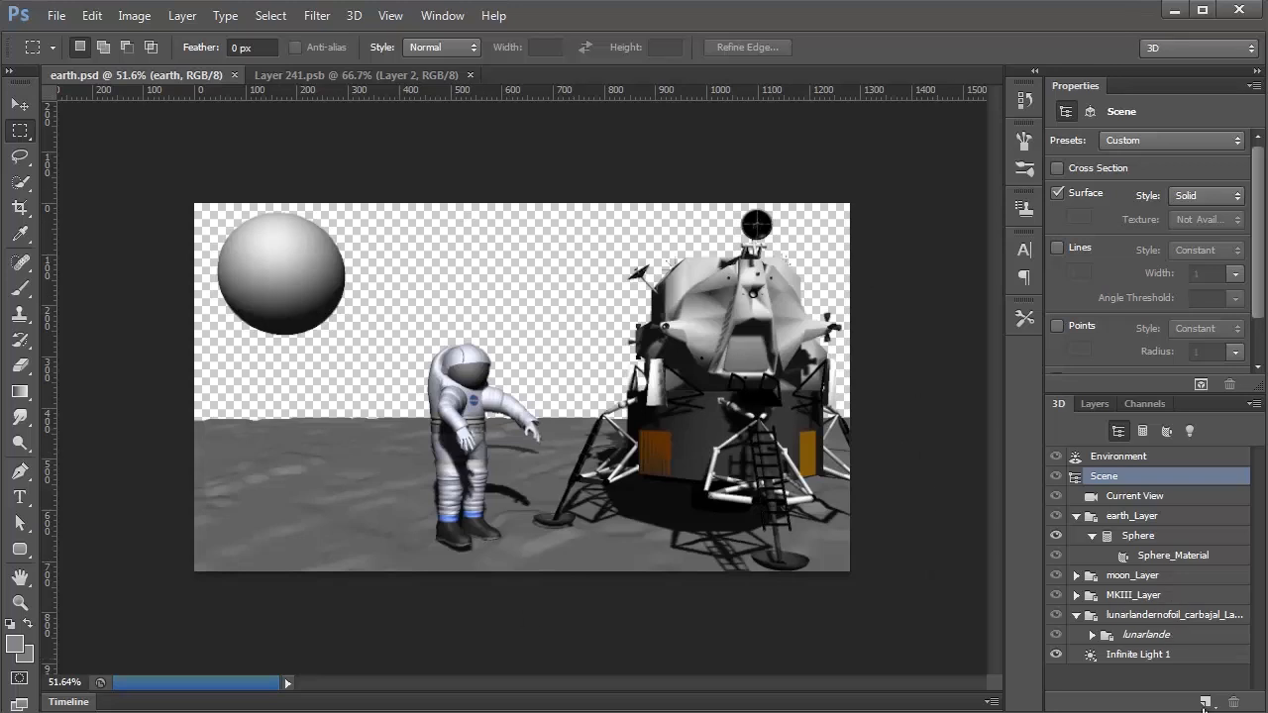
Rotate Infinite Light 1 to shine low from the lander's side with long shadows across the ground, and briefly test-render the scene
{"action": "left_click", "coordinate": [1119, 655]}
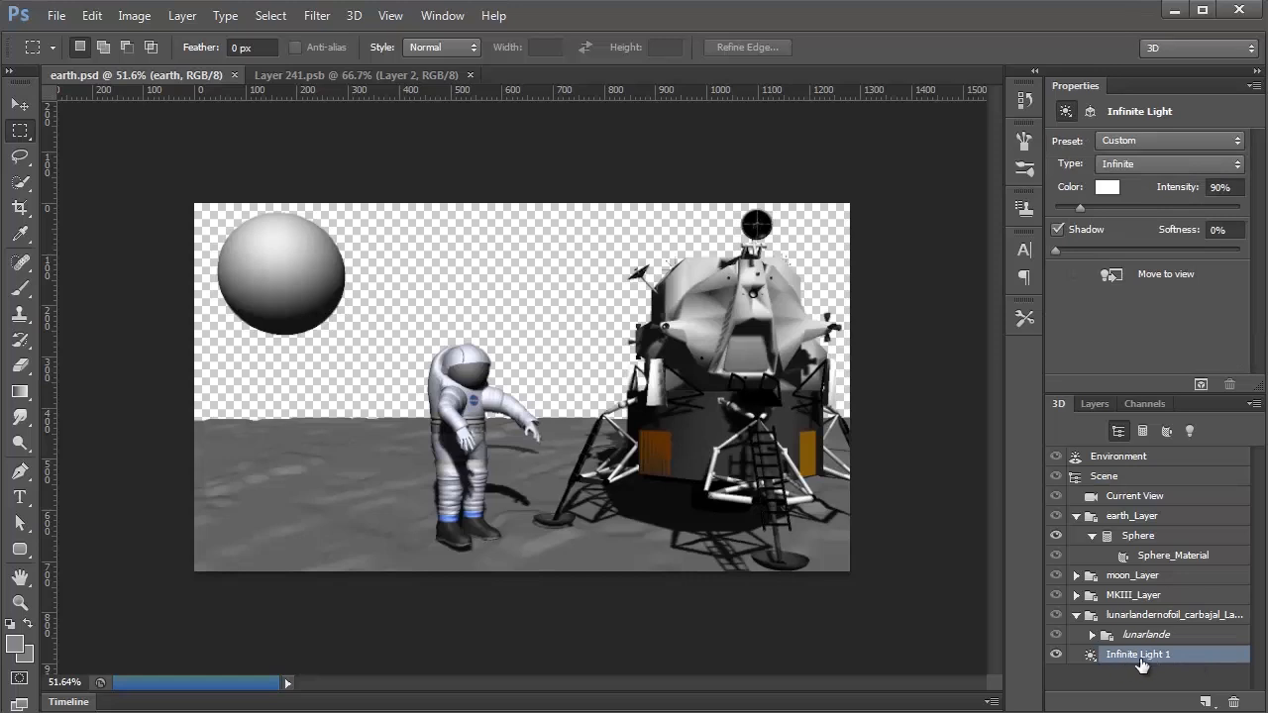
{"action": "key", "text": "v"}
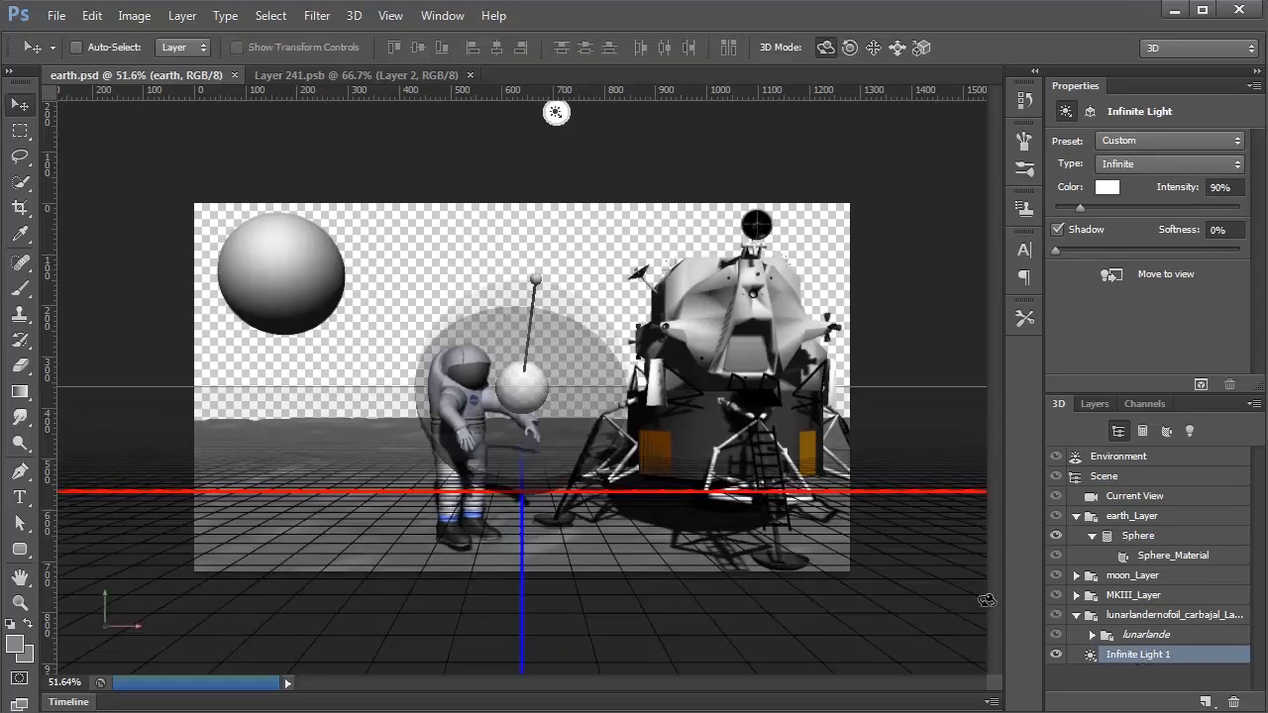
{"action": "left_click_drag", "start_coordinate": [587, 429], "coordinate": [559, 219]}
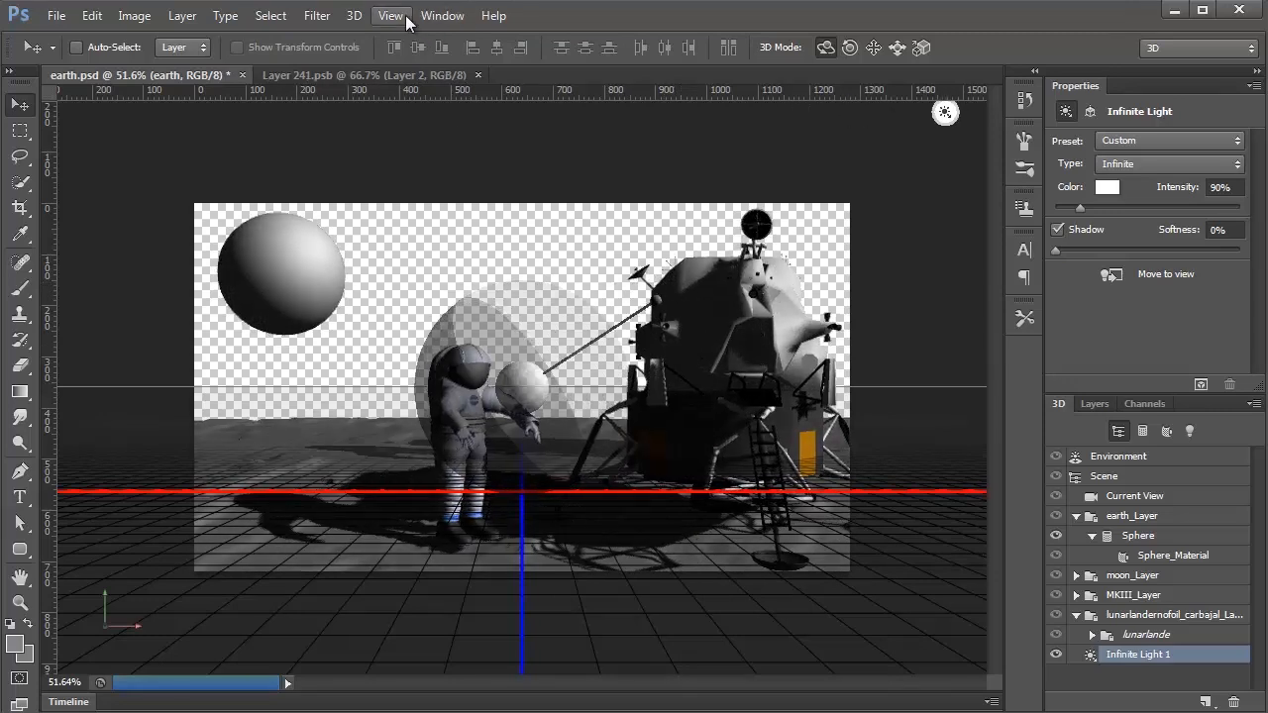
{"action": "left_click", "coordinate": [401, 15]}
{"action": "mouse_move", "coordinate": [458, 310]}
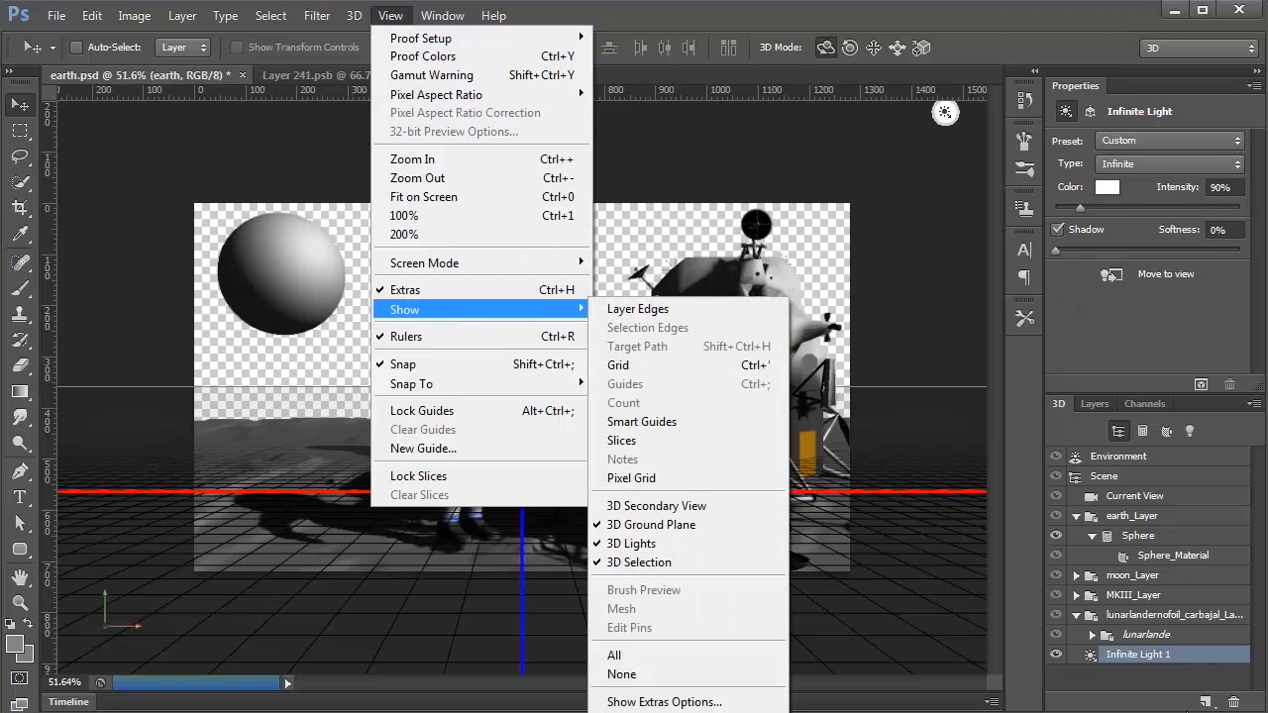
{"action": "left_click", "coordinate": [1152, 675]}
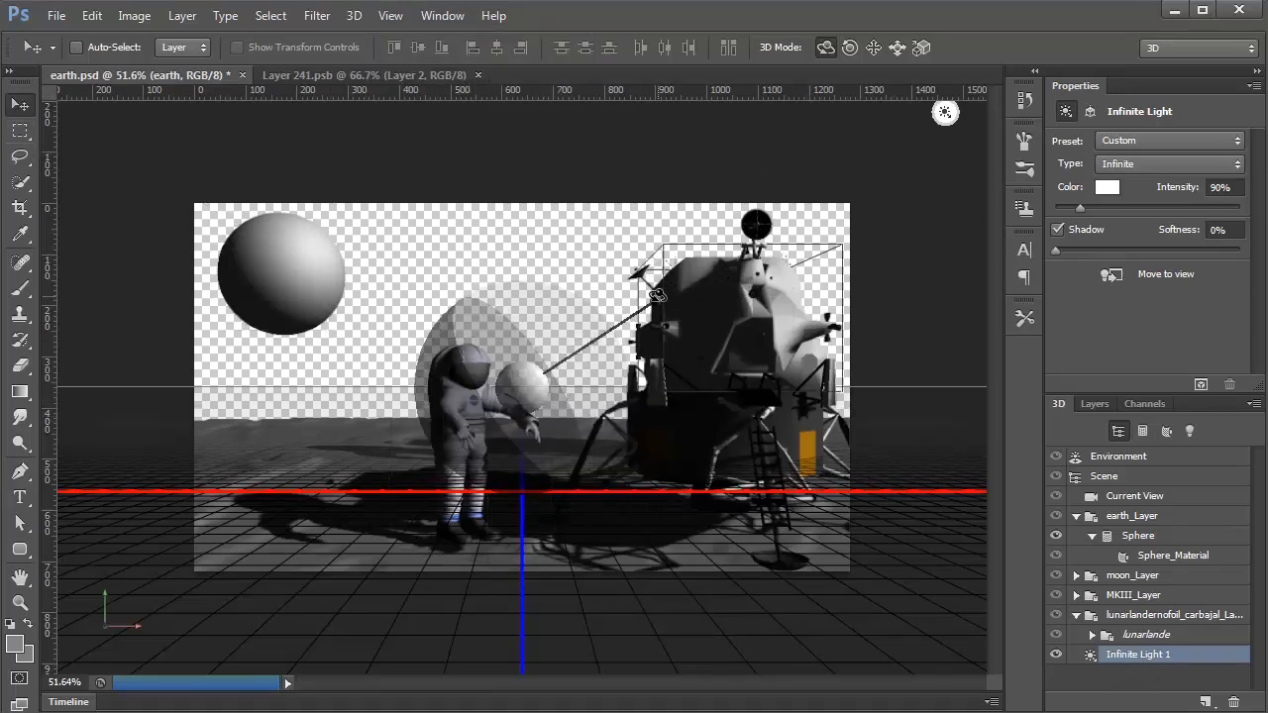
{"action": "left_click_drag", "start_coordinate": [644, 304], "coordinate": [687, 364]}
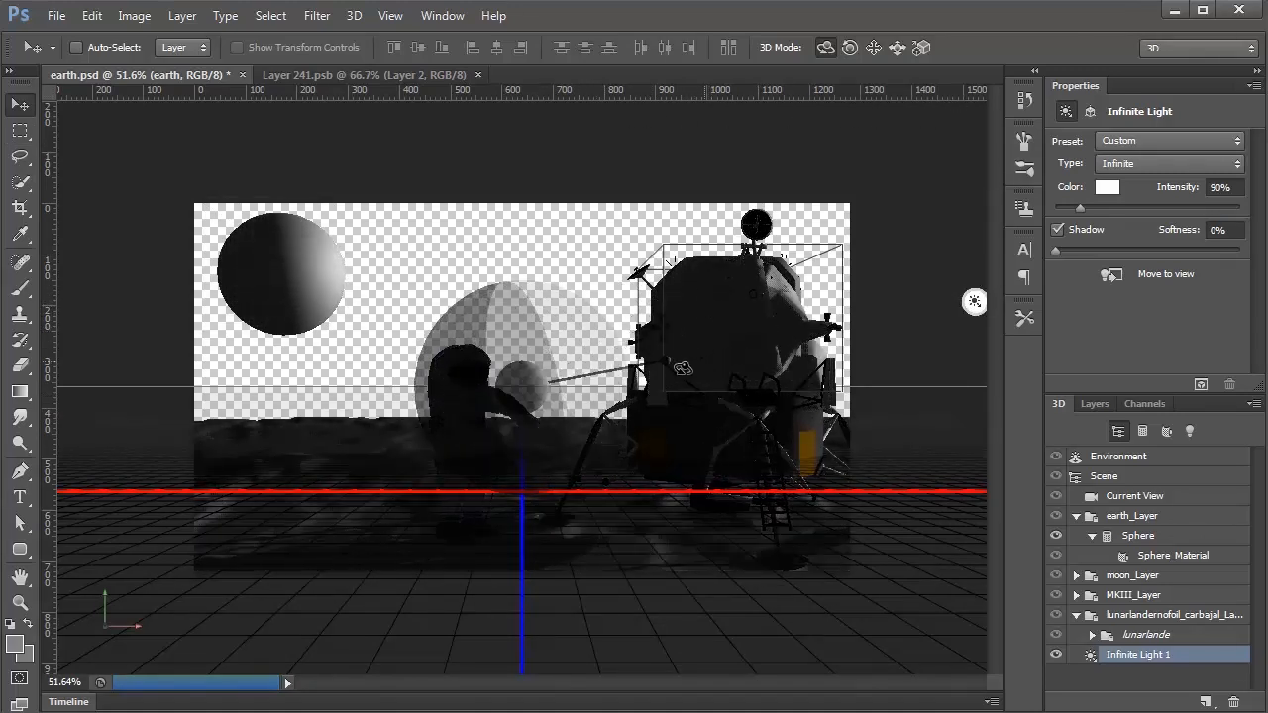
{"action": "left_click_drag", "start_coordinate": [687, 364], "coordinate": [681, 330]}
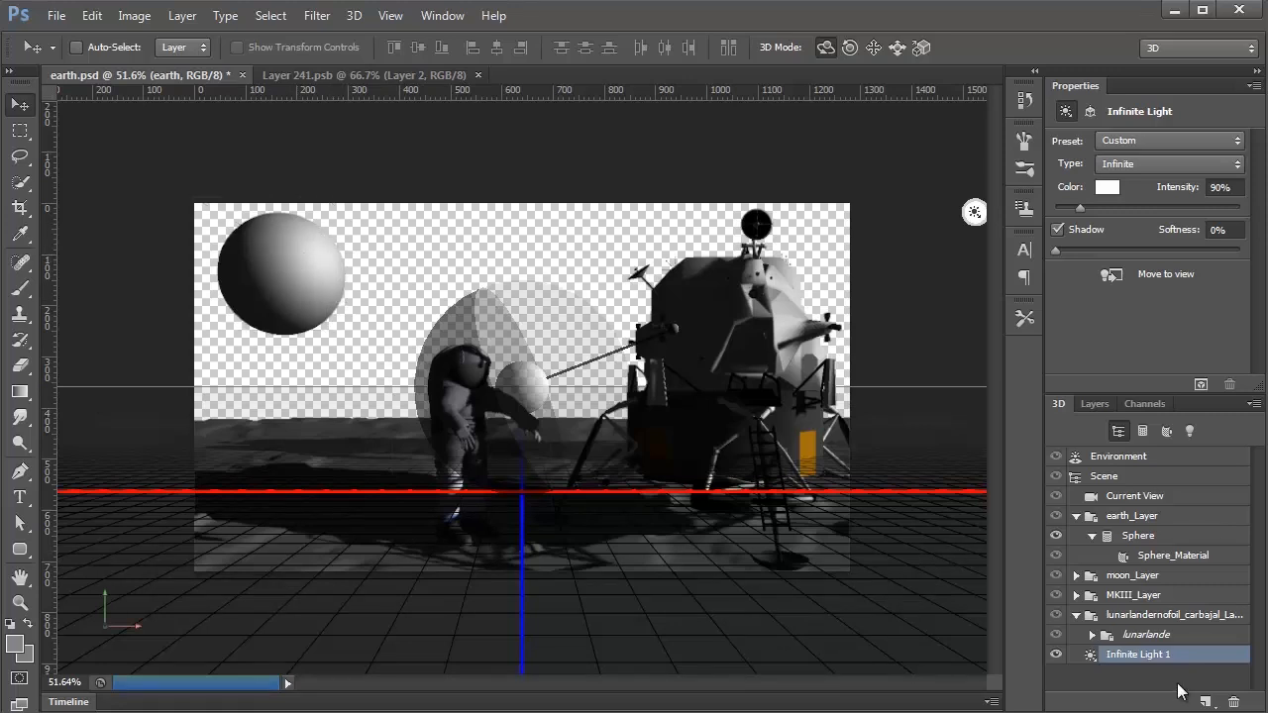
{"action": "left_click", "coordinate": [1199, 384]}
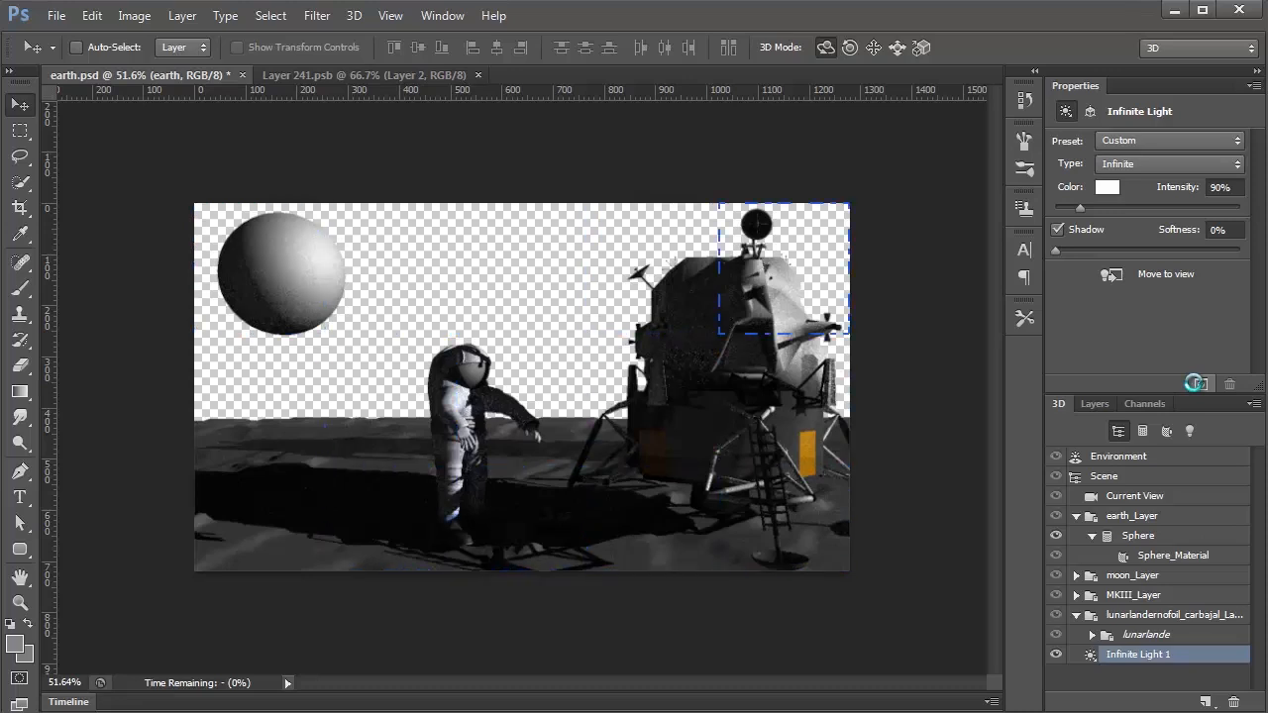
{"action": "left_click", "coordinate": [1196, 383]}
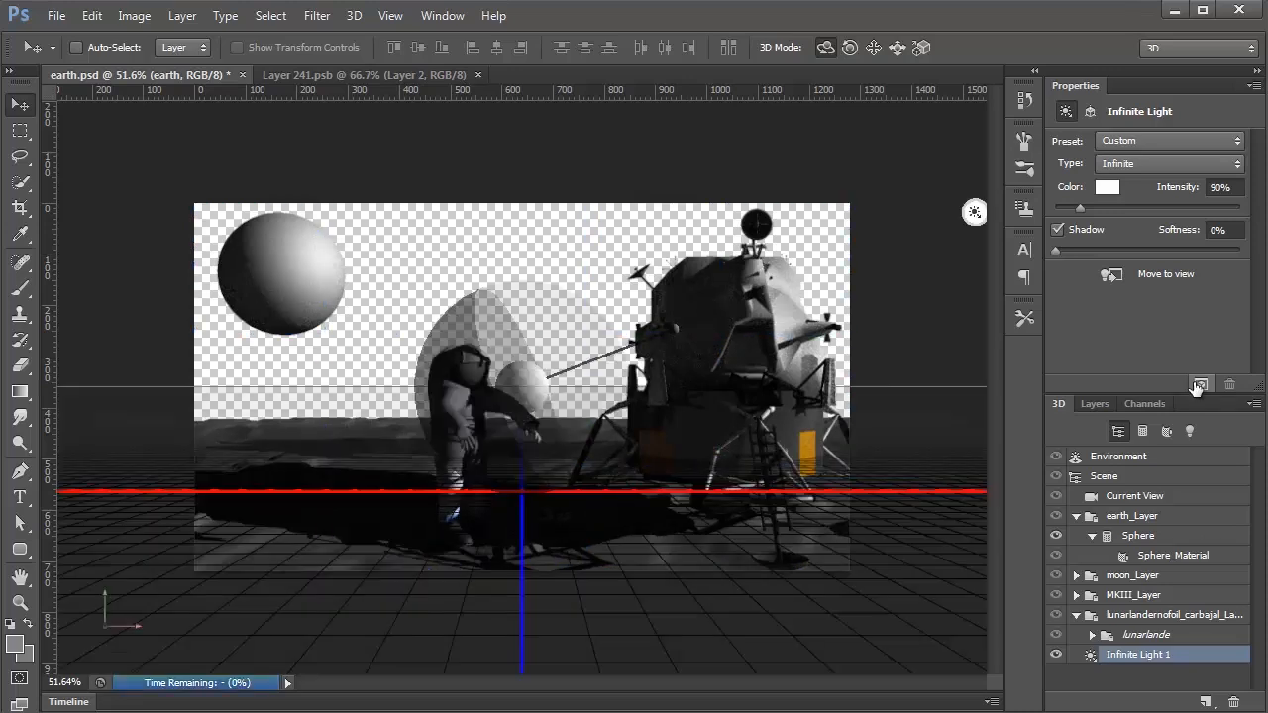
Add a new layer named space beneath the earth layer and fill it with black
{"action": "left_click", "coordinate": [1099, 404]}
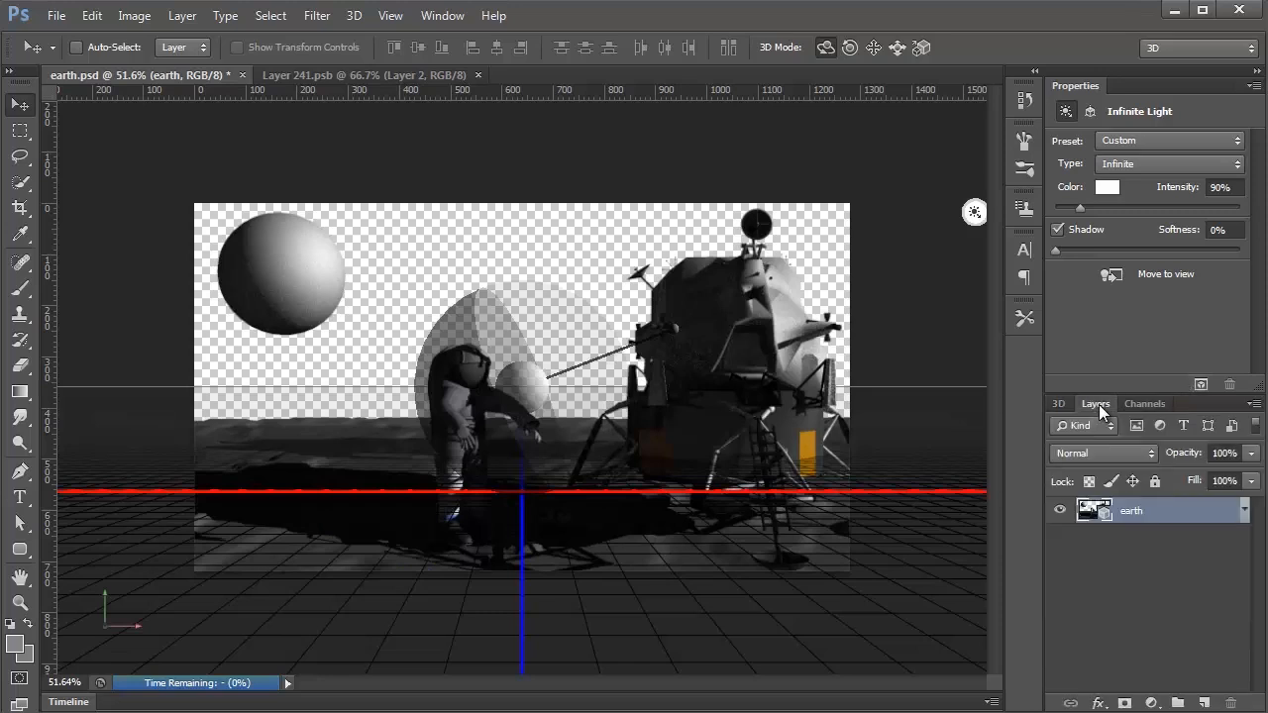
{"action": "left_click", "coordinate": [1204, 702]}
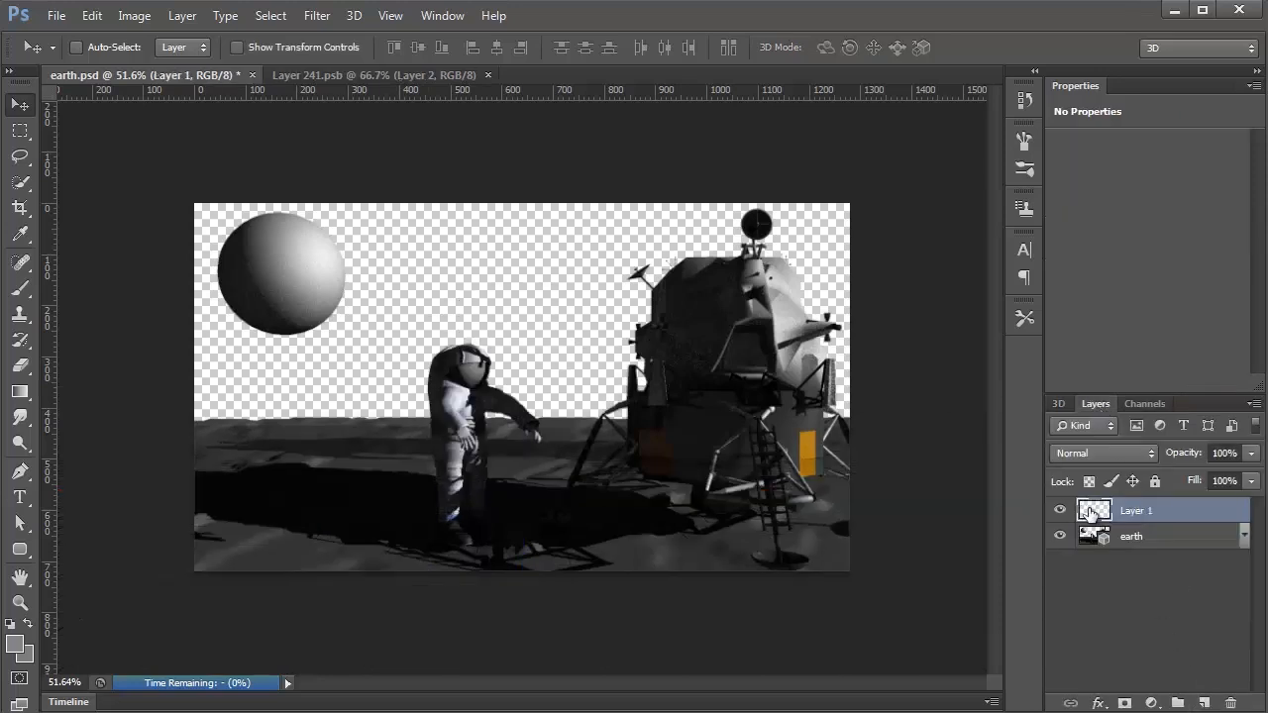
{"action": "left_click_drag", "start_coordinate": [1089, 515], "coordinate": [1133, 572]}
{"action": "double_click", "coordinate": [1134, 536]}
{"action": "type", "text": "space"}
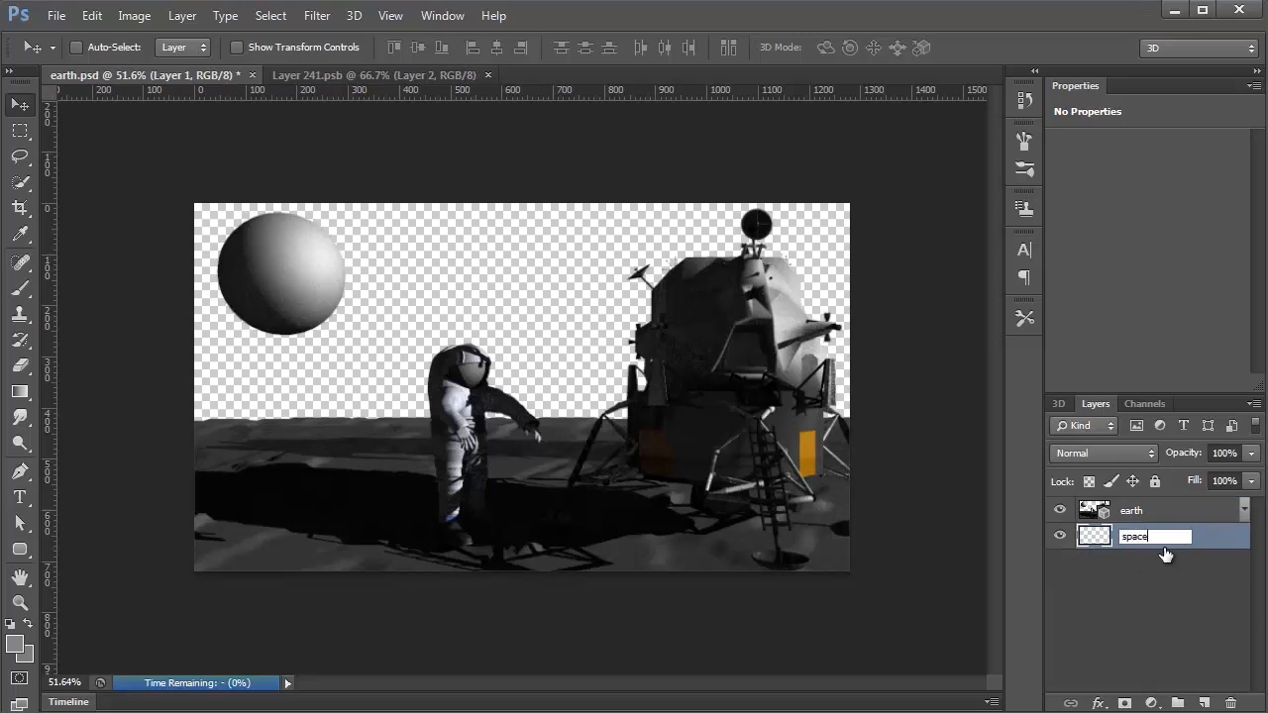
{"action": "left_click", "coordinate": [1153, 564]}
{"action": "left_click", "coordinate": [1133, 545]}
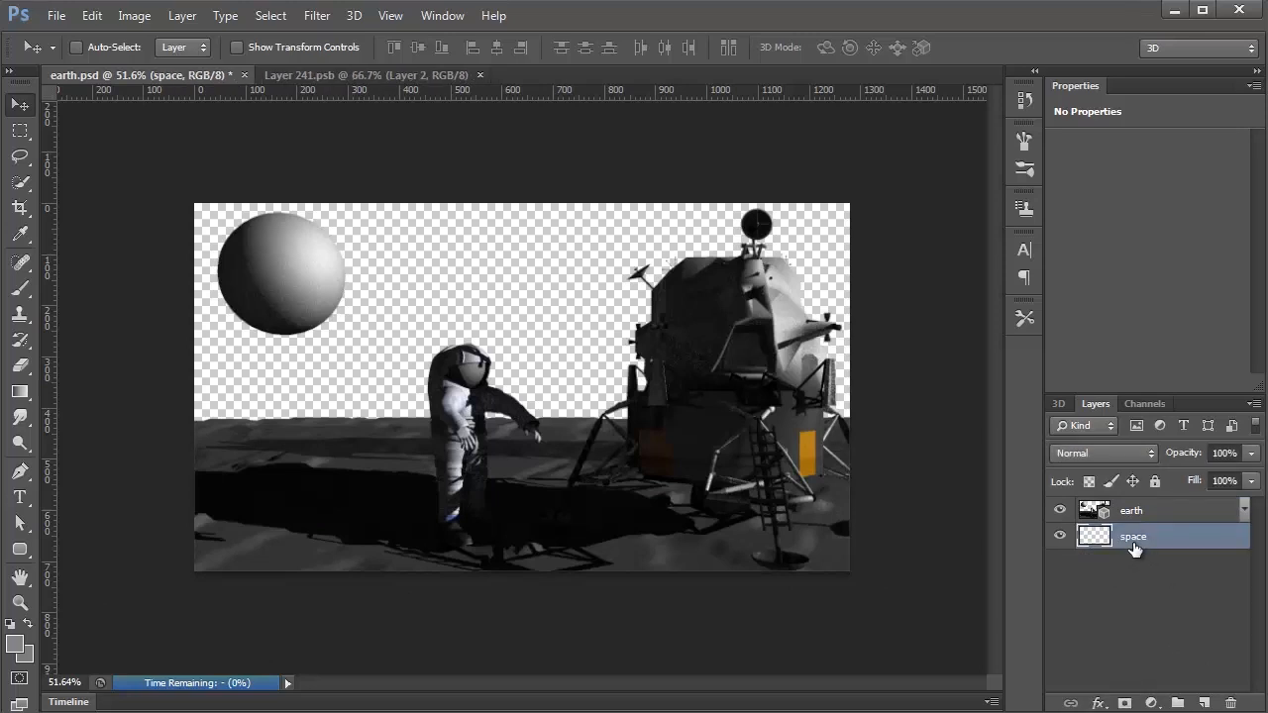
{"action": "key", "text": "d"}
{"action": "key", "text": "alt+BackSpace"}
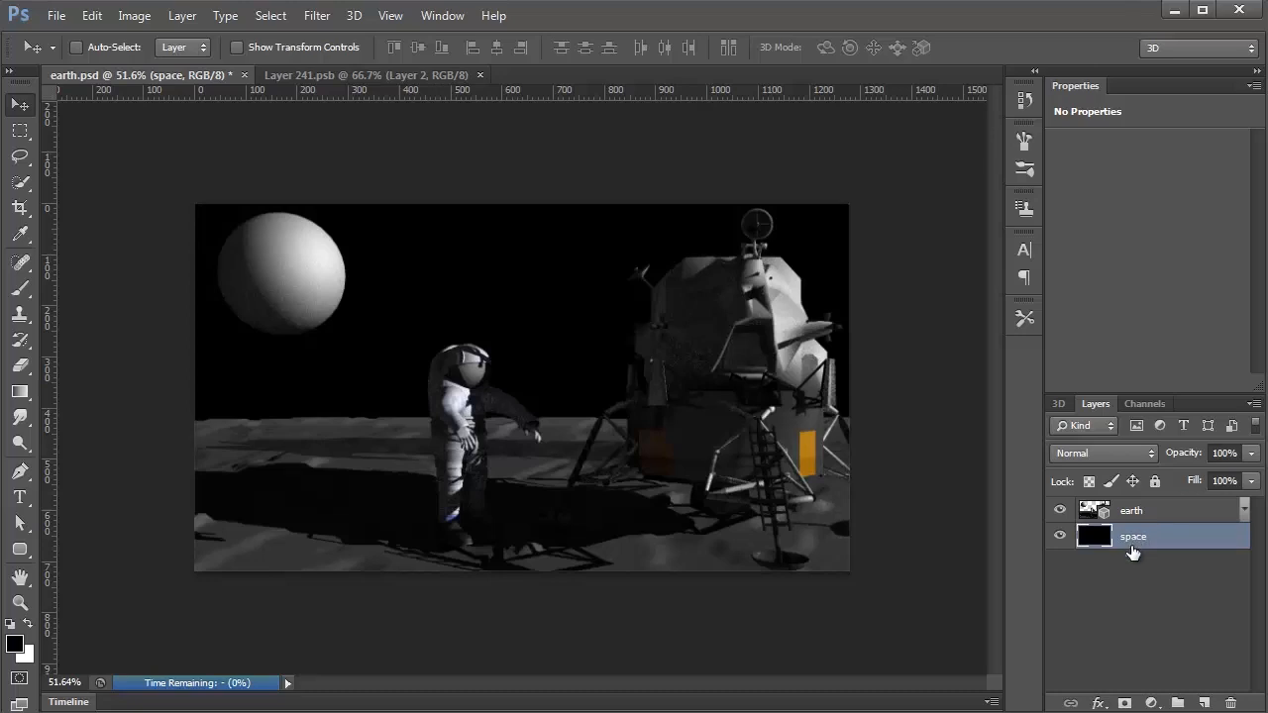
Add a new layer named stars between the space and earth layers
{"action": "left_click", "coordinate": [1204, 704]}
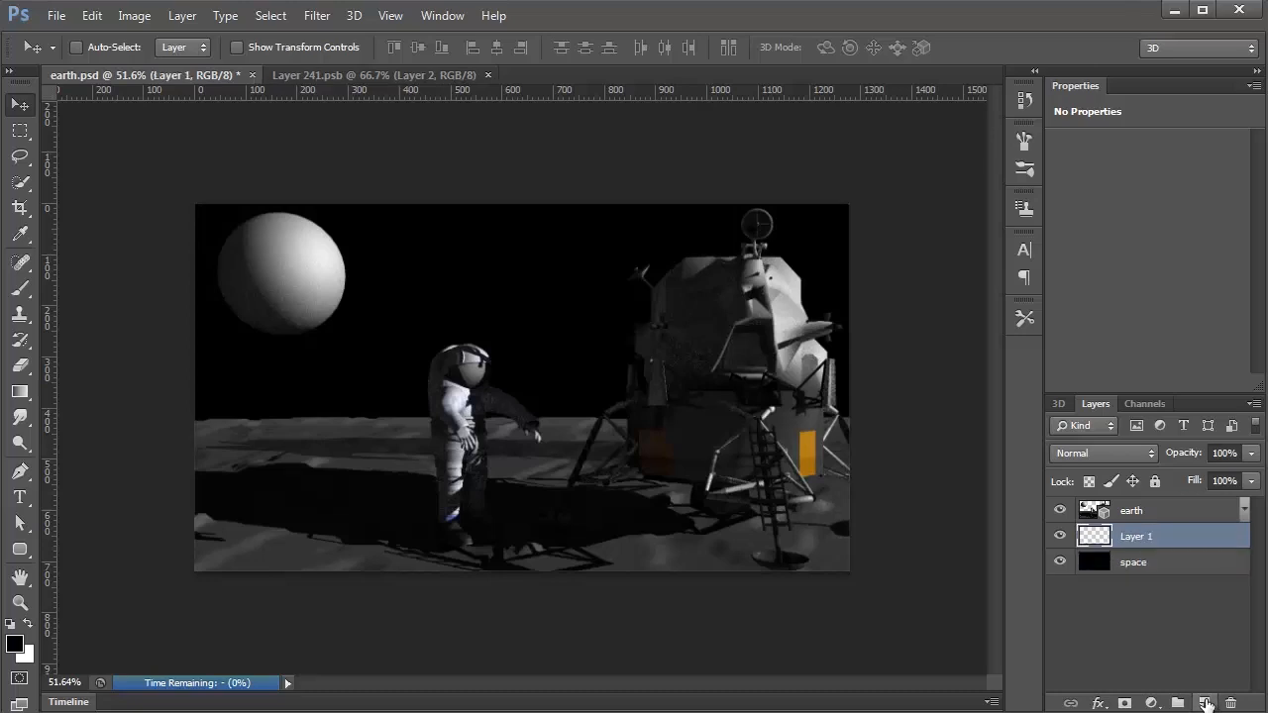
{"action": "double_click", "coordinate": [1139, 535]}
{"action": "type", "text": "stars"}
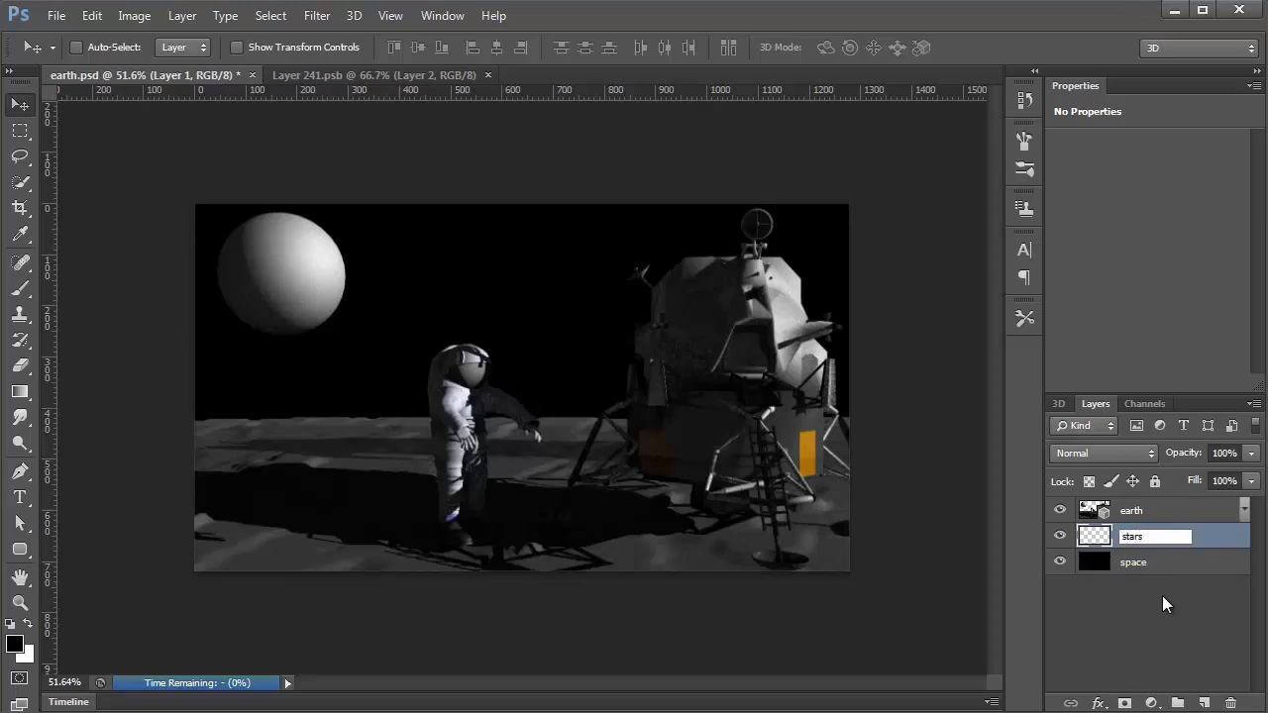
{"action": "key", "text": "Return"}
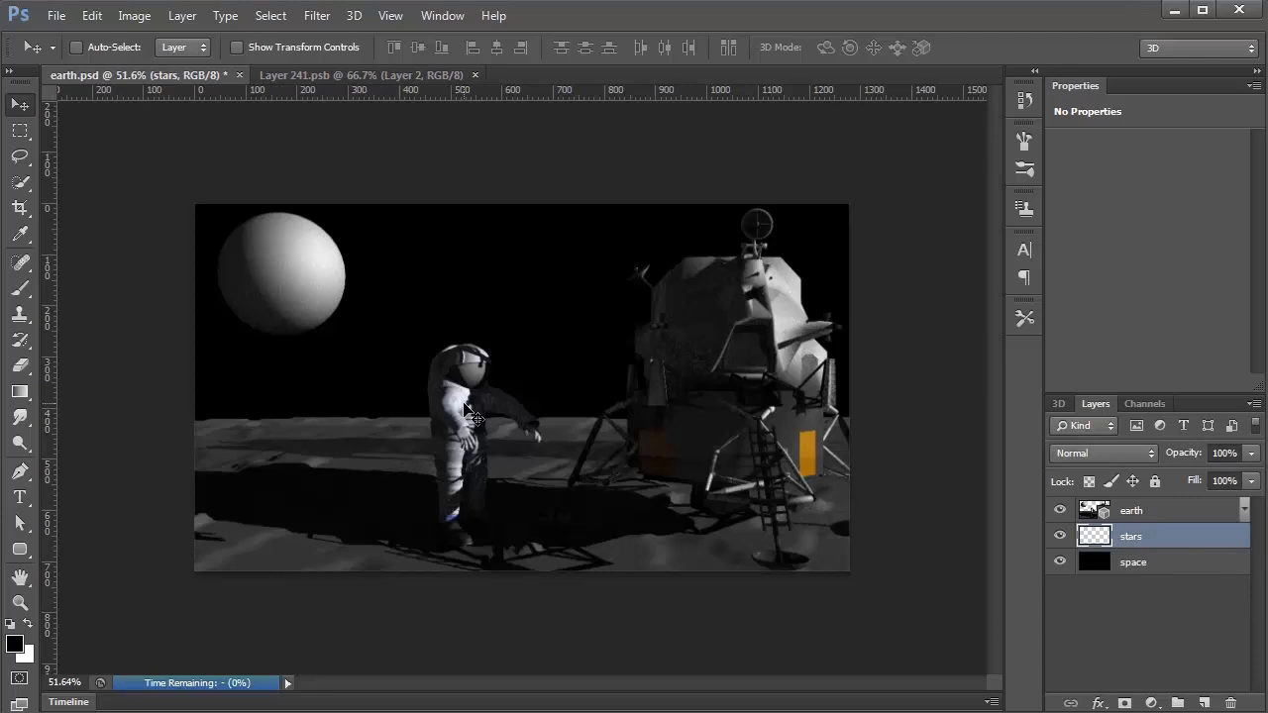
Set the Brush tool's size to 3 px and review its Shape Dynamics, Scattering and Brush Tip Shape settings
{"action": "key", "text": "b"}
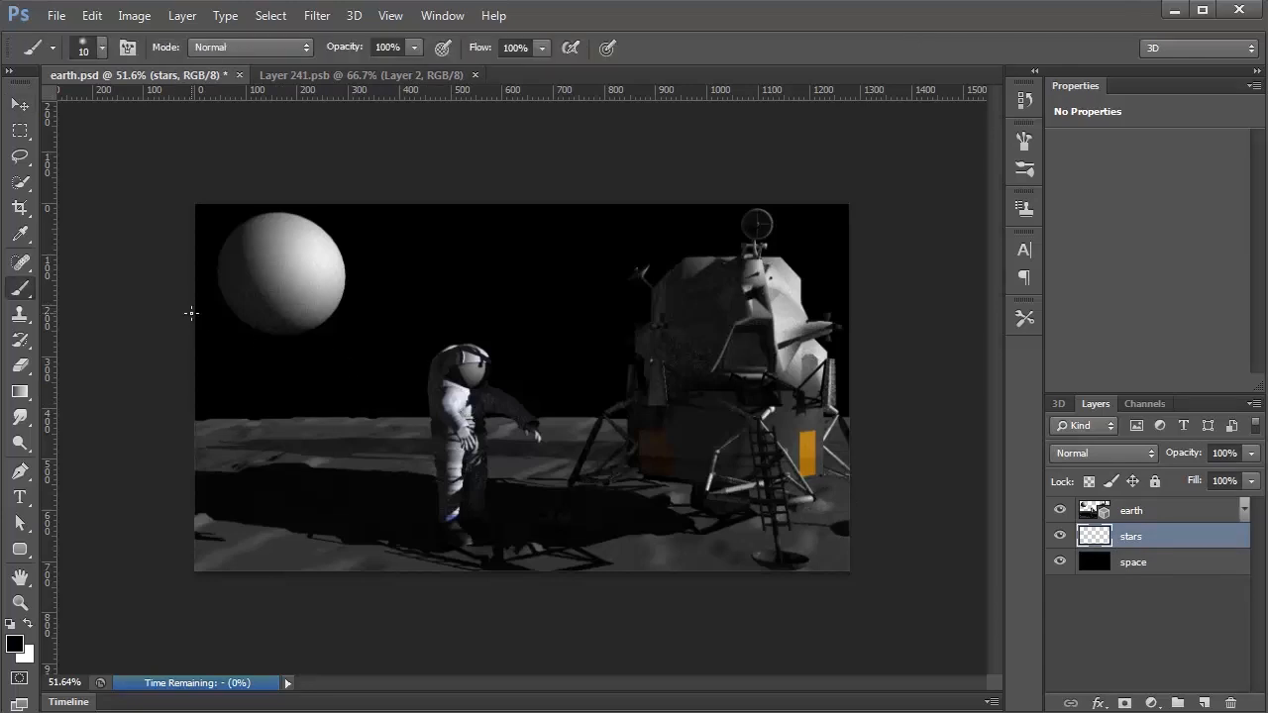
{"action": "left_click", "coordinate": [103, 50]}
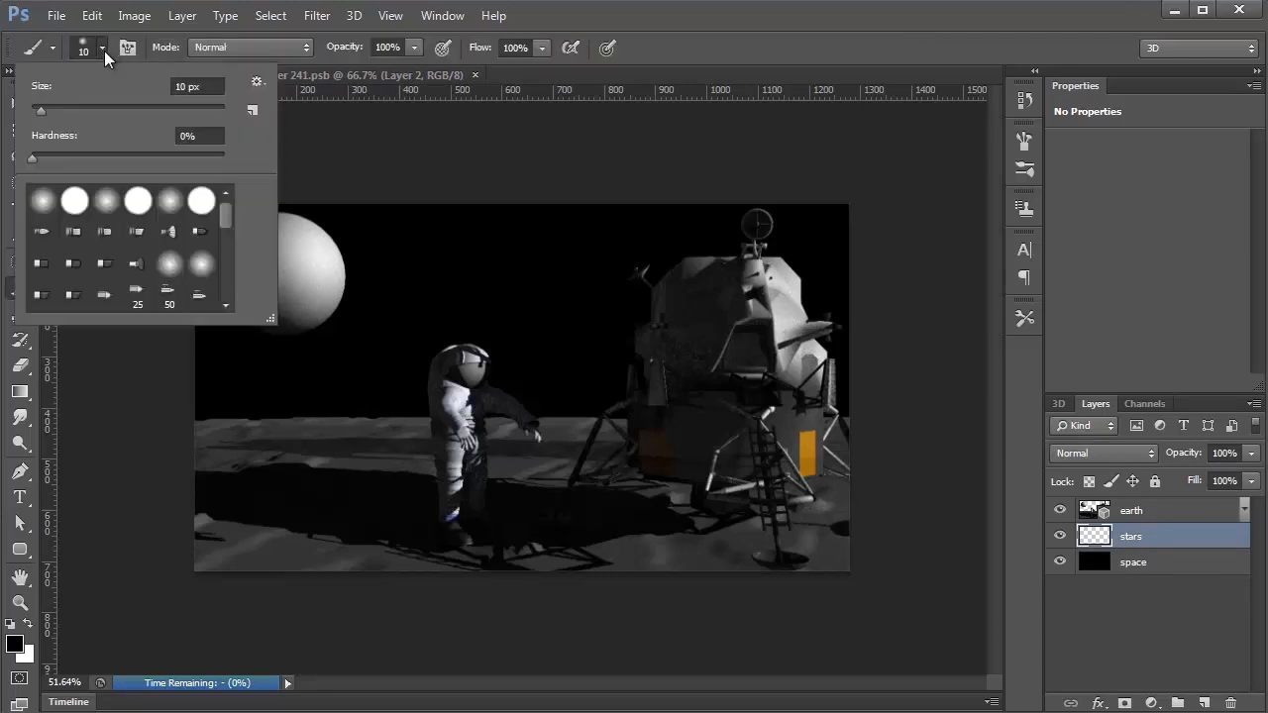
{"action": "left_click", "coordinate": [187, 86]}
{"action": "type", "text": "3"}
{"action": "left_click", "coordinate": [127, 50]}
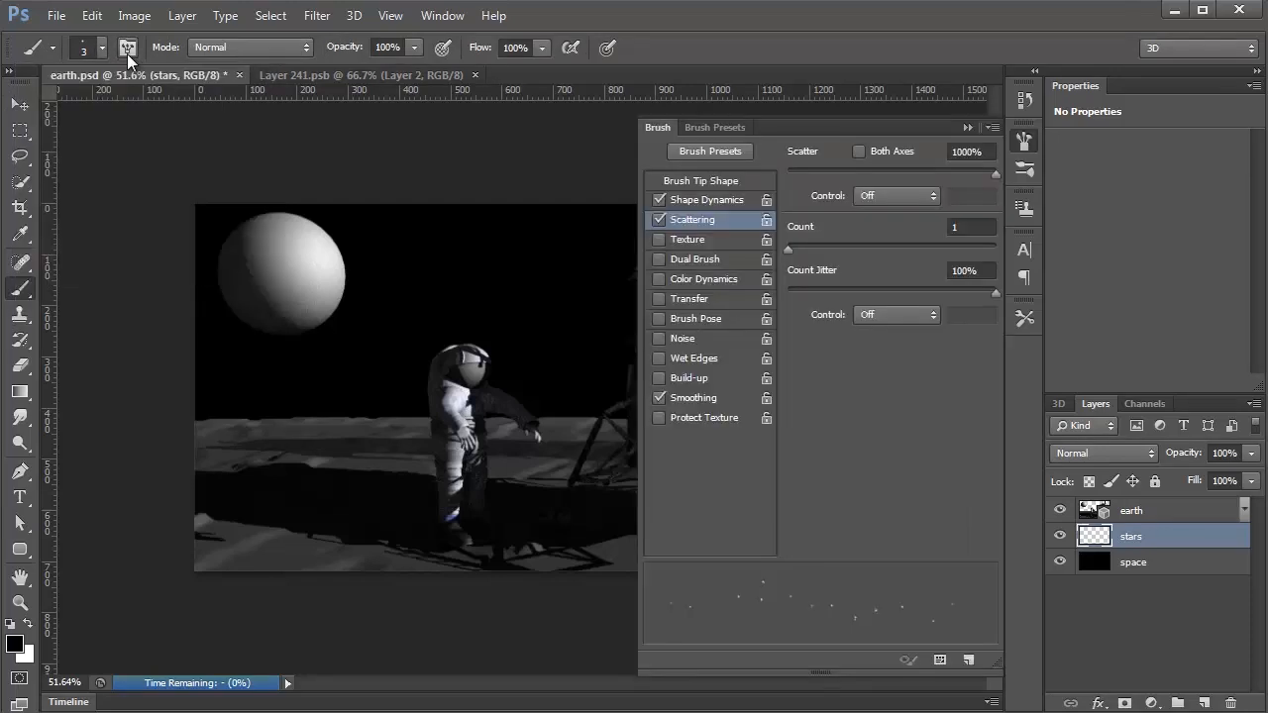
{"action": "left_click", "coordinate": [695, 202]}
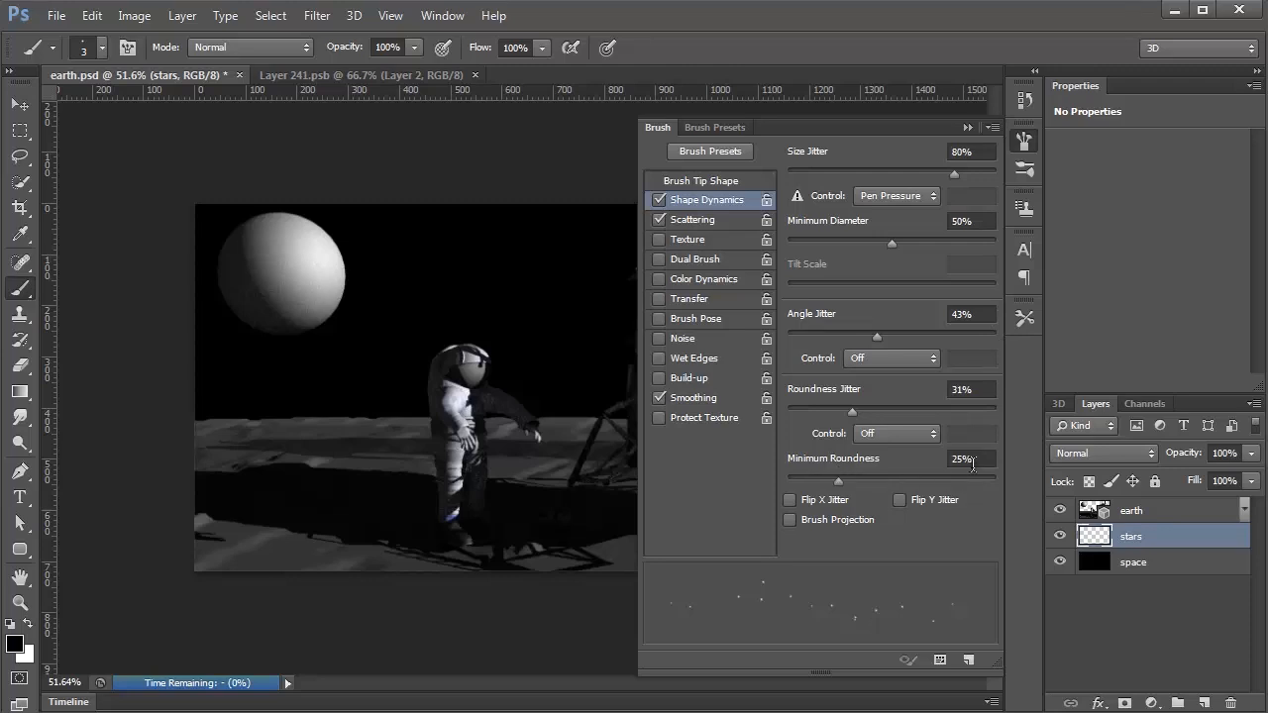
{"action": "left_click", "coordinate": [694, 220]}
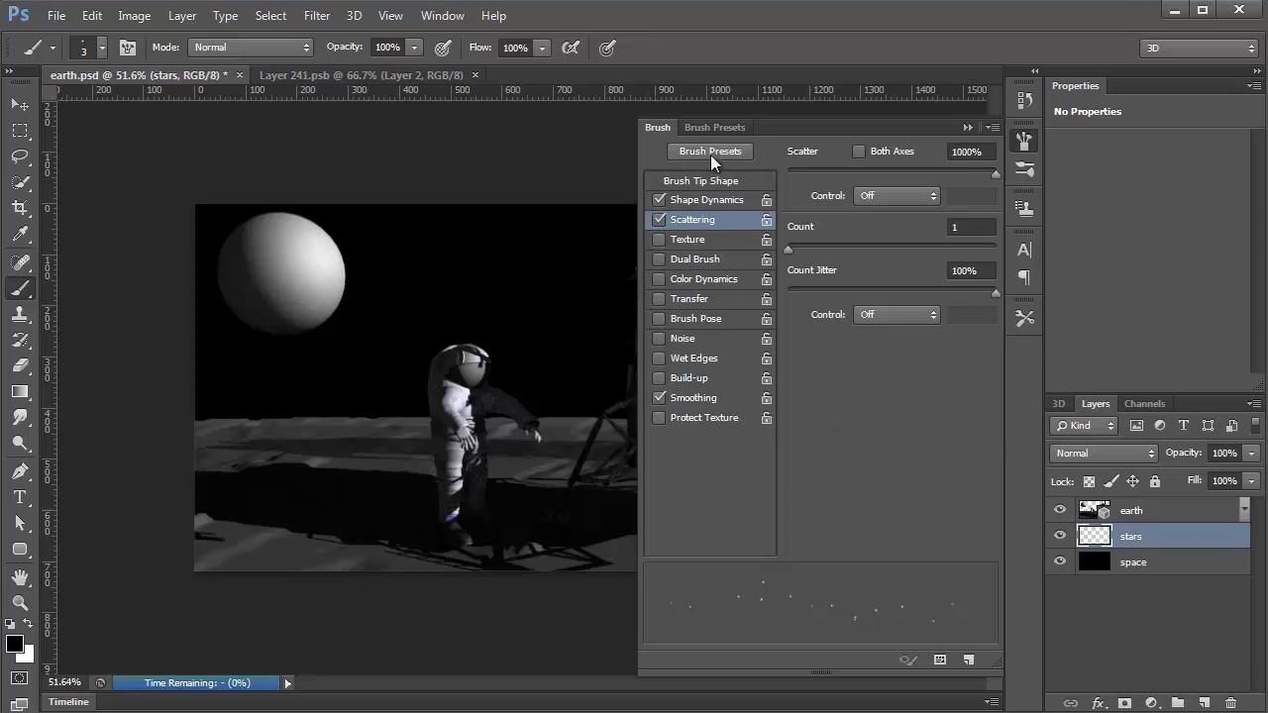
{"action": "left_click", "coordinate": [712, 181]}
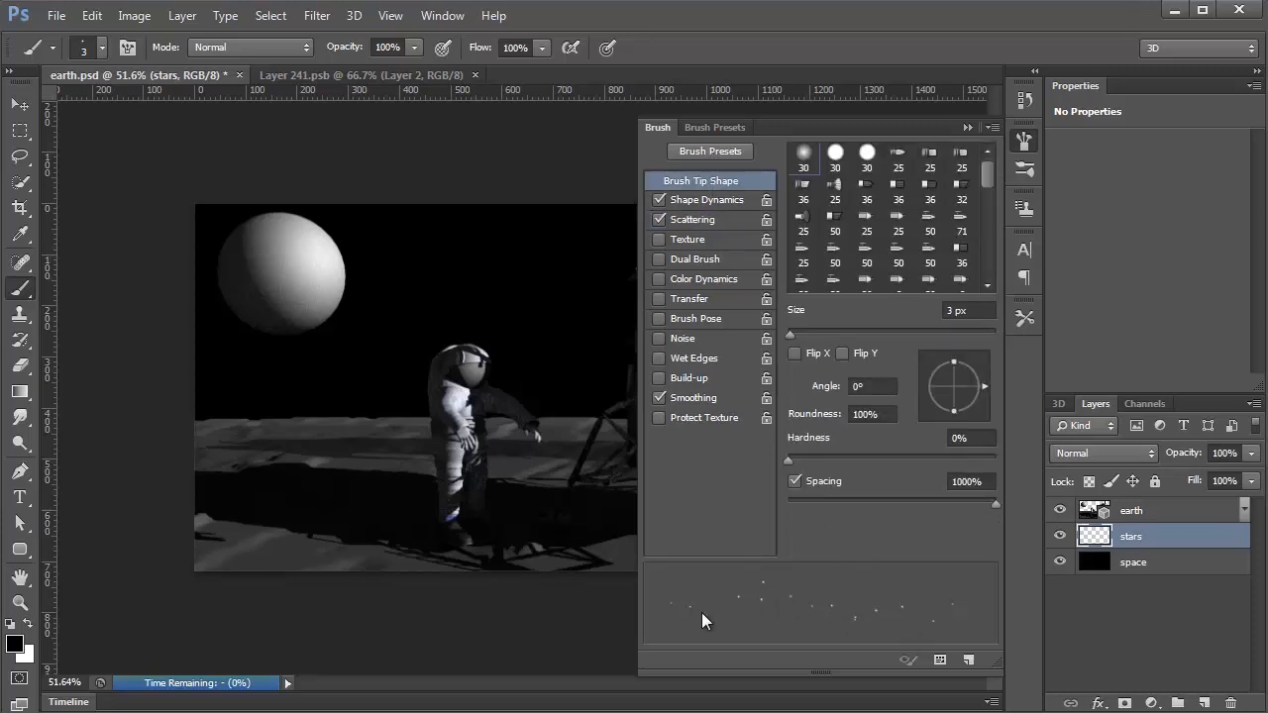
{"action": "left_click", "coordinate": [967, 126]}
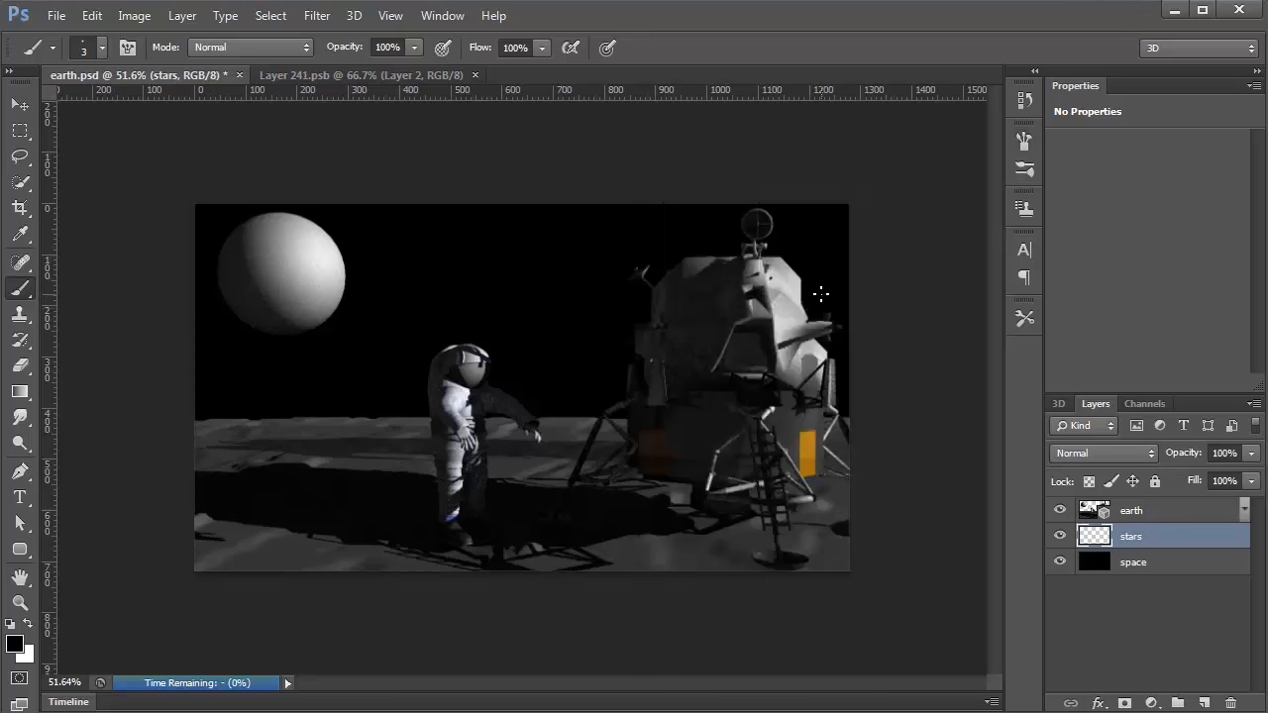
Paint scattered white stars across the sky on the stars layer, enlarging the brush for some bigger ones, and switch to the Eraser
{"action": "key", "text": "x"}
{"action": "key", "text": "bracketright"}
{"action": "key", "text": "bracketright"}
{"action": "key", "text": "bracketright"}
{"action": "key", "text": "bracketright"}
{"action": "key", "text": "bracketright"}
{"action": "key", "text": "bracketright"}
{"action": "left_click", "coordinate": [22, 368]}
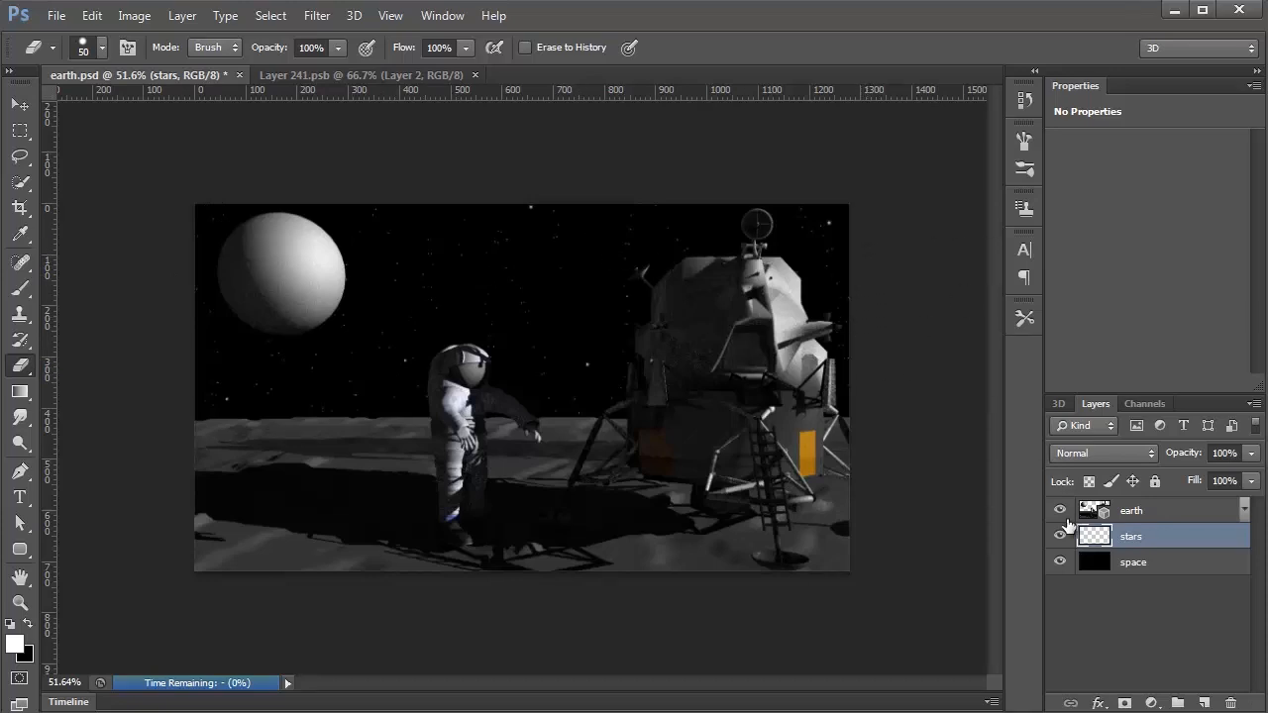
Add an Outer Glow in blue #4095e4 to the stars layer and inspect the glowing stars up close
{"action": "double_click", "coordinate": [1208, 538]}
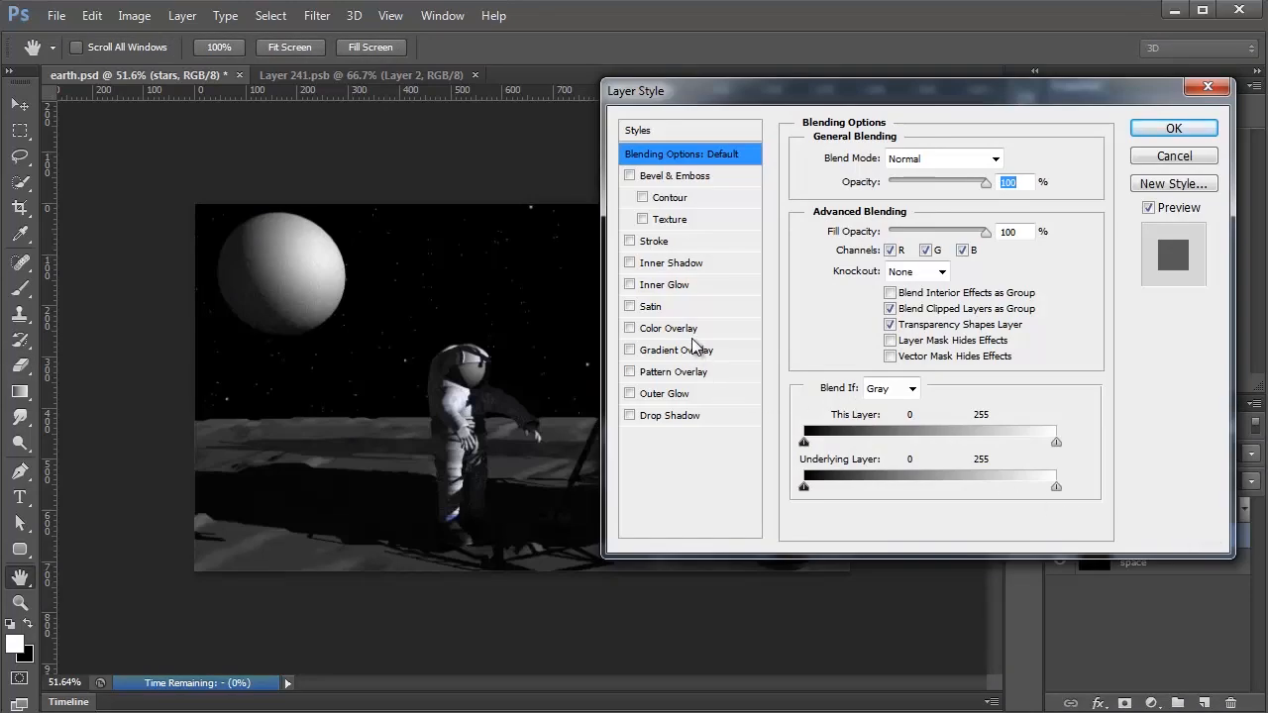
{"action": "left_click", "coordinate": [683, 393]}
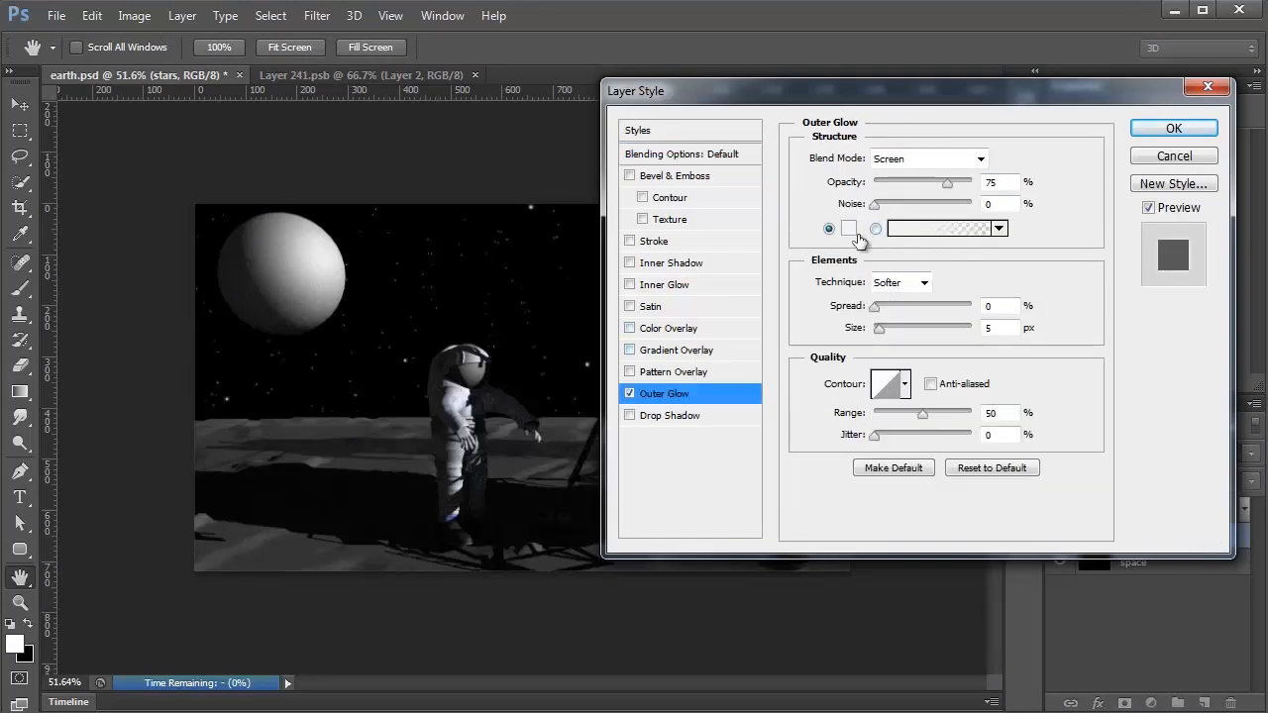
{"action": "left_click", "coordinate": [849, 229]}
{"action": "left_click", "coordinate": [803, 264]}
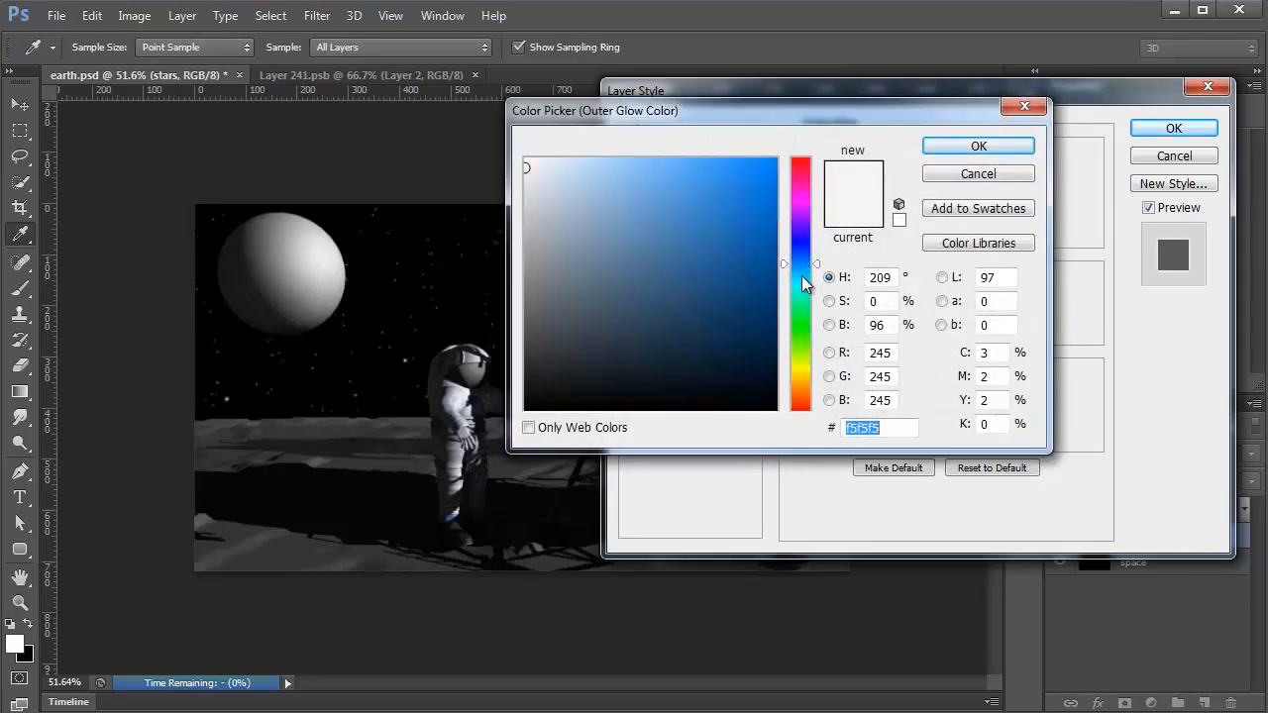
{"action": "left_click_drag", "start_coordinate": [707, 192], "coordinate": [706, 185]}
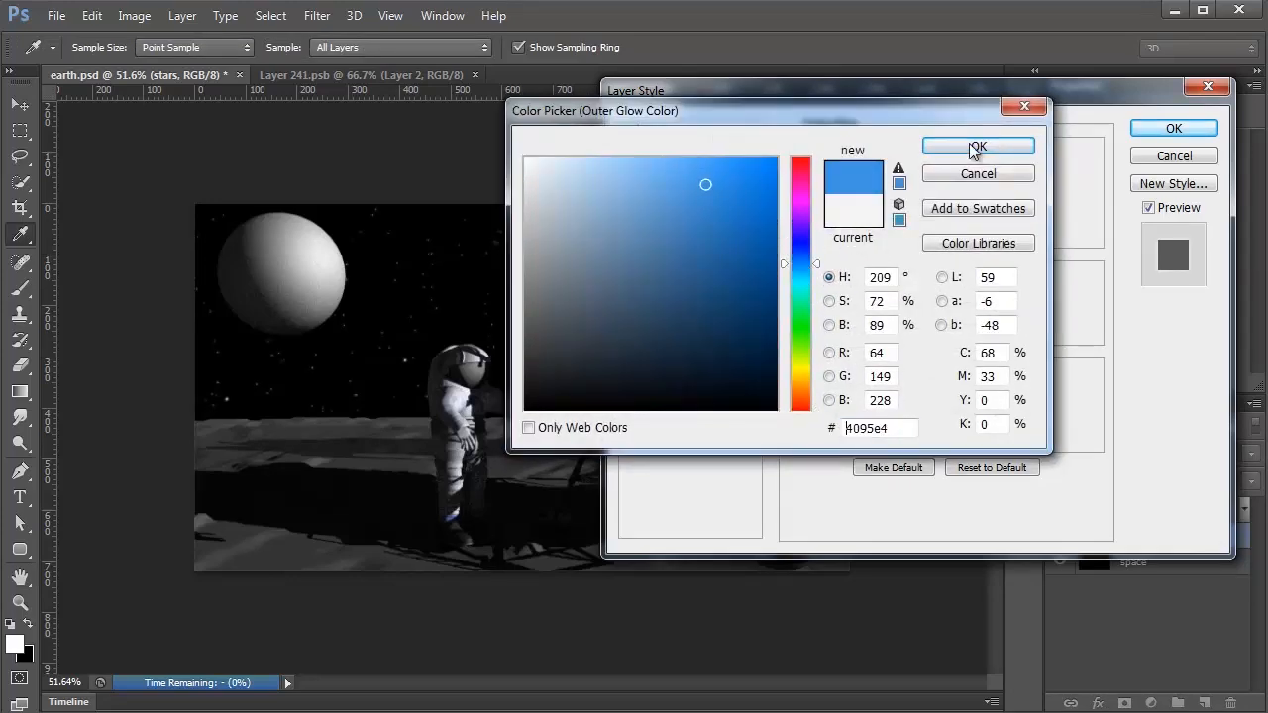
{"action": "left_click", "coordinate": [976, 147]}
{"action": "left_click", "coordinate": [1136, 132]}
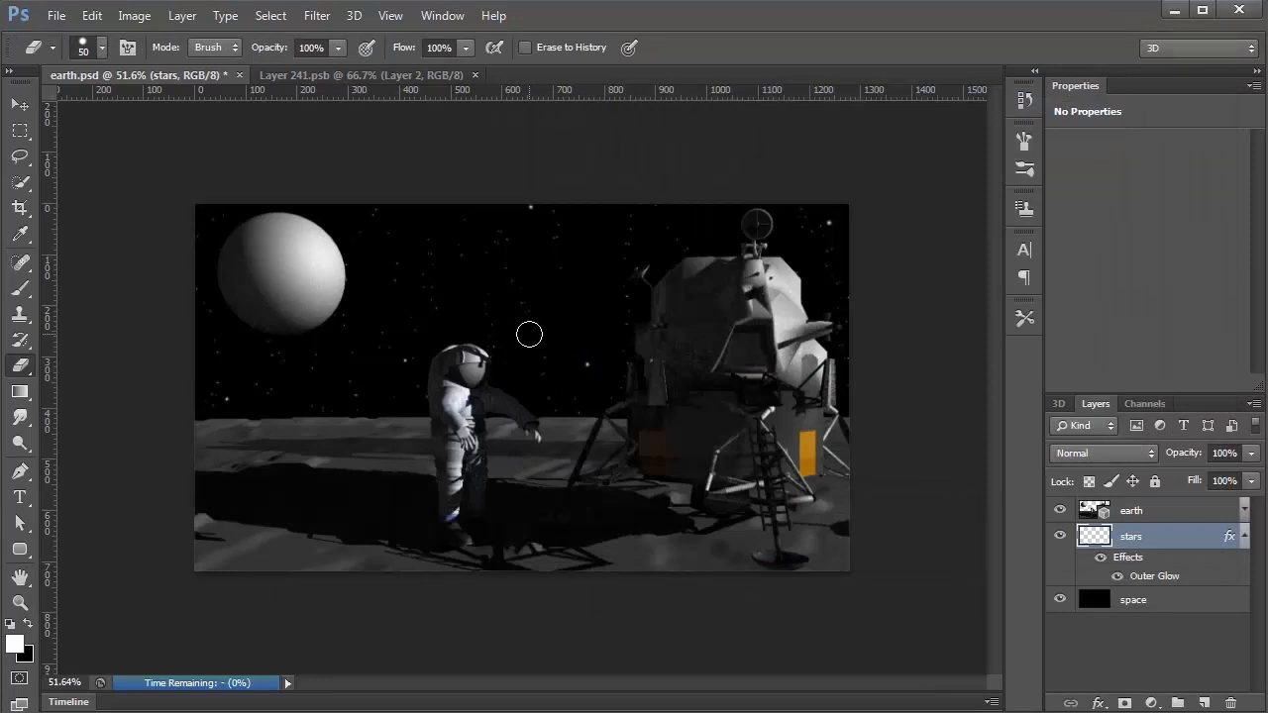
{"action": "scroll", "coordinate": [529, 335], "scroll_direction": "up", "scroll_amount": 4}
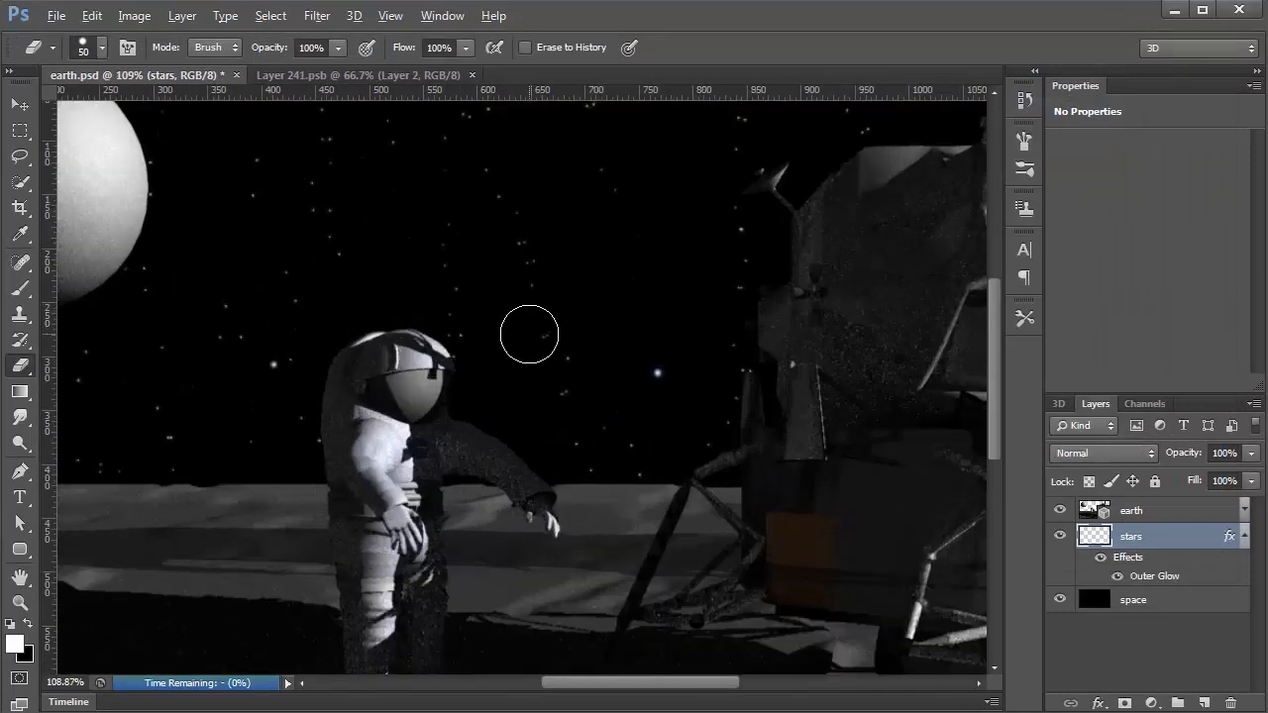
{"action": "scroll", "coordinate": [527, 334], "scroll_direction": "up", "scroll_amount": 1}
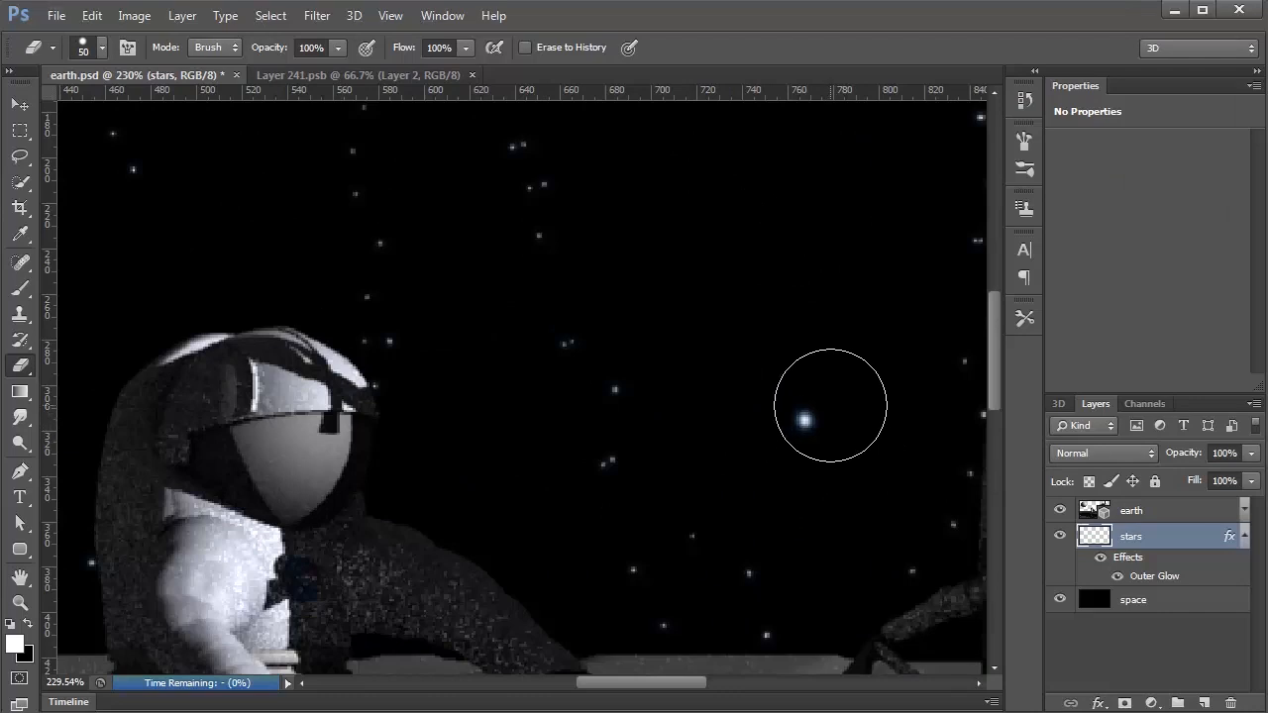
Collapse the stars layer's effects list and rename the earth layer as 3d scene
{"action": "scroll", "coordinate": [830, 405], "scroll_direction": "down", "scroll_amount": 6}
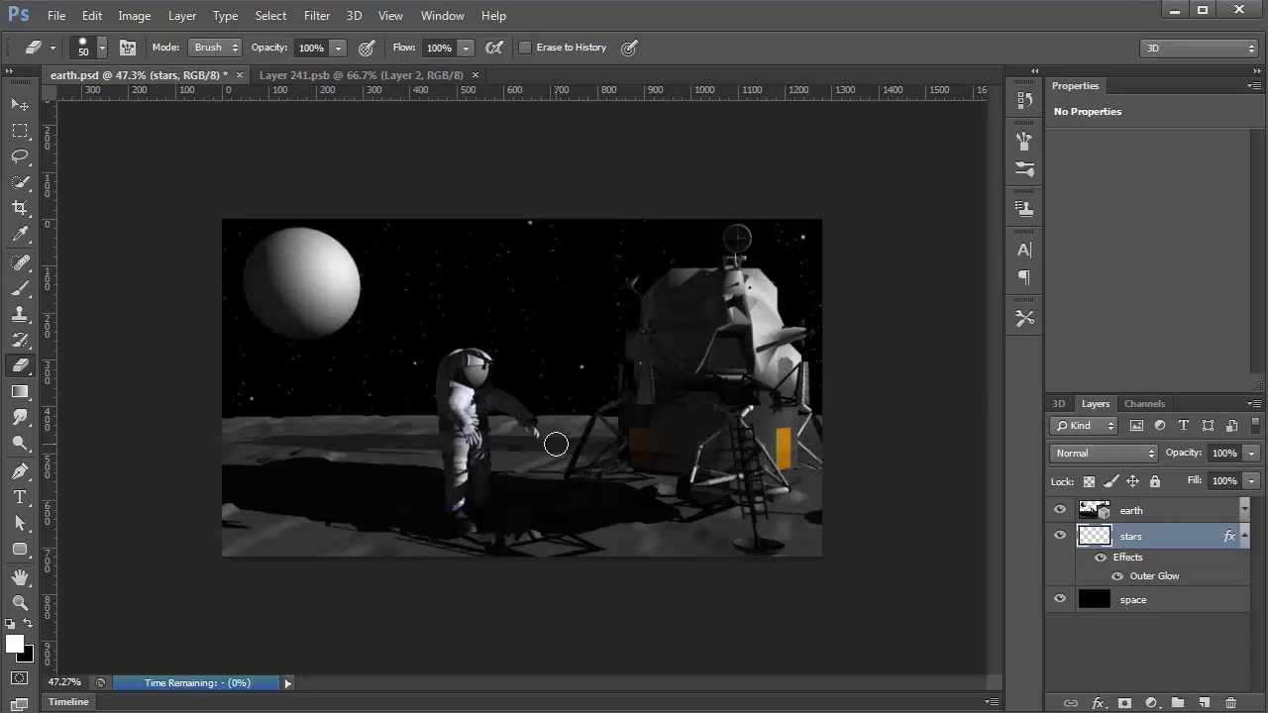
{"action": "key", "text": "ctrl+s"}
{"action": "left_click", "coordinate": [1245, 541]}
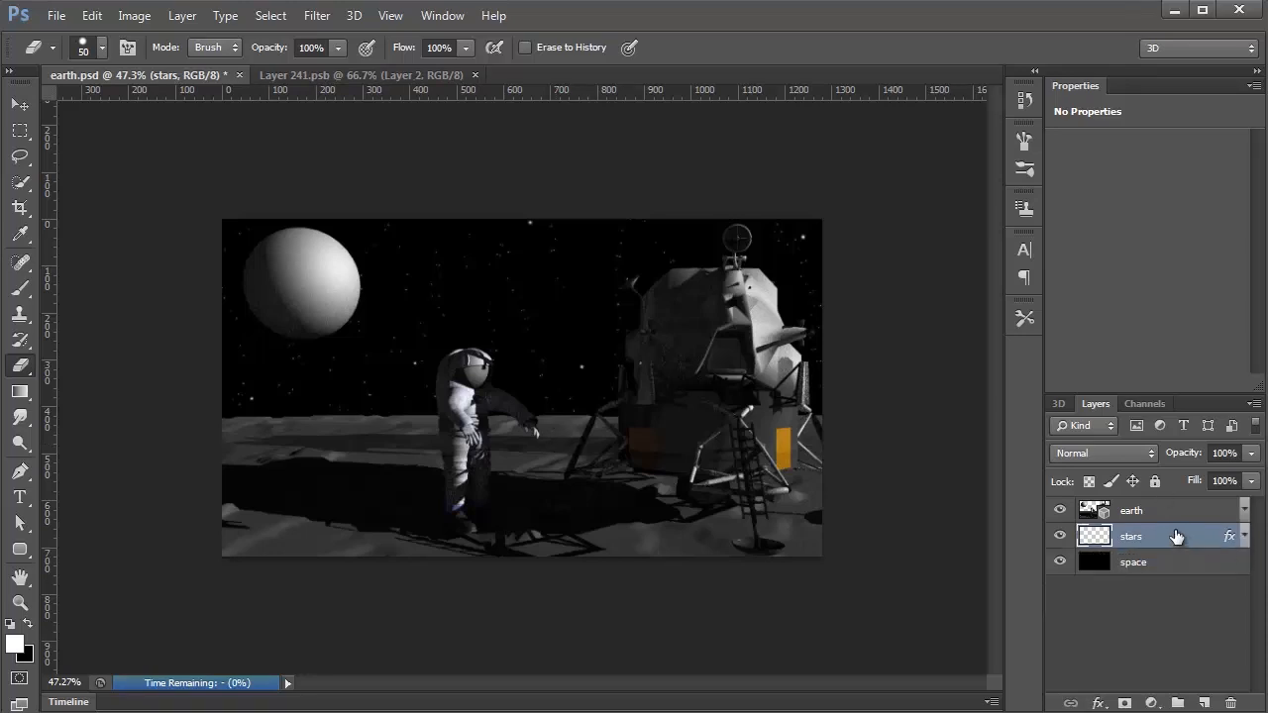
{"action": "double_click", "coordinate": [1130, 511]}
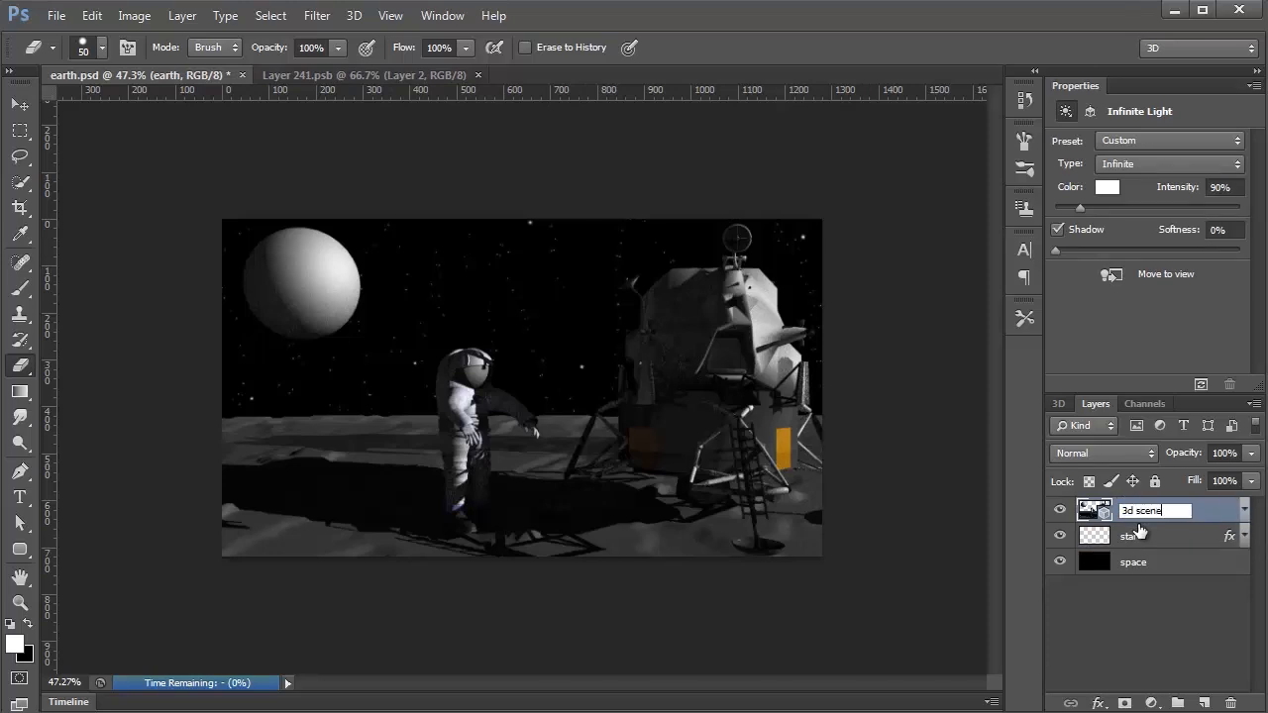
{"action": "type", "text": "3d scene"}
{"action": "key", "text": "Return"}
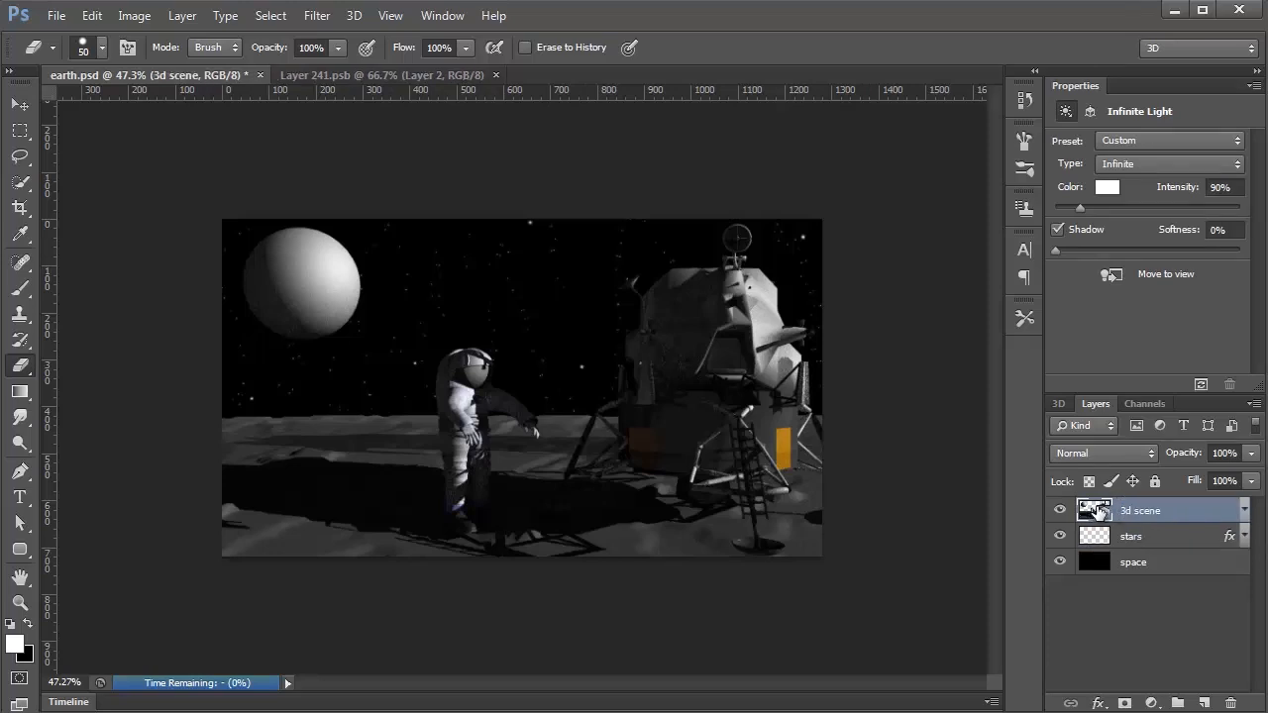
Show the 3D scene's objects and select the Sphere_Material inside earth_Layer
{"action": "double_click", "coordinate": [1096, 509]}
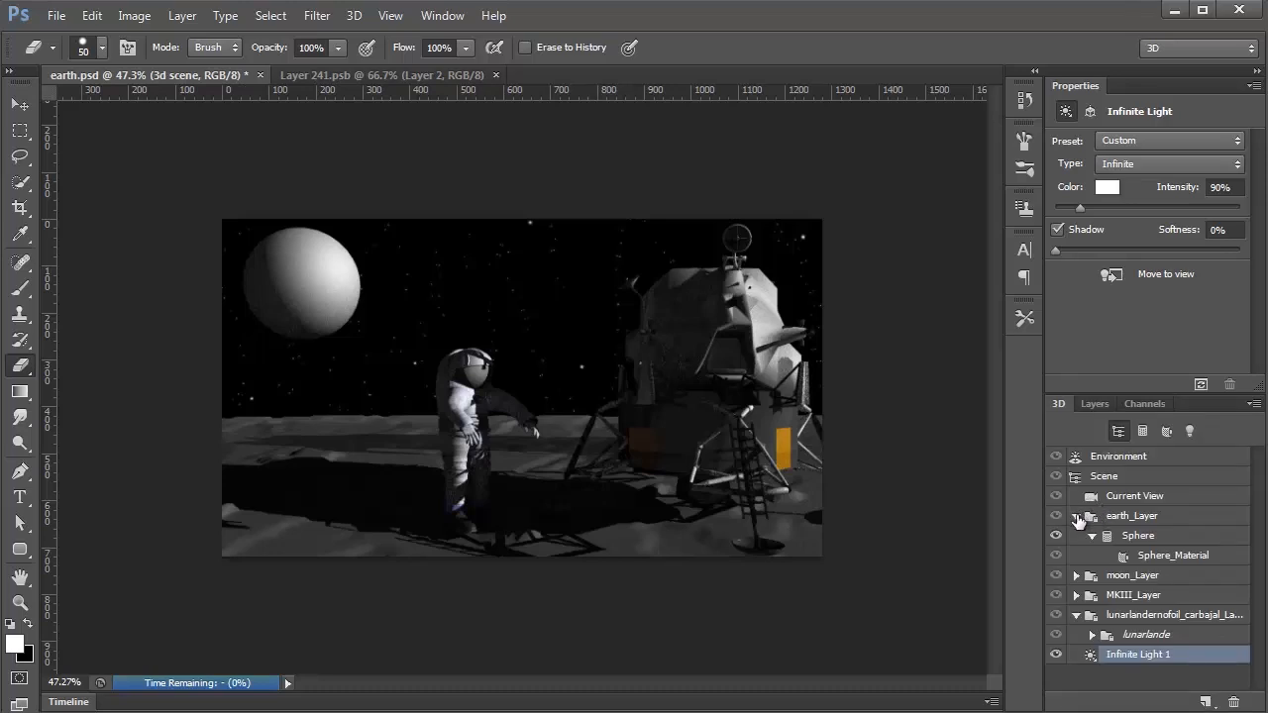
{"action": "left_click", "coordinate": [1078, 516]}
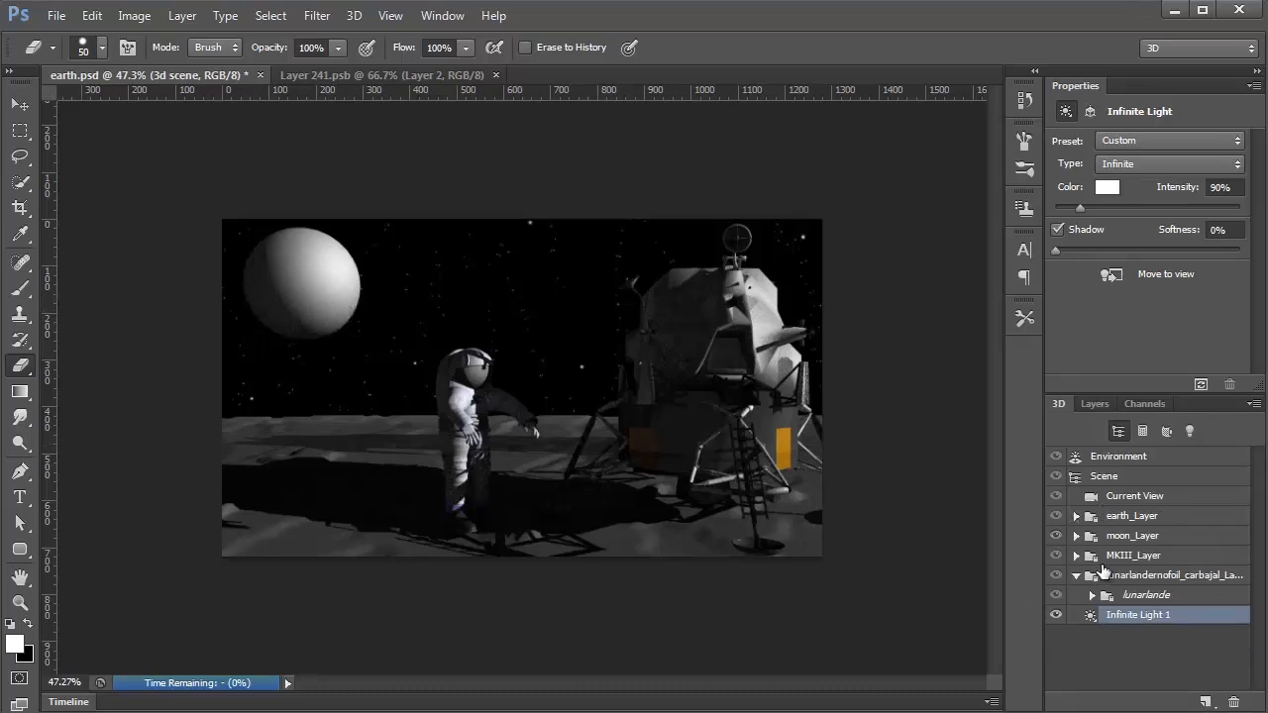
{"action": "left_click", "coordinate": [1129, 516]}
{"action": "left_click", "coordinate": [1077, 516]}
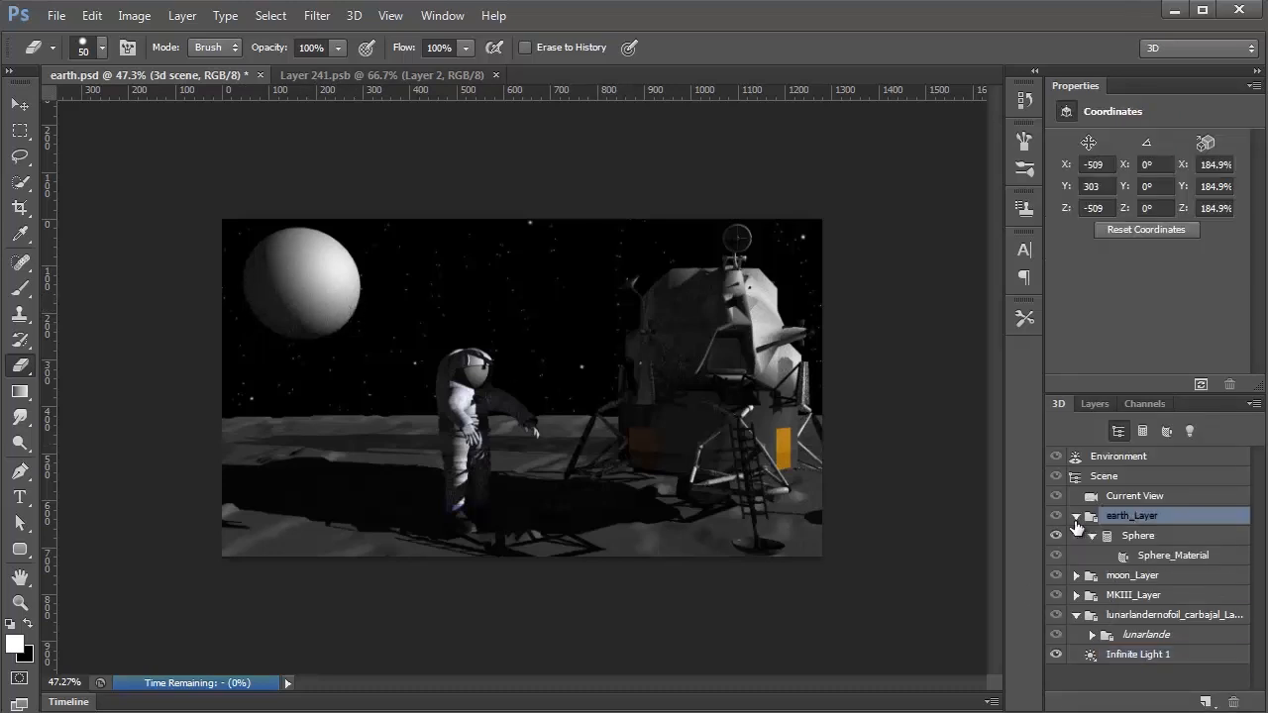
{"action": "left_click", "coordinate": [1171, 558]}
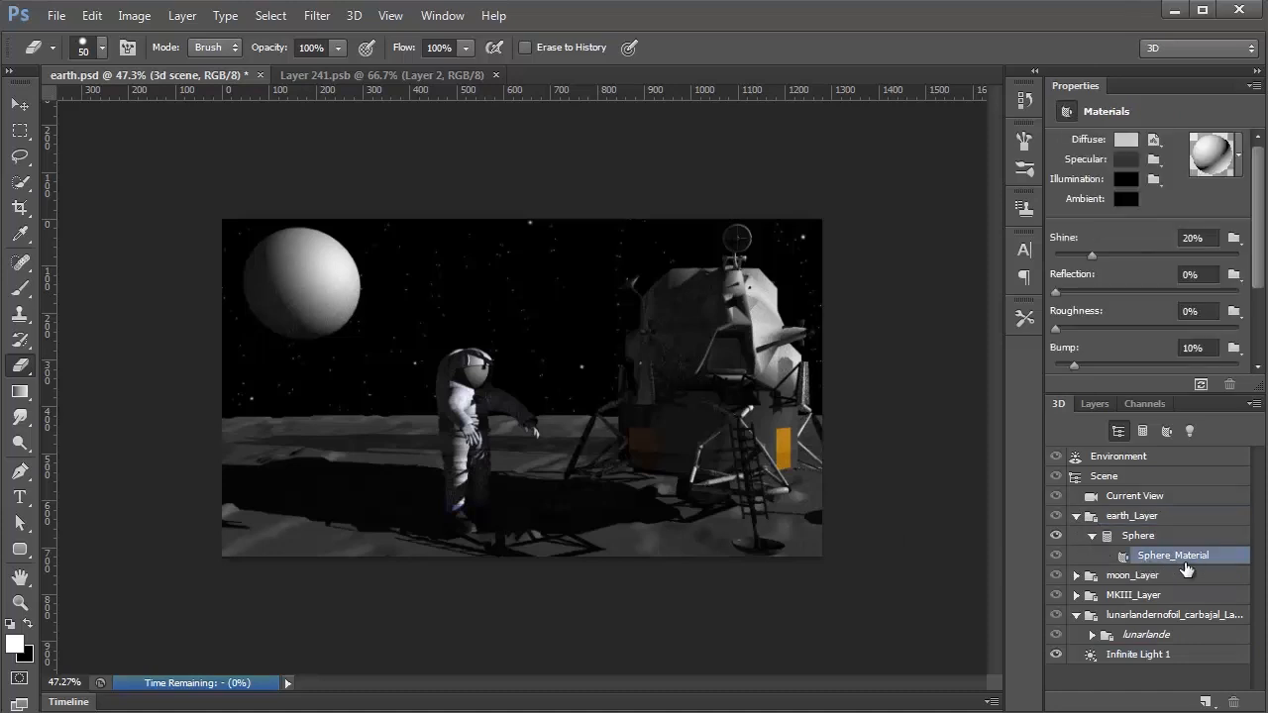
Try a green diffuse color on the earth sphere's material and undo the change
{"action": "left_click", "coordinate": [1127, 140]}
{"action": "left_click", "coordinate": [752, 451]}
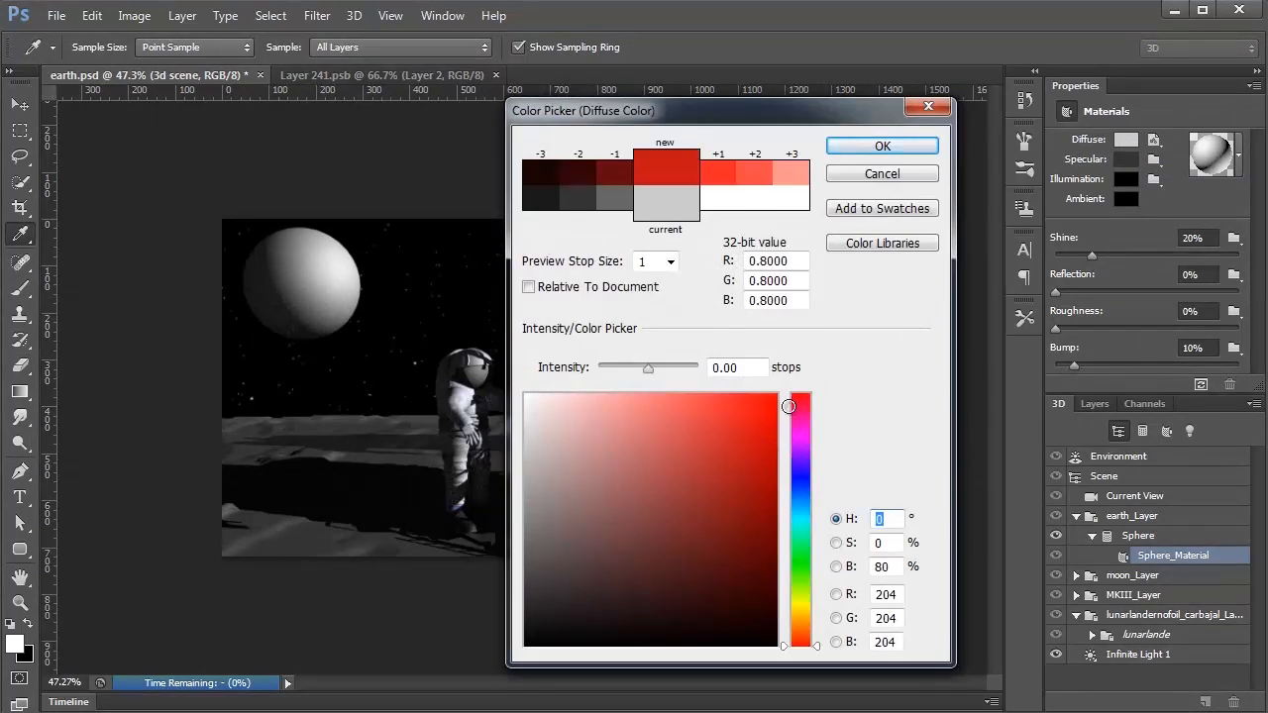
{"action": "left_click", "coordinate": [805, 553]}
{"action": "left_click", "coordinate": [934, 145]}
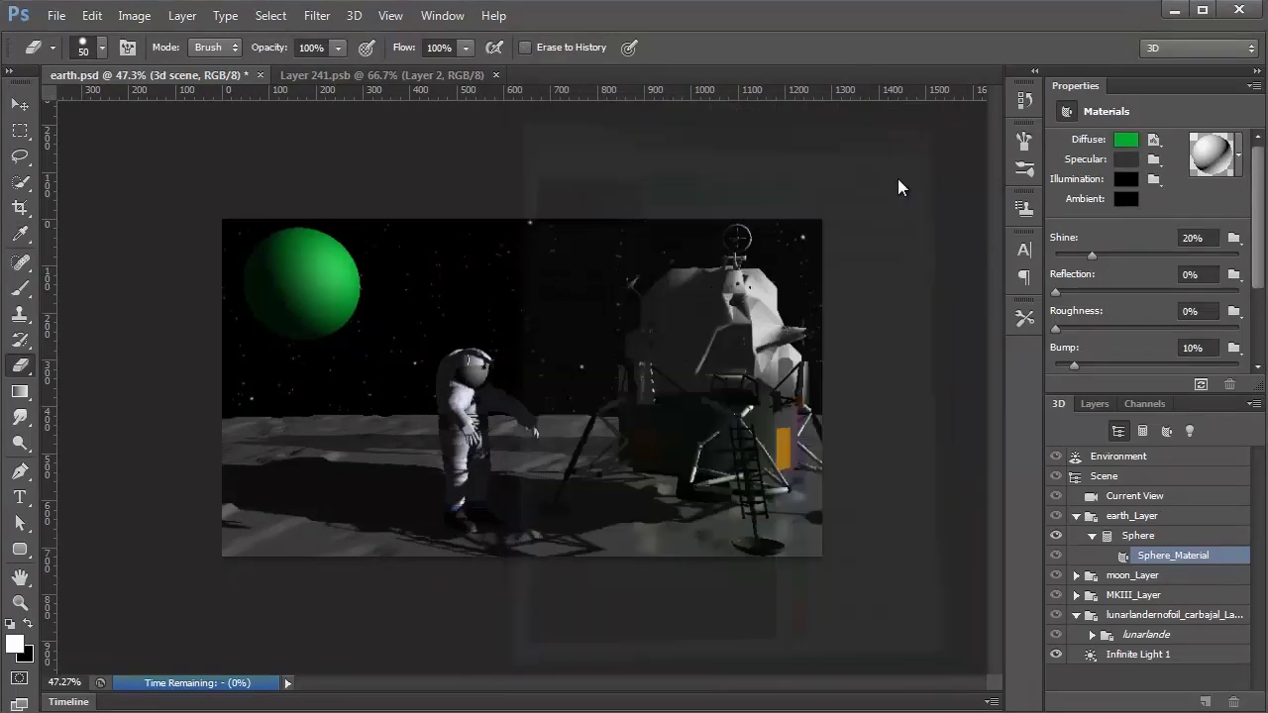
{"action": "key", "text": "ctrl+z"}
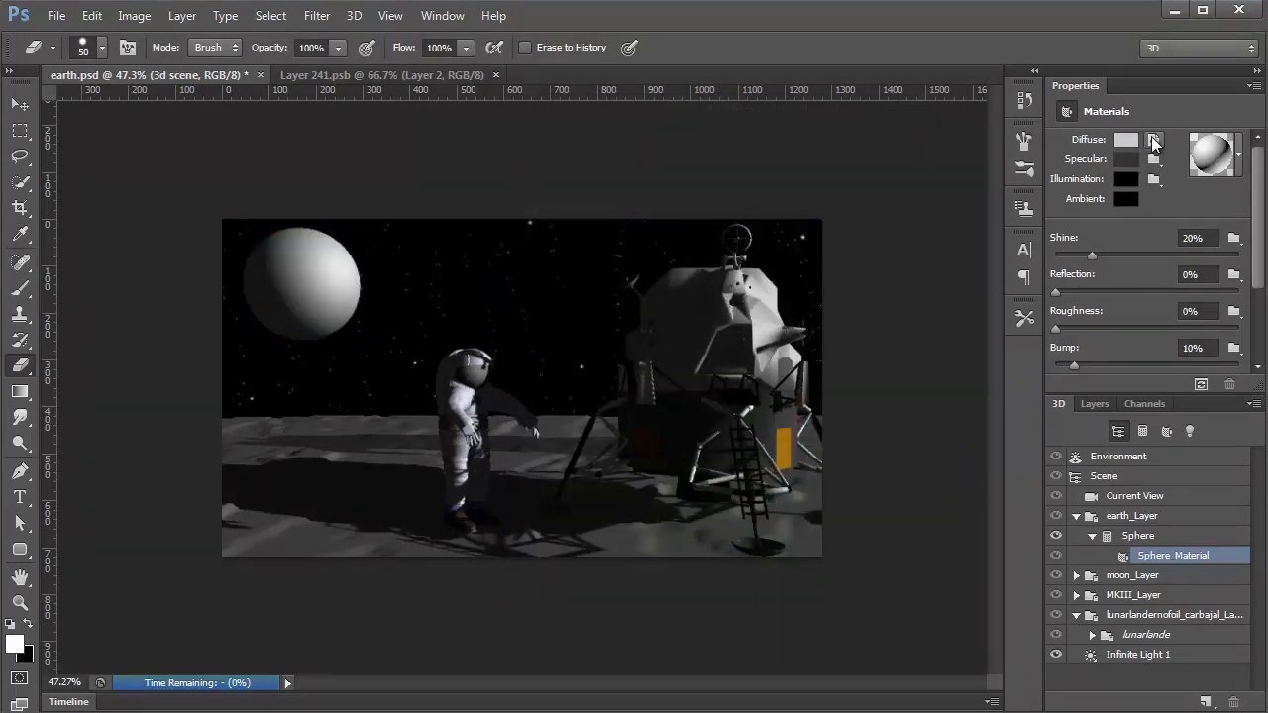
Open the diffuse texture of the earth sphere's material for editing
{"action": "left_click", "coordinate": [1154, 141]}
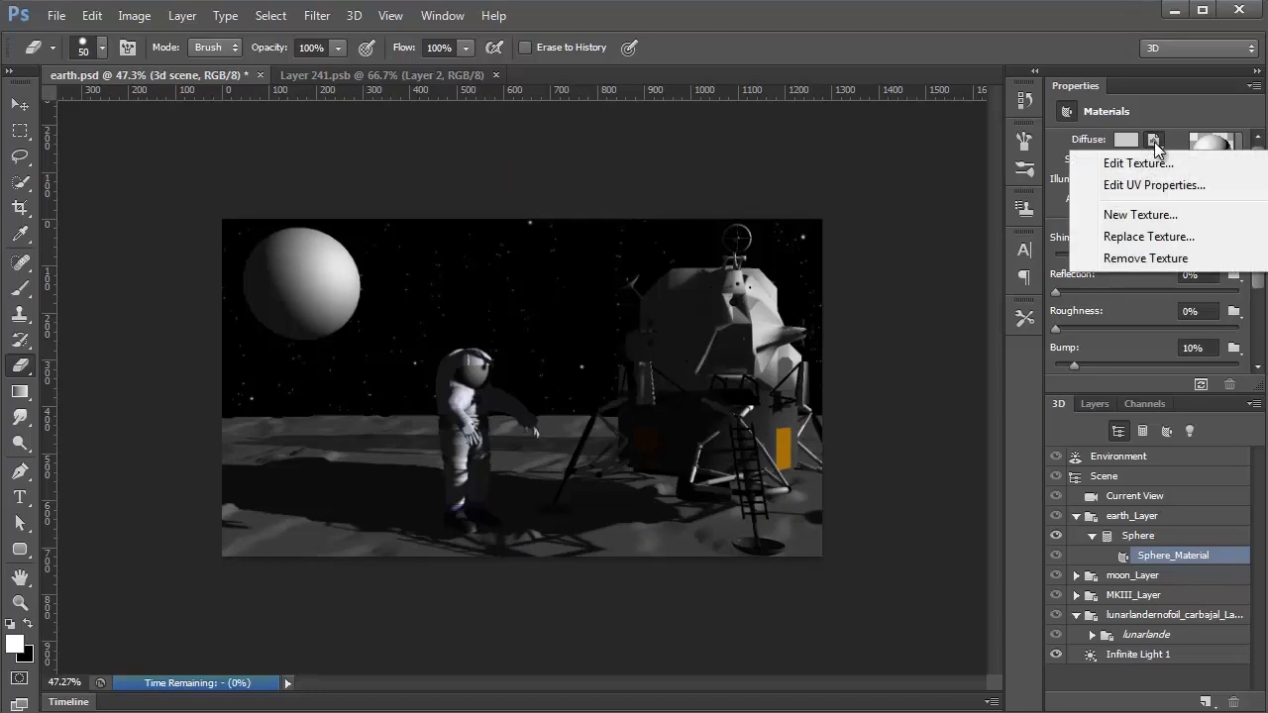
{"action": "left_click", "coordinate": [1169, 142]}
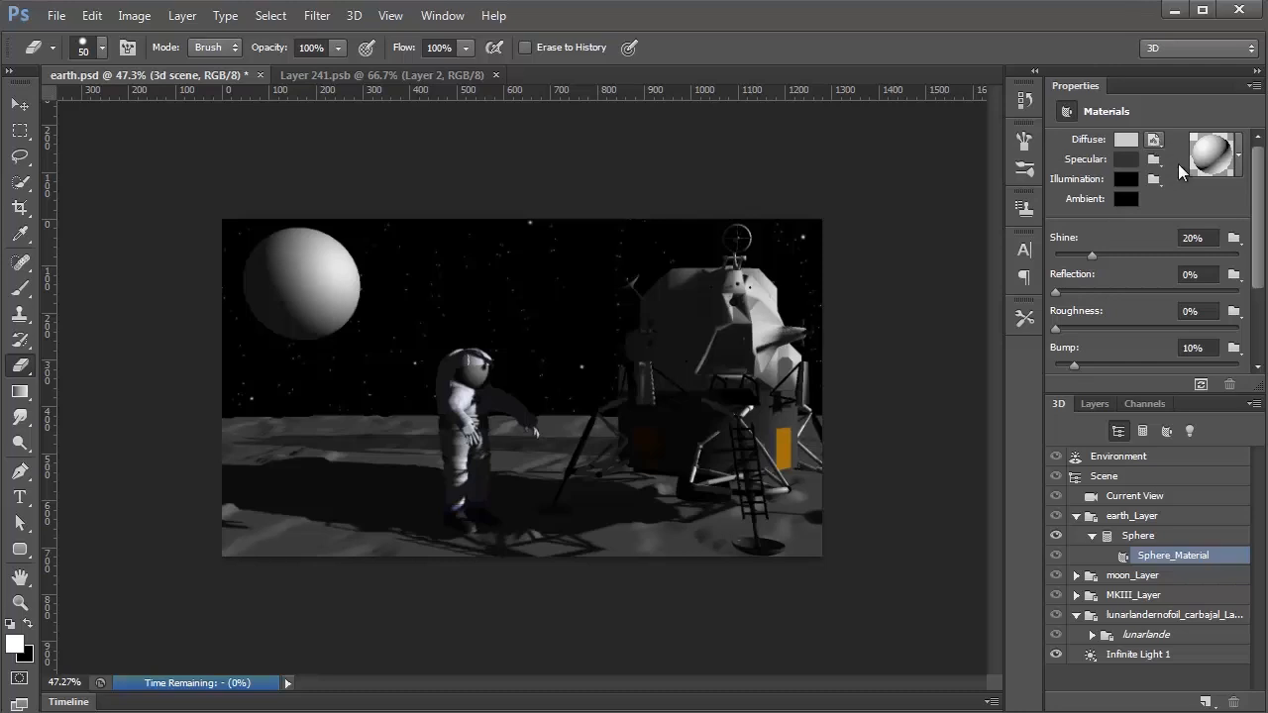
{"action": "left_click", "coordinate": [1154, 142]}
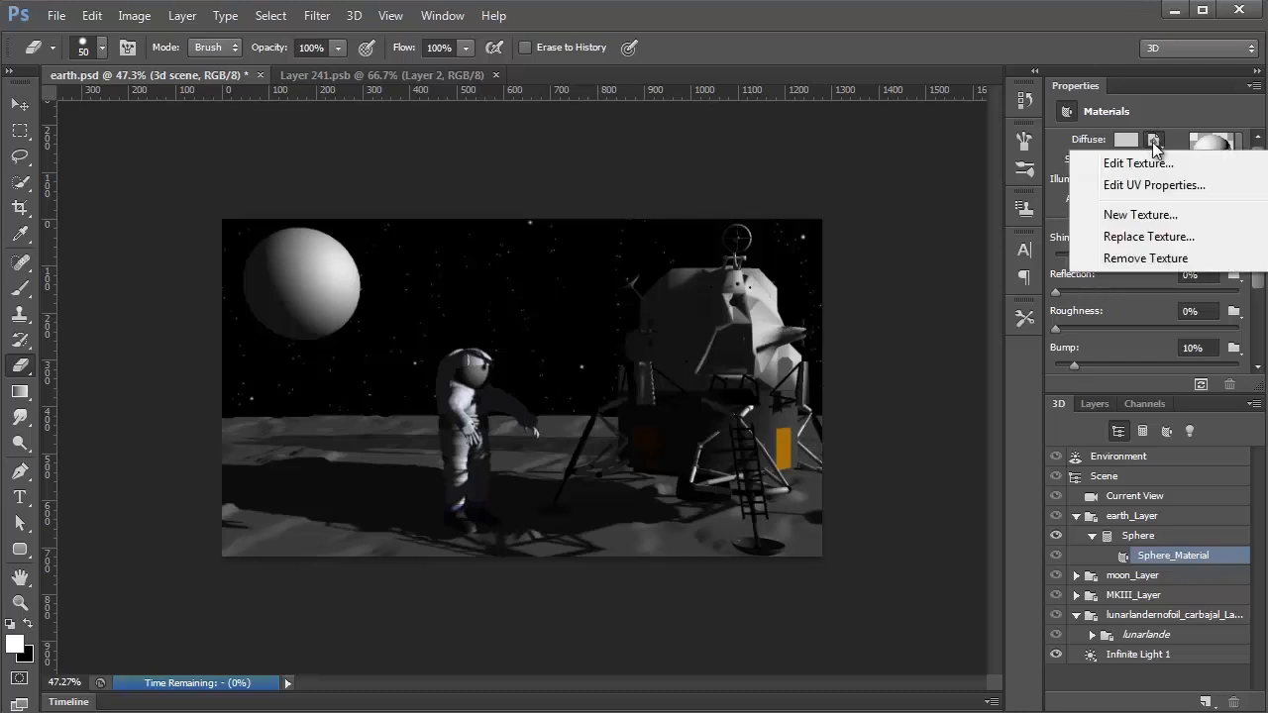
{"action": "left_click", "coordinate": [1149, 164]}
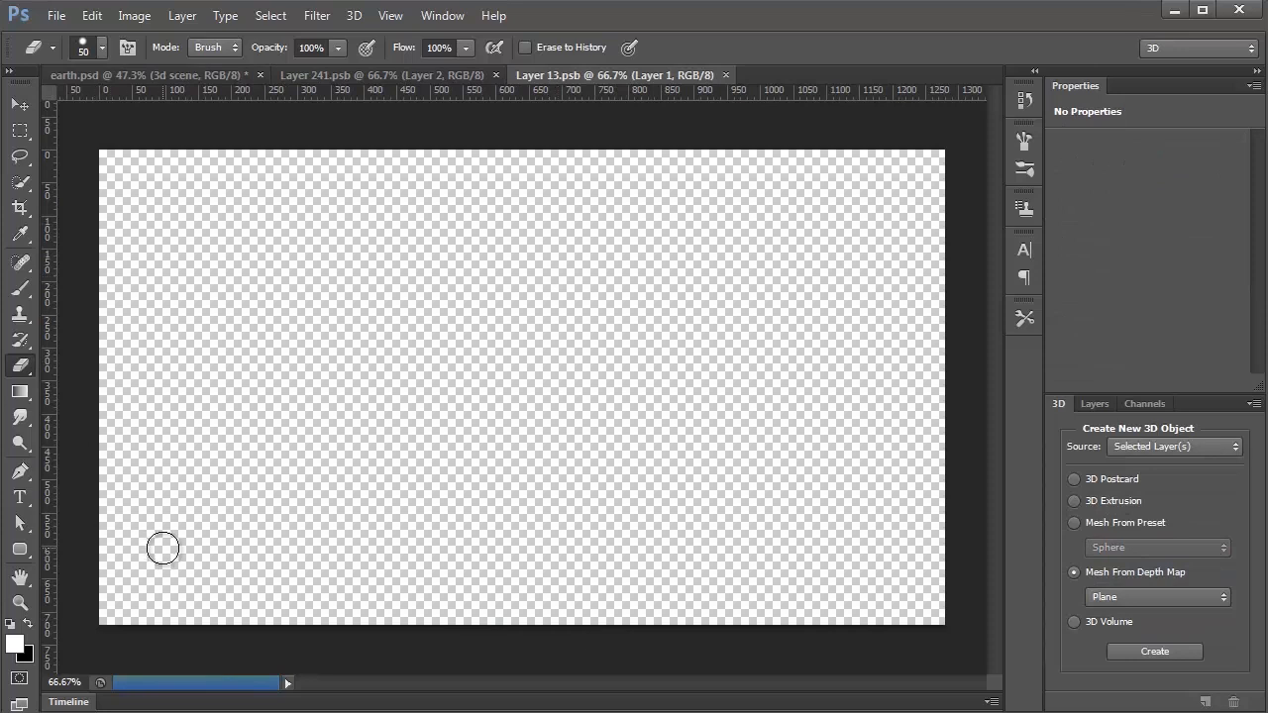
Select roughly the left half of the texture canvas and fill it with bright green
{"action": "left_click", "coordinate": [22, 130]}
{"action": "left_click_drag", "start_coordinate": [87, 133], "coordinate": [81, 678]}
{"action": "left_click", "coordinate": [14, 643]}
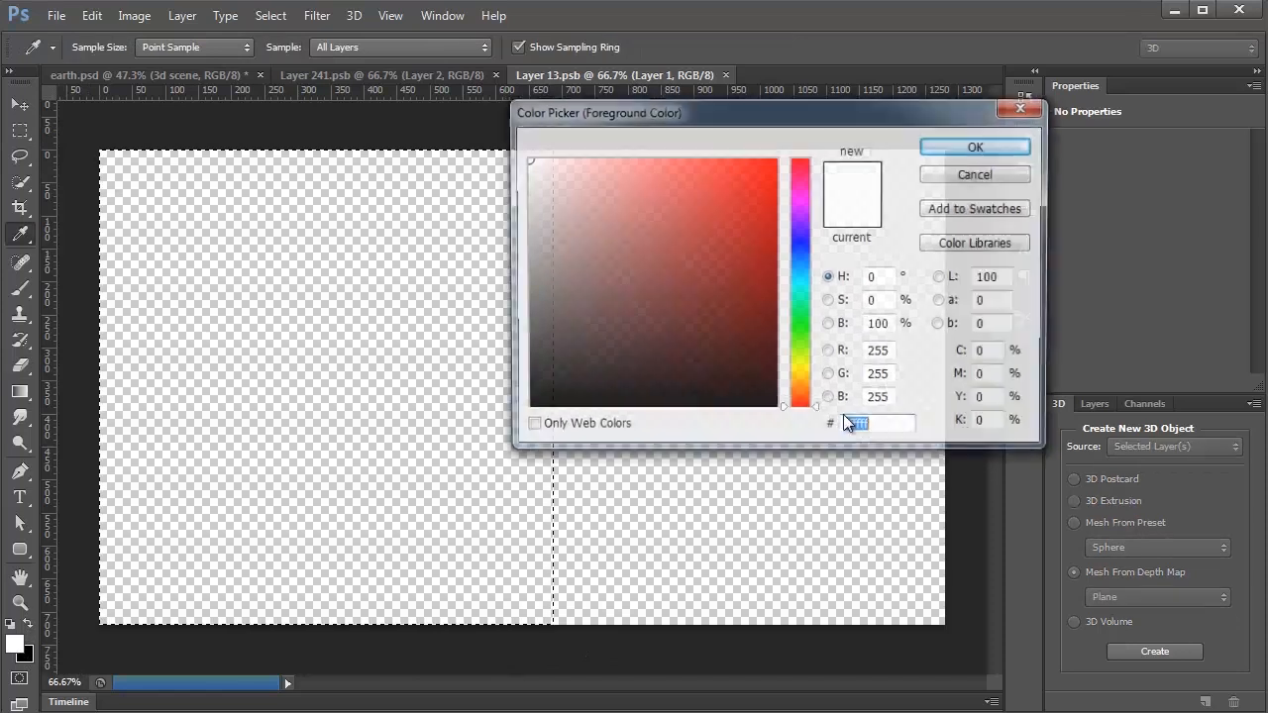
{"action": "left_click", "coordinate": [802, 327]}
{"action": "left_click", "coordinate": [727, 208]}
{"action": "left_click", "coordinate": [941, 147]}
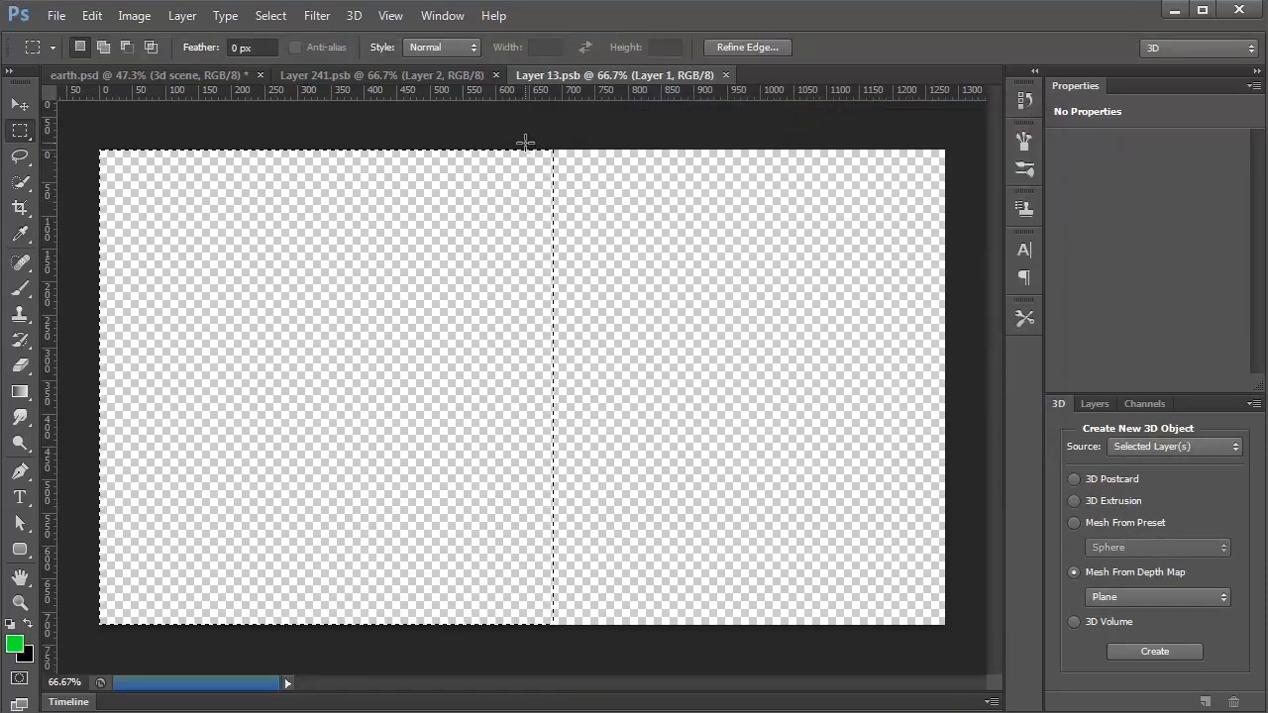
{"action": "key", "text": "alt+BackSpace"}
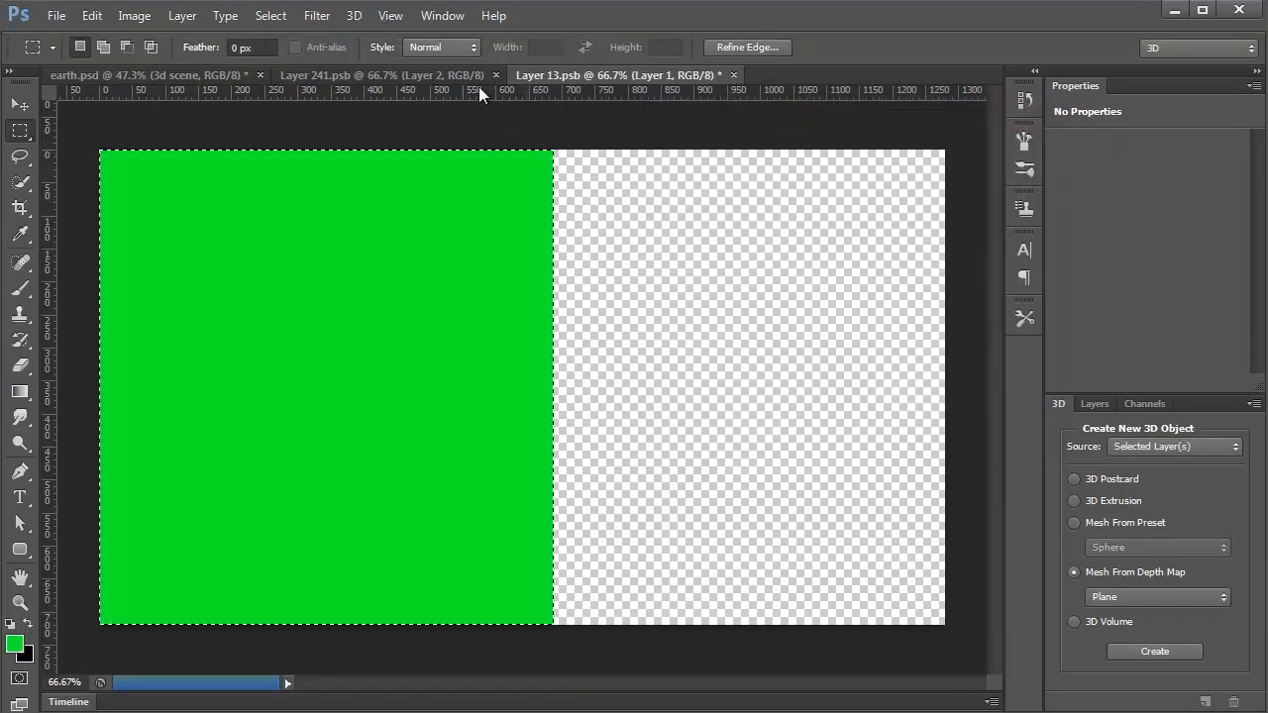
Check the green texture on the sphere in earth.psd, shift the green area toward the texture's right side, and check the sphere again
{"action": "left_click", "coordinate": [195, 76]}
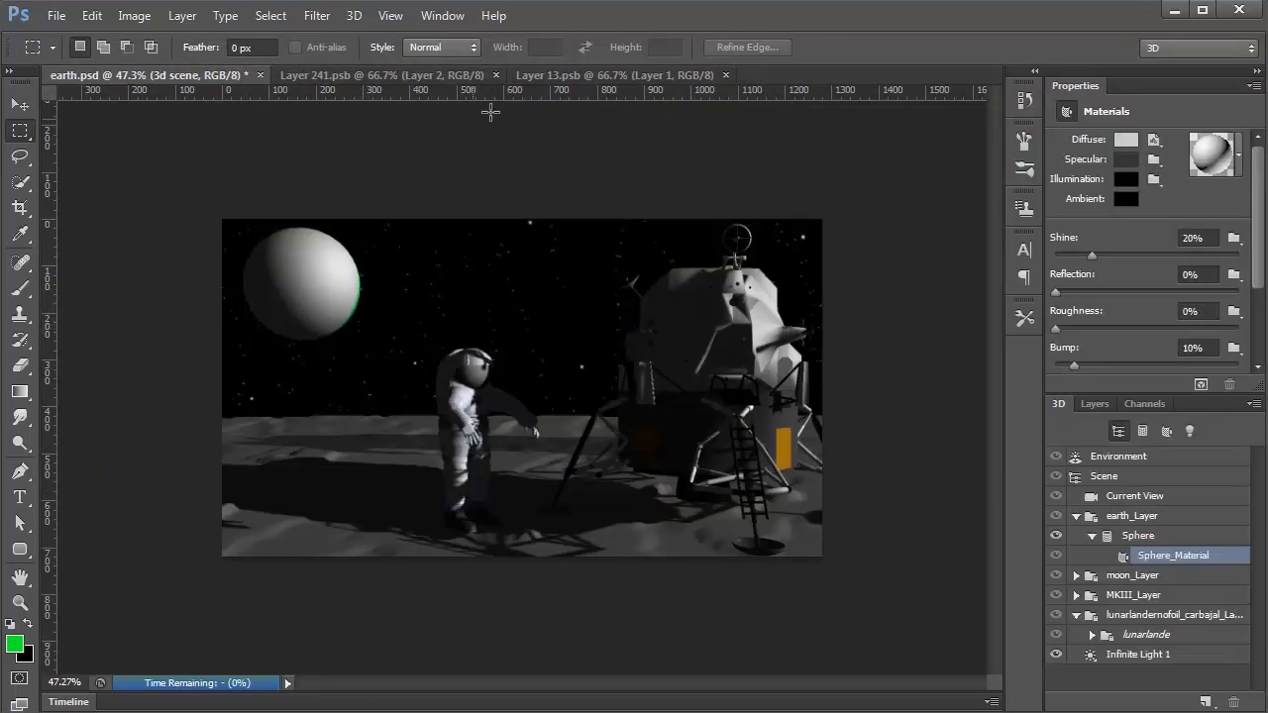
{"action": "left_click", "coordinate": [616, 76]}
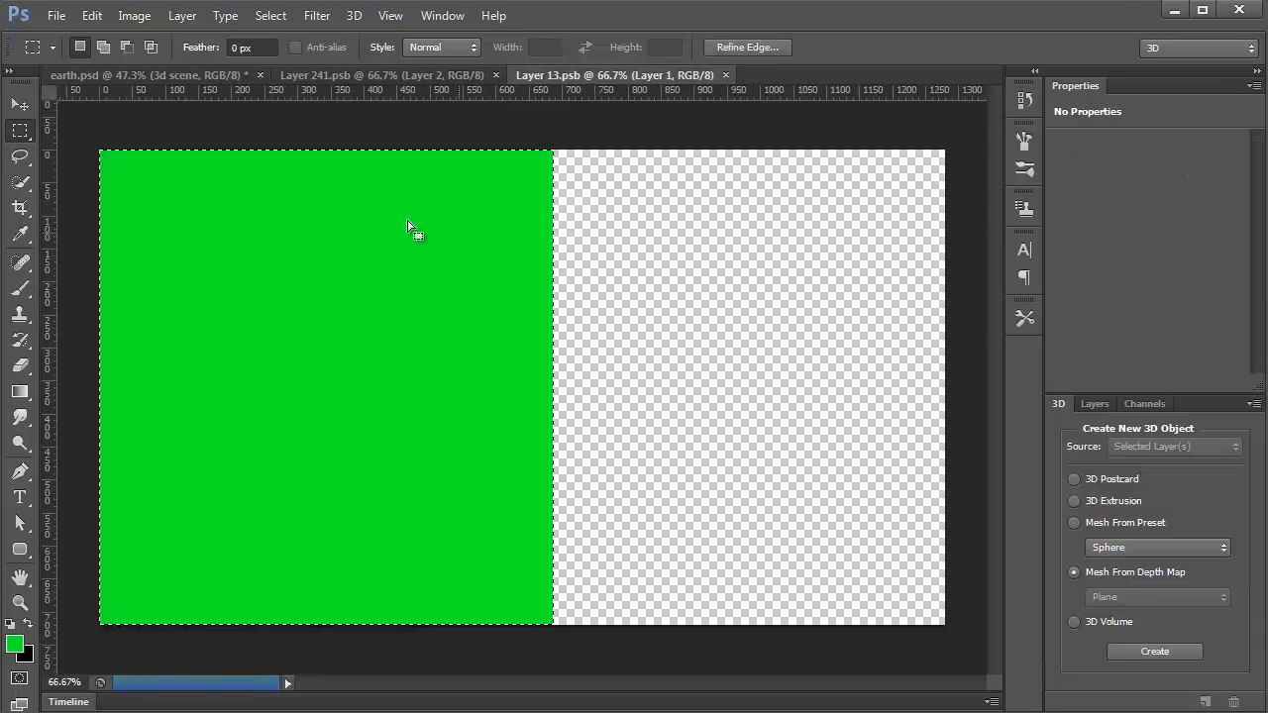
{"action": "left_click", "coordinate": [21, 104]}
{"action": "left_click_drag", "start_coordinate": [358, 282], "coordinate": [713, 297]}
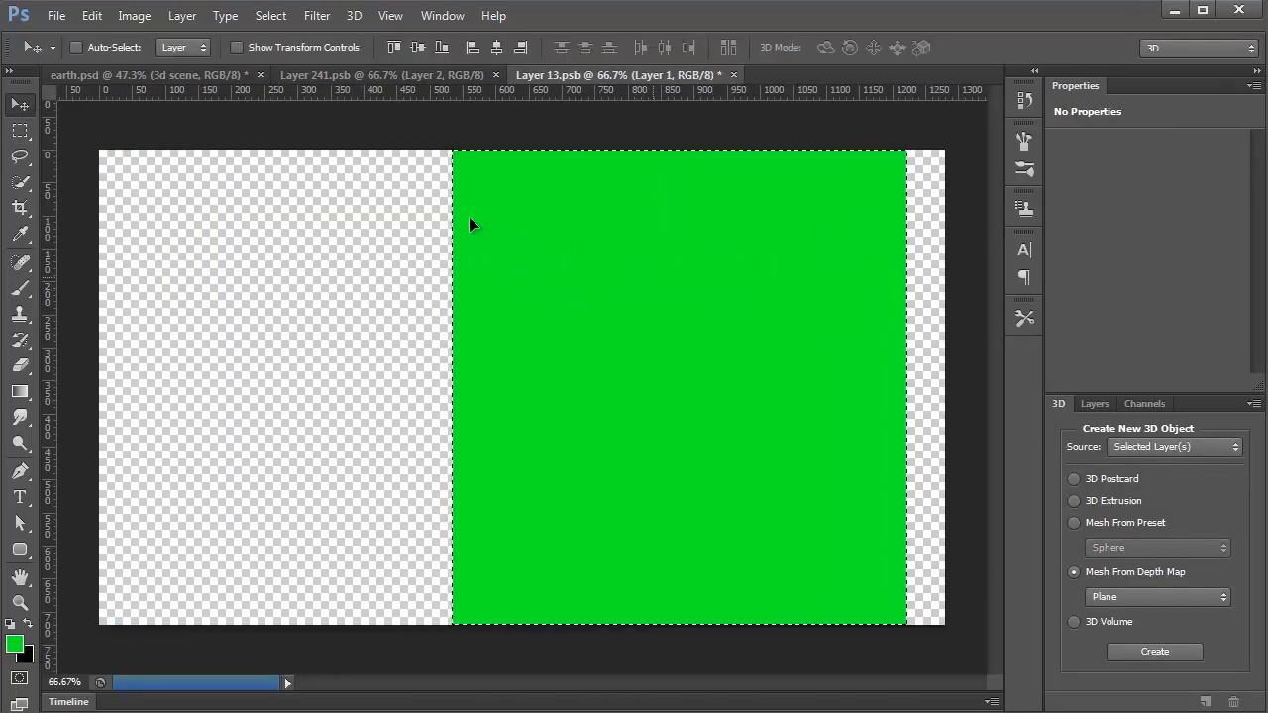
{"action": "left_click", "coordinate": [189, 75]}
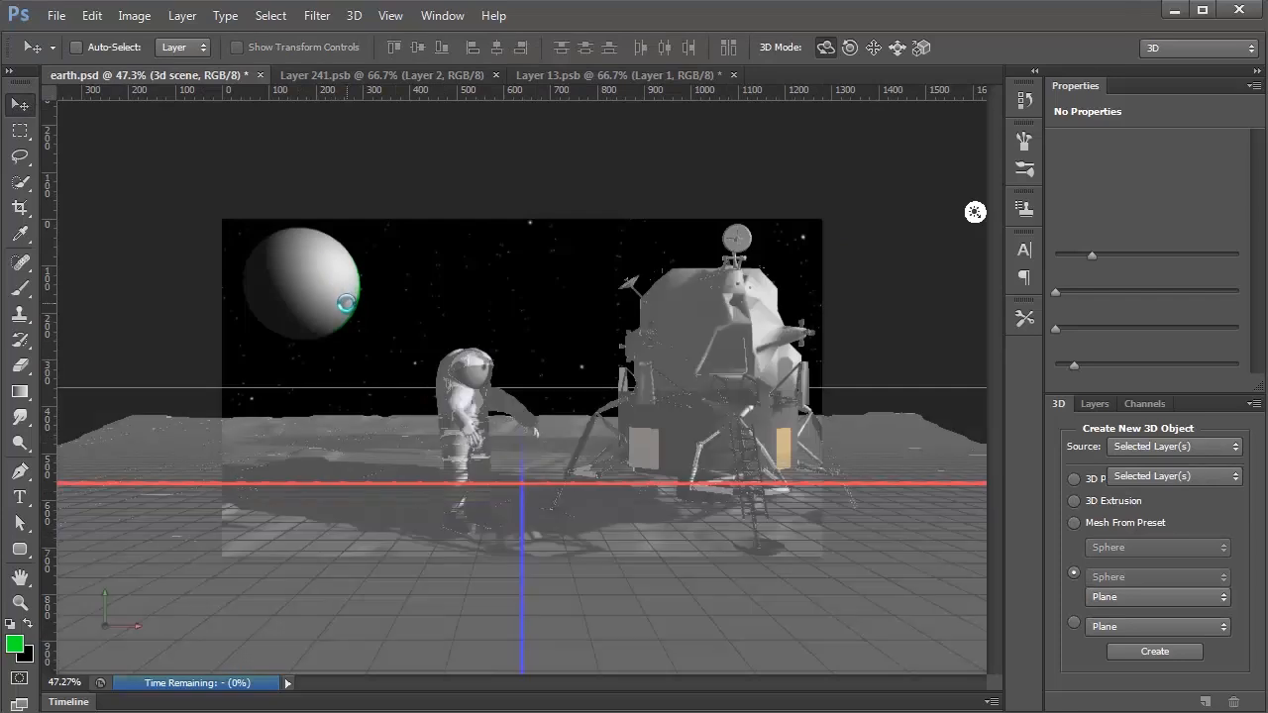
{"action": "left_click", "coordinate": [342, 292]}
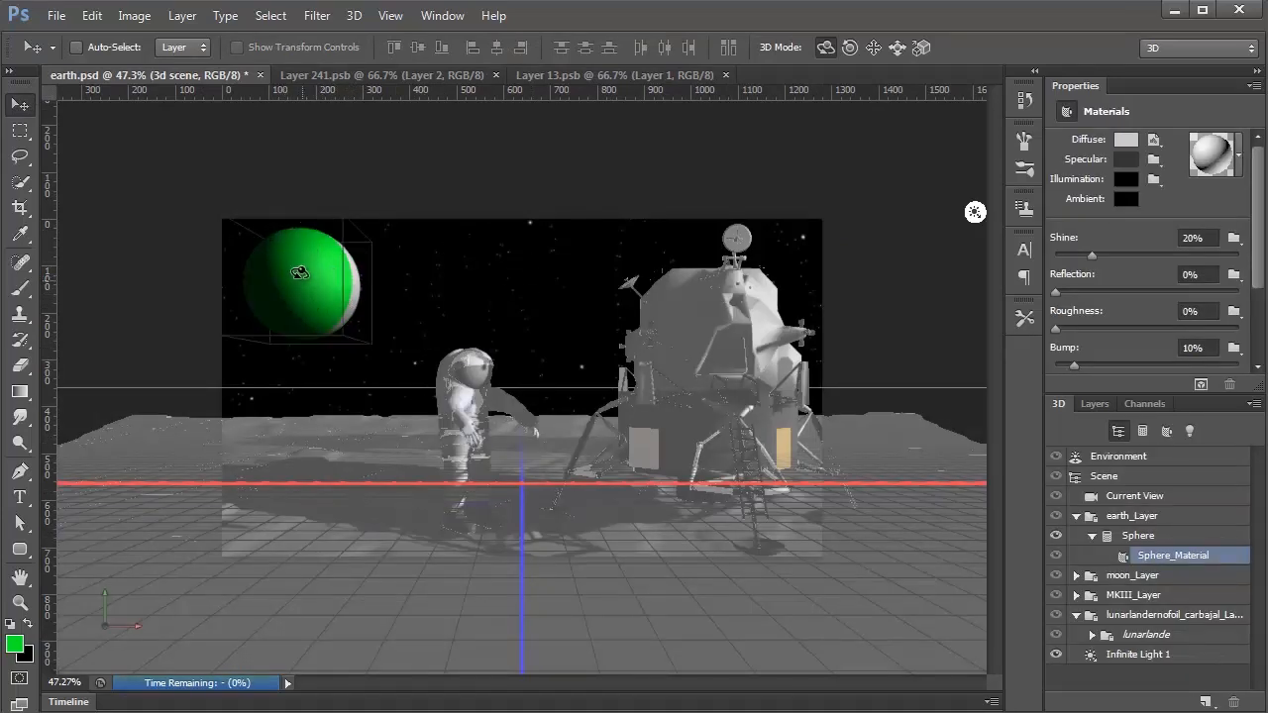
Try a red diffuse color behind the sphere's green texture and cancel it
{"action": "left_click", "coordinate": [1123, 146]}
{"action": "left_click", "coordinate": [753, 447]}
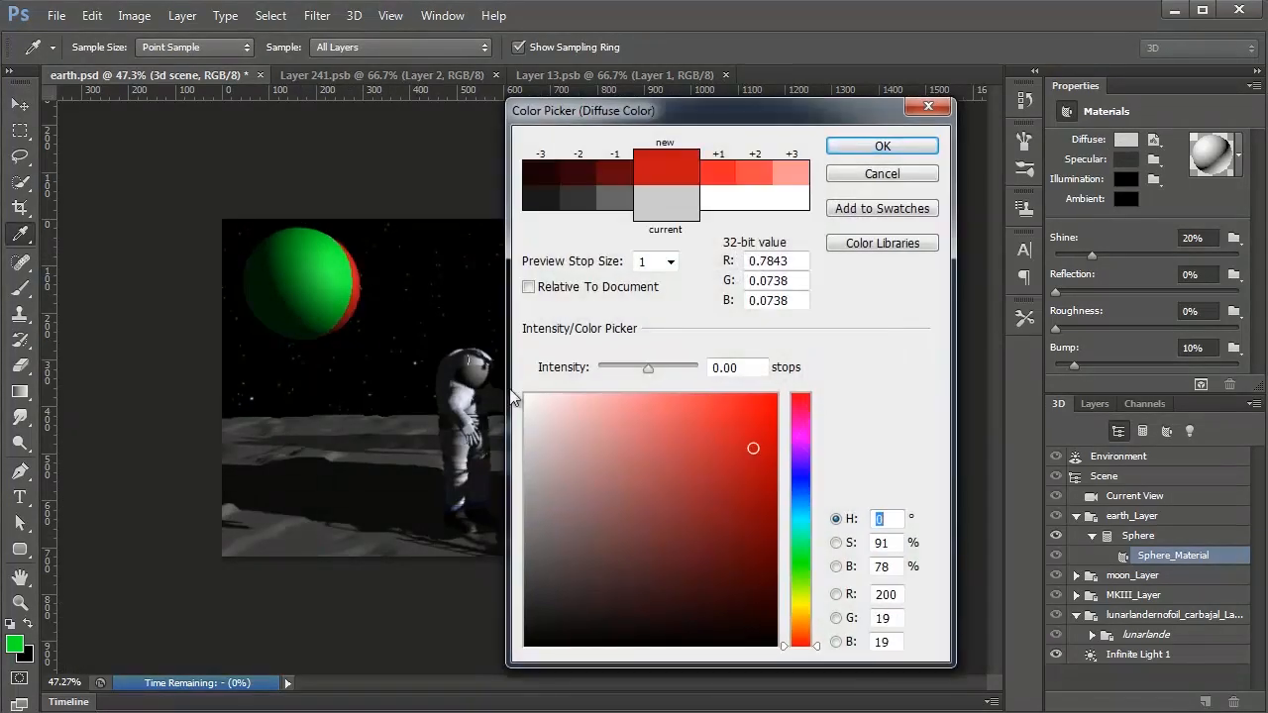
{"action": "left_click", "coordinate": [882, 174]}
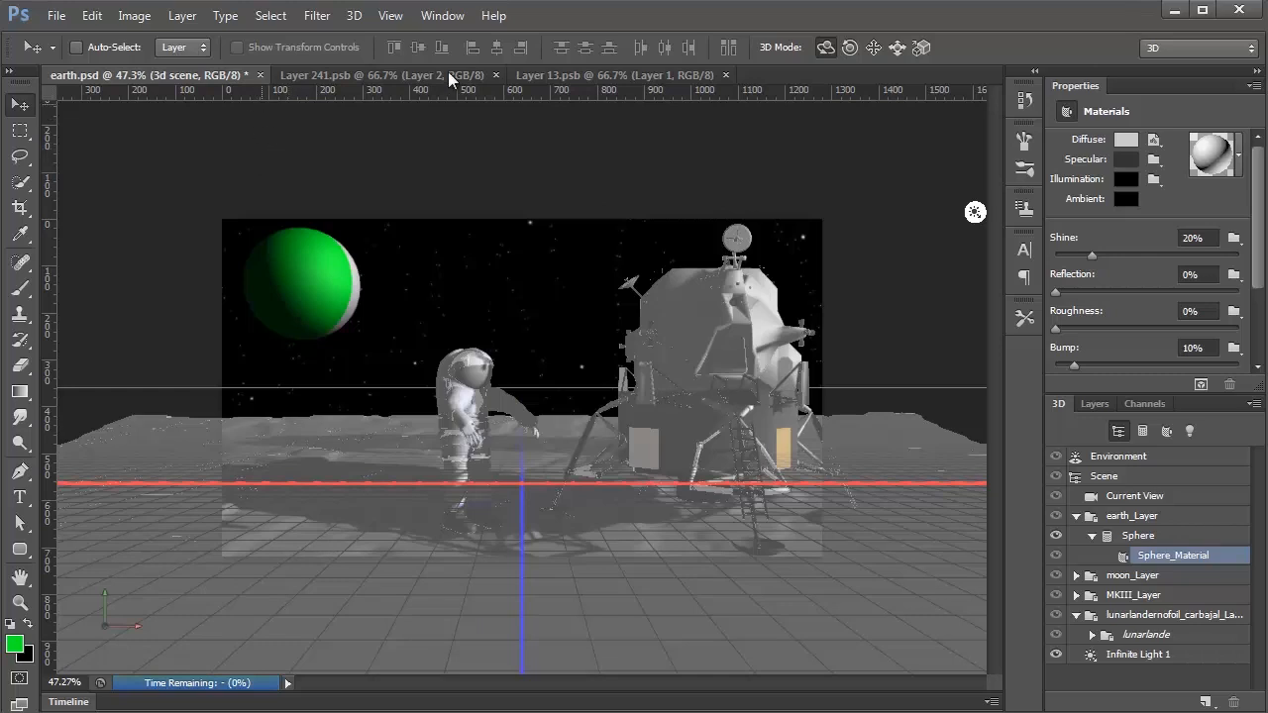
Select the entire canvas of the Layer 13.psb texture, delete the green fill and deselect
{"action": "left_click", "coordinate": [644, 75]}
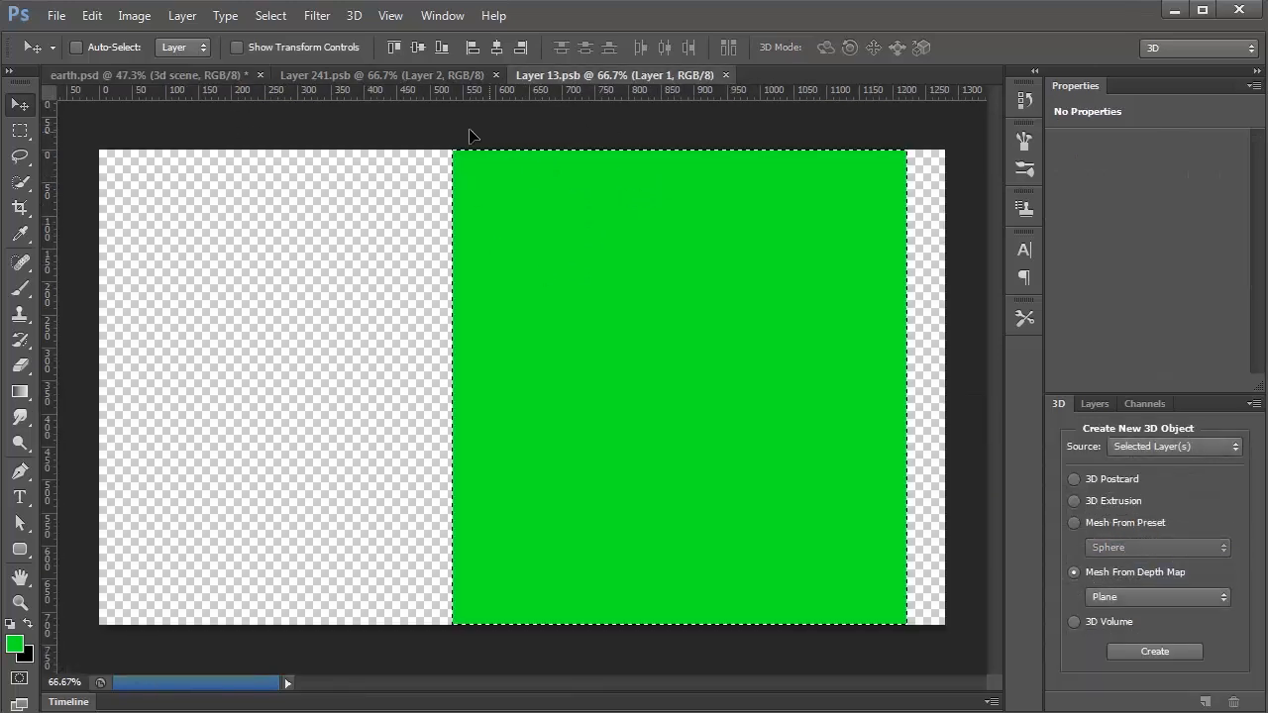
{"action": "key", "text": "m"}
{"action": "left_click_drag", "start_coordinate": [87, 133], "coordinate": [1015, 679]}
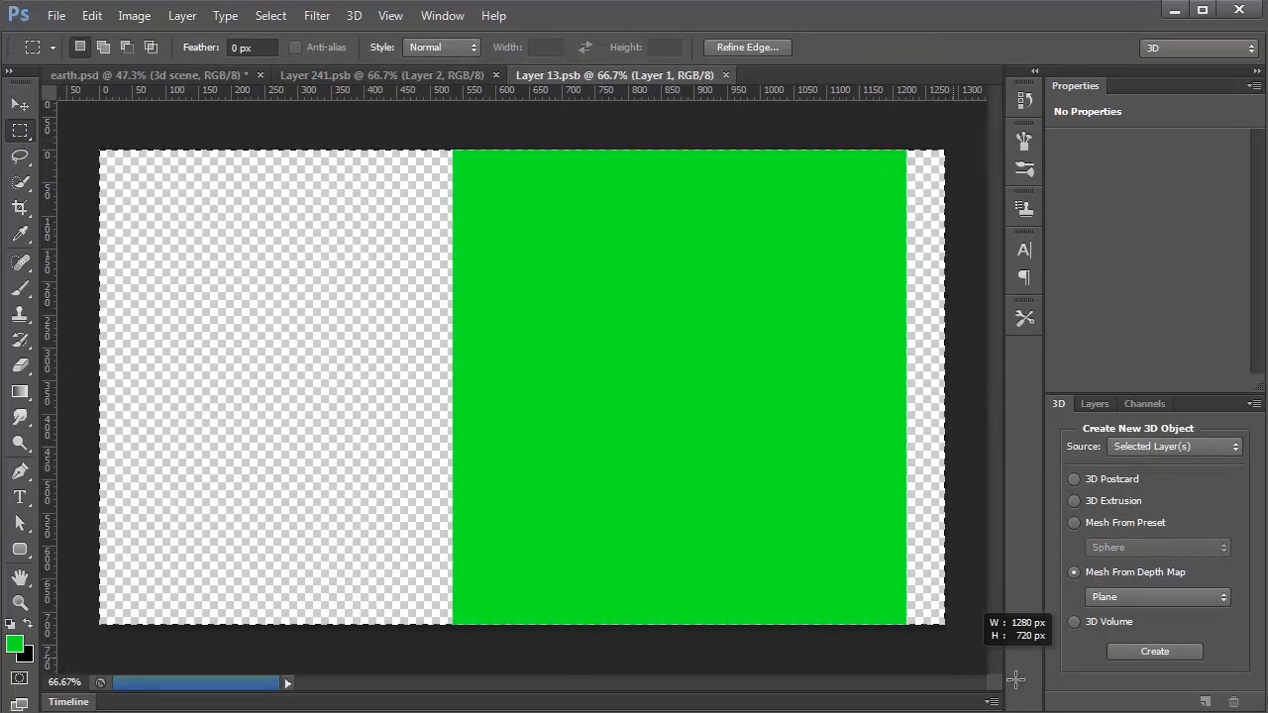
{"action": "key", "text": "Delete"}
{"action": "key", "text": "ctrl+d"}
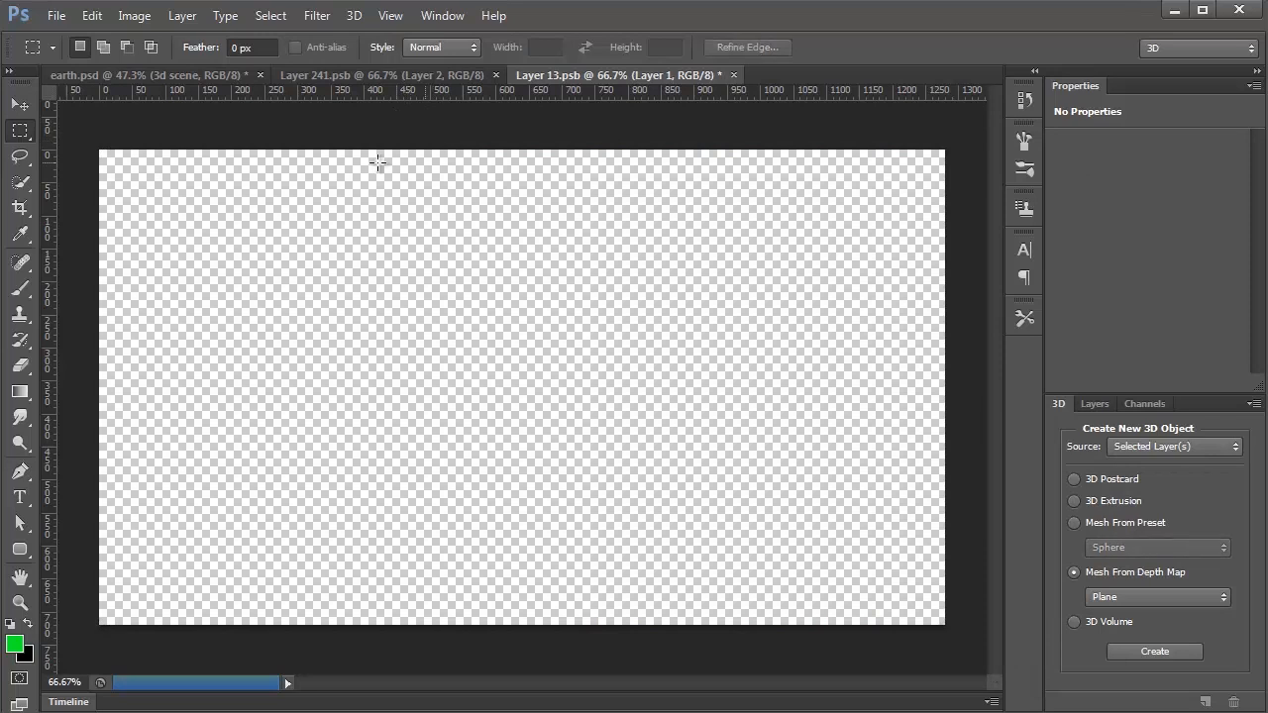
Place earth-texture.jpg from the assets folder into the Layer 13.psb texture
{"action": "left_click", "coordinate": [47, 22]}
{"action": "left_click", "coordinate": [103, 334]}
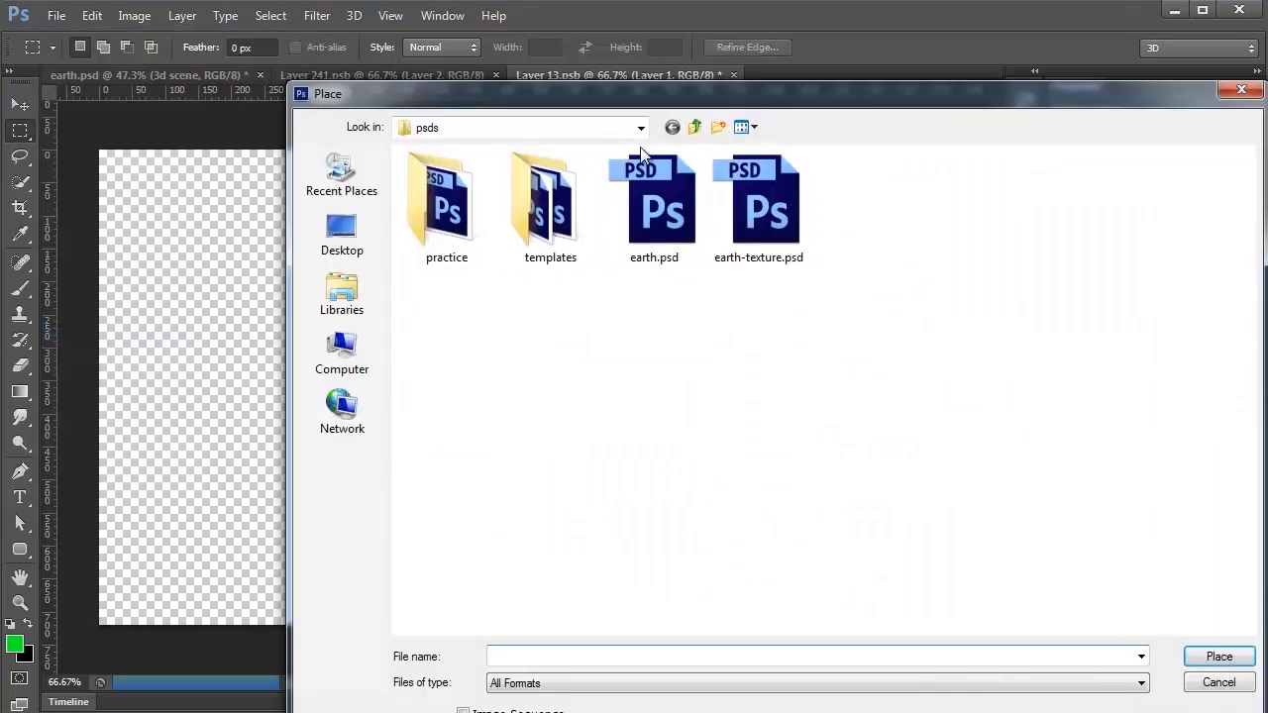
{"action": "left_click", "coordinate": [694, 127]}
{"action": "double_click", "coordinate": [451, 179]}
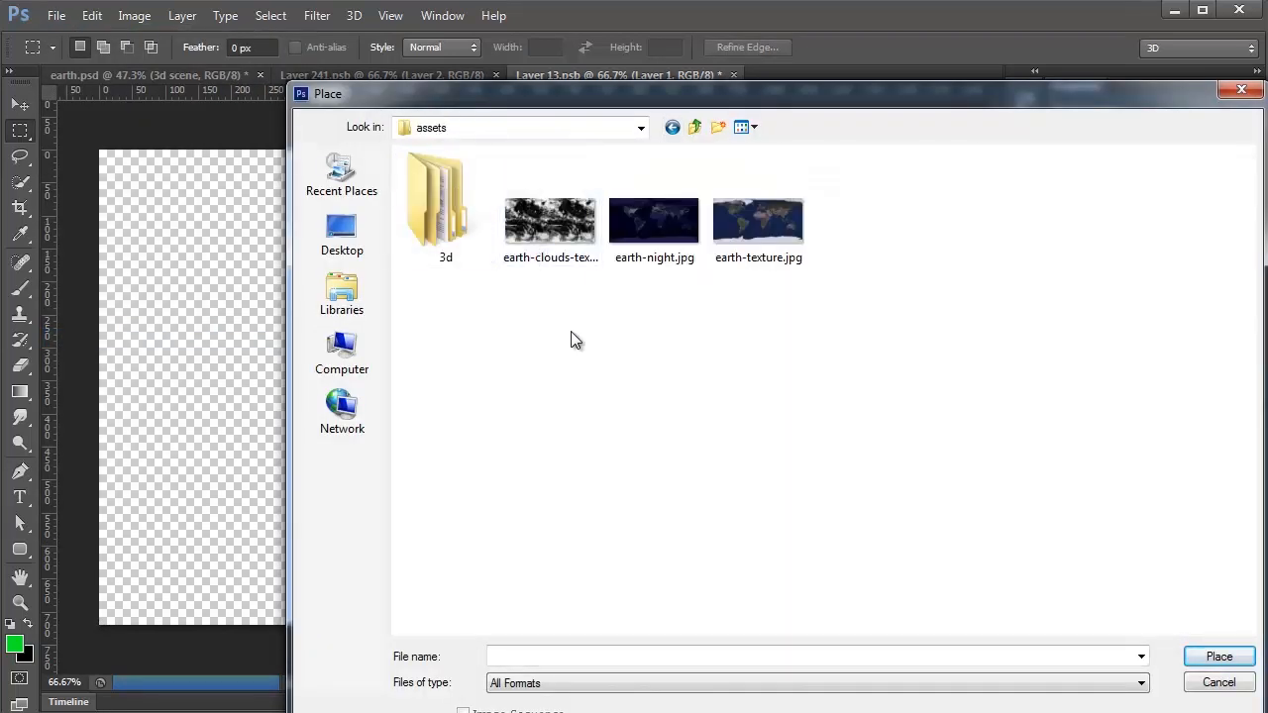
{"action": "left_click", "coordinate": [777, 261]}
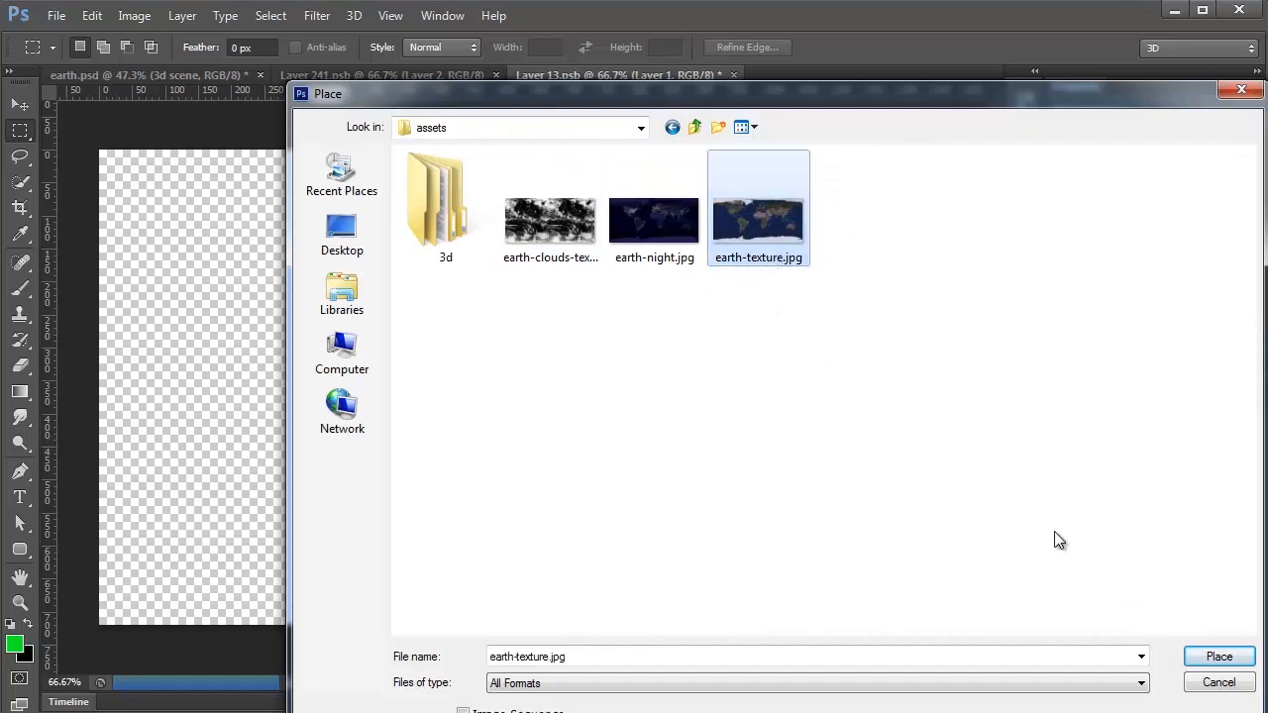
{"action": "left_click", "coordinate": [1218, 658]}
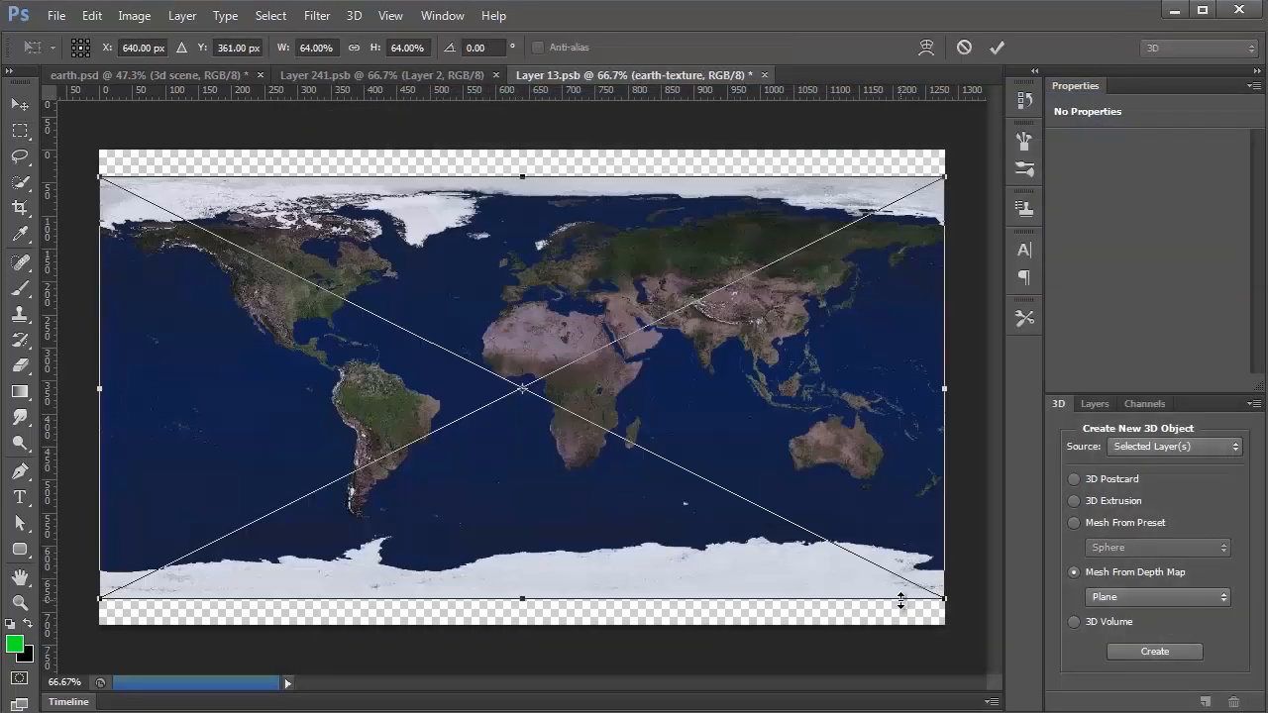
Stretch the placed earth map vertically to fill the whole canvas, commit it, and close the Layer 241.psb document
{"action": "left_click_drag", "start_coordinate": [522, 595], "coordinate": [522, 625]}
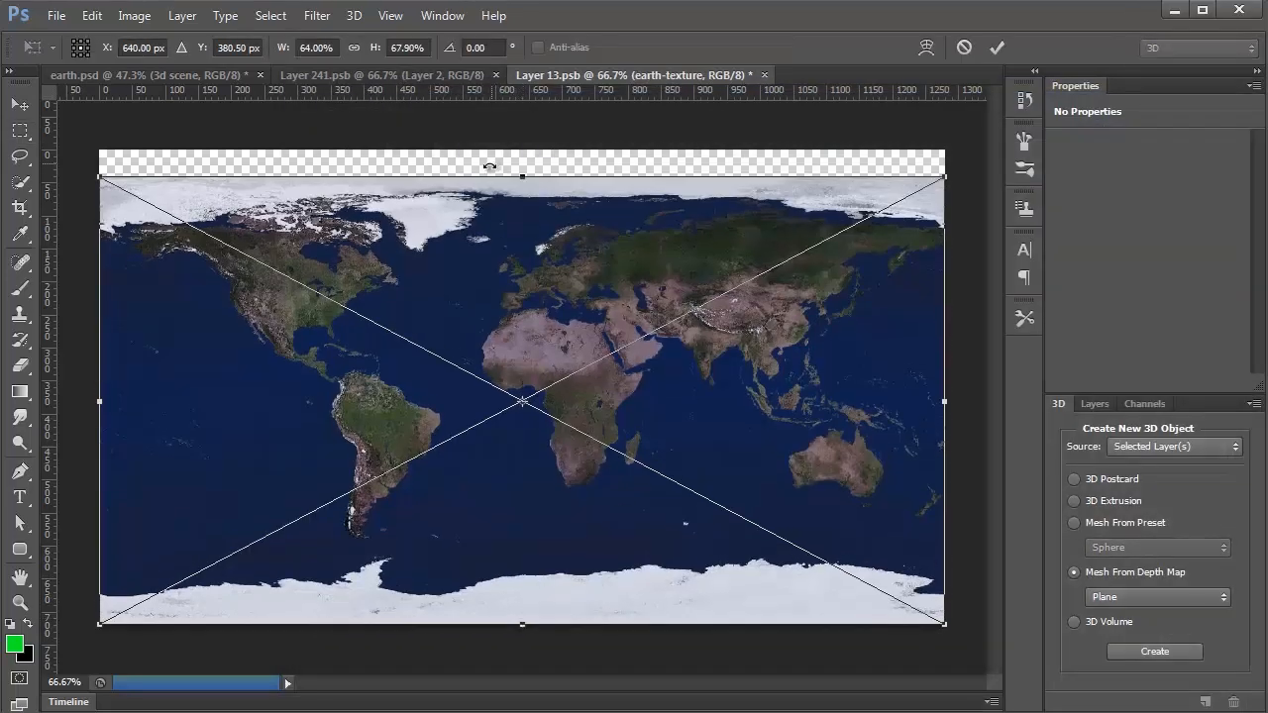
{"action": "left_click_drag", "start_coordinate": [522, 175], "coordinate": [522, 150]}
{"action": "key", "text": "Return"}
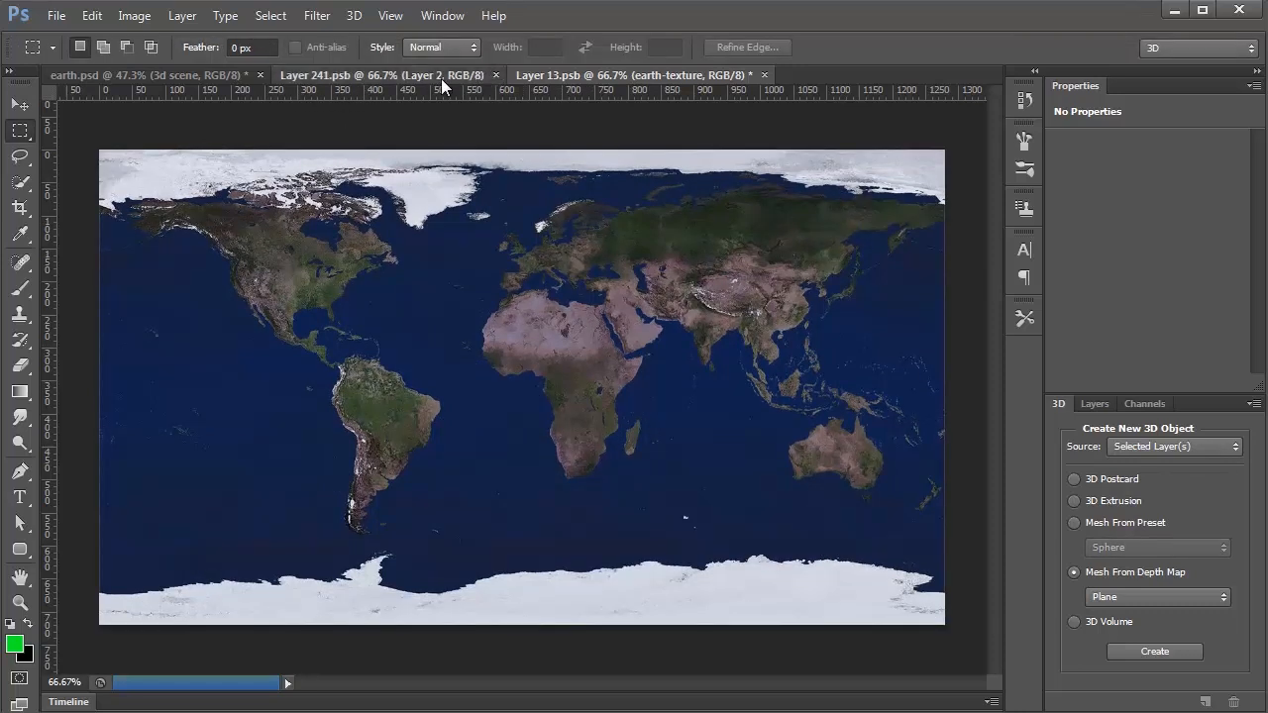
{"action": "left_click", "coordinate": [496, 75]}
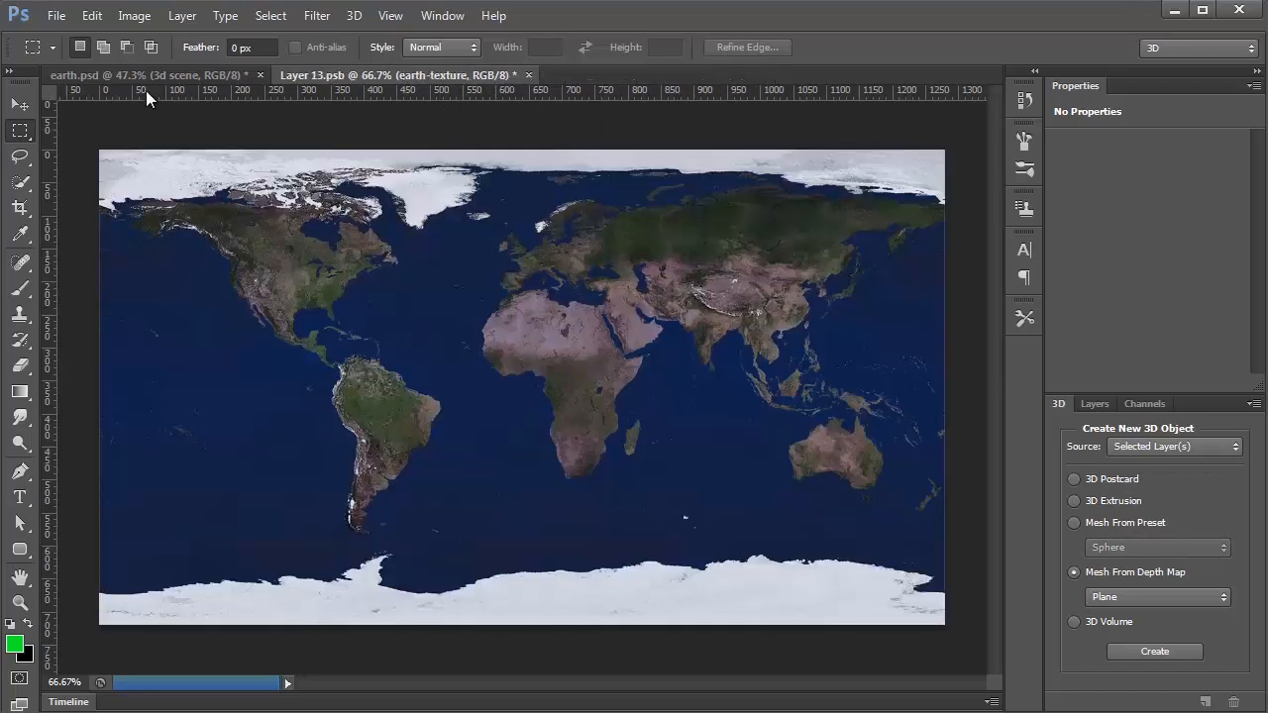
In the earth.psd scene, rotate the earth sphere about its vertical axis until the Americas face the viewer, and deselect it
{"action": "left_click", "coordinate": [149, 75]}
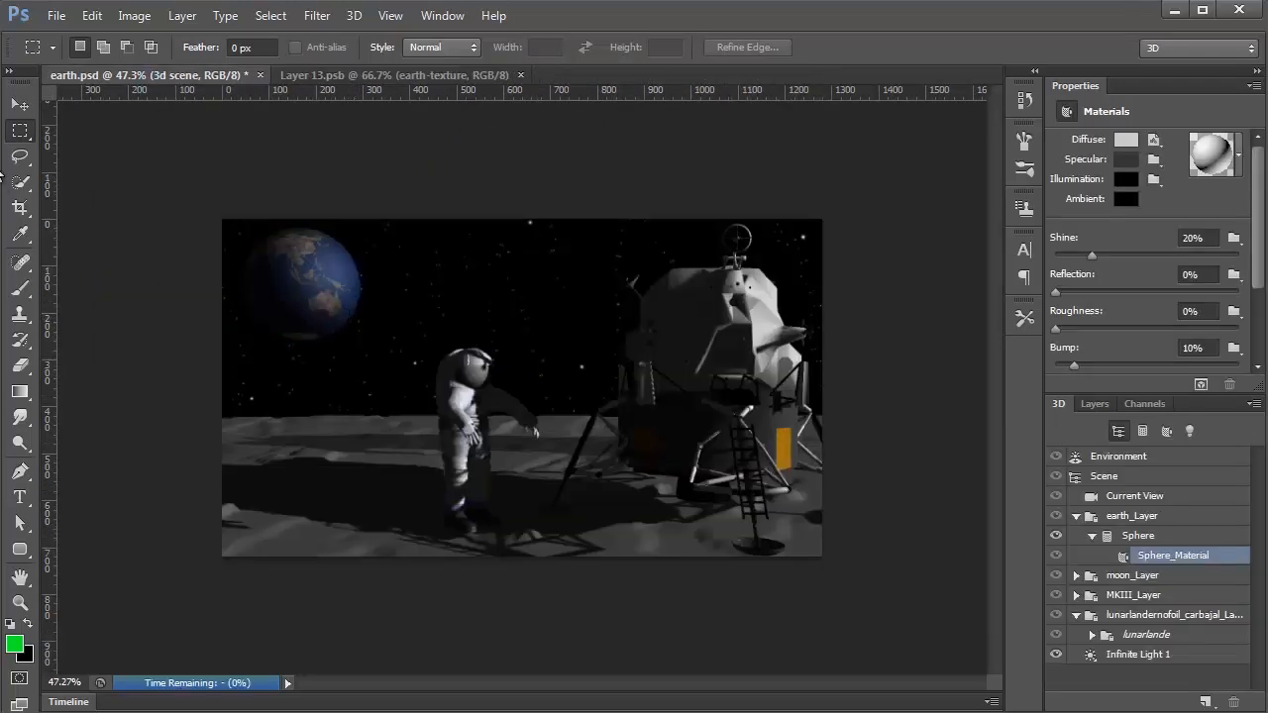
{"action": "left_click", "coordinate": [20, 103]}
{"action": "left_click", "coordinate": [302, 282]}
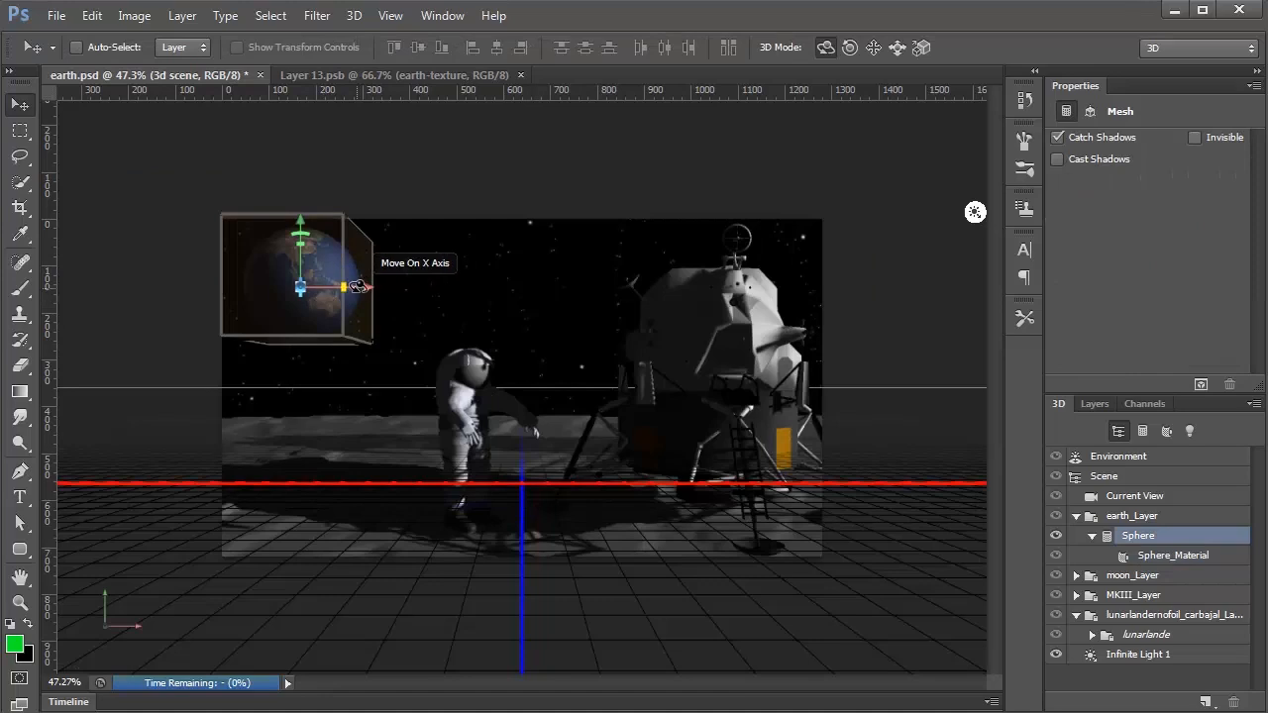
{"action": "left_click_drag", "start_coordinate": [358, 287], "coordinate": [0, 289]}
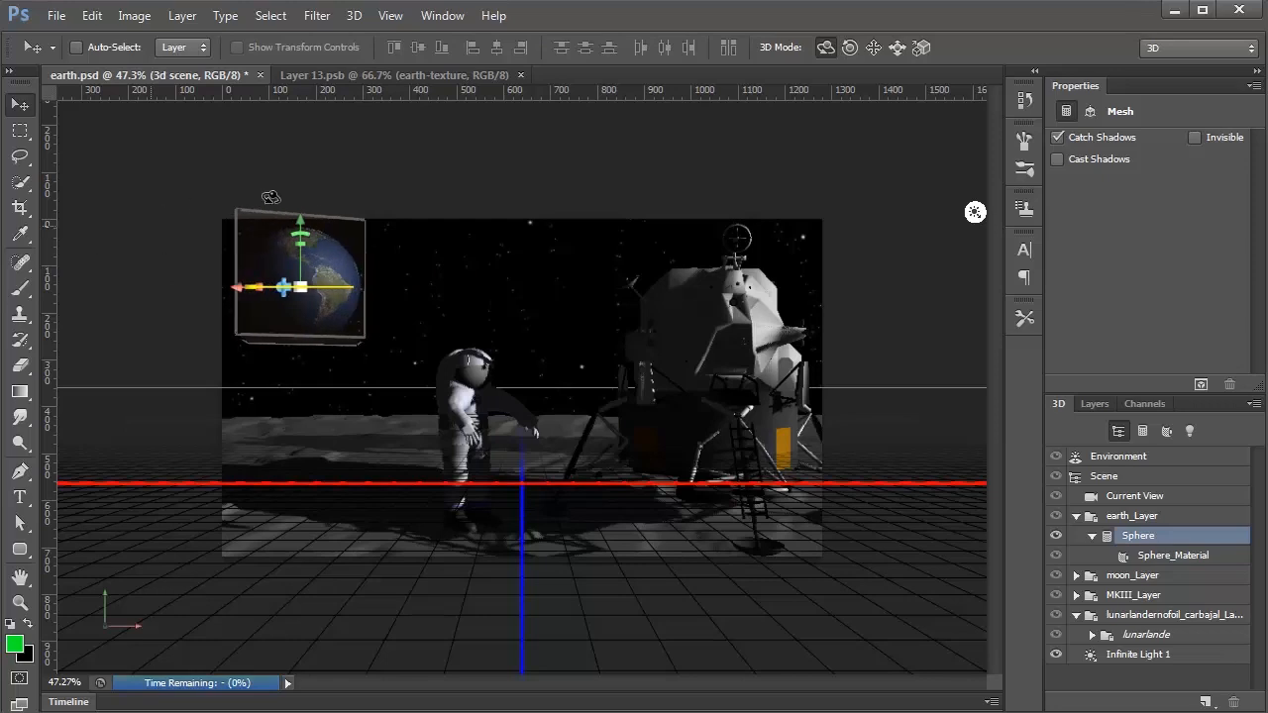
{"action": "left_click", "coordinate": [163, 288]}
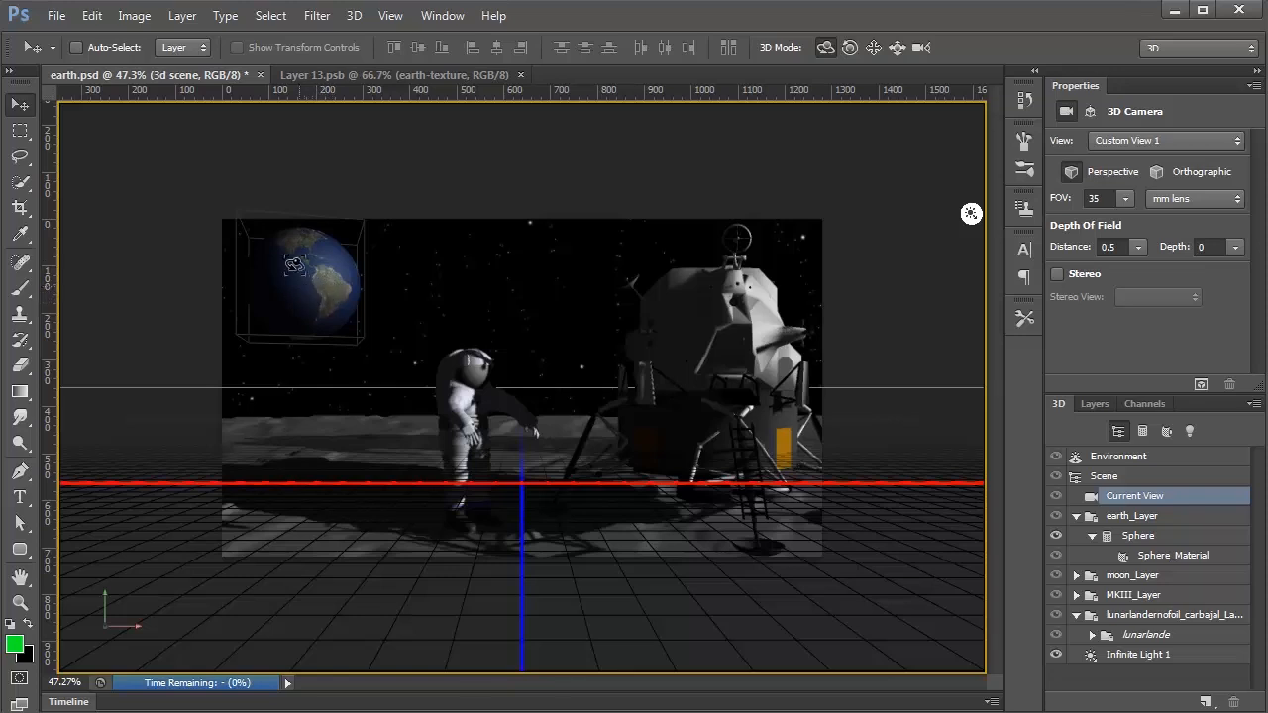
Place earth-clouds-texture.jpg from the assets folder into the Layer 13.psb texture document
{"action": "left_click", "coordinate": [355, 73]}
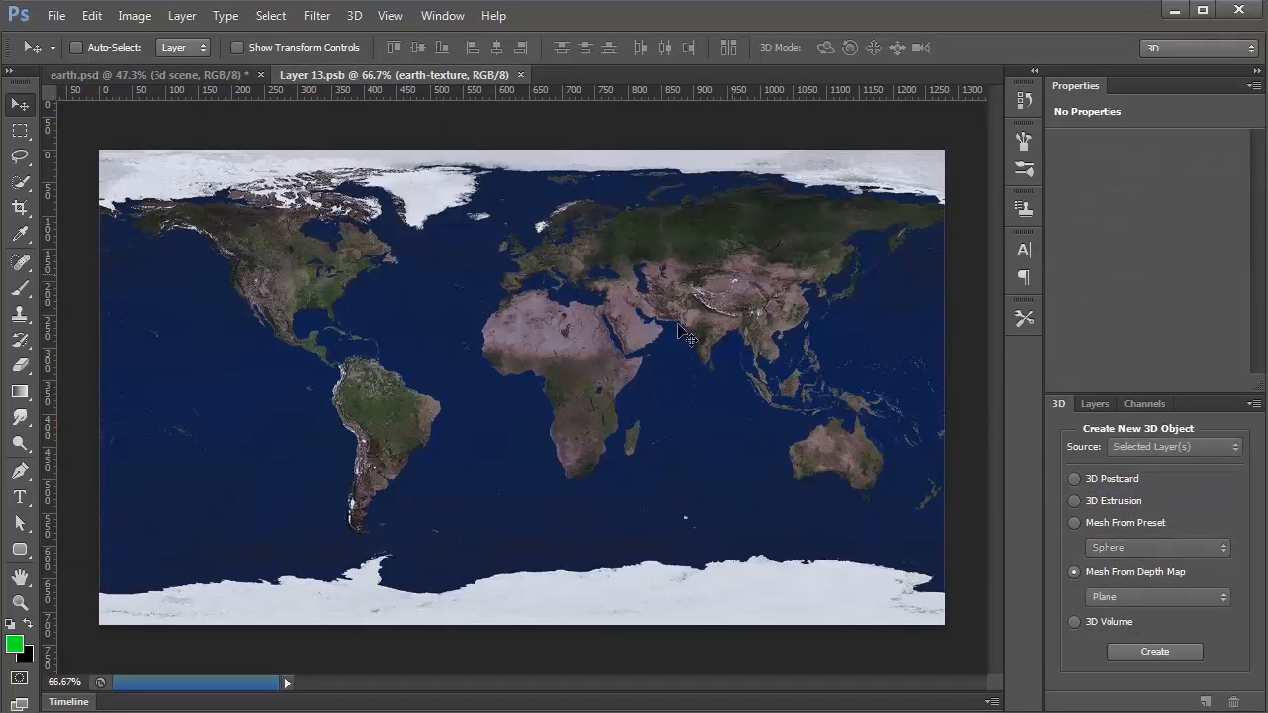
{"action": "left_click", "coordinate": [55, 18]}
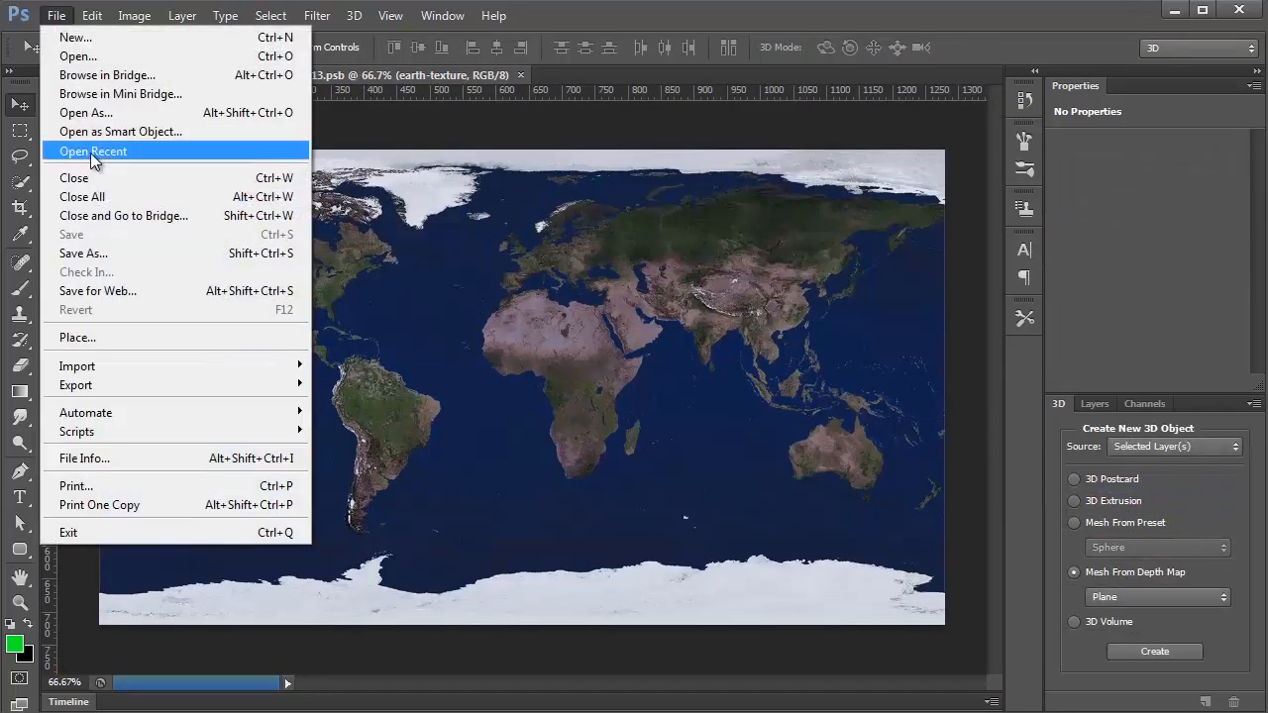
{"action": "left_click", "coordinate": [111, 339]}
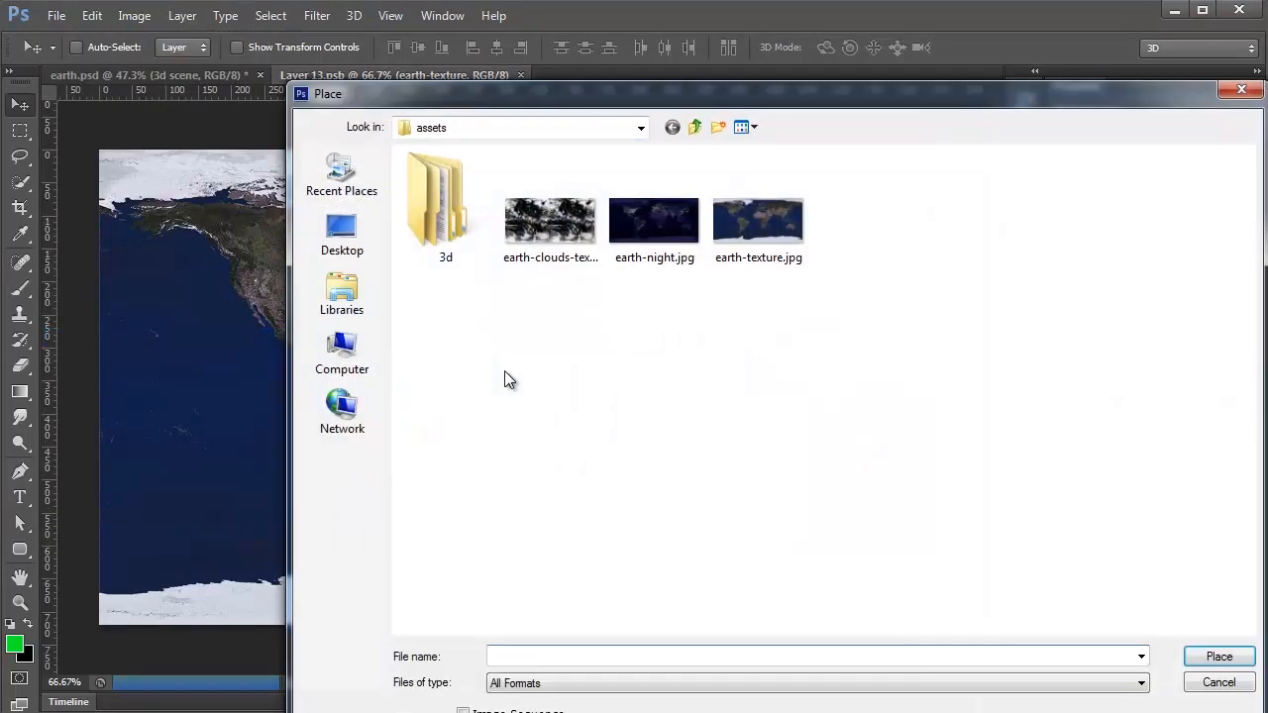
{"action": "left_click", "coordinate": [558, 237]}
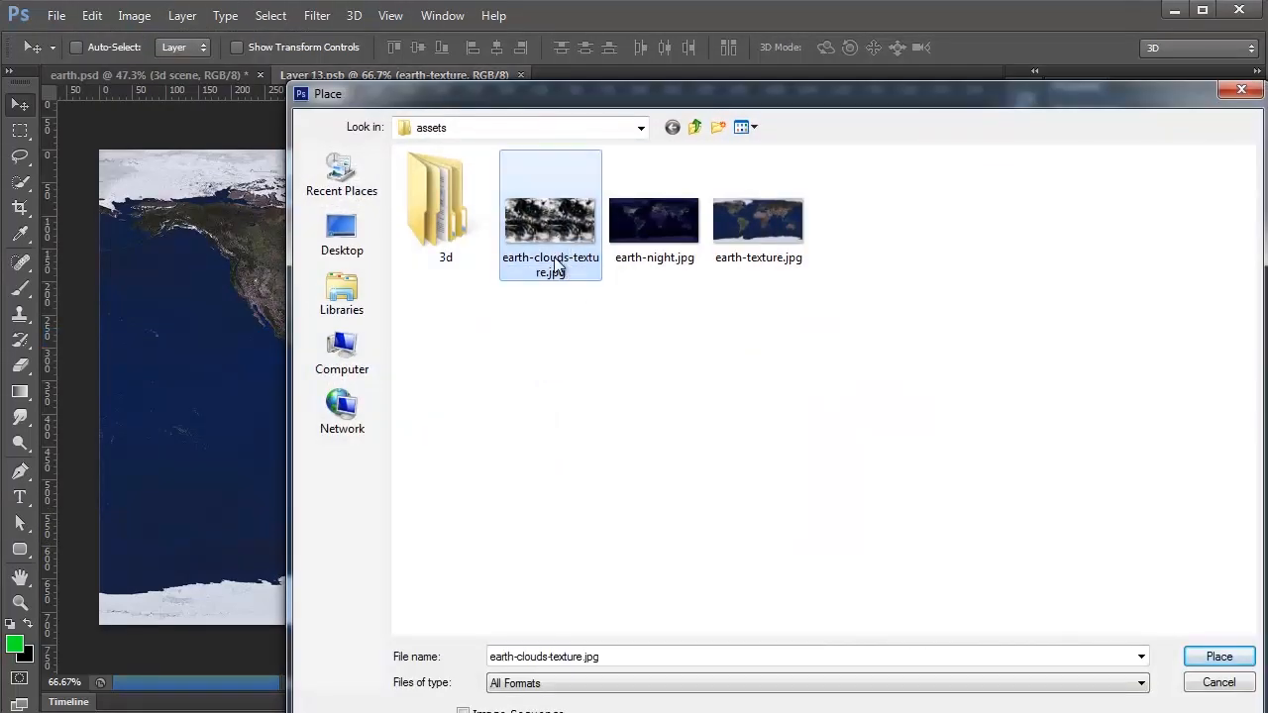
{"action": "left_click", "coordinate": [1214, 658]}
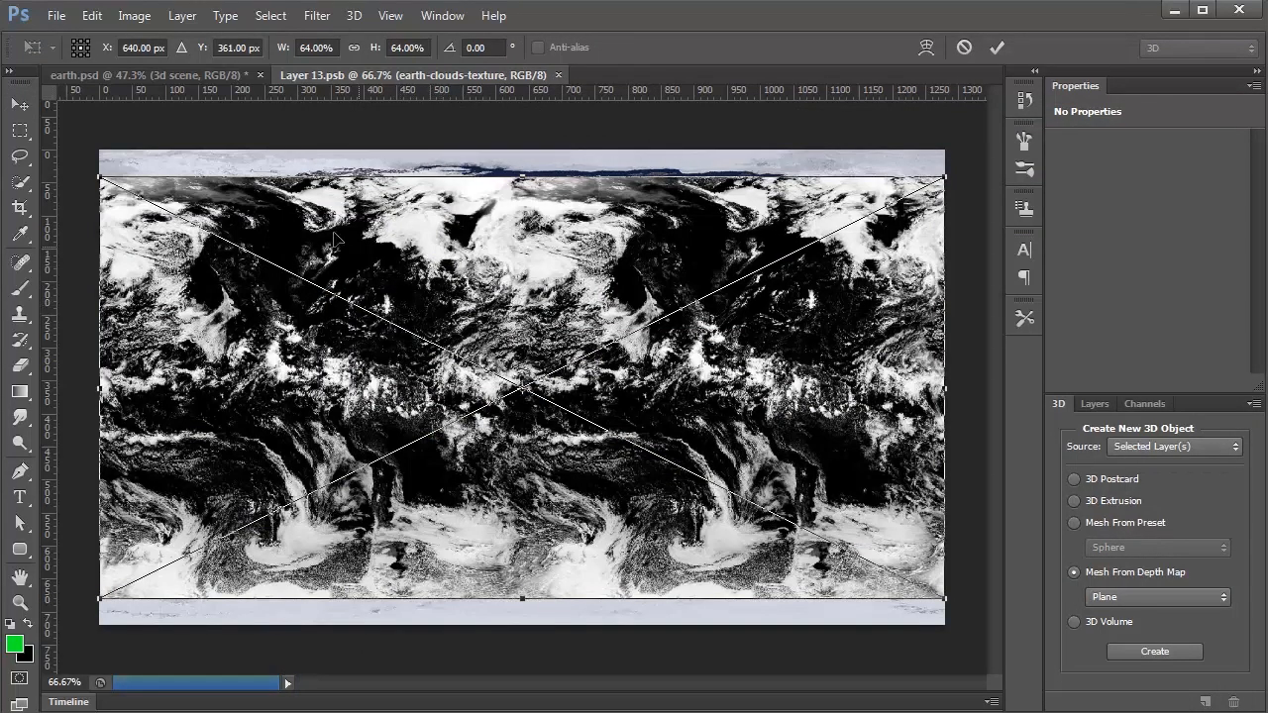
Stretch the placed cloud map vertically to 72% height so it fills the whole canvas, and commit it
{"action": "left_click_drag", "start_coordinate": [528, 606], "coordinate": [528, 624]}
{"action": "left_click_drag", "start_coordinate": [524, 170], "coordinate": [523, 149]}
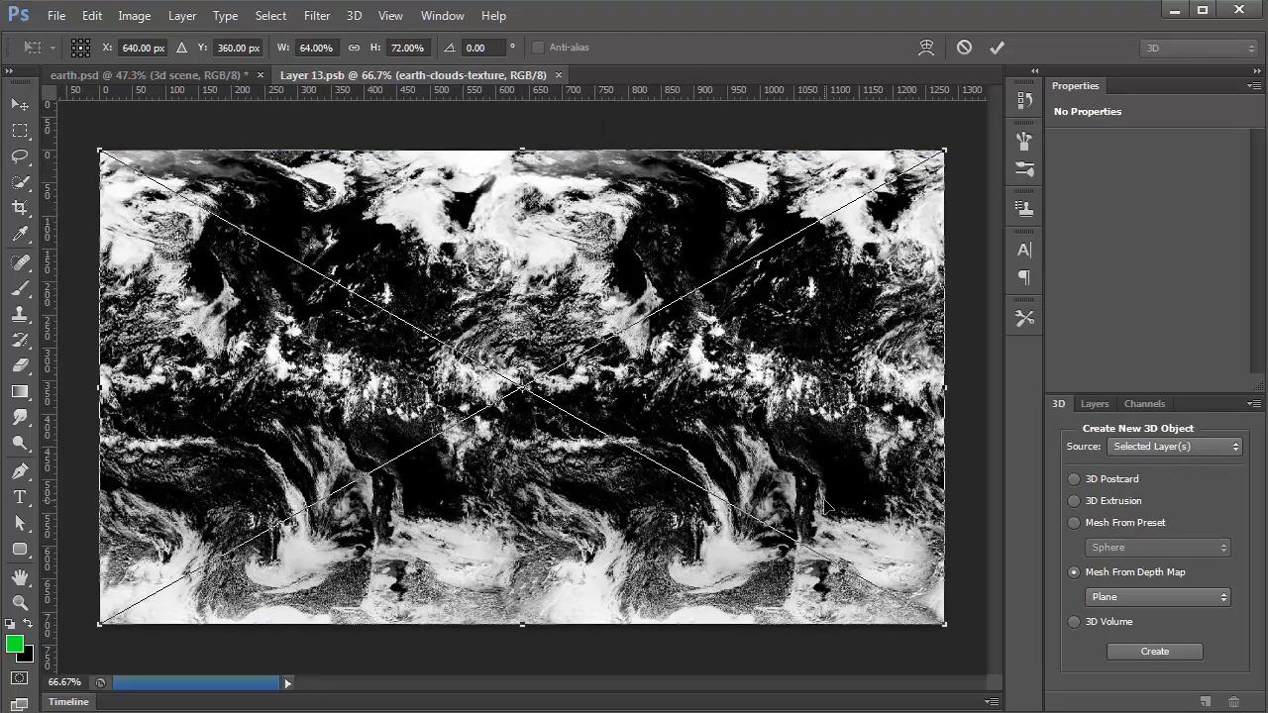
{"action": "key", "text": "Return"}
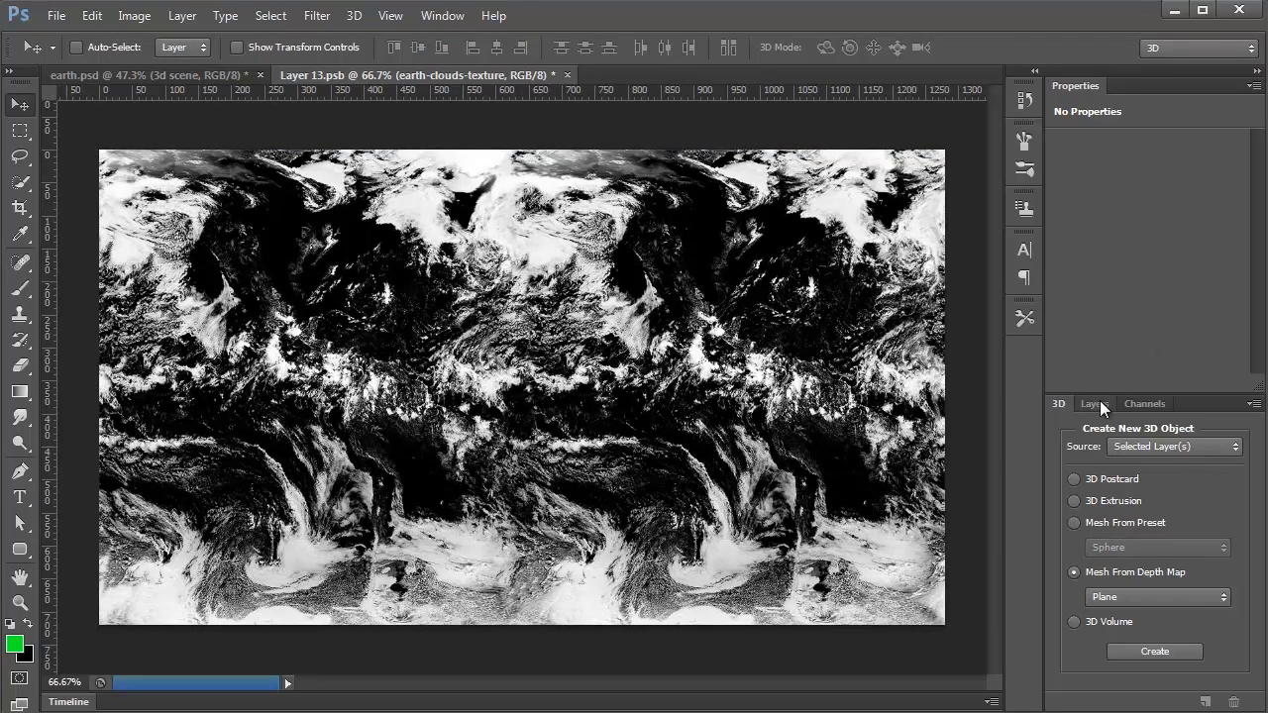
Set the blend mode of the earth-clouds-texture layer to Screen
{"action": "left_click", "coordinate": [1093, 403]}
{"action": "left_click", "coordinate": [1098, 454]}
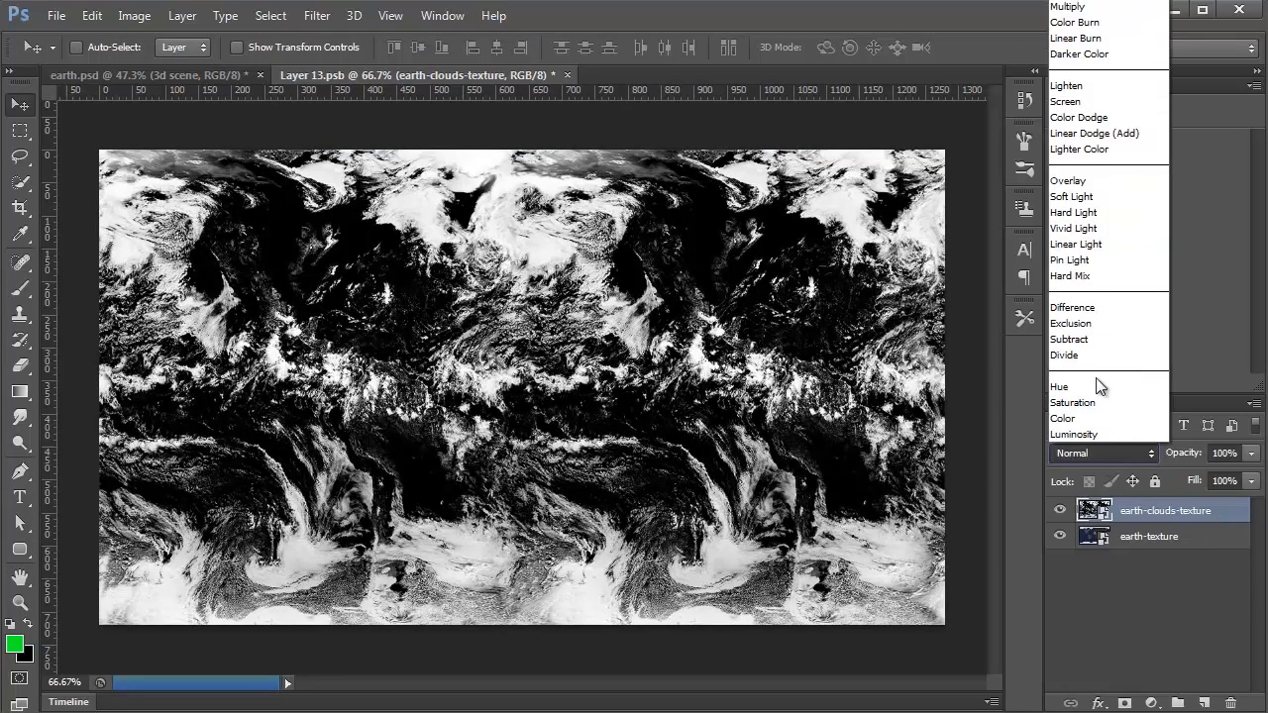
{"action": "left_click", "coordinate": [1080, 103]}
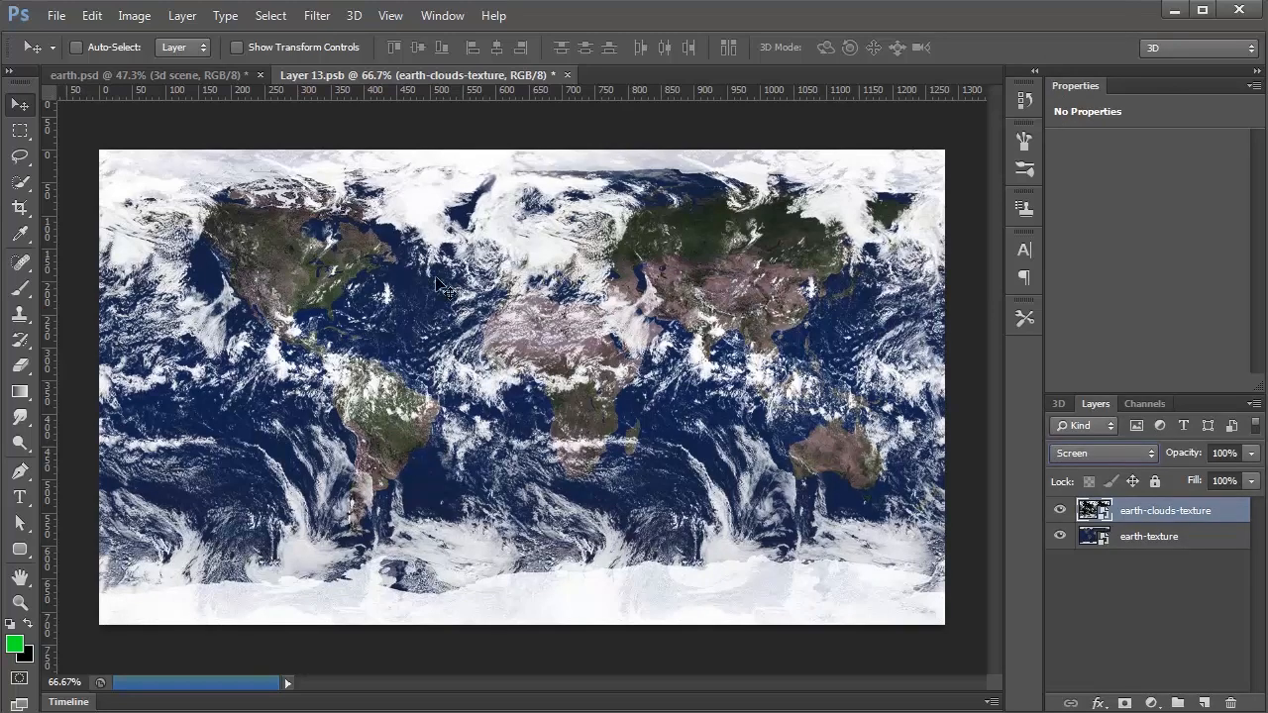
Rotate the cloud-covered earth sphere in the earth.psd scene to turn the Americas toward its shadowed side
{"action": "left_click", "coordinate": [203, 78]}
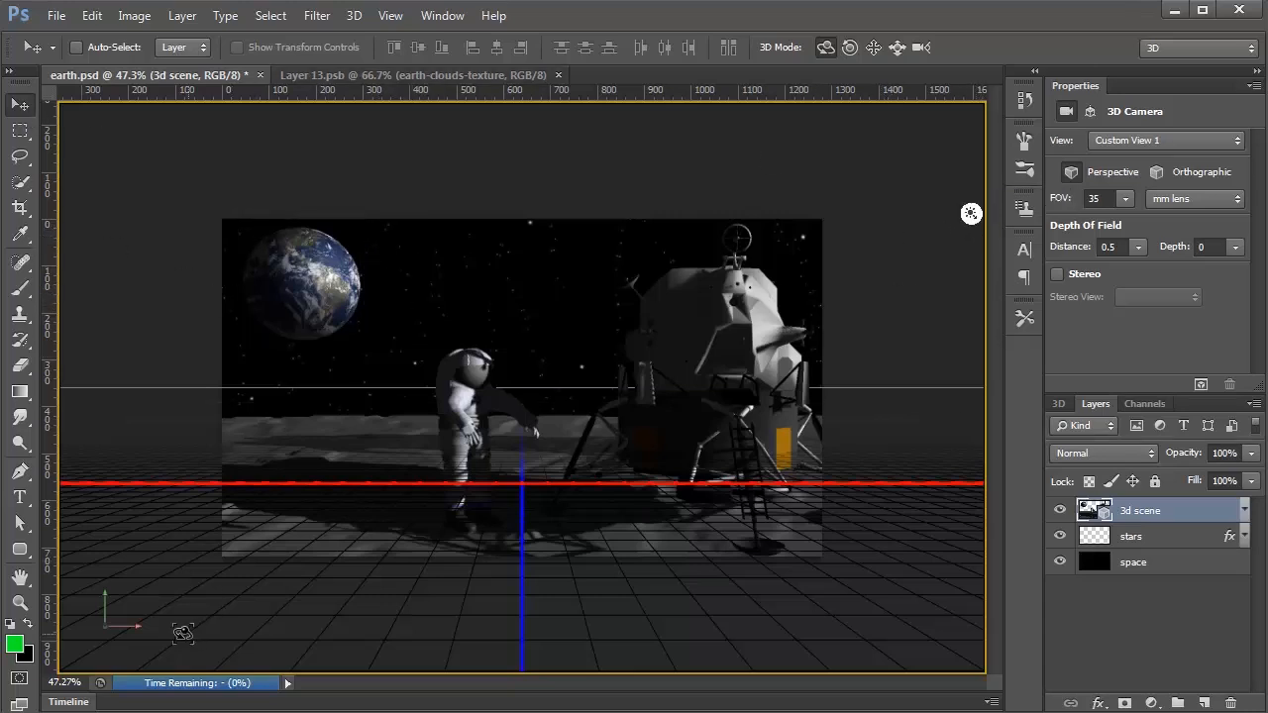
{"action": "left_click", "coordinate": [247, 317]}
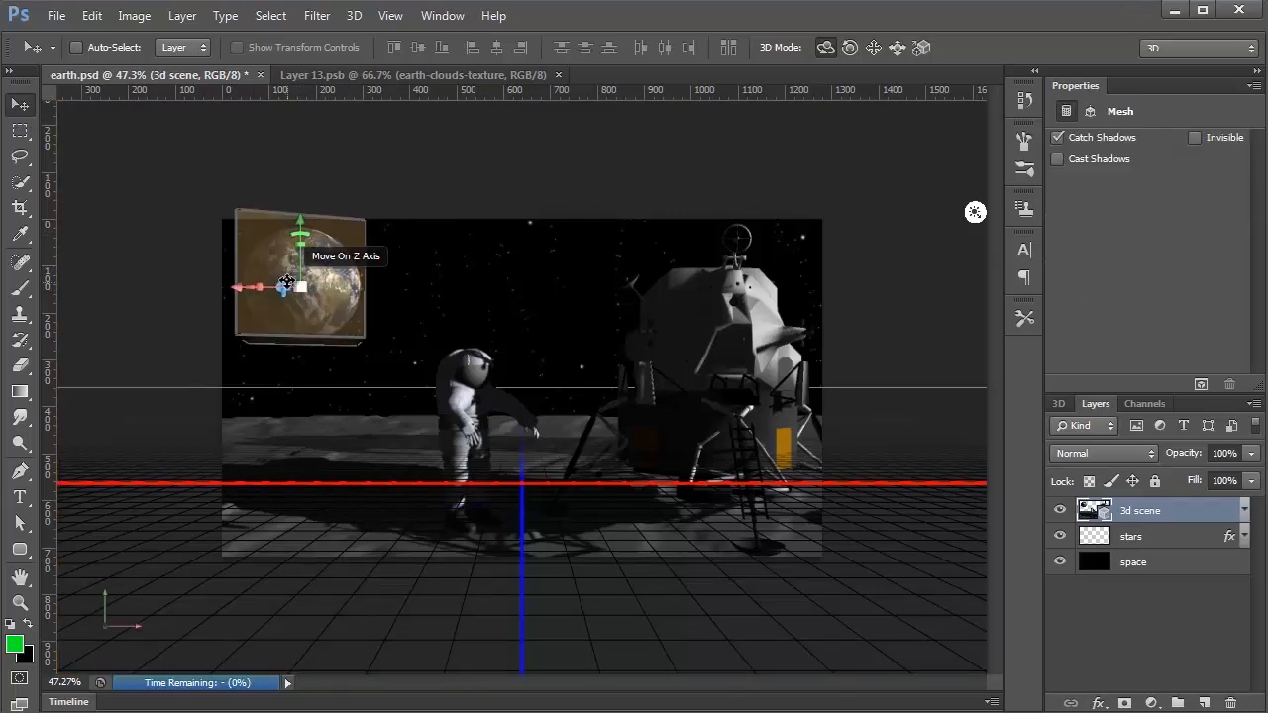
{"action": "left_click_drag", "start_coordinate": [287, 253], "coordinate": [156, 313]}
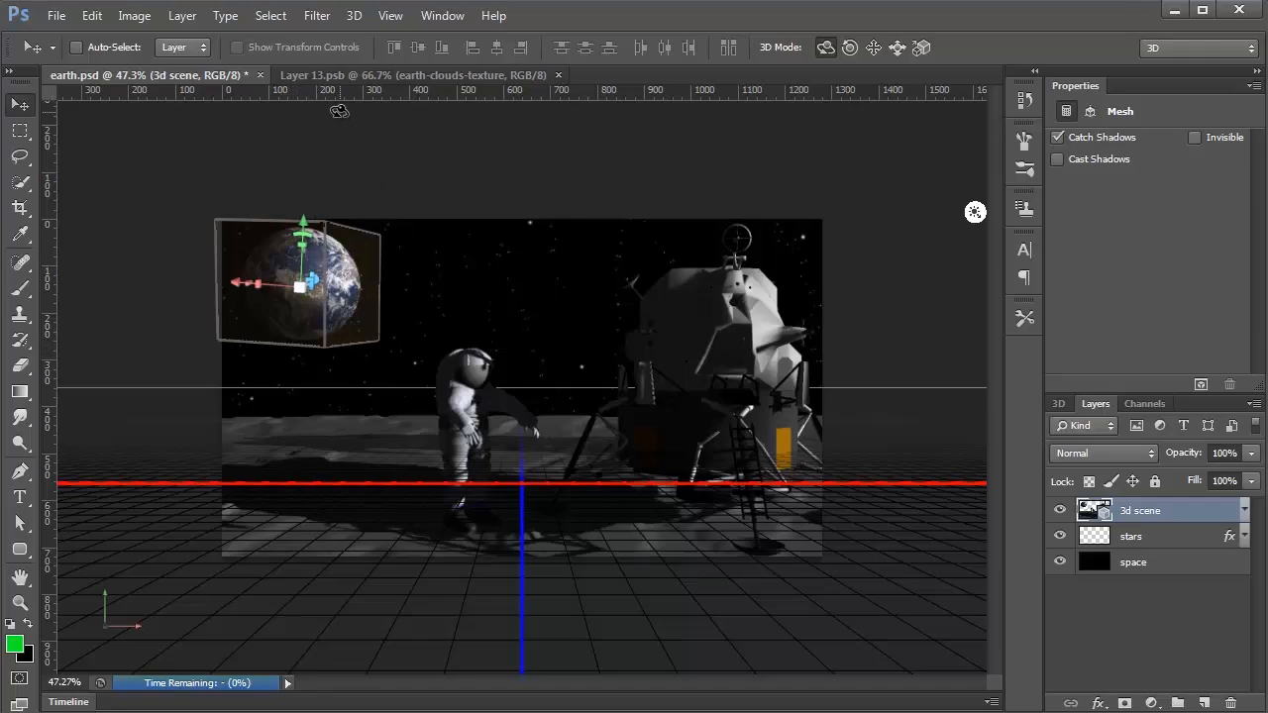
Place earth-night.jpg from the assets folder into the Layer 13.psb texture document
{"action": "left_click", "coordinate": [332, 75]}
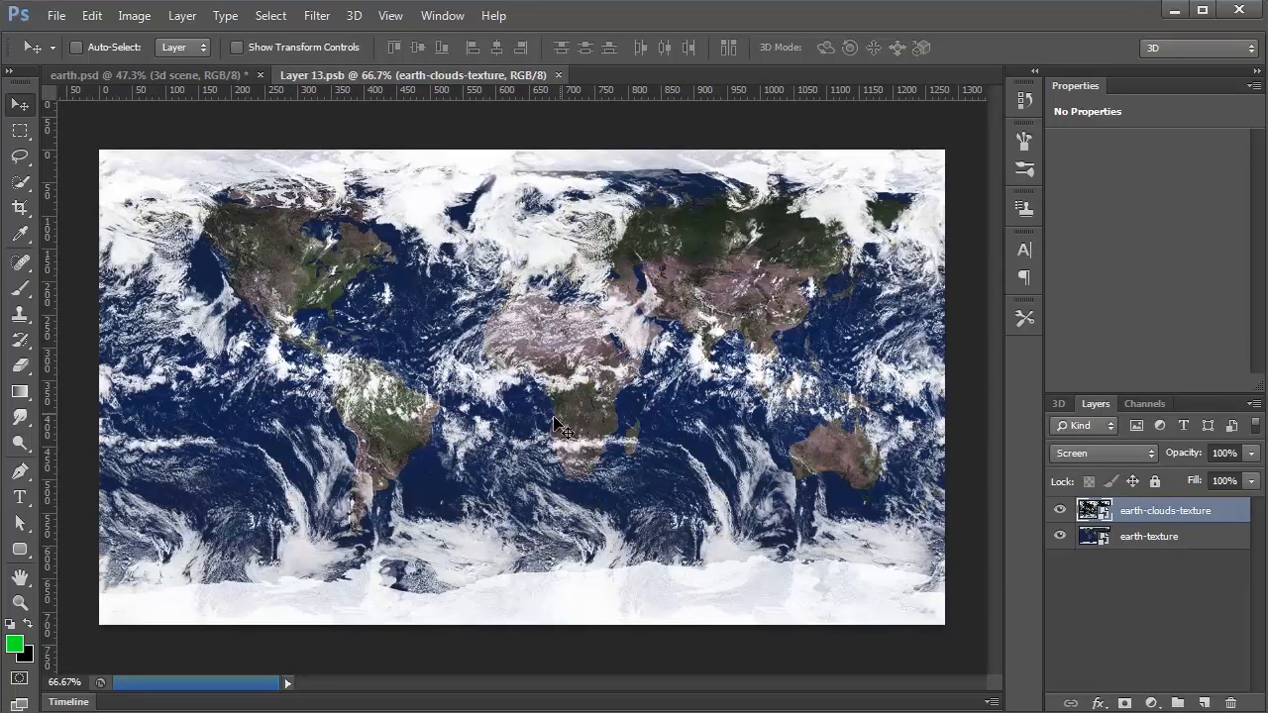
{"action": "left_click", "coordinate": [57, 15]}
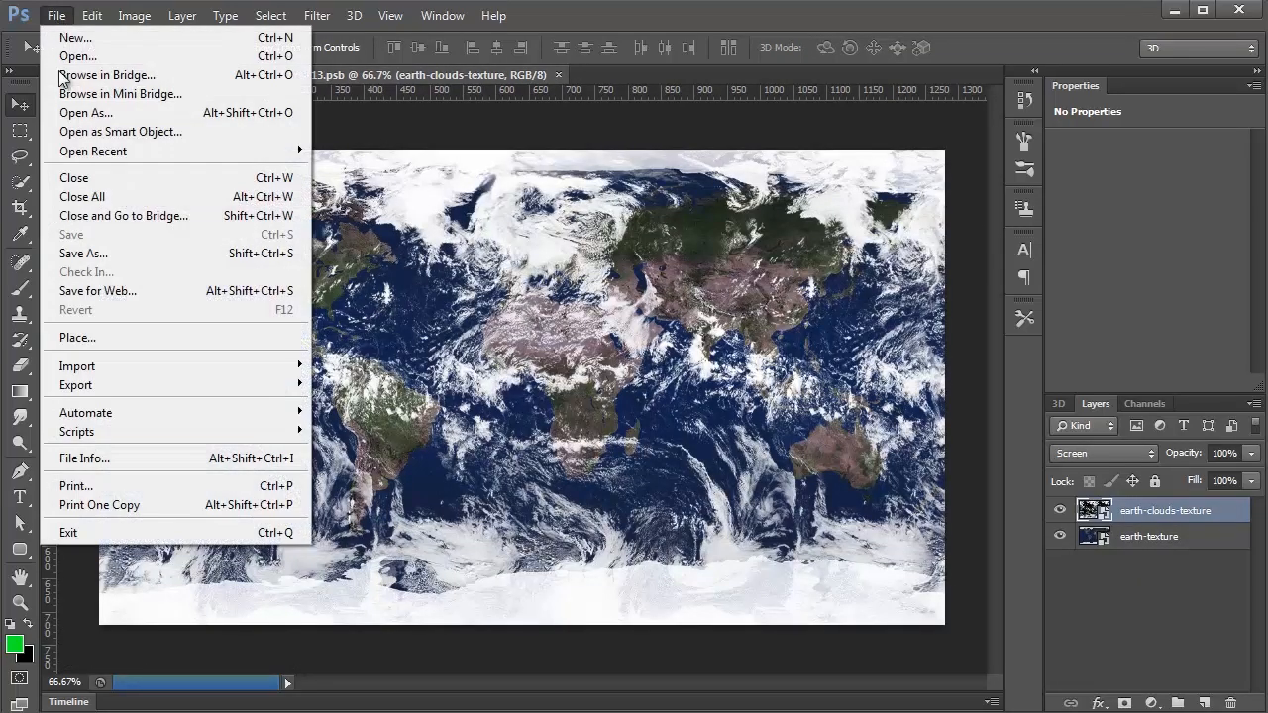
{"action": "left_click", "coordinate": [105, 335]}
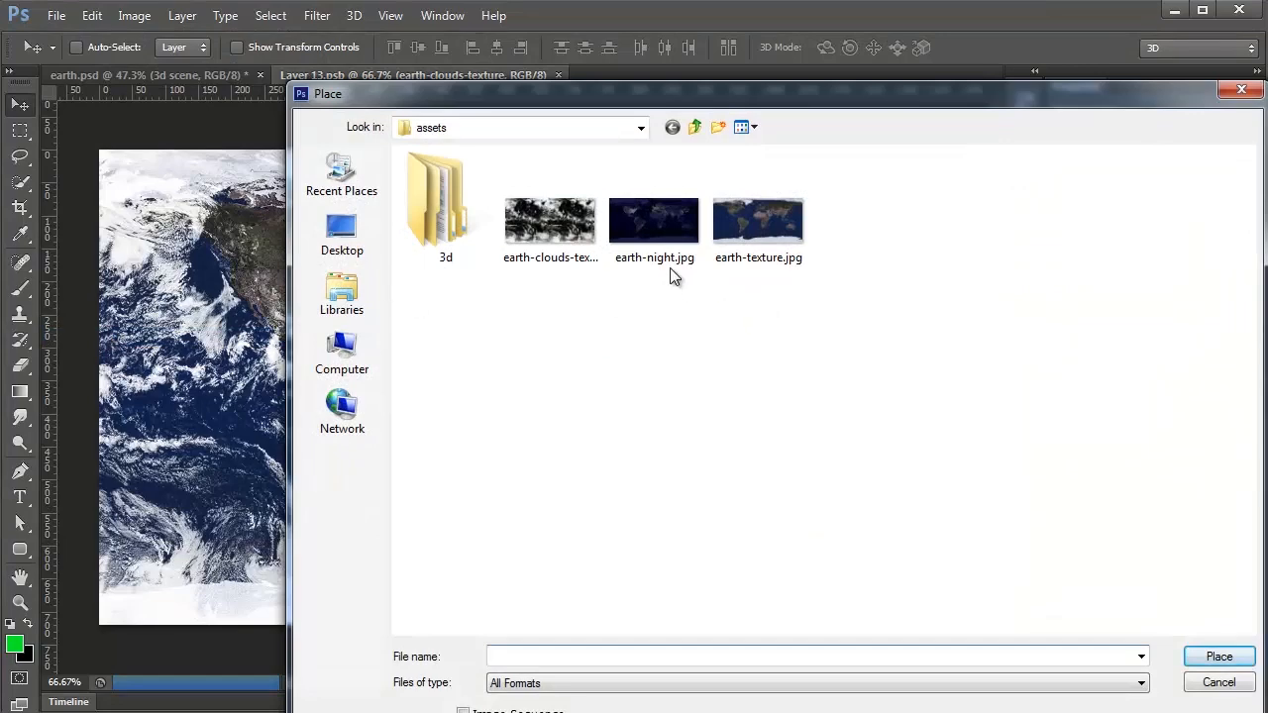
{"action": "left_click", "coordinate": [659, 229]}
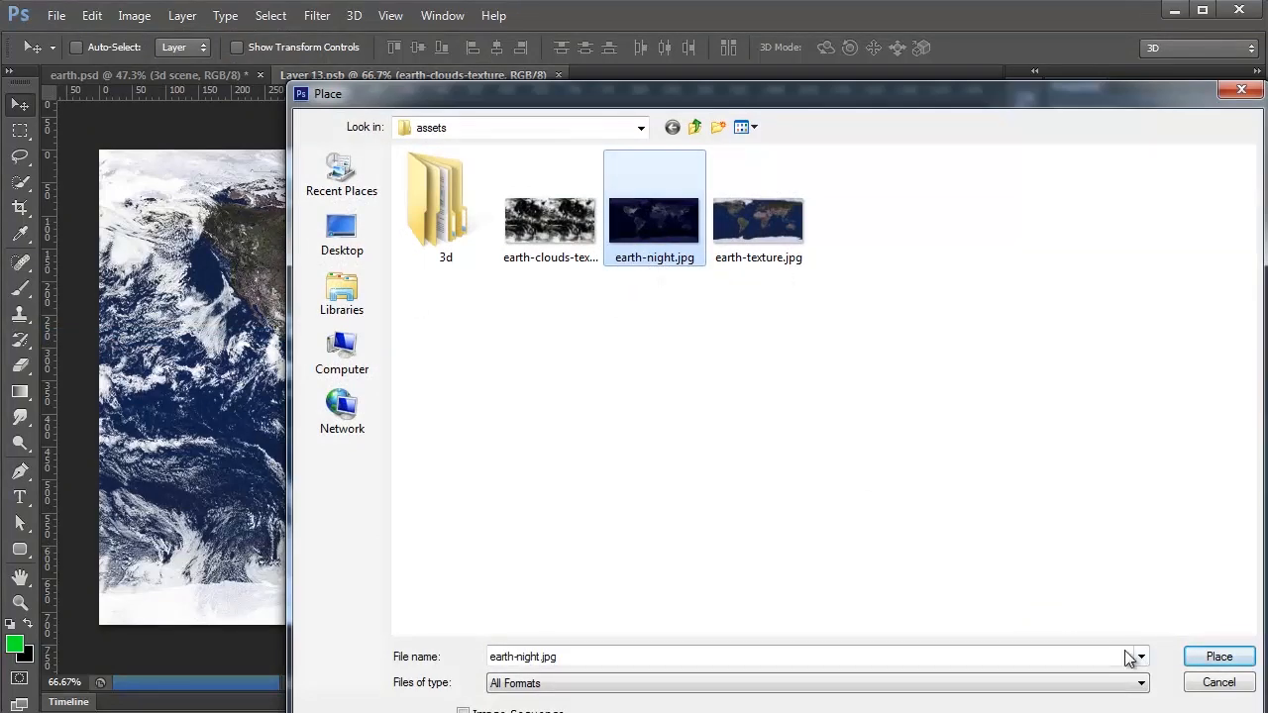
{"action": "left_click", "coordinate": [1188, 656]}
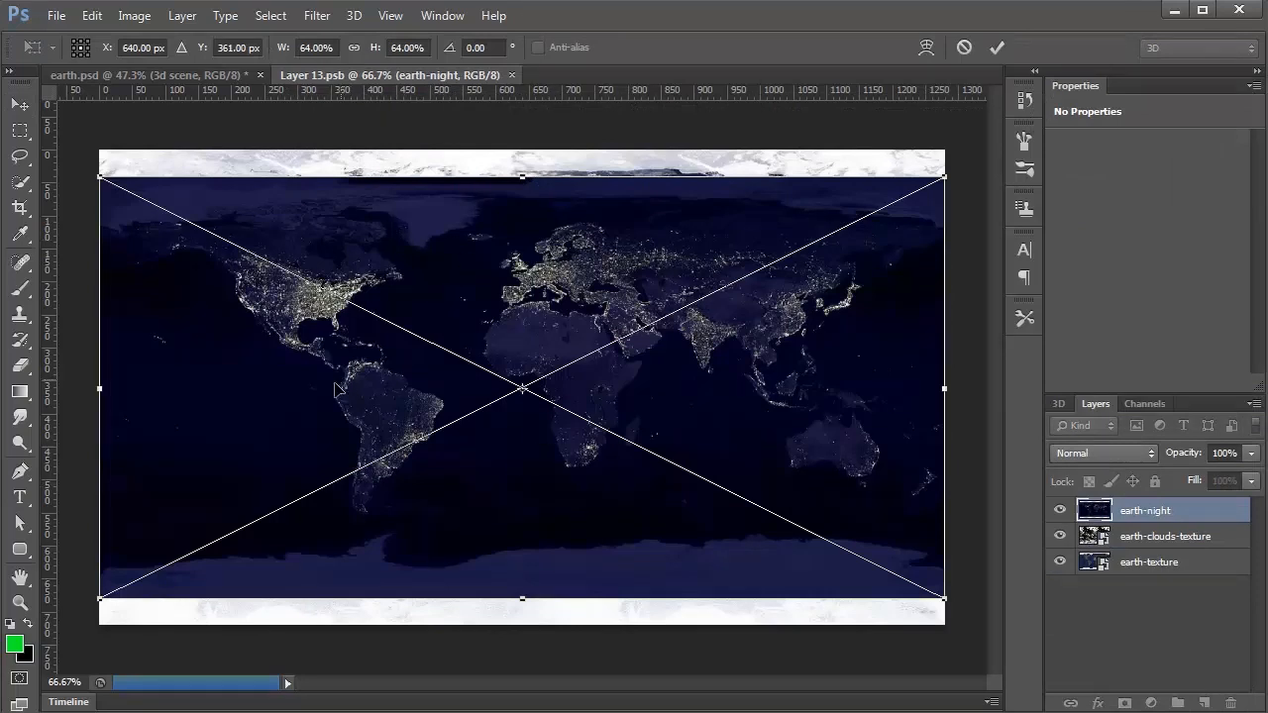
Stretch the night map vertically to 72% height to fill the canvas, commit it, and move its layer below earth-clouds-texture
{"action": "left_click_drag", "start_coordinate": [520, 183], "coordinate": [520, 151]}
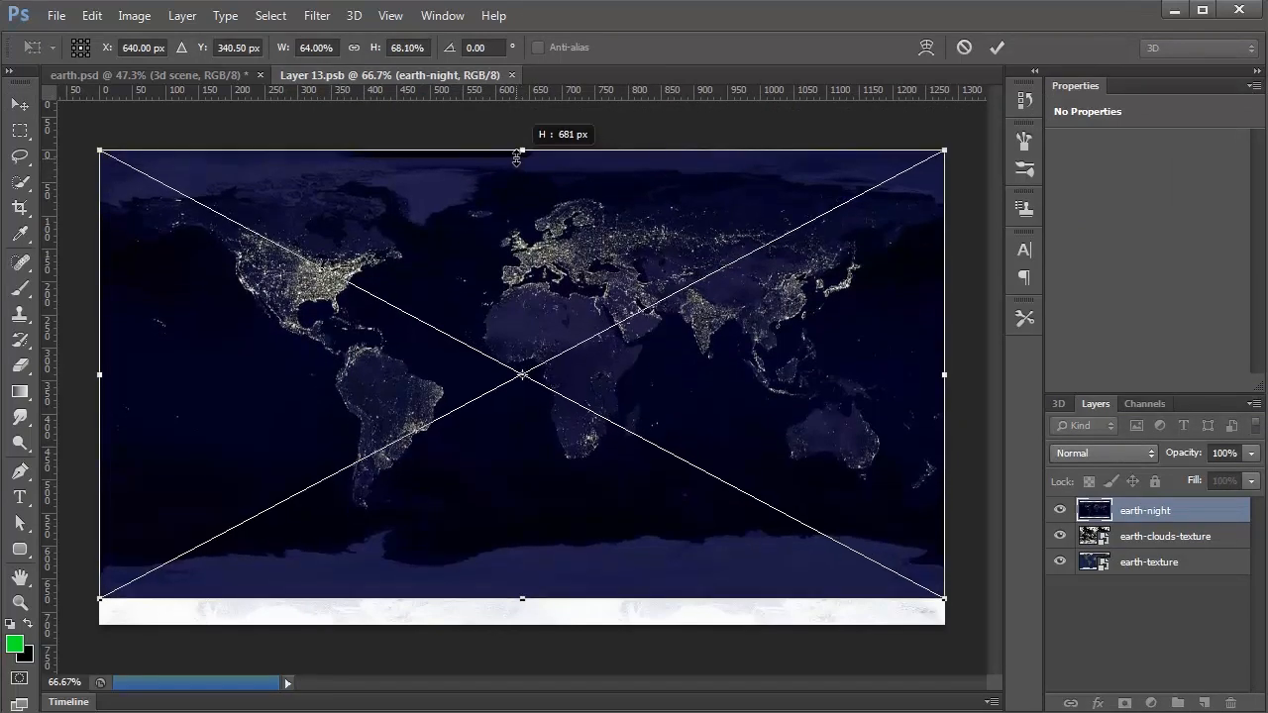
{"action": "left_click_drag", "start_coordinate": [524, 598], "coordinate": [523, 624]}
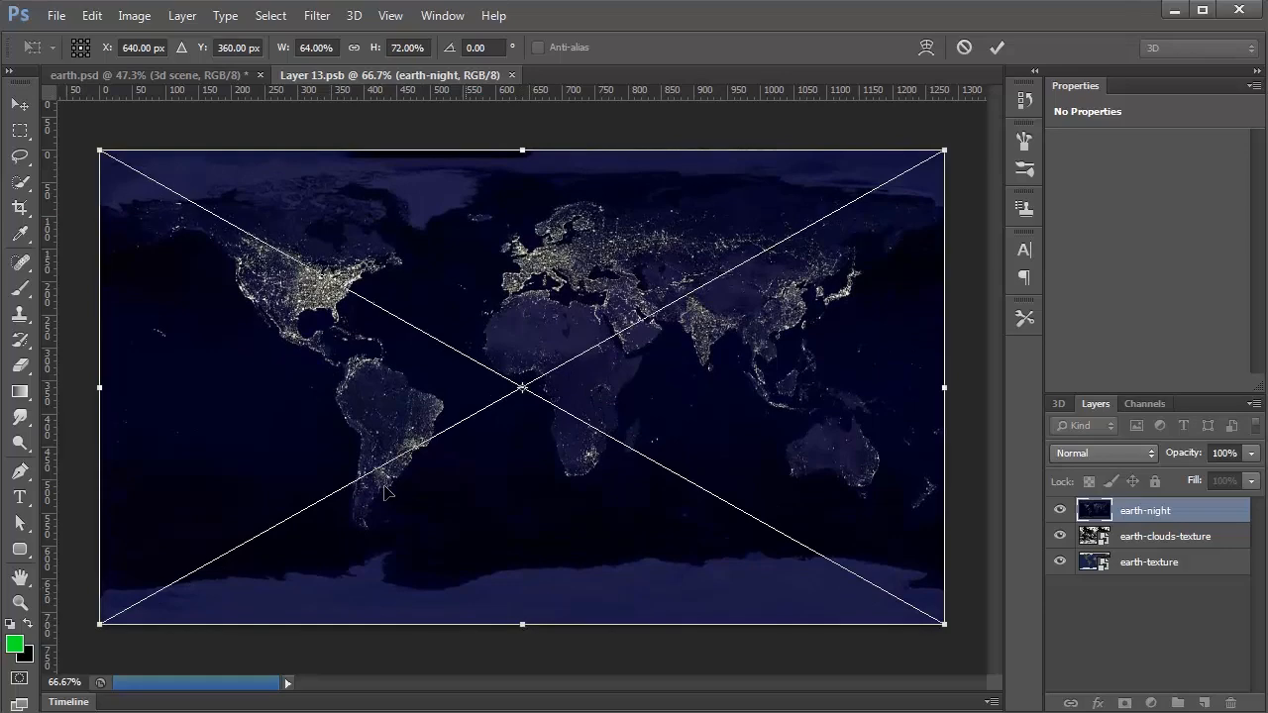
{"action": "key", "text": "Return"}
{"action": "left_click_drag", "start_coordinate": [1090, 510], "coordinate": [1096, 551]}
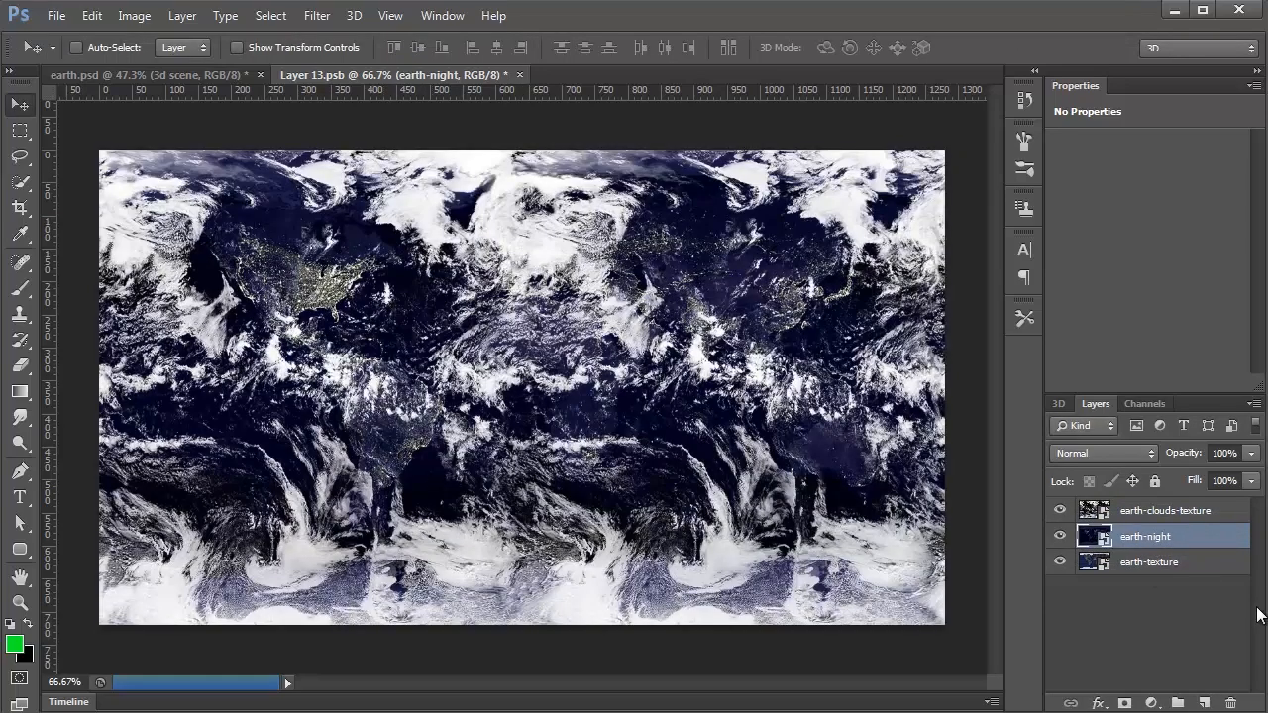
Set the earth-clouds-texture layer's opacity to 75%, select the earth-night layer, and compare the map with the clouds hidden and shown
{"action": "left_click", "coordinate": [1127, 515]}
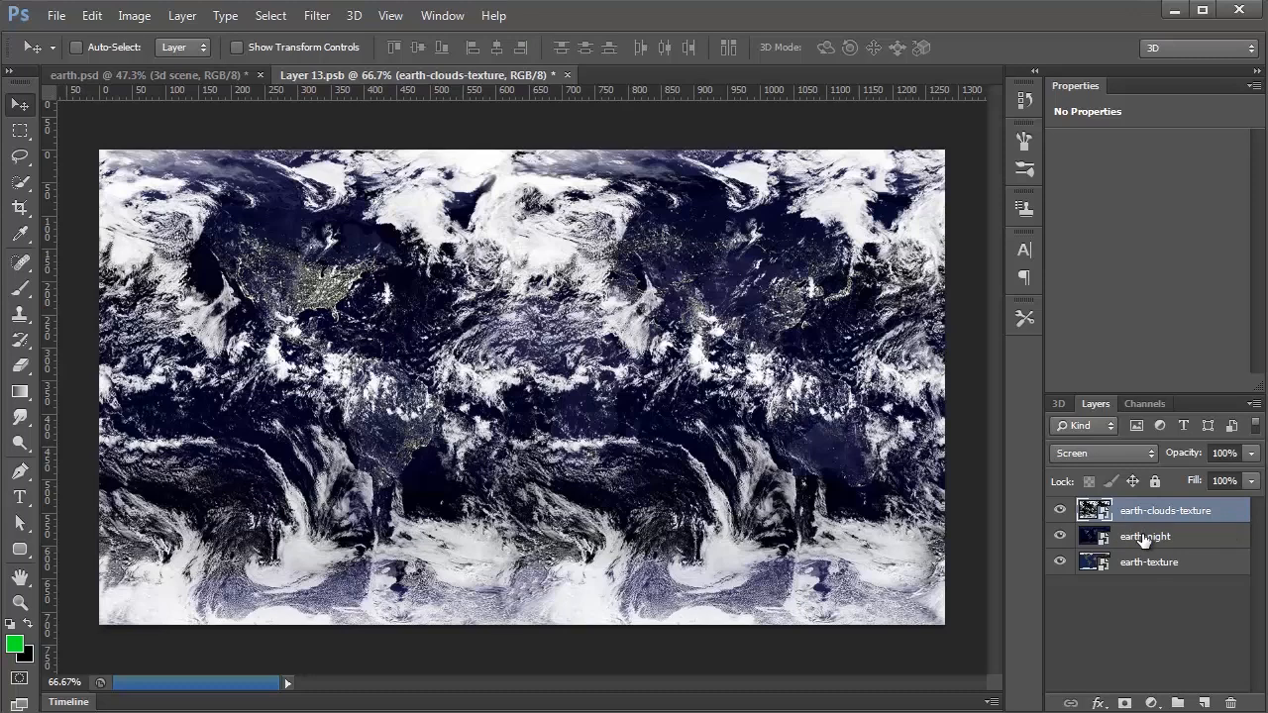
{"action": "left_click", "coordinate": [1225, 454]}
{"action": "left_click_drag", "start_coordinate": [1230, 454], "coordinate": [1201, 454]}
{"action": "type", "text": "75"}
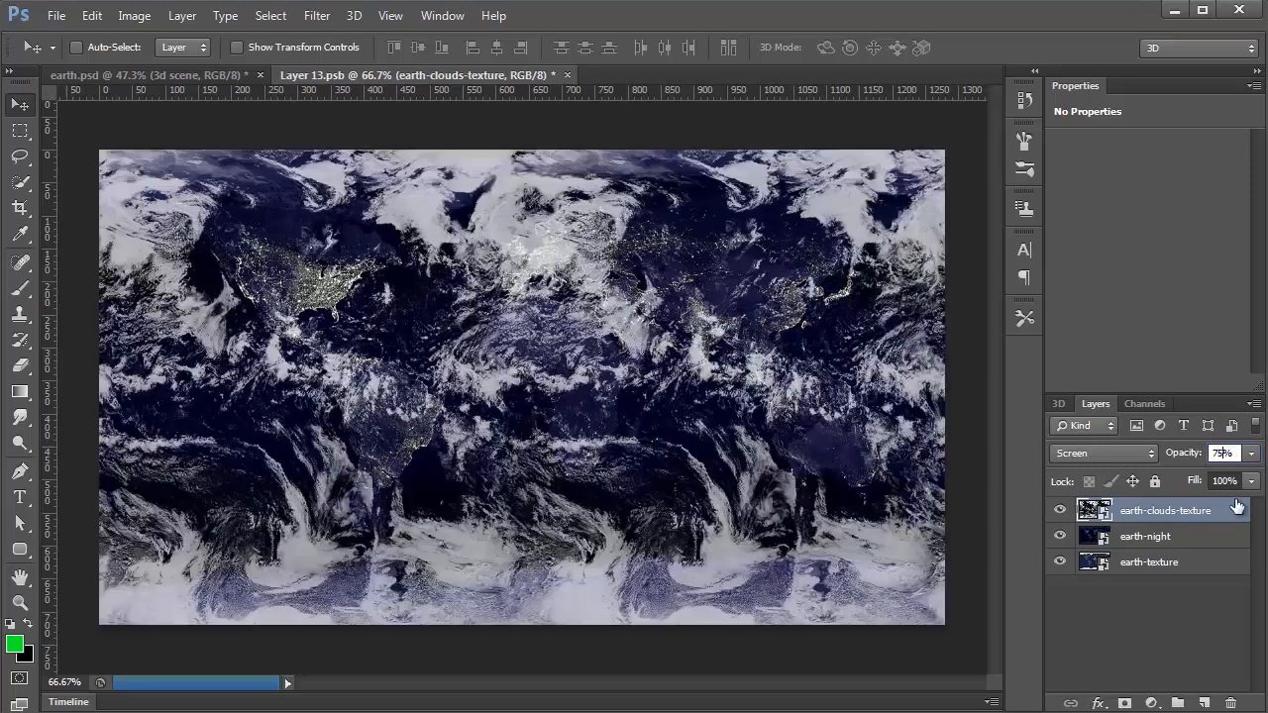
{"action": "left_click", "coordinate": [1149, 540]}
{"action": "left_click", "coordinate": [1167, 513]}
{"action": "left_click", "coordinate": [1155, 537]}
{"action": "left_click", "coordinate": [1058, 510]}
{"action": "left_click", "coordinate": [1058, 510]}
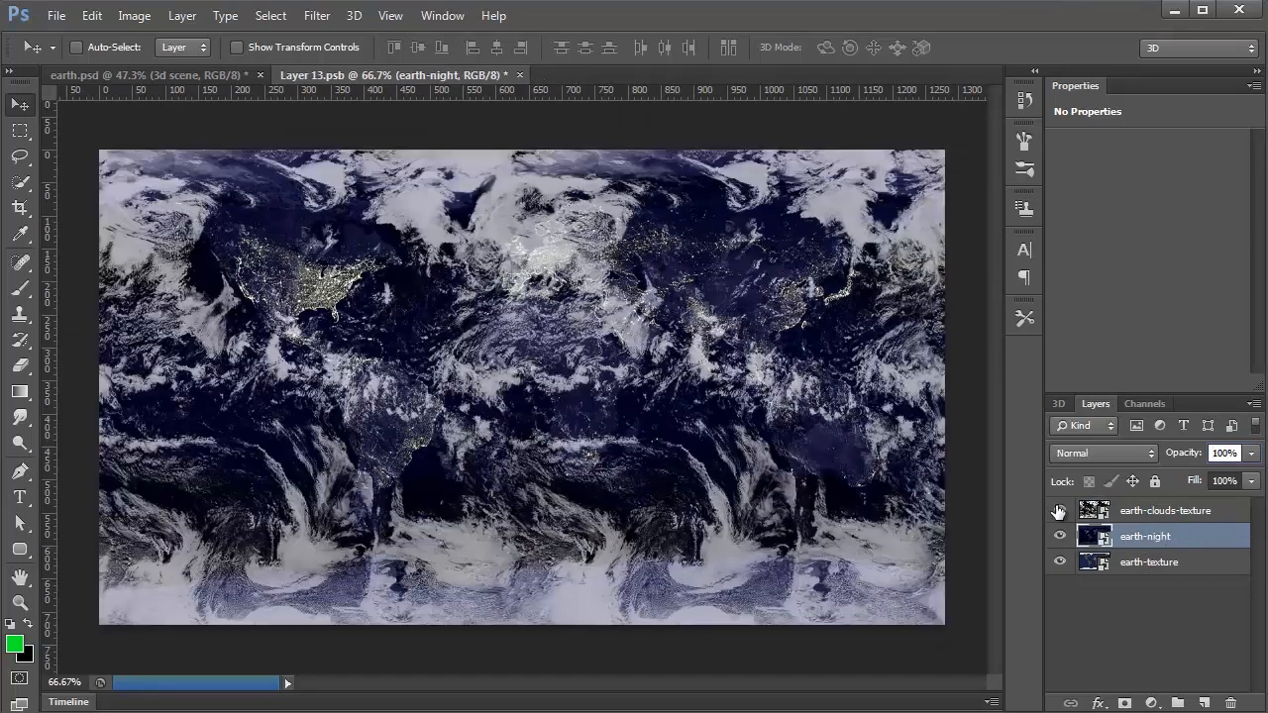
Deselect the sphere in the earth.psd scene and examine the night texture on the earth up close
{"action": "left_click", "coordinate": [176, 79]}
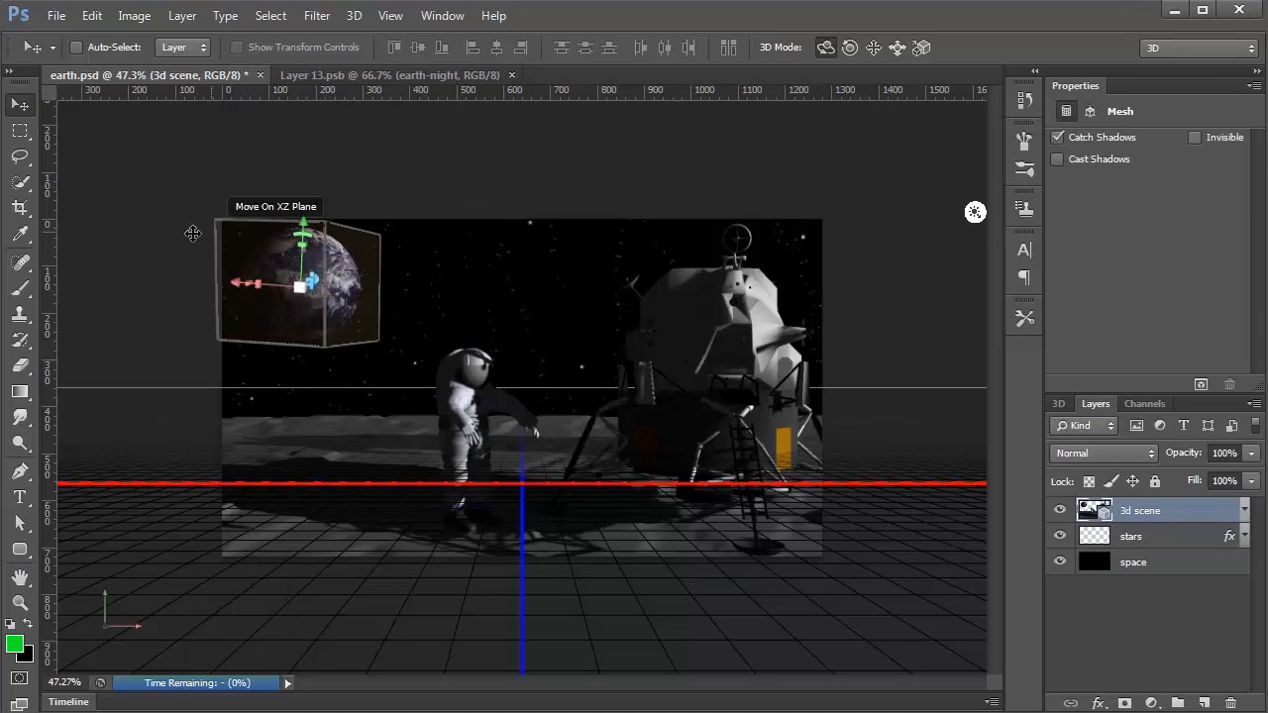
{"action": "left_click", "coordinate": [148, 208]}
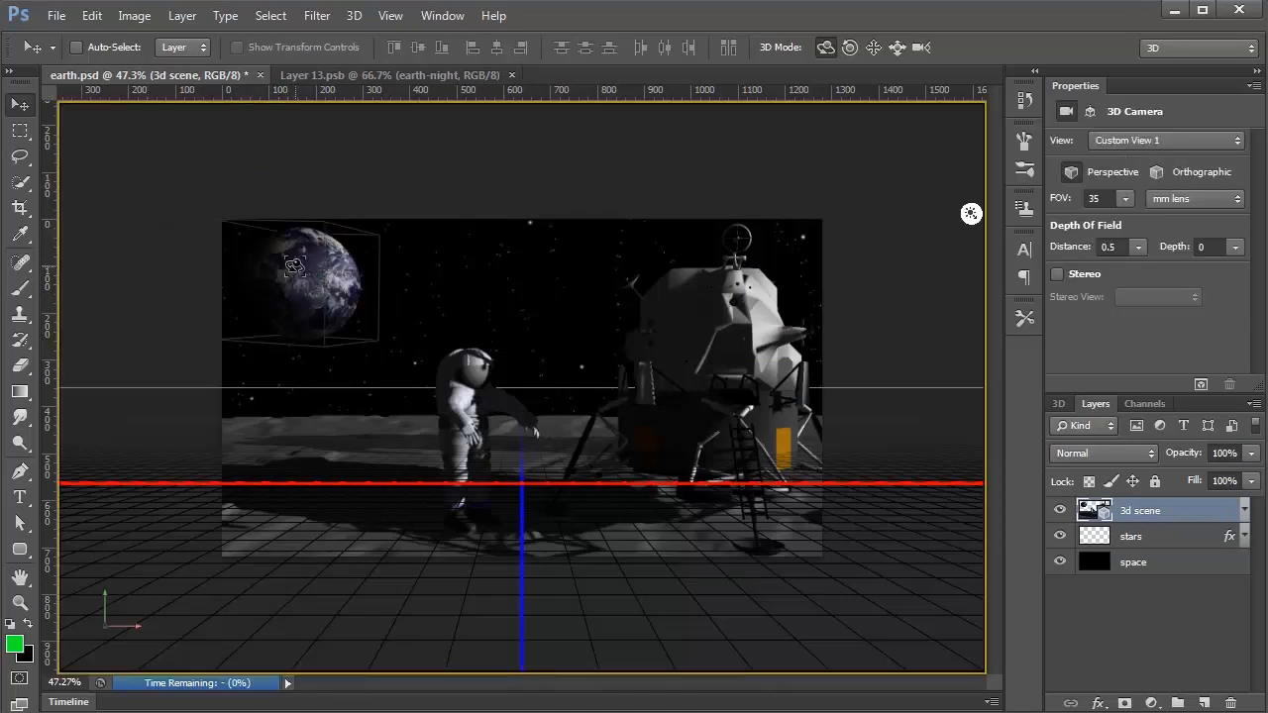
{"action": "scroll", "coordinate": [287, 267], "scroll_direction": "up", "scroll_amount": 5}
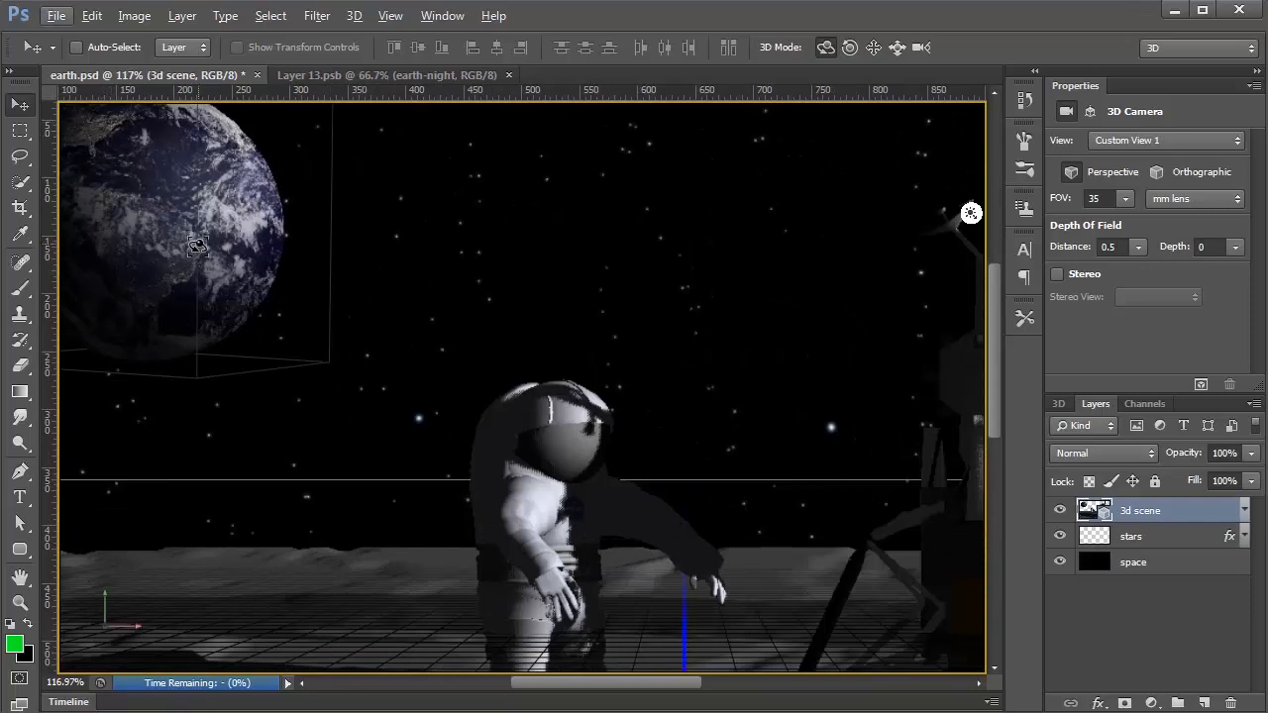
{"action": "scroll", "coordinate": [243, 275], "scroll_direction": "down", "scroll_amount": 3}
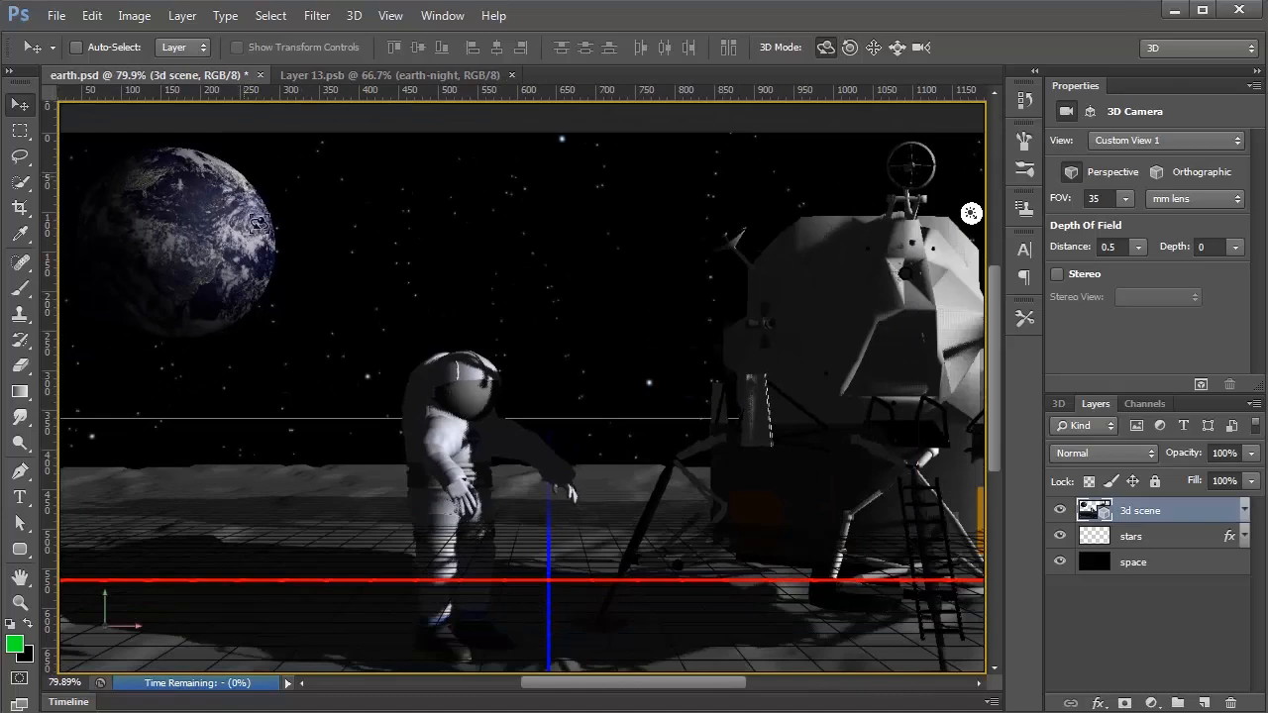
In Layer 13.psb, mask the earth-night layer to a full-height rectangular selection about 560 px wide covering the Americas
{"action": "left_click", "coordinate": [354, 77]}
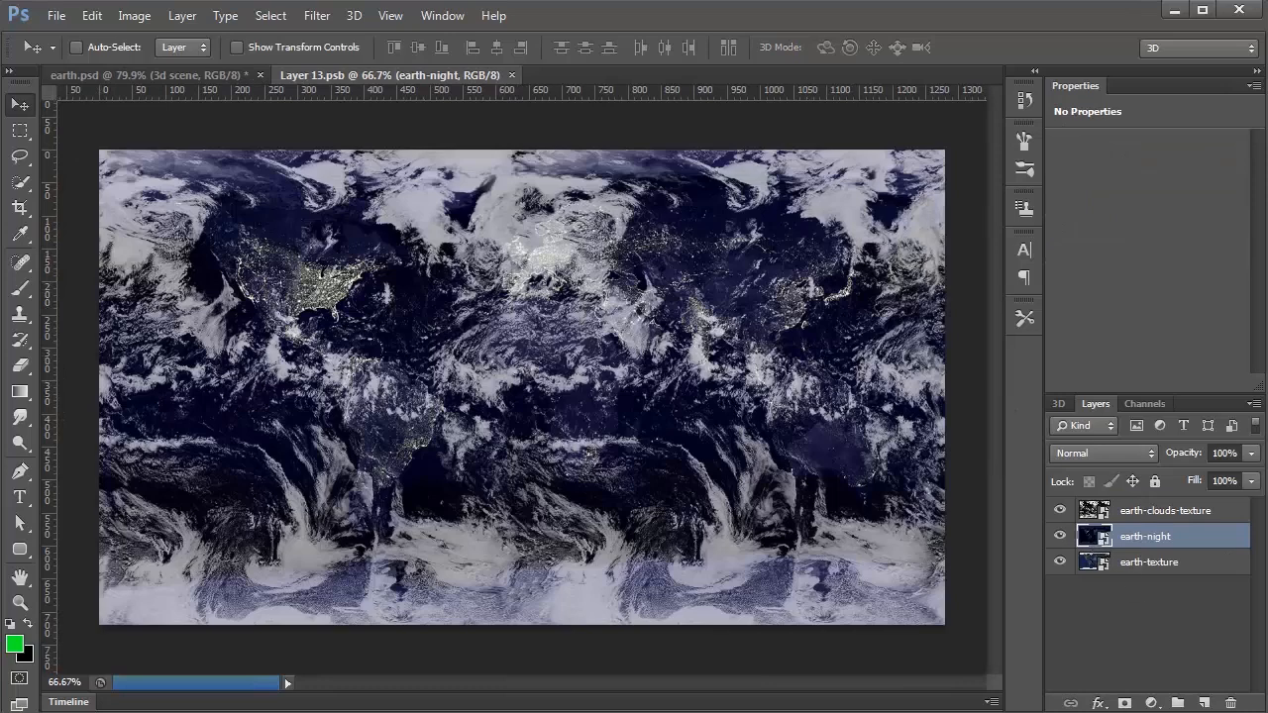
{"action": "left_click", "coordinate": [20, 130]}
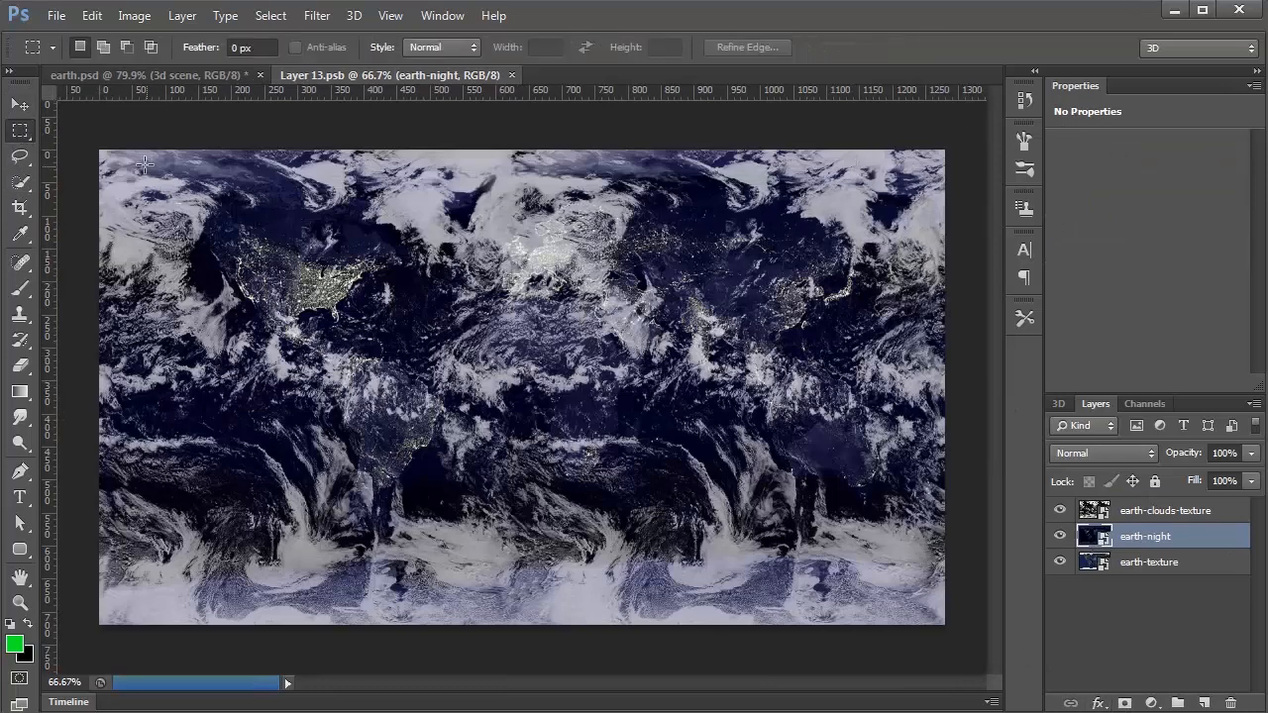
{"action": "left_click_drag", "start_coordinate": [102, 153], "coordinate": [467, 639]}
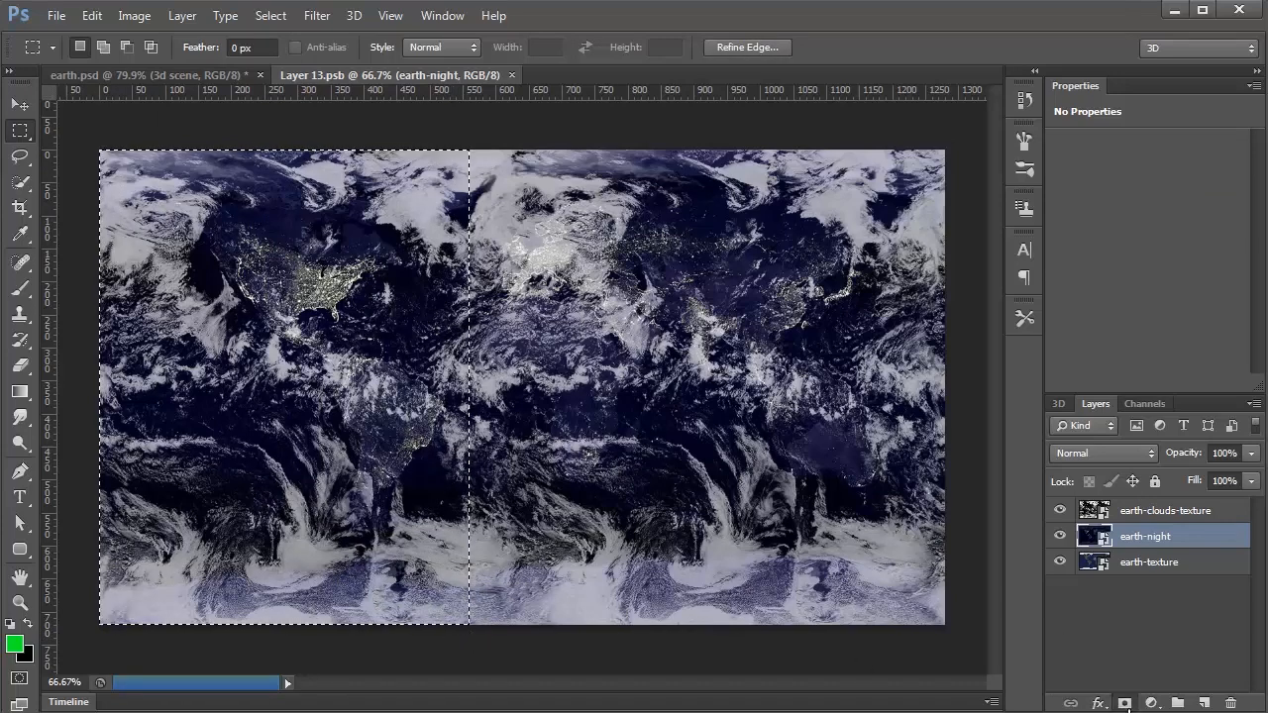
{"action": "left_click", "coordinate": [1125, 702]}
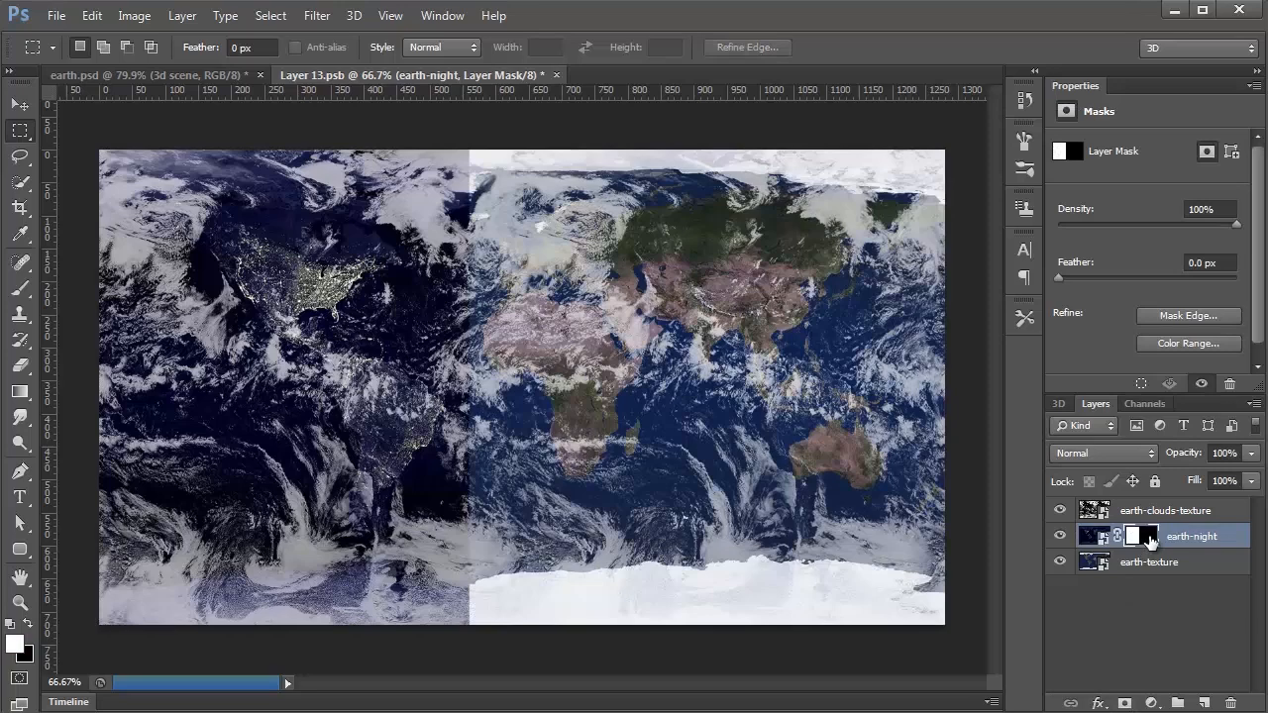
Refine the earth-night layer mask's edge with a feather of 71.5 px, output to the layer mask
{"action": "left_click", "coordinate": [1186, 315]}
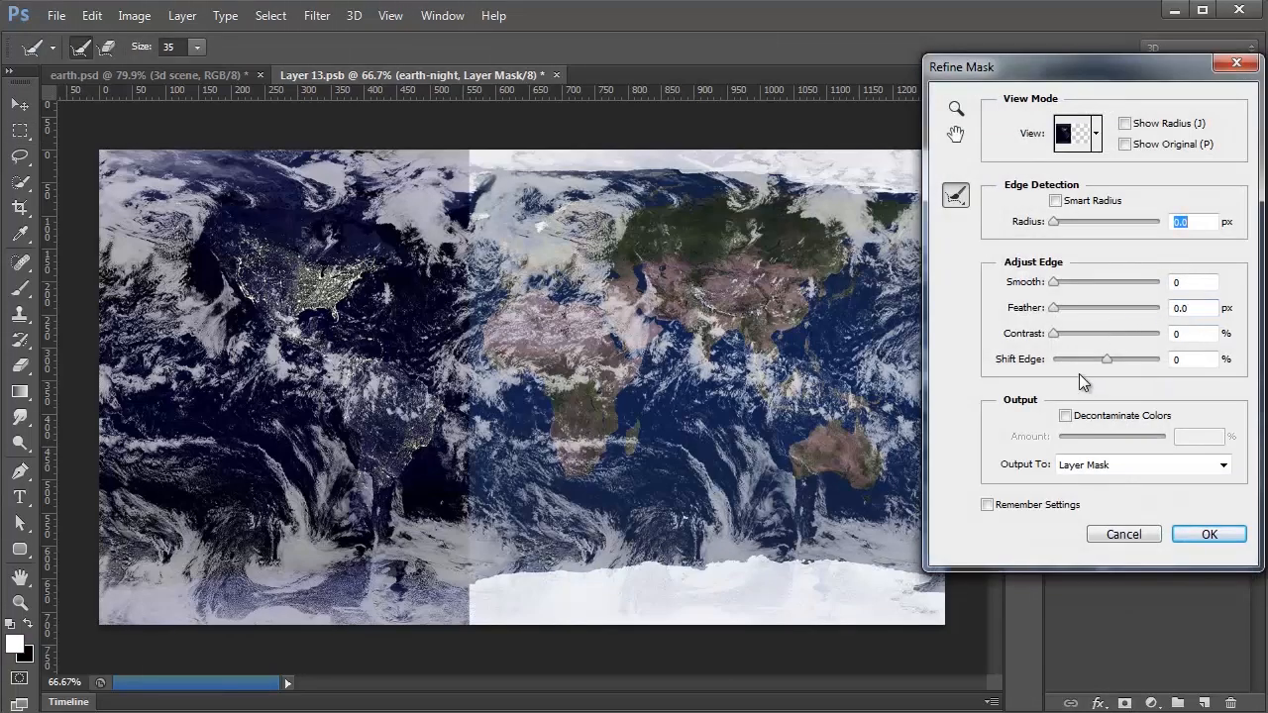
{"action": "left_click_drag", "start_coordinate": [1054, 307], "coordinate": [1112, 303]}
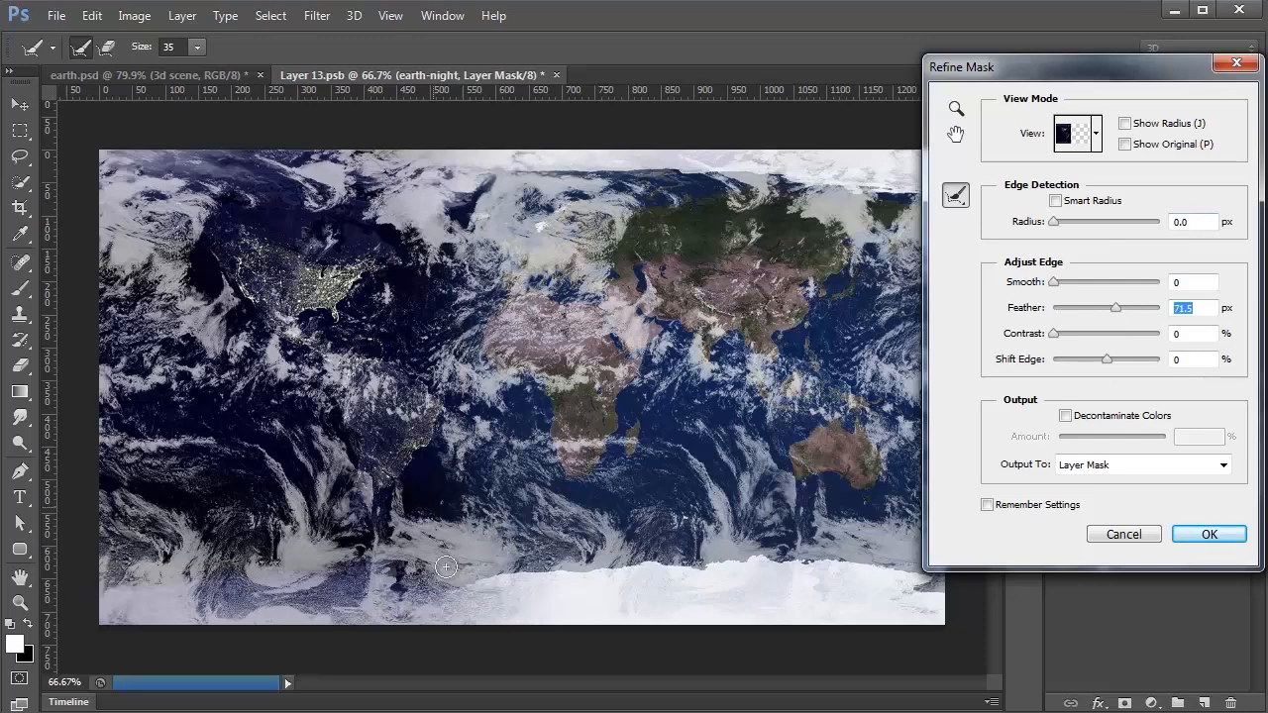
{"action": "left_click", "coordinate": [1215, 536]}
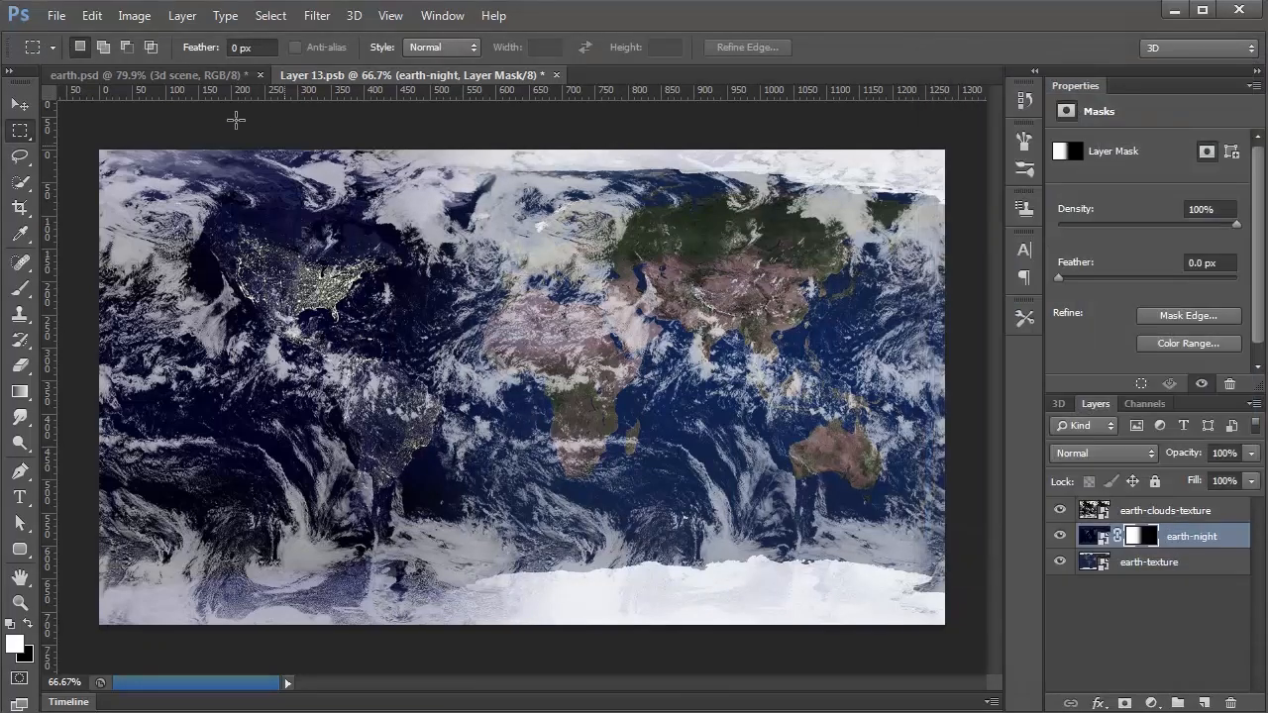
Switch to the earth.psd scene, check the blended night and day texture on the earth up close, and save the document
{"action": "left_click", "coordinate": [193, 79]}
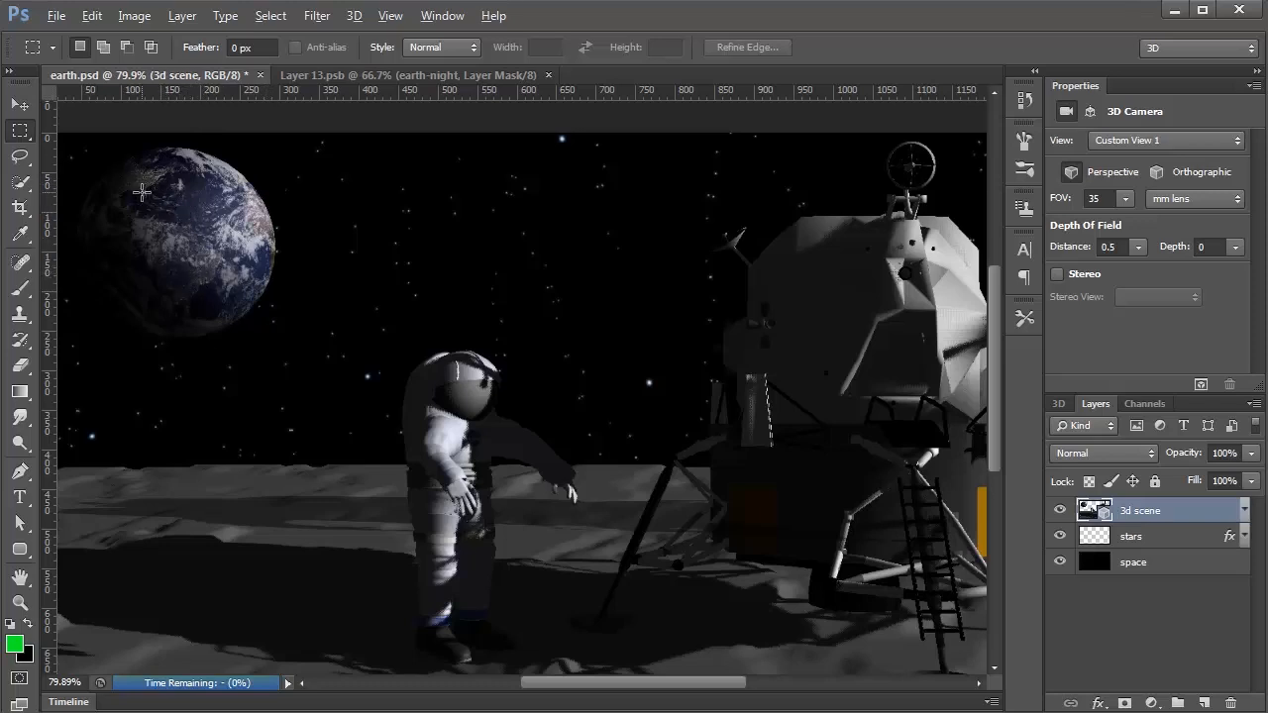
{"action": "scroll", "coordinate": [142, 192], "scroll_direction": "up", "scroll_amount": 5}
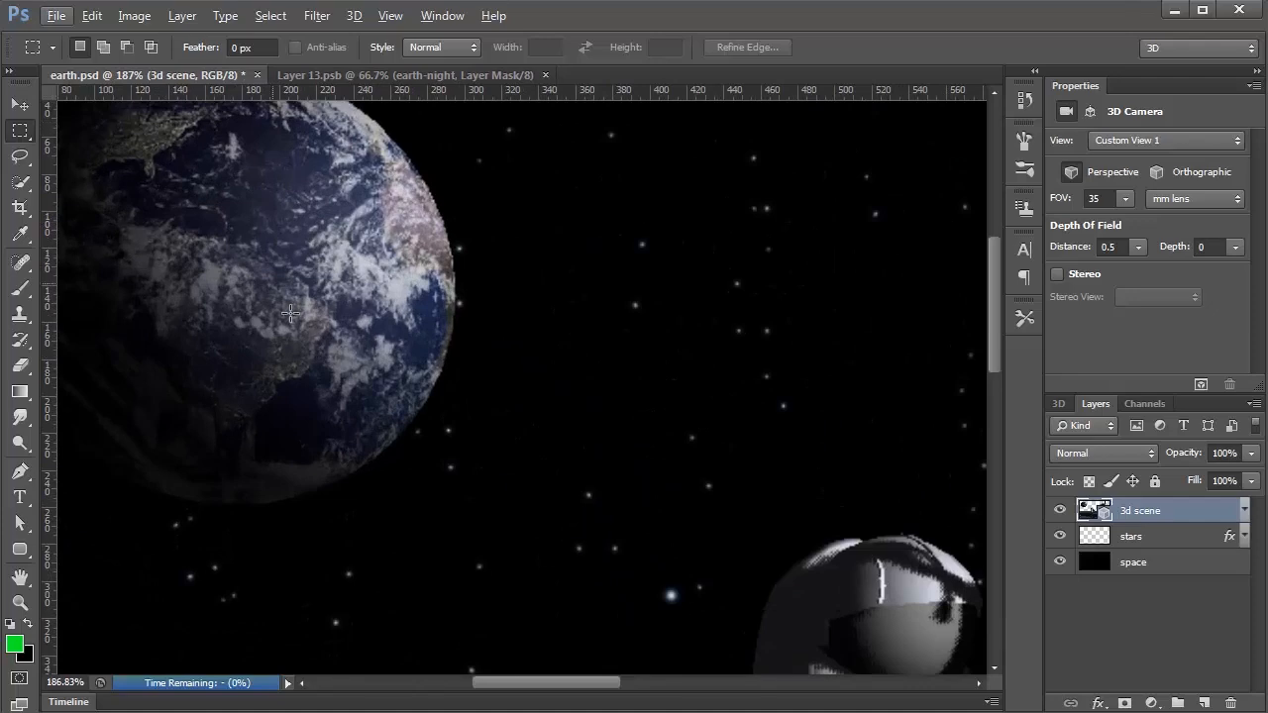
{"action": "scroll", "coordinate": [339, 320], "scroll_direction": "down", "scroll_amount": 7}
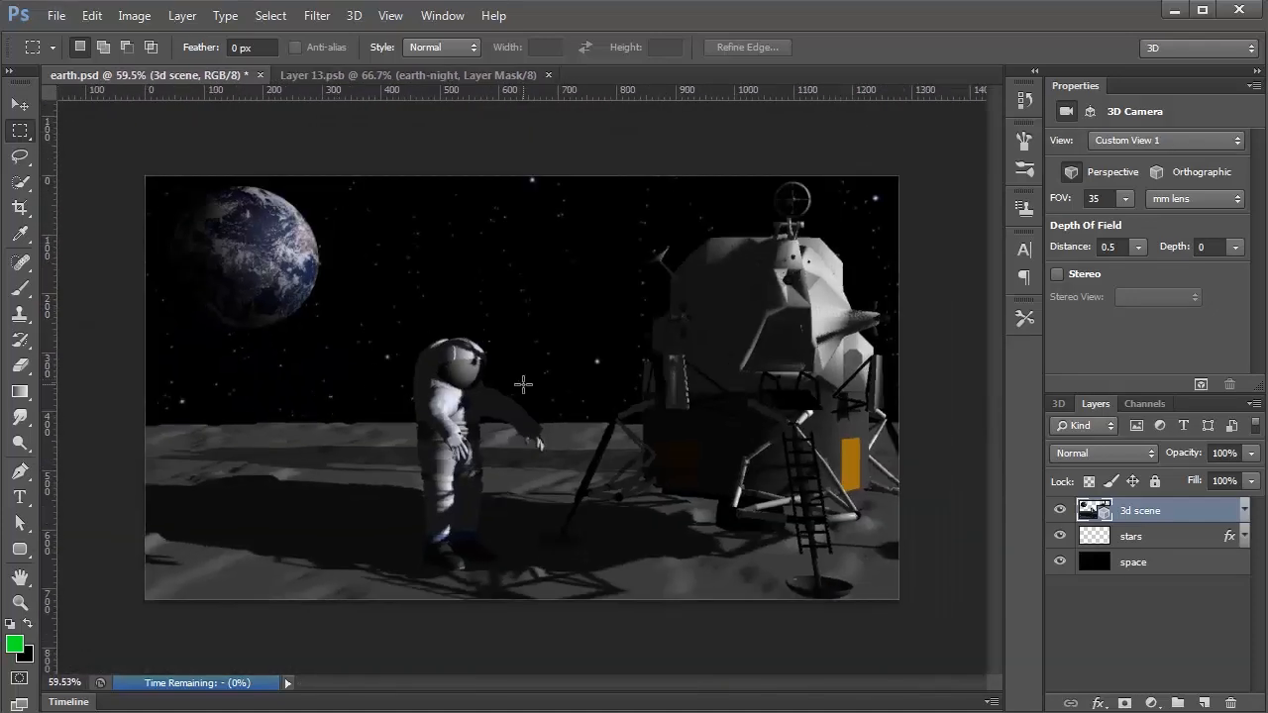
{"action": "key", "text": "ctrl+s"}
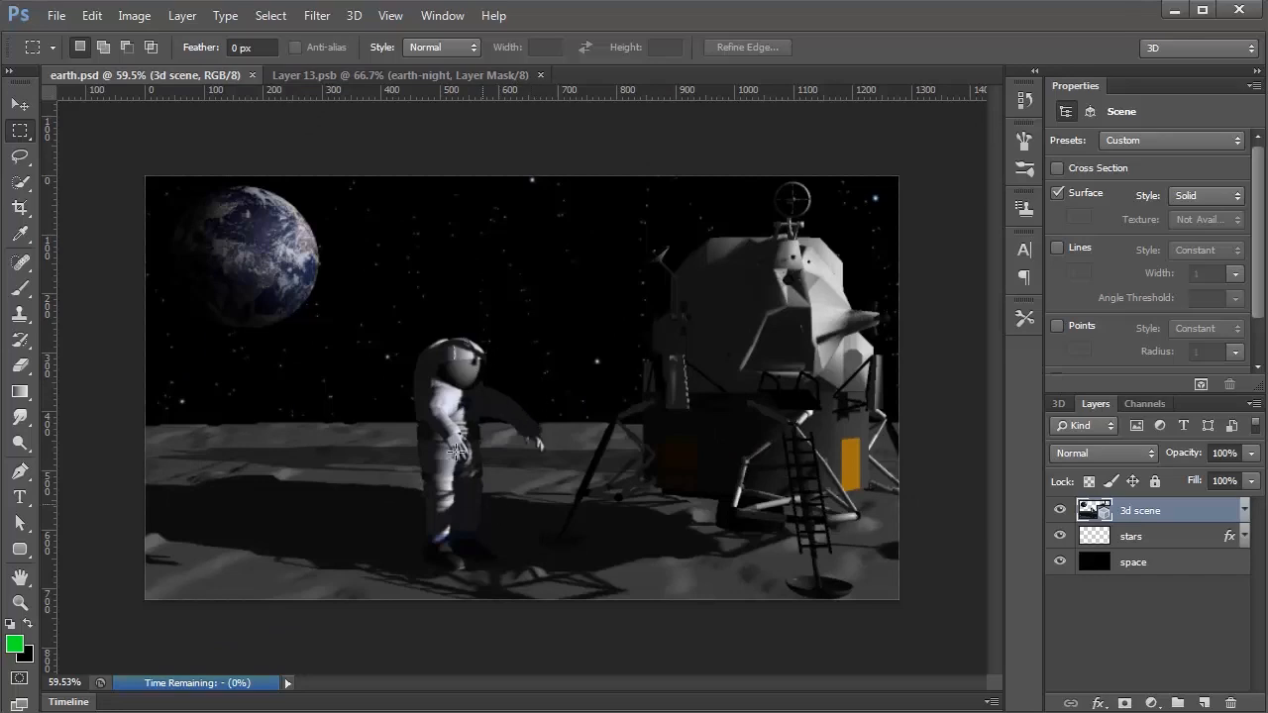
Show the 3d scene layer's object list, collapse the earth and lunar lander groups, and expand MKIII_Layer to list the astronaut's materials
{"action": "scroll", "coordinate": [493, 488], "scroll_direction": "up", "scroll_amount": 5}
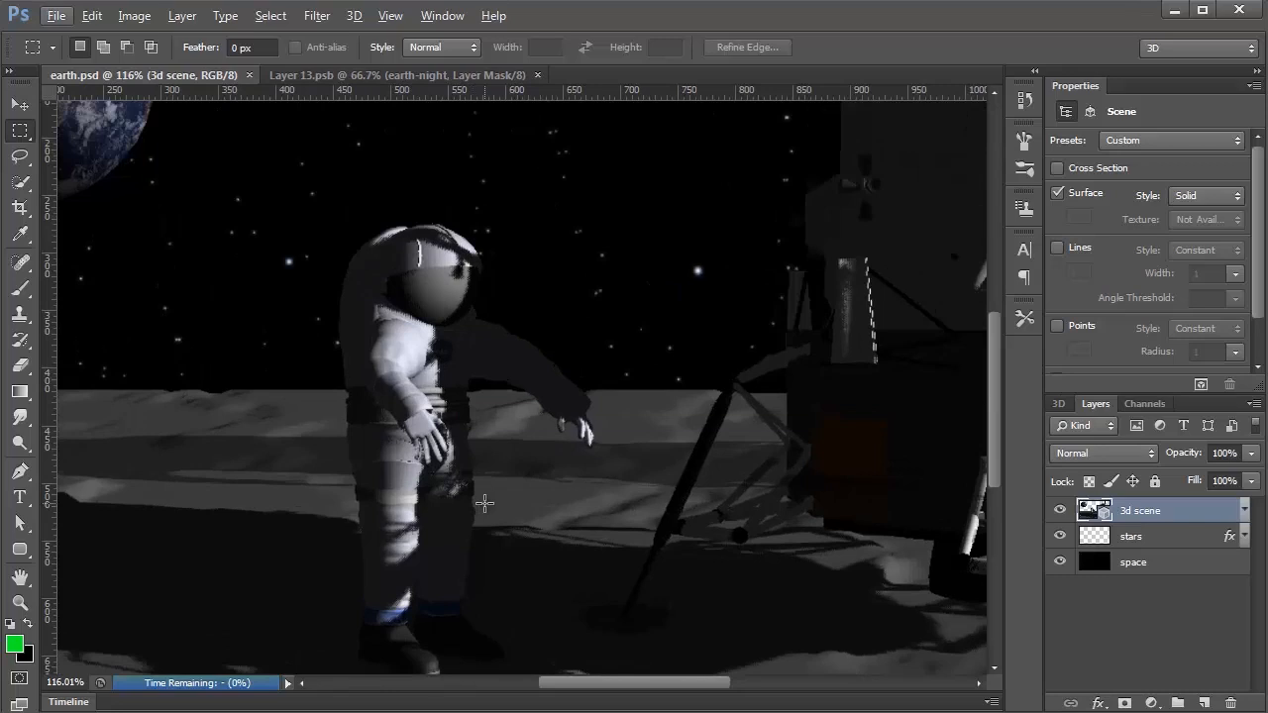
{"action": "scroll", "coordinate": [485, 504], "scroll_direction": "up", "scroll_amount": 1}
{"action": "left_click_drag", "start_coordinate": [484, 506], "coordinate": [487, 444]}
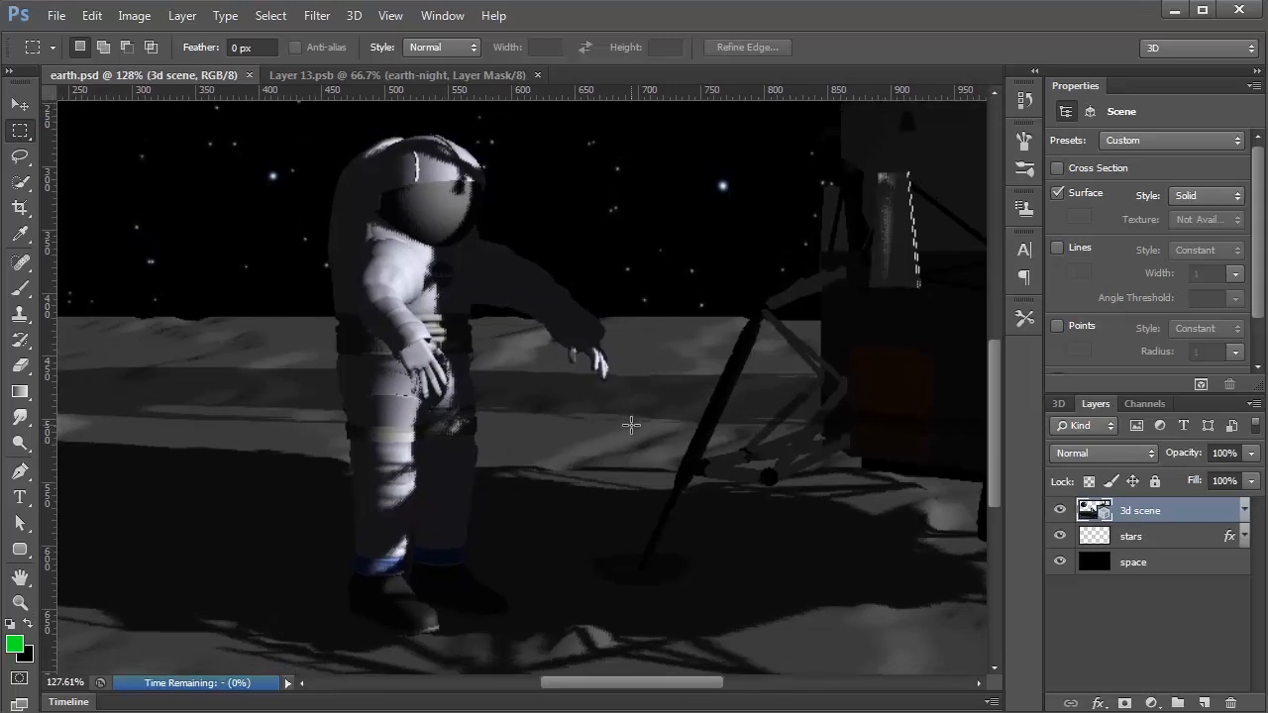
{"action": "double_click", "coordinate": [1098, 511]}
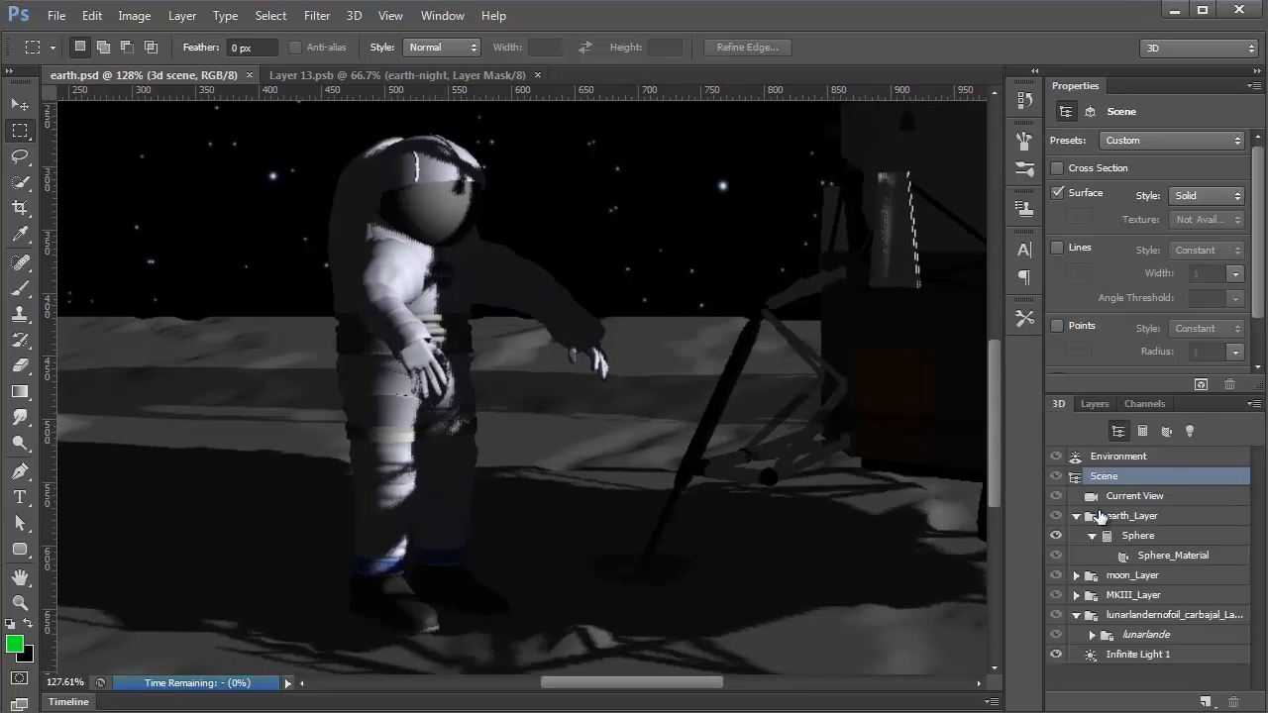
{"action": "key", "text": "v"}
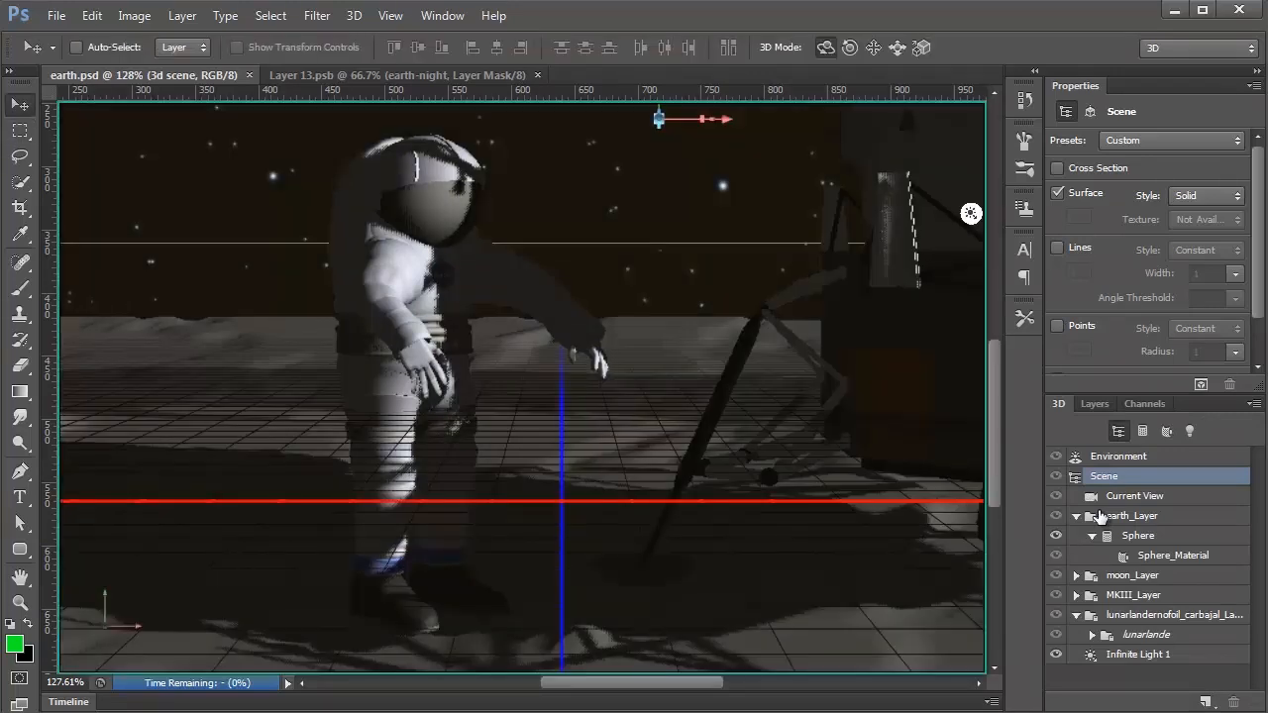
{"action": "left_click", "coordinate": [1076, 517]}
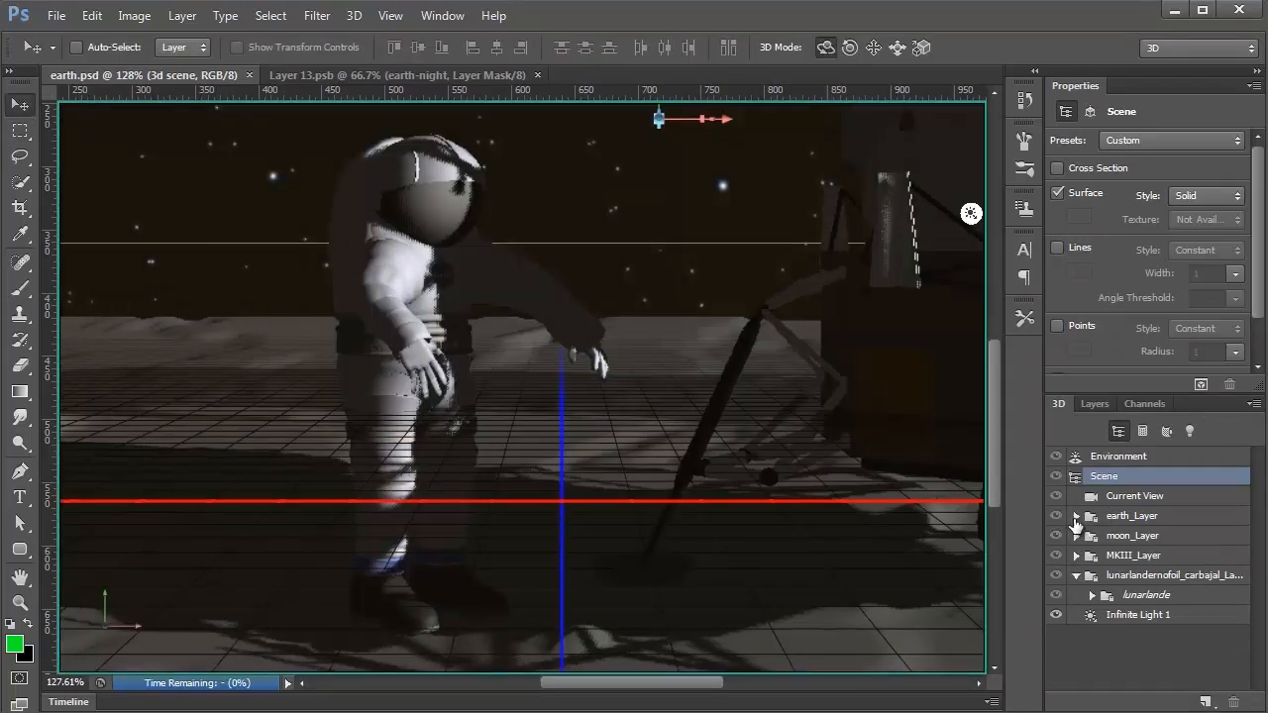
{"action": "left_click", "coordinate": [1077, 577]}
{"action": "left_click", "coordinate": [1076, 556]}
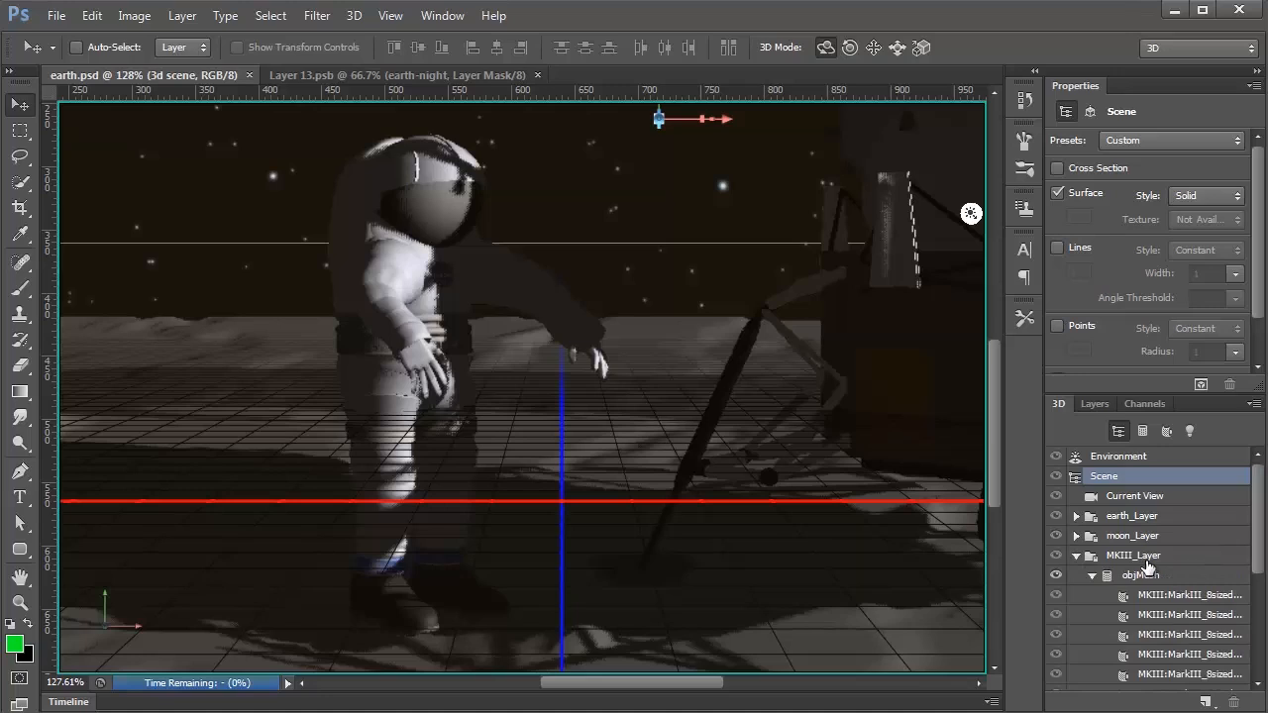
Step through the materials of the MKIII_Layer mesh to examine which part of the astronaut each one covers
{"action": "scroll", "coordinate": [1258, 540], "scroll_direction": "down", "scroll_amount": 3}
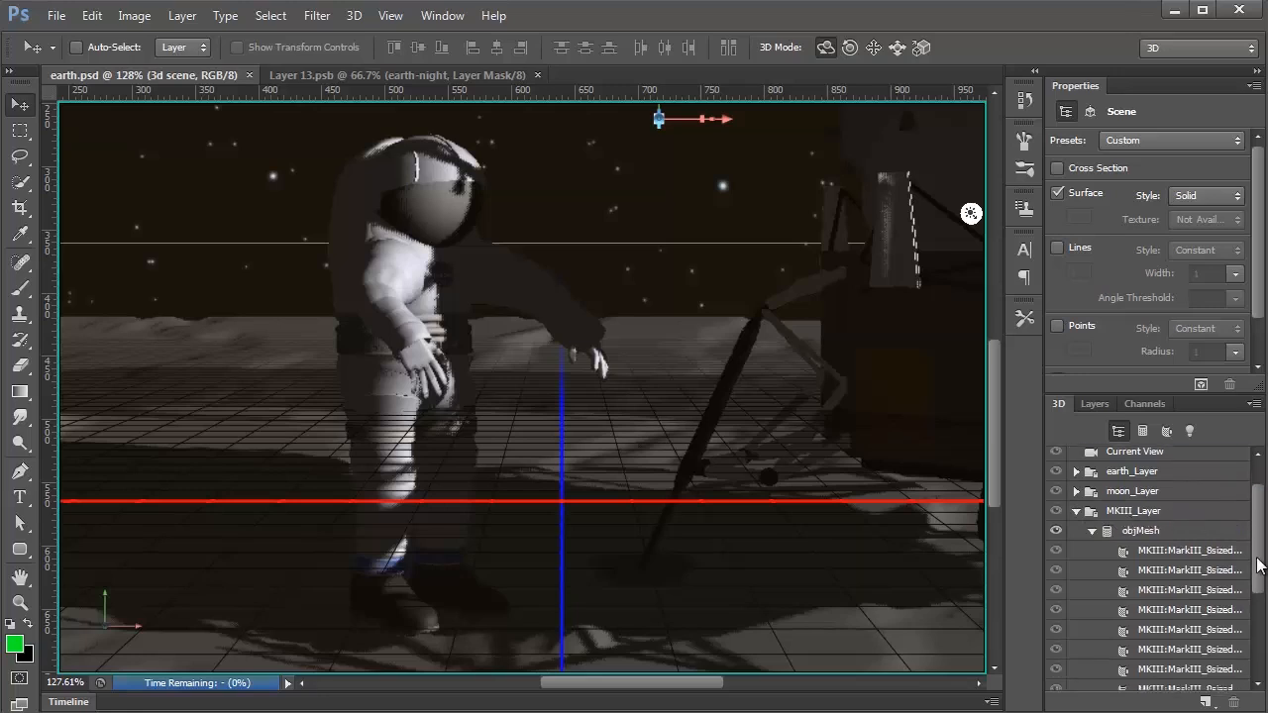
{"action": "left_click", "coordinate": [1170, 508]}
{"action": "left_click", "coordinate": [1165, 528]}
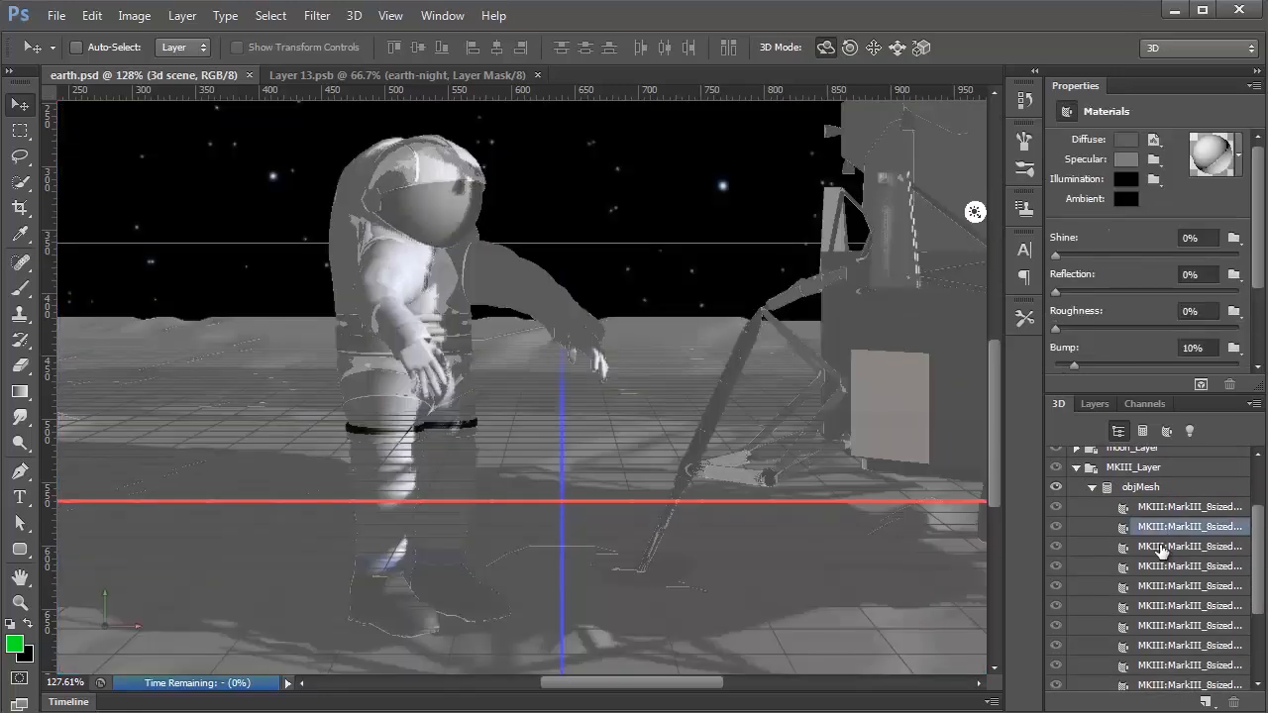
{"action": "left_click", "coordinate": [1164, 548]}
{"action": "left_click", "coordinate": [1162, 568]}
{"action": "left_click", "coordinate": [1164, 588]}
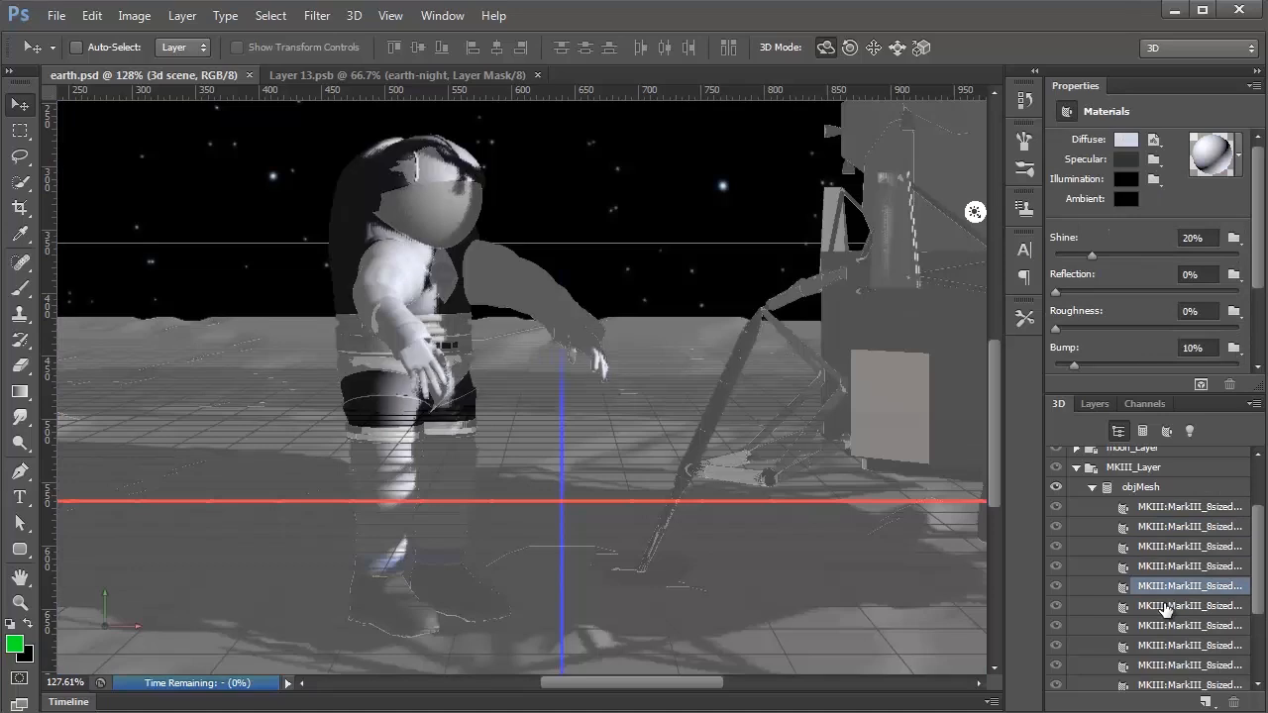
{"action": "left_click", "coordinate": [1165, 607]}
{"action": "left_click", "coordinate": [1165, 630]}
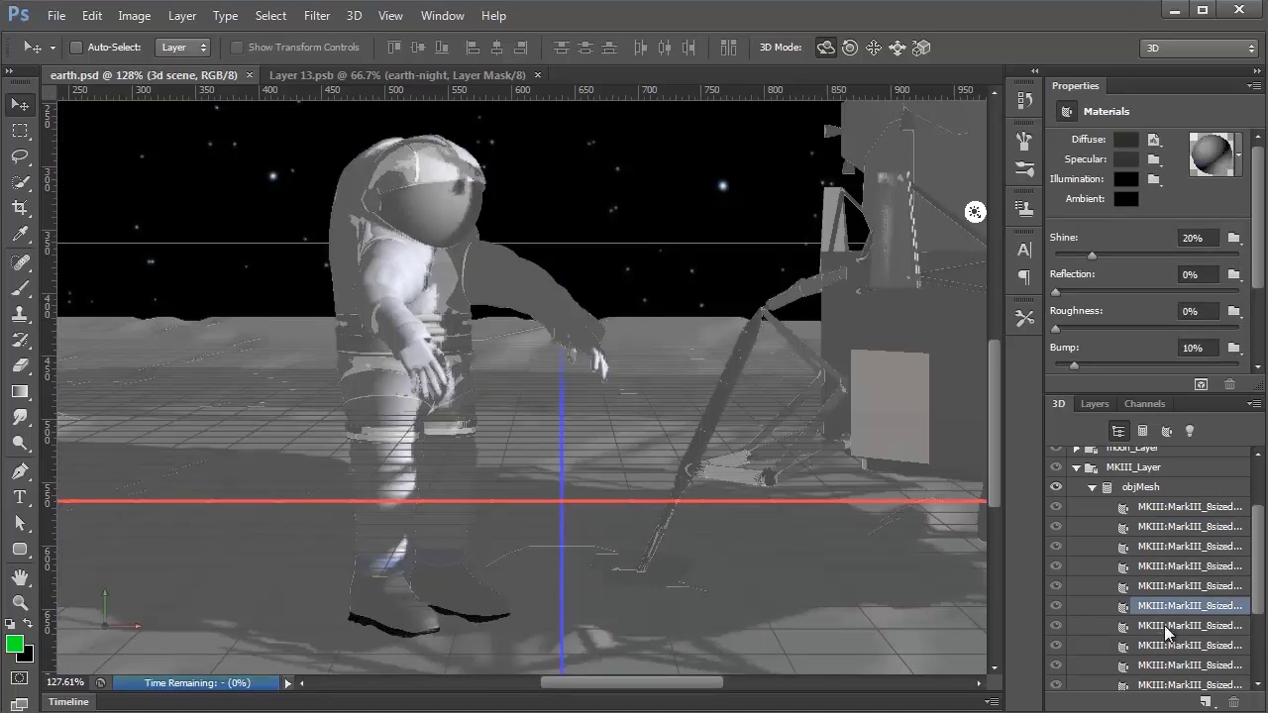
{"action": "left_click", "coordinate": [1165, 650]}
{"action": "left_click", "coordinate": [1166, 667]}
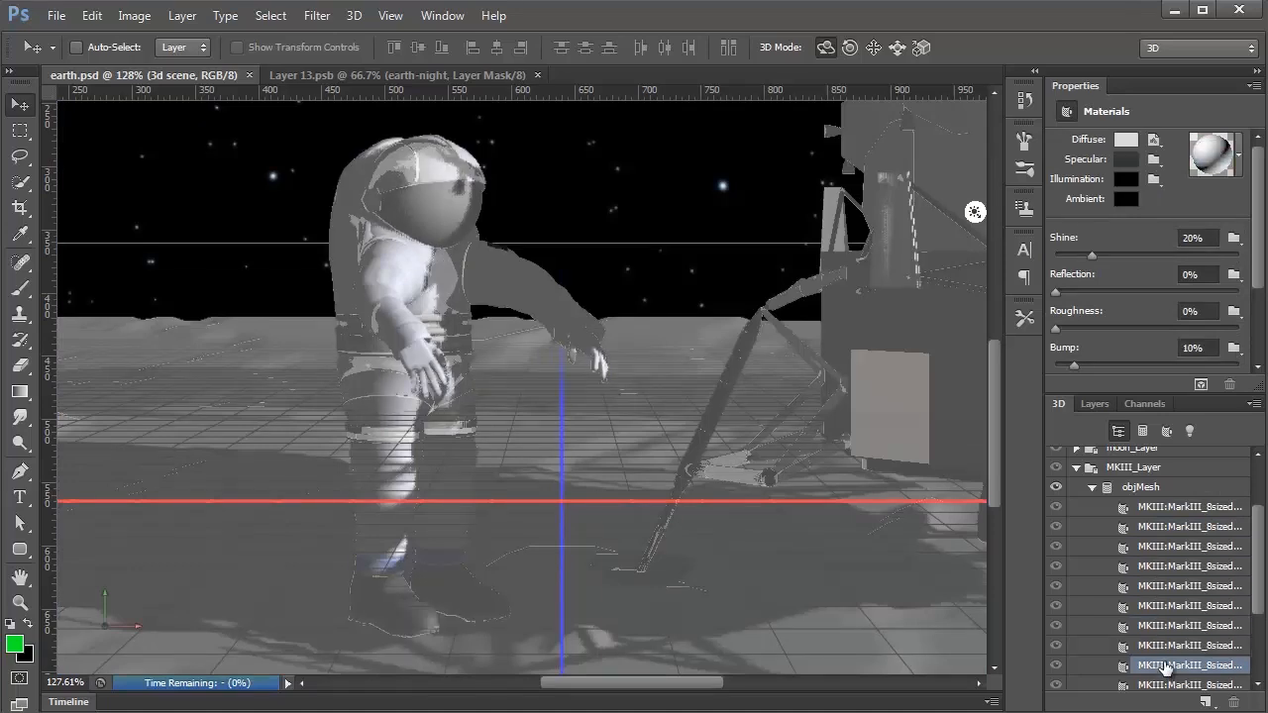
Try a bright red diffuse color on the astronaut's boot material and discard the change
{"action": "left_click", "coordinate": [1155, 607]}
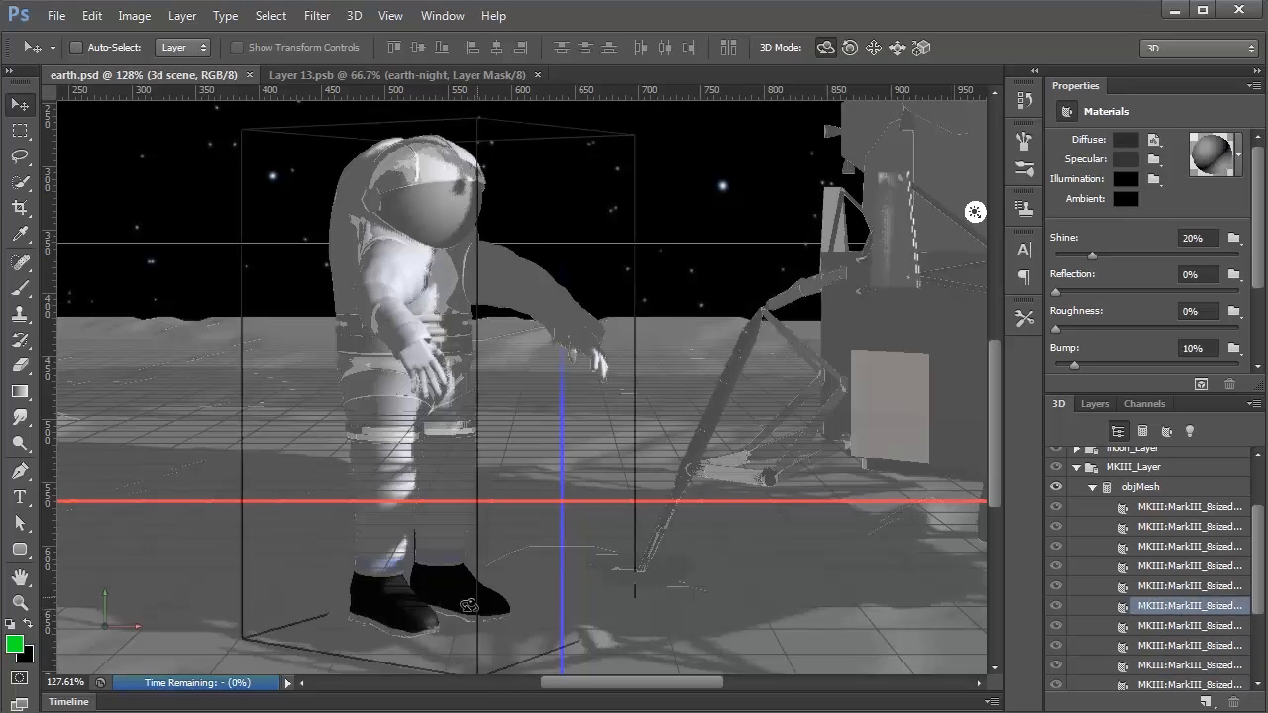
{"action": "left_click", "coordinate": [1133, 147]}
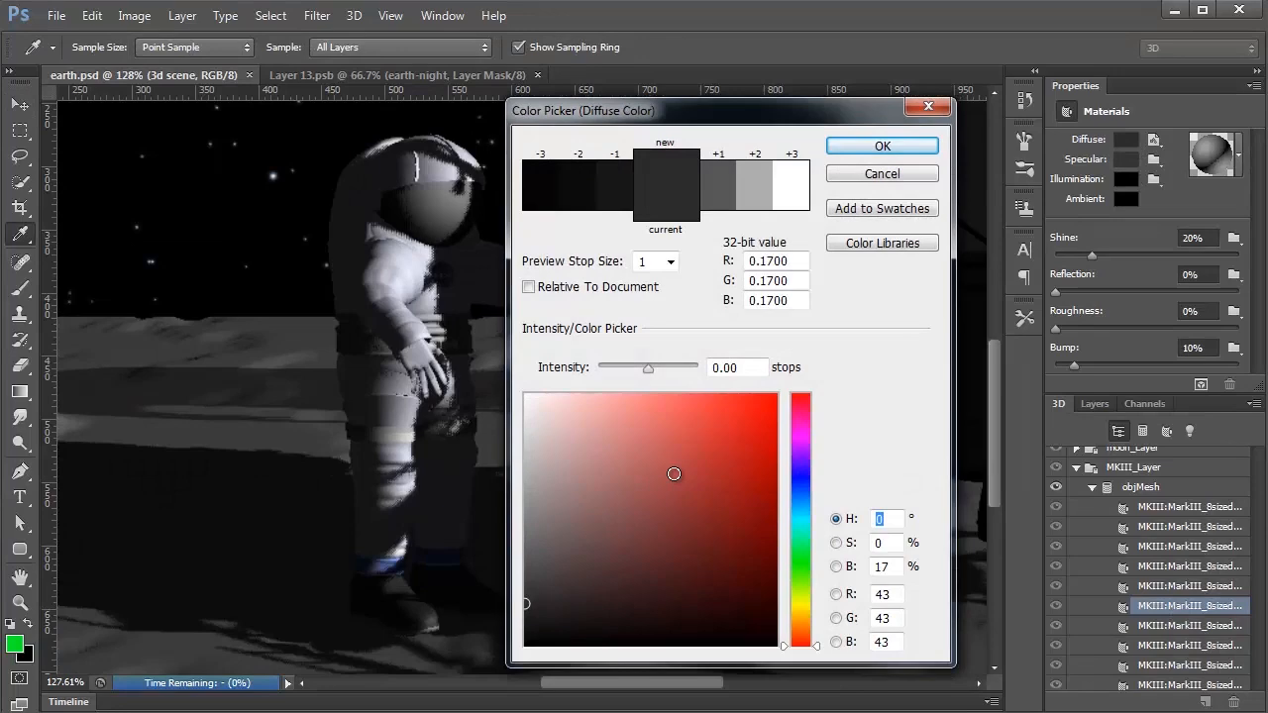
{"action": "left_click", "coordinate": [775, 395]}
{"action": "left_click", "coordinate": [919, 175]}
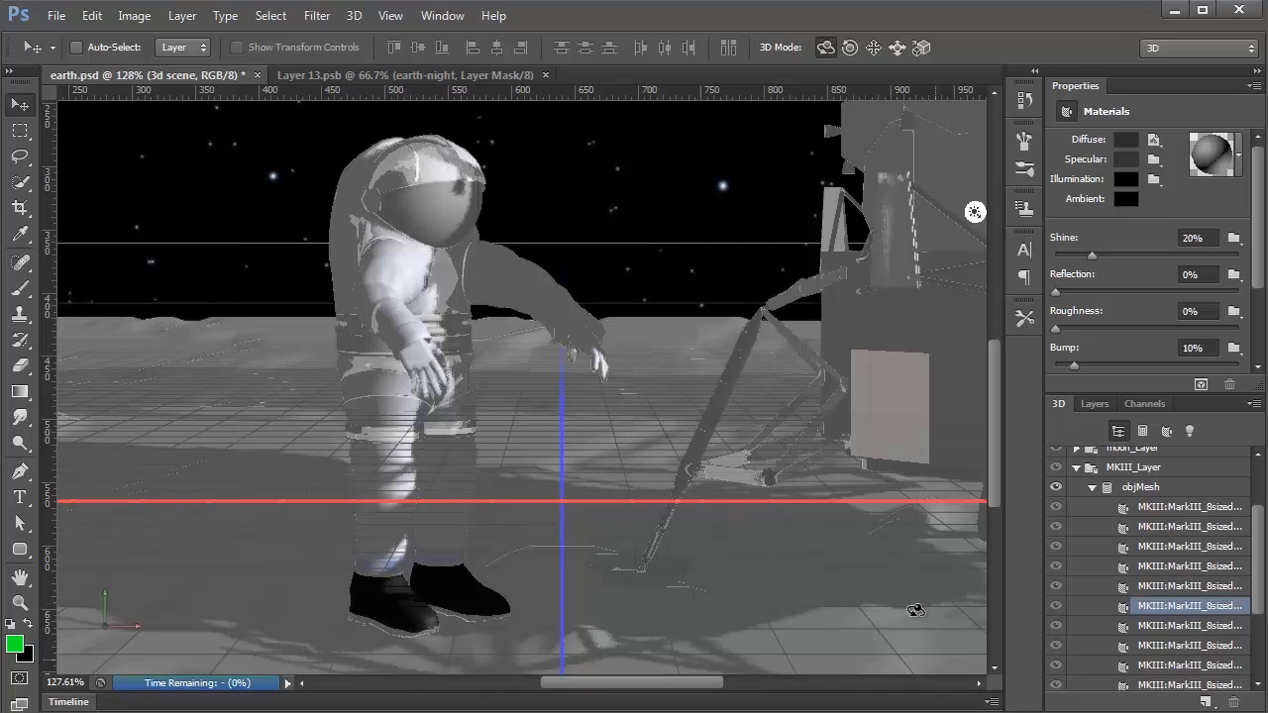
Select the astronaut's helmet visor material and set its reflection to 80%
{"action": "left_click", "coordinate": [1169, 565]}
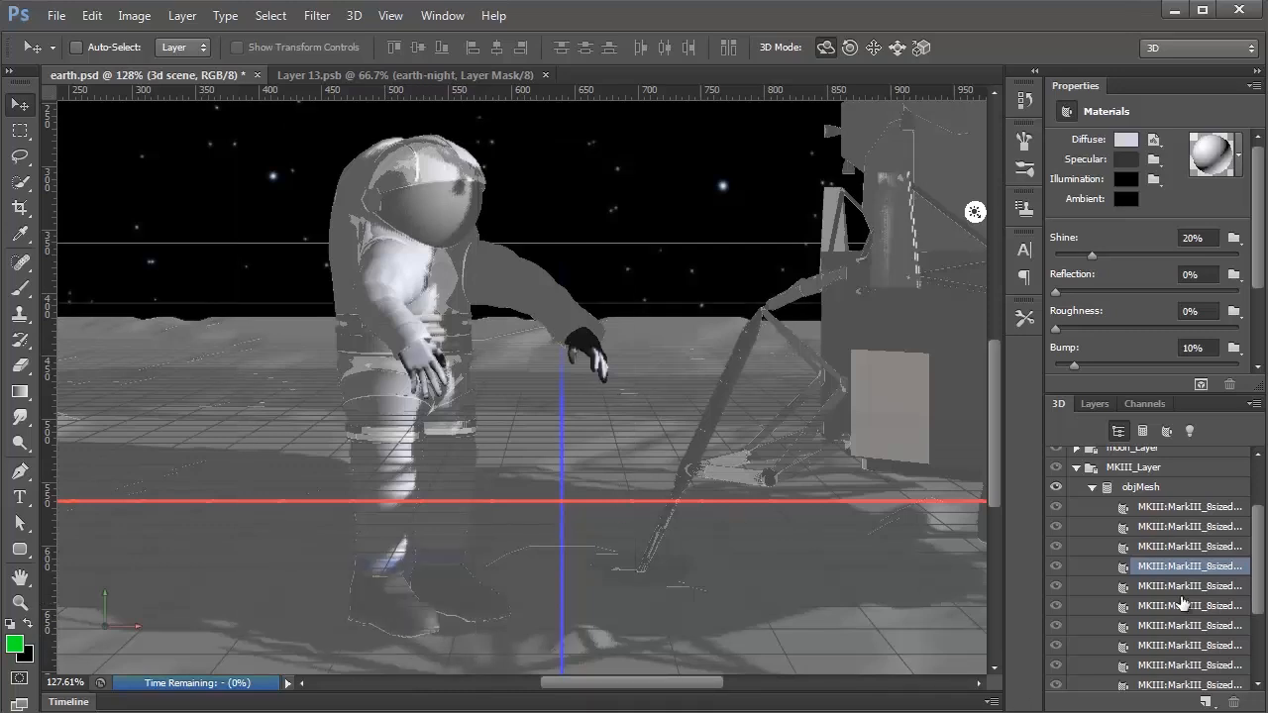
{"action": "left_click", "coordinate": [1165, 513]}
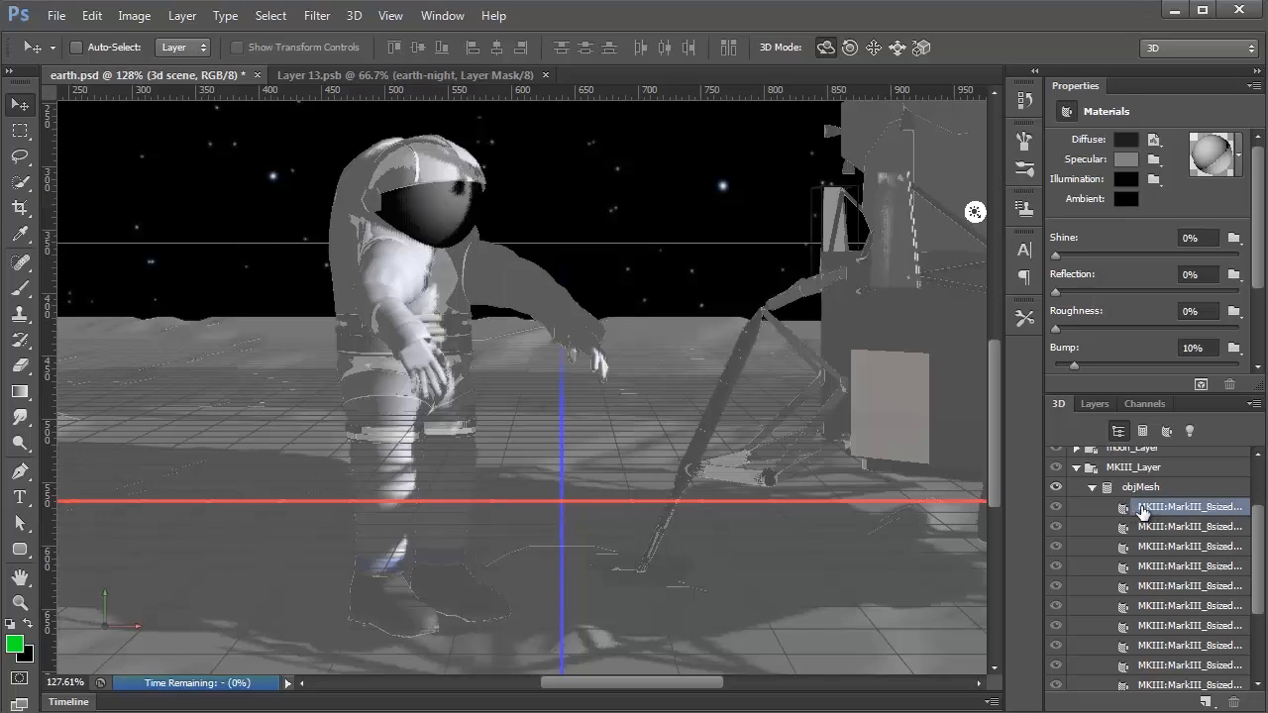
{"action": "left_click_drag", "start_coordinate": [1058, 291], "coordinate": [1192, 297]}
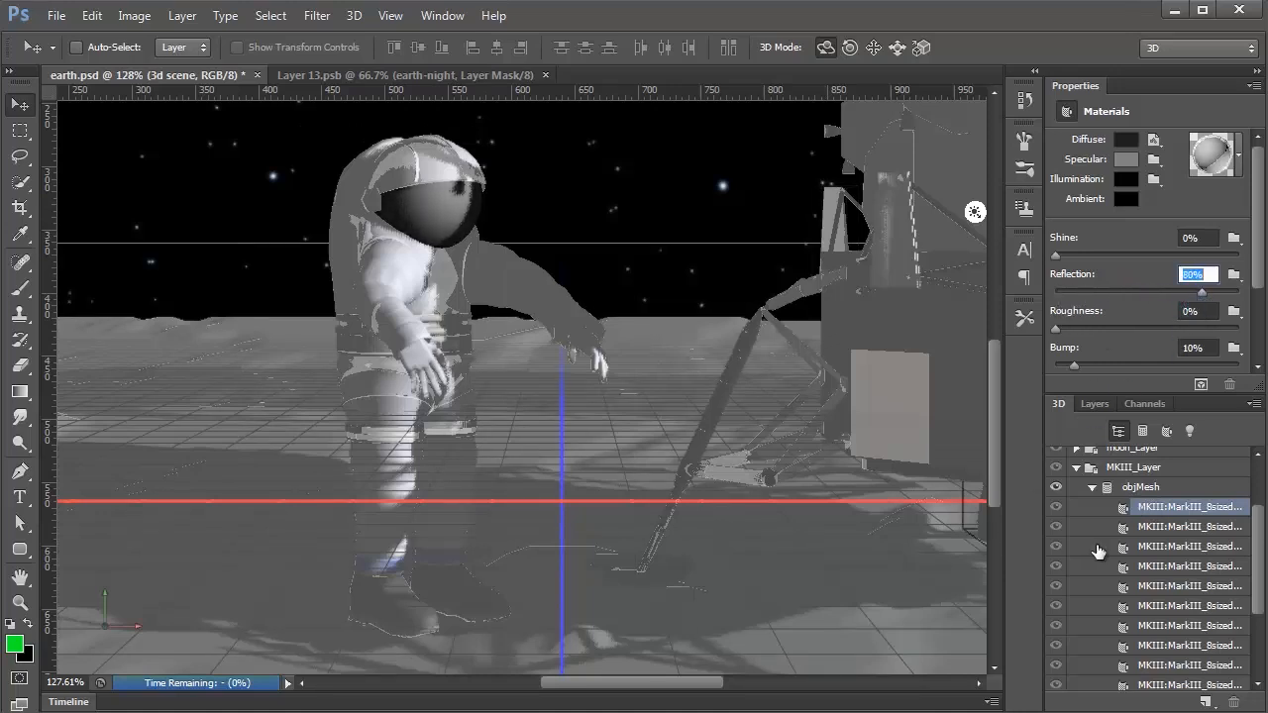
Render a rectangular area around the astronaut's helmet and upper body to check the visor reflection, and clear the selection
{"action": "left_click", "coordinate": [229, 187]}
{"action": "key", "text": "m"}
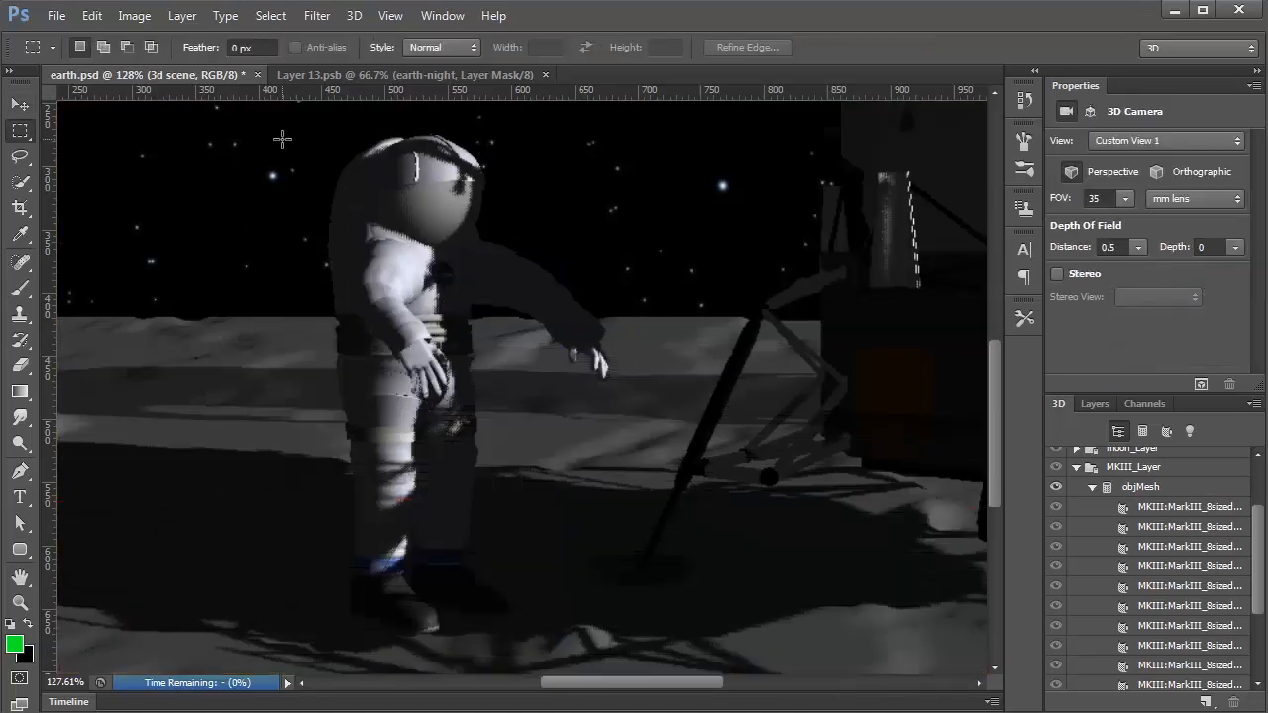
{"action": "left_click_drag", "start_coordinate": [273, 125], "coordinate": [581, 300]}
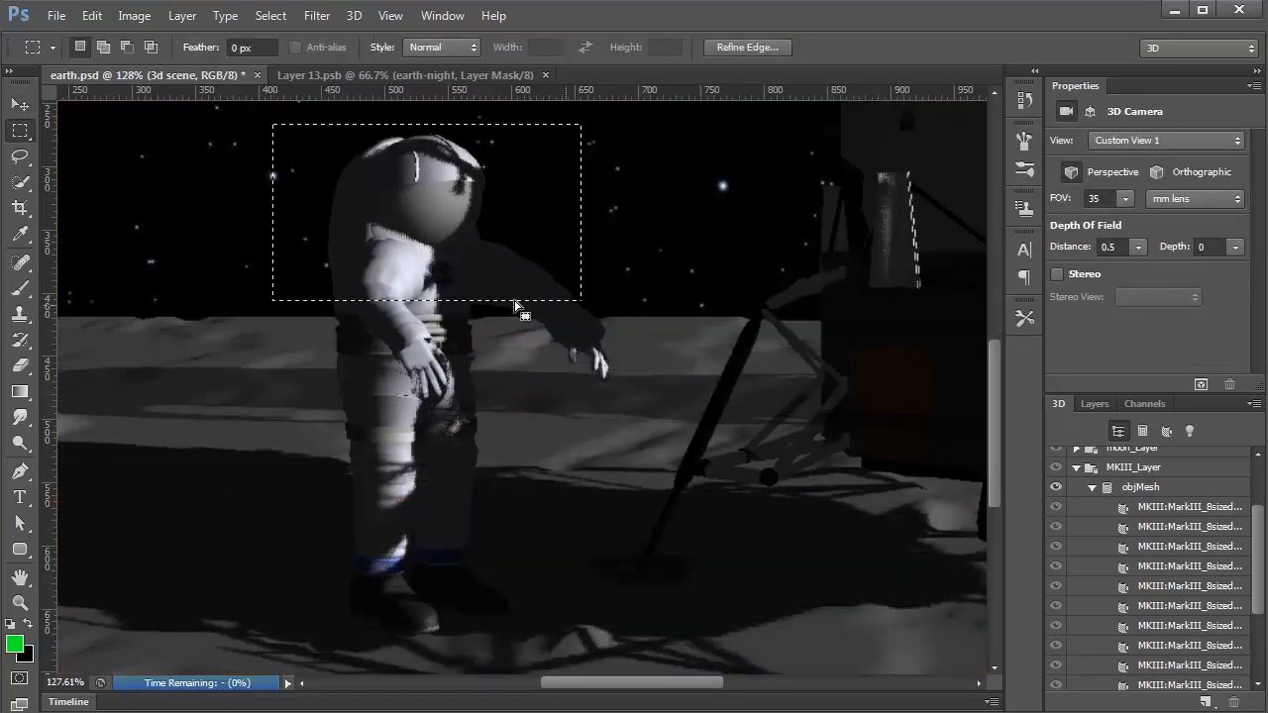
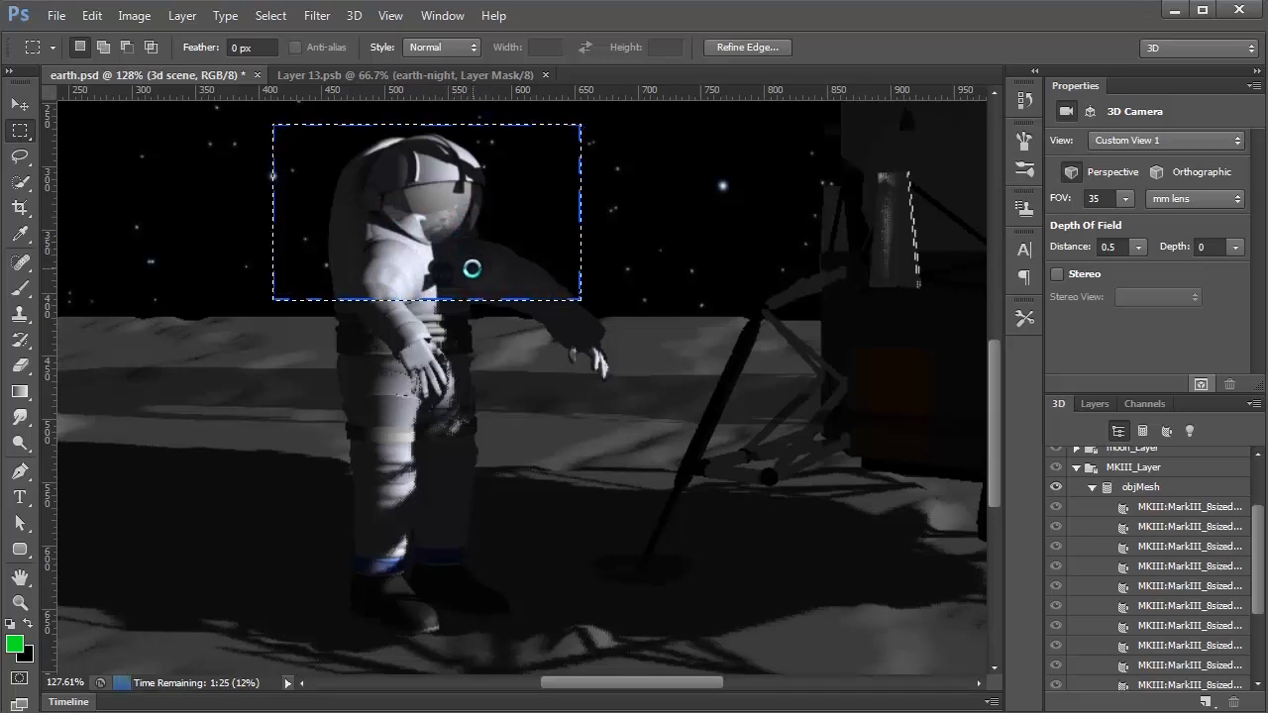
{"action": "left_click", "coordinate": [500, 240]}
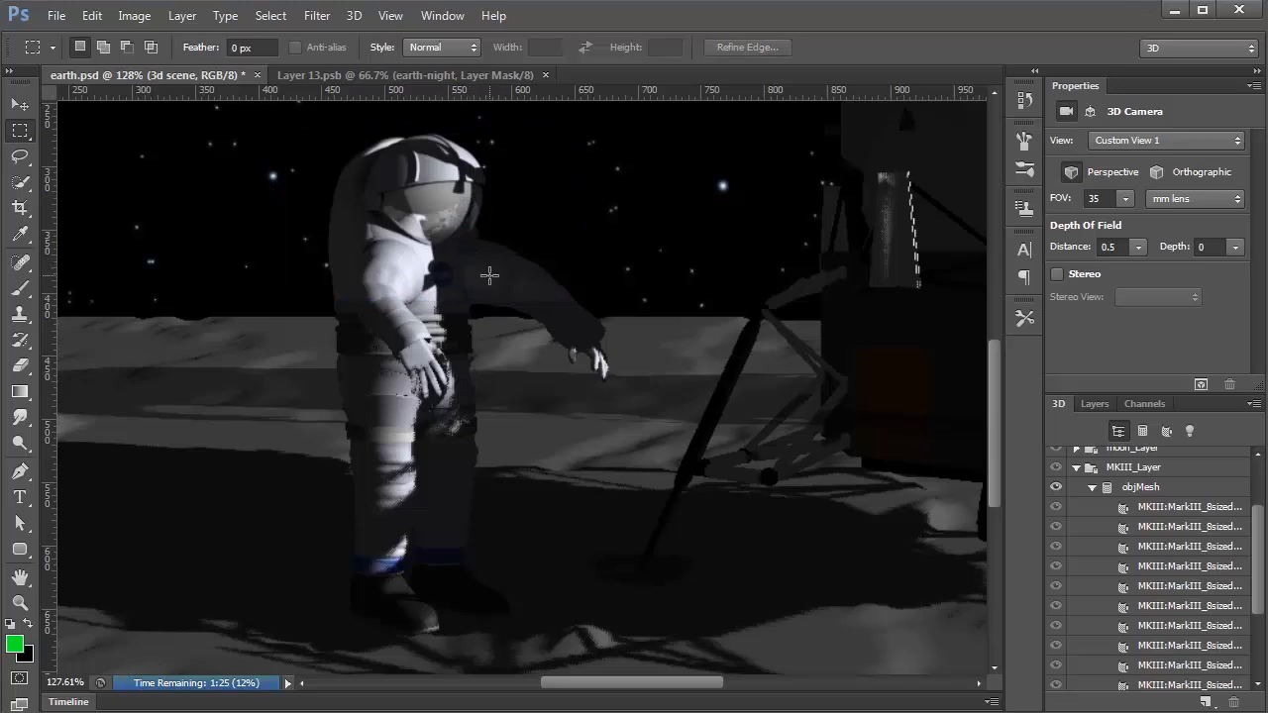
Inspect the lander's separate meshes by selecting its upper stage and its lower stage in the scene
{"action": "scroll", "coordinate": [490, 276], "scroll_direction": "down", "scroll_amount": 5}
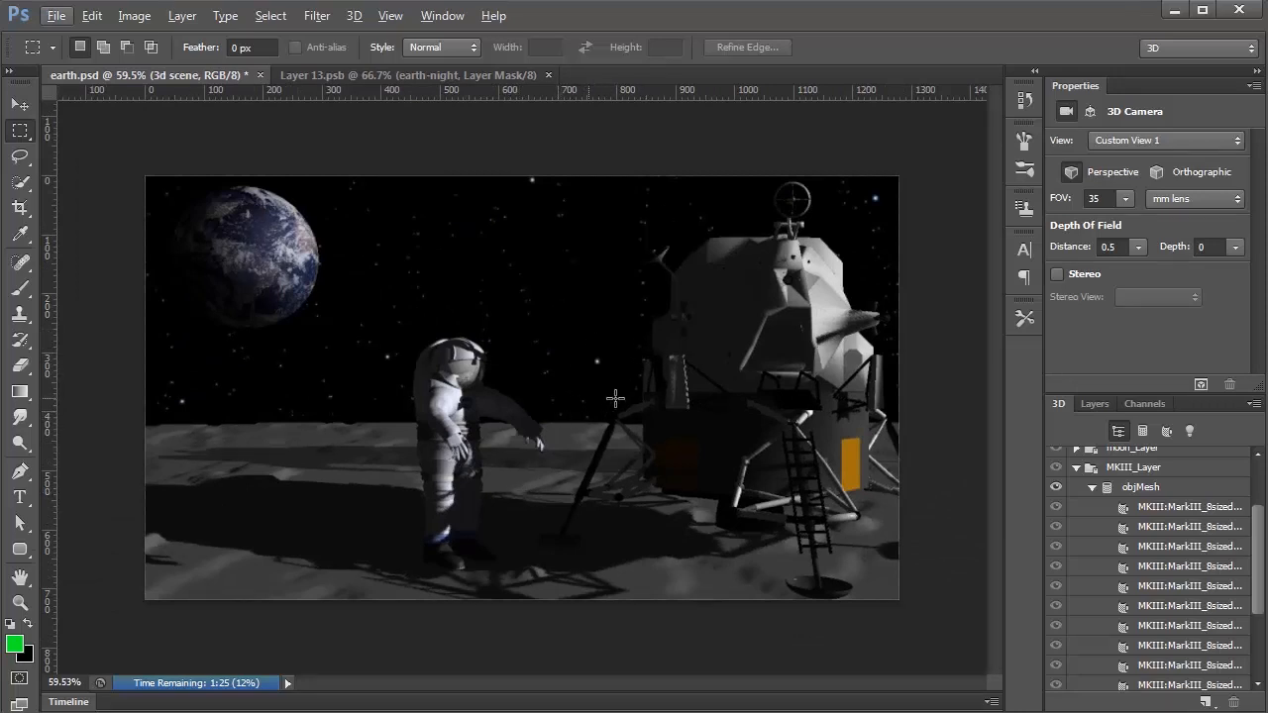
{"action": "key", "text": "v"}
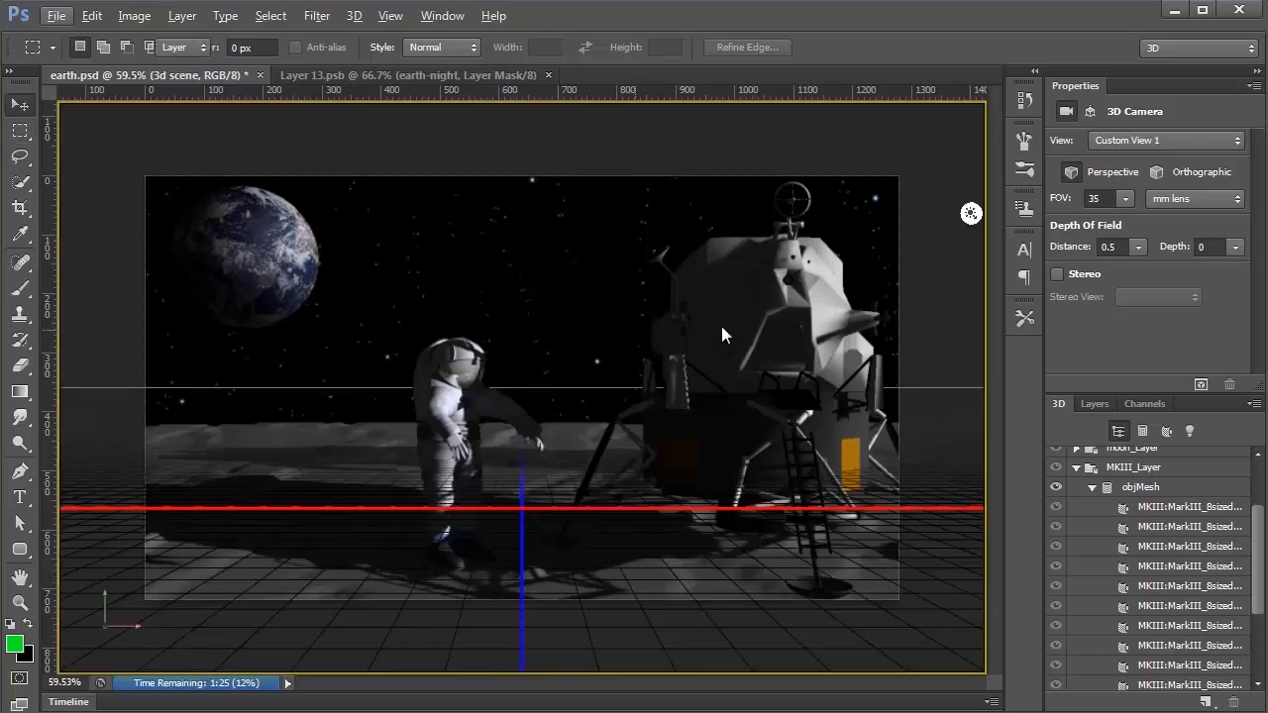
{"action": "left_click", "coordinate": [711, 301]}
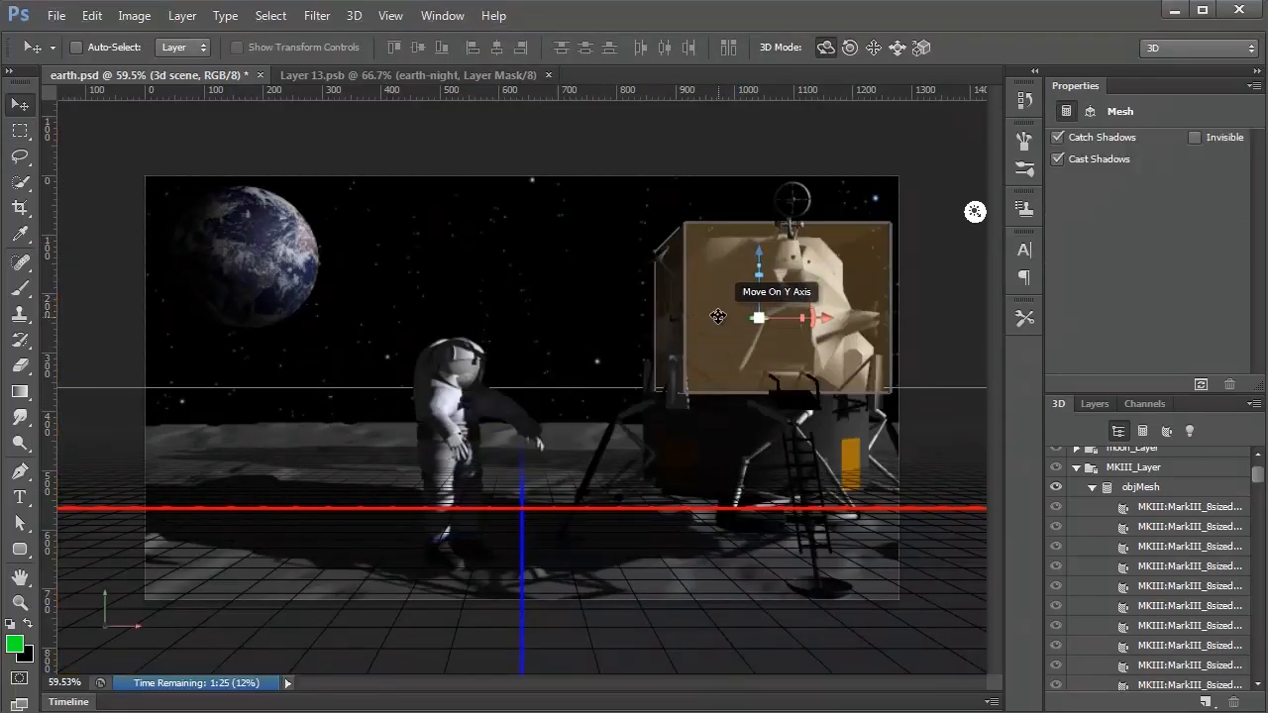
{"action": "left_click", "coordinate": [733, 431]}
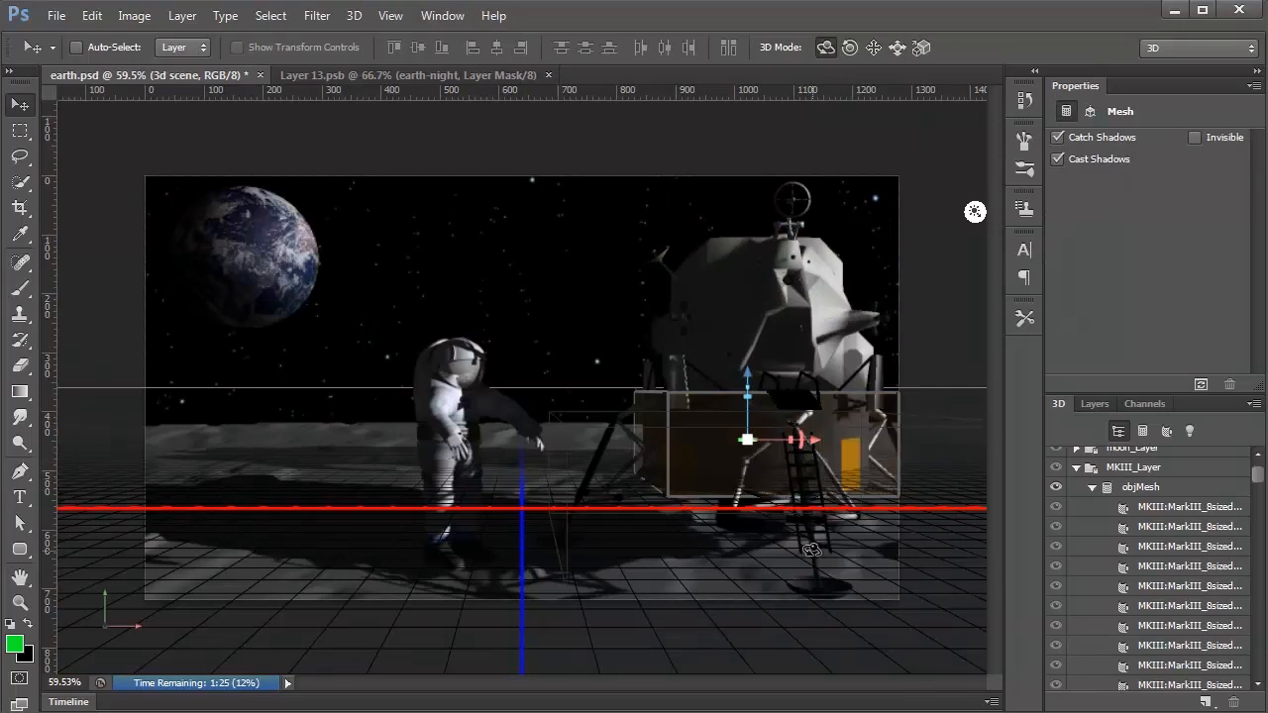
Try to slide the lander's upper stage mesh along the X axis away from its base, and undo the move
{"action": "left_click", "coordinate": [816, 351]}
{"action": "left_click_drag", "start_coordinate": [815, 318], "coordinate": [74, 346]}
{"action": "key", "text": "ctrl+z"}
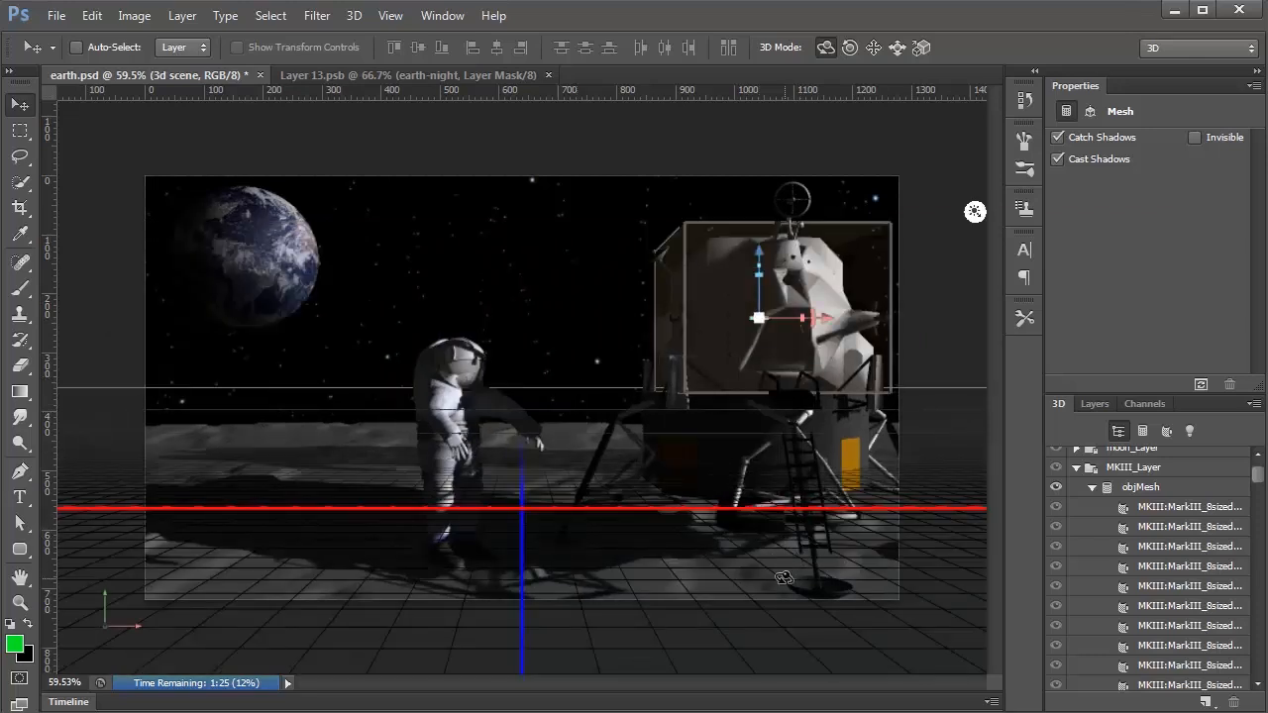
Set the reflection to 50% for the blinn4SG and default materials of the lander's upper stage
{"action": "left_click", "coordinate": [721, 307]}
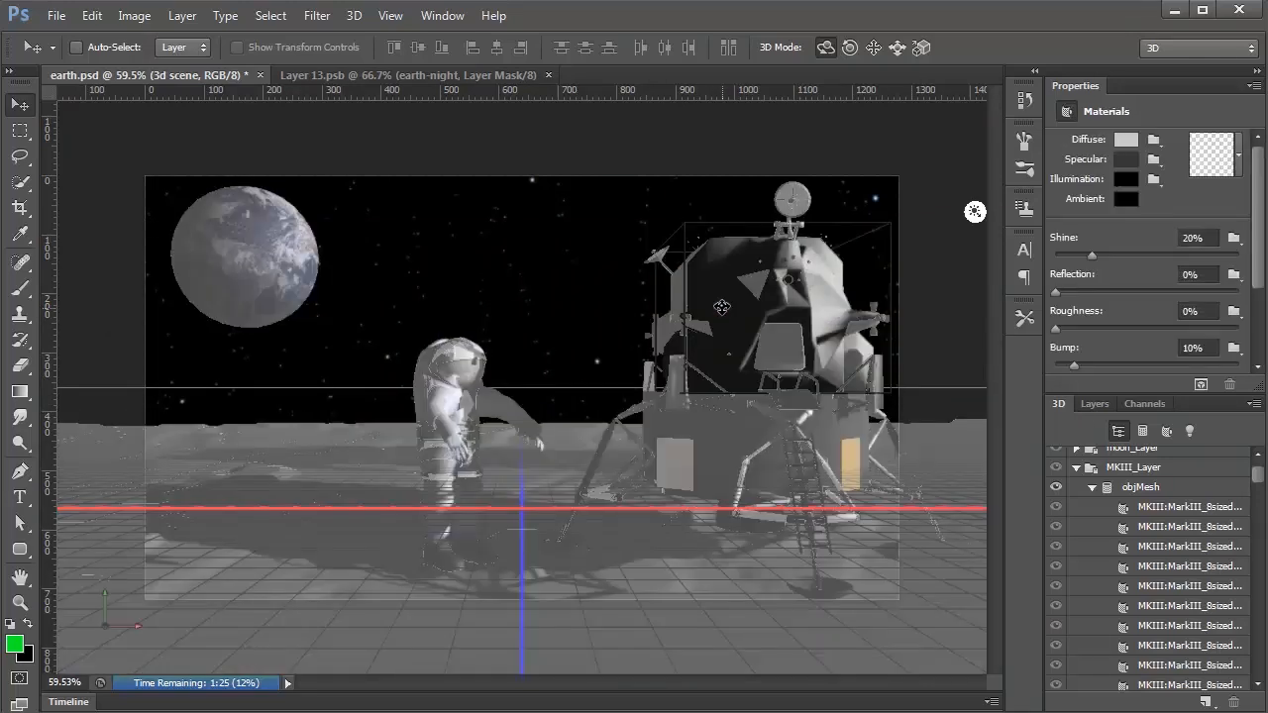
{"action": "left_click", "coordinate": [735, 313]}
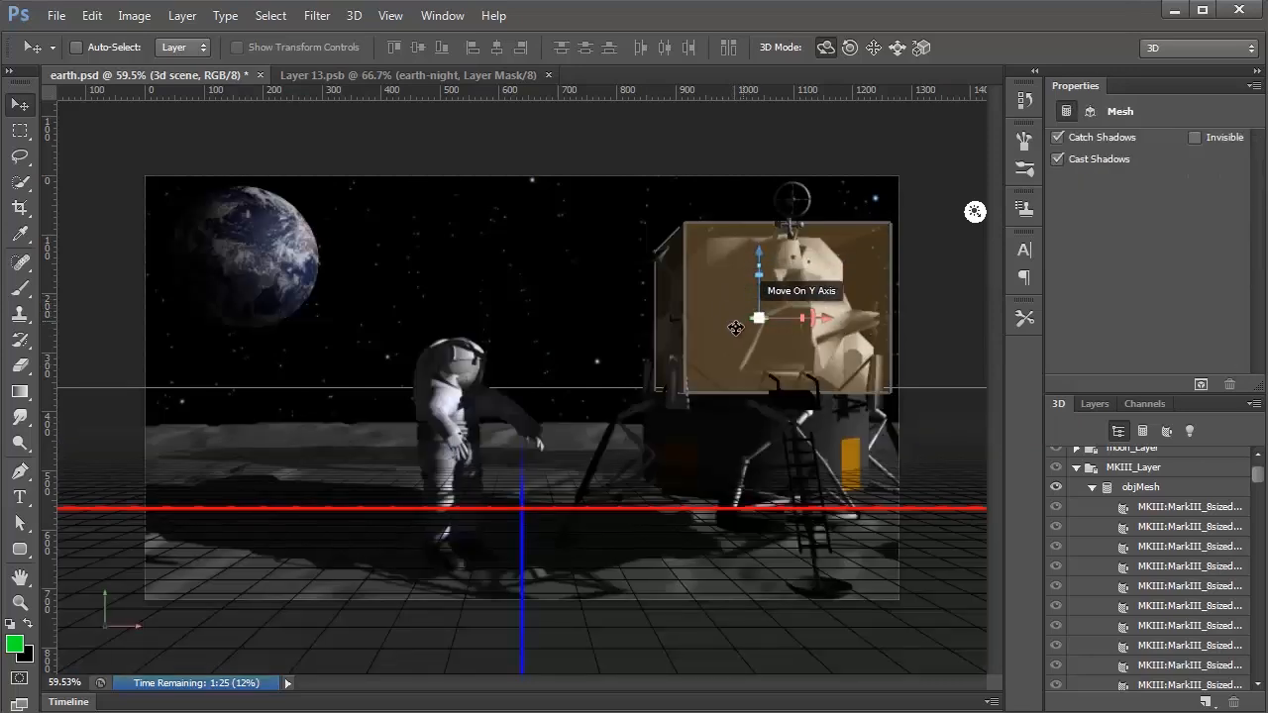
{"action": "left_click_drag", "start_coordinate": [1258, 475], "coordinate": [1256, 670]}
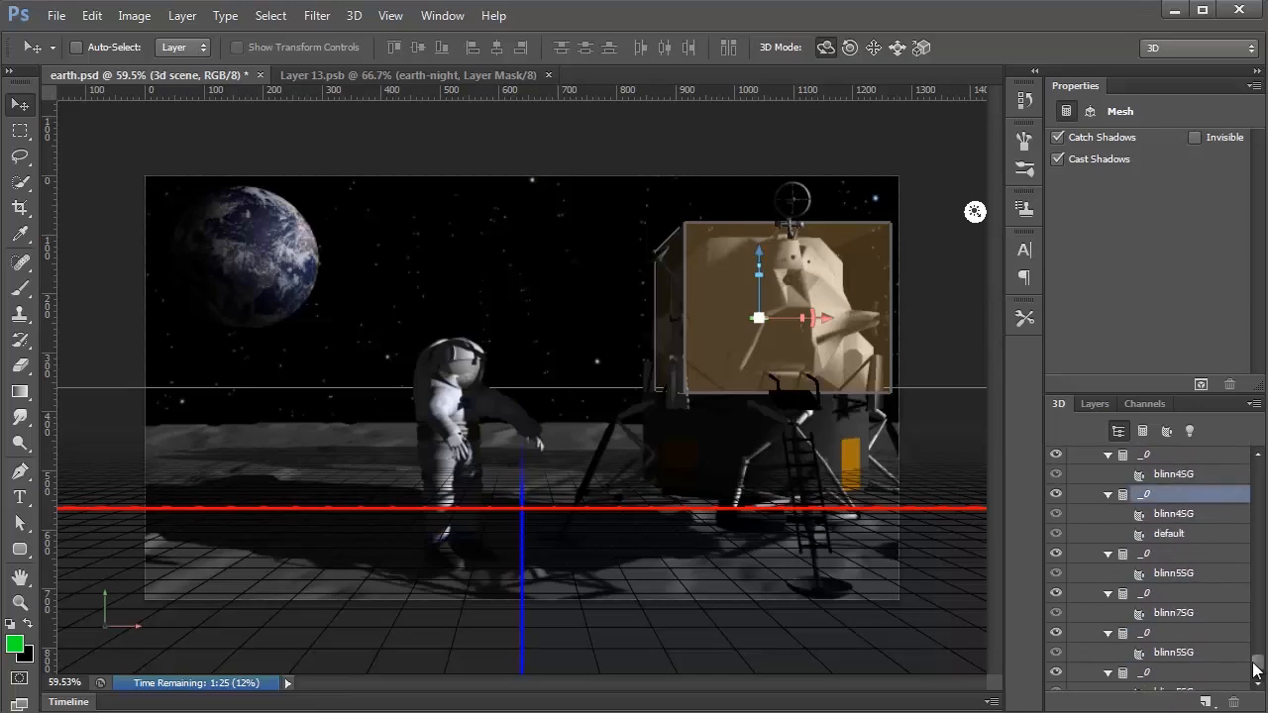
{"action": "left_click", "coordinate": [1167, 514]}
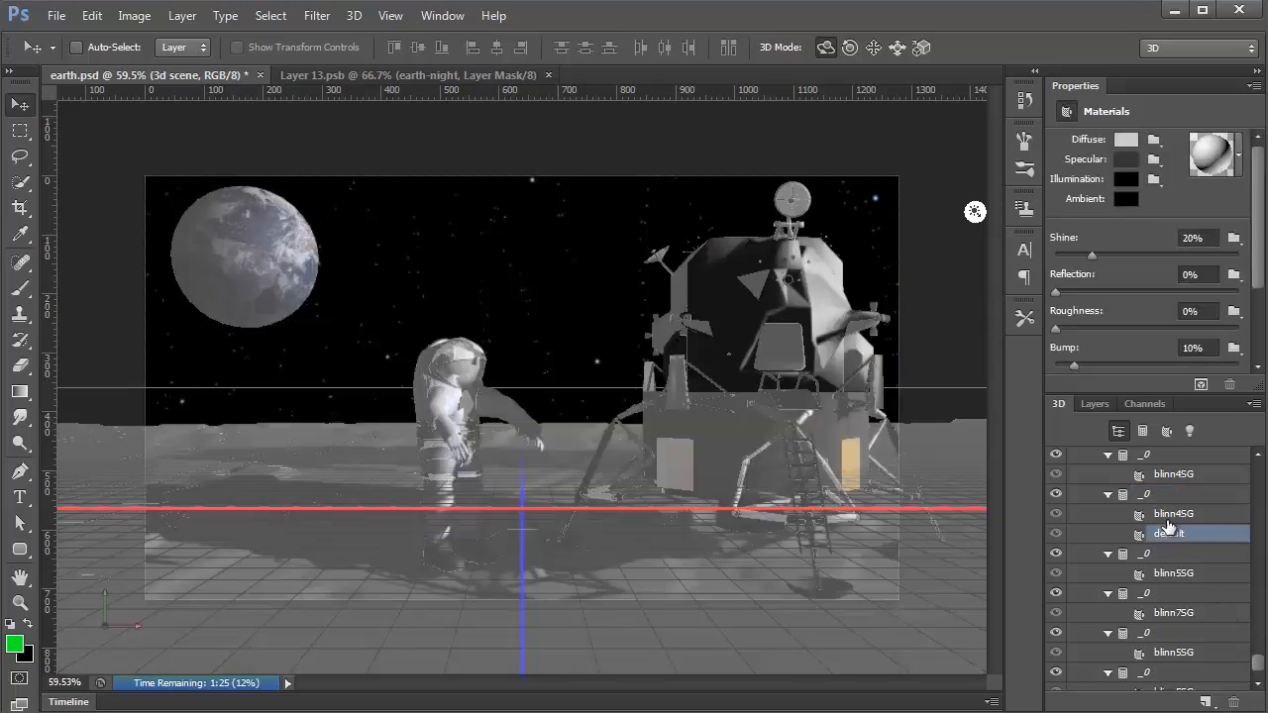
{"action": "left_click", "coordinate": [1190, 276]}
{"action": "type", "text": "50"}
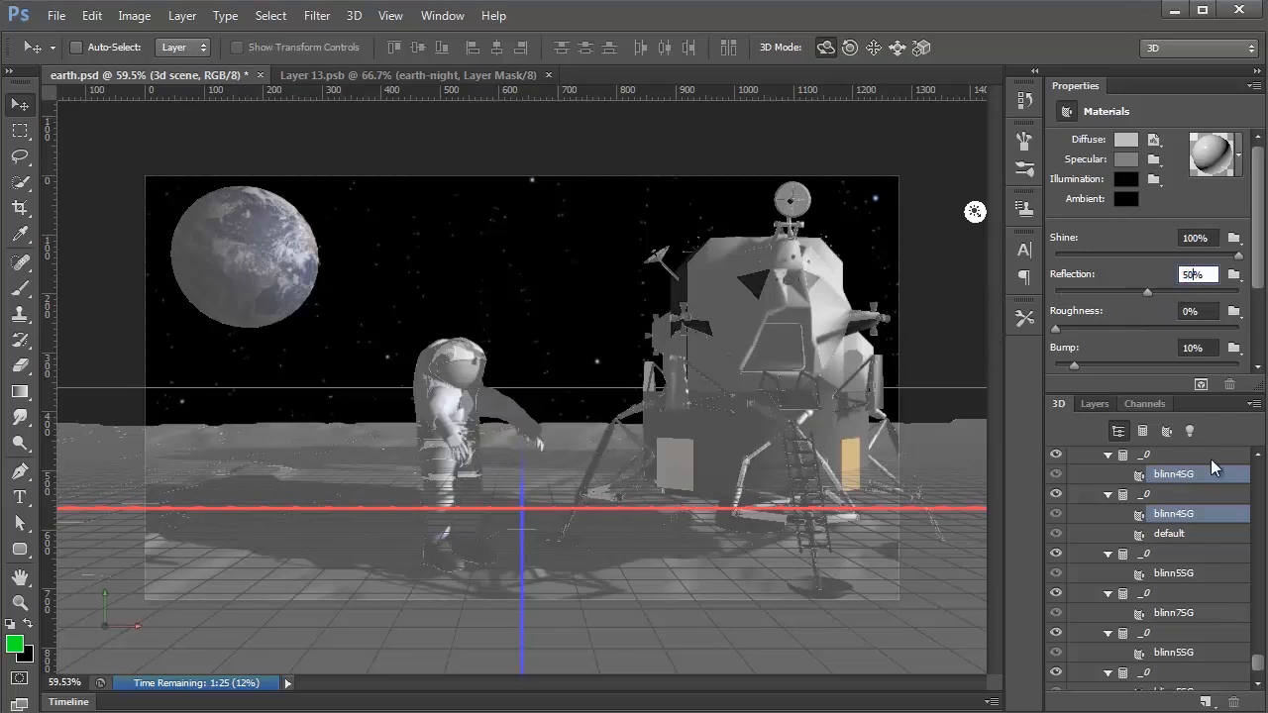
{"action": "left_click", "coordinate": [1170, 535], "text": "shift"}
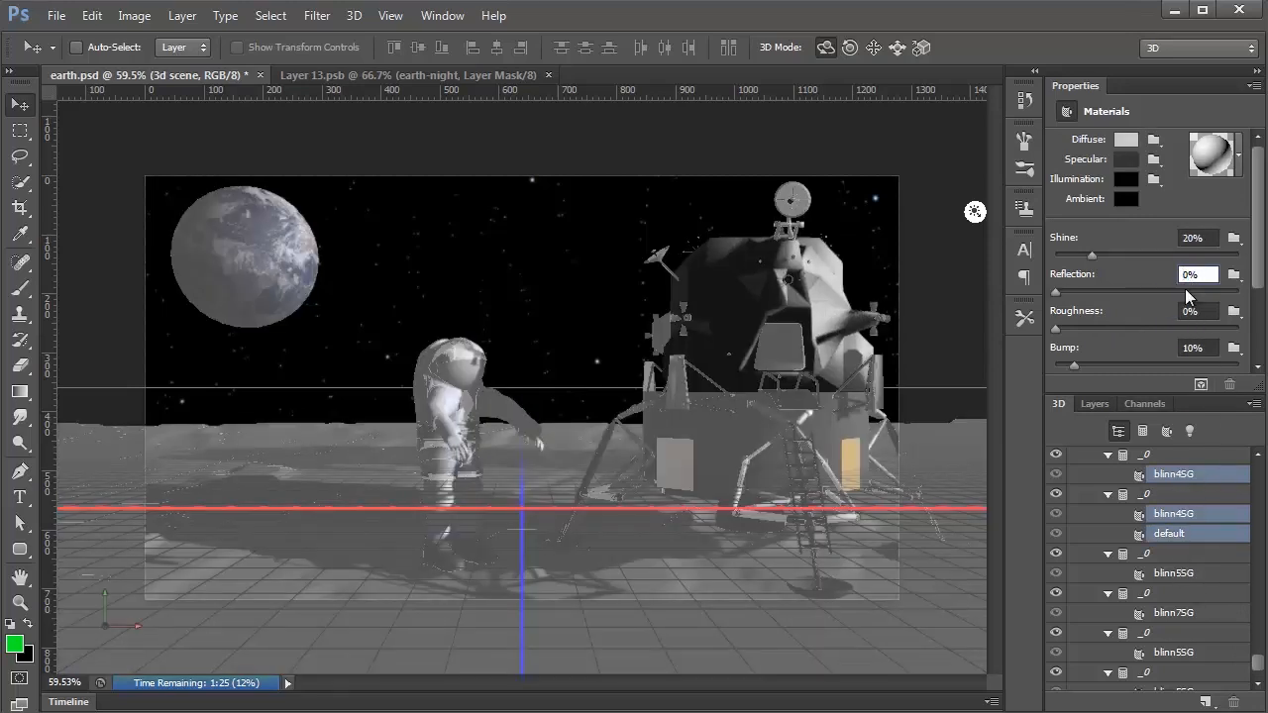
{"action": "type", "text": "50"}
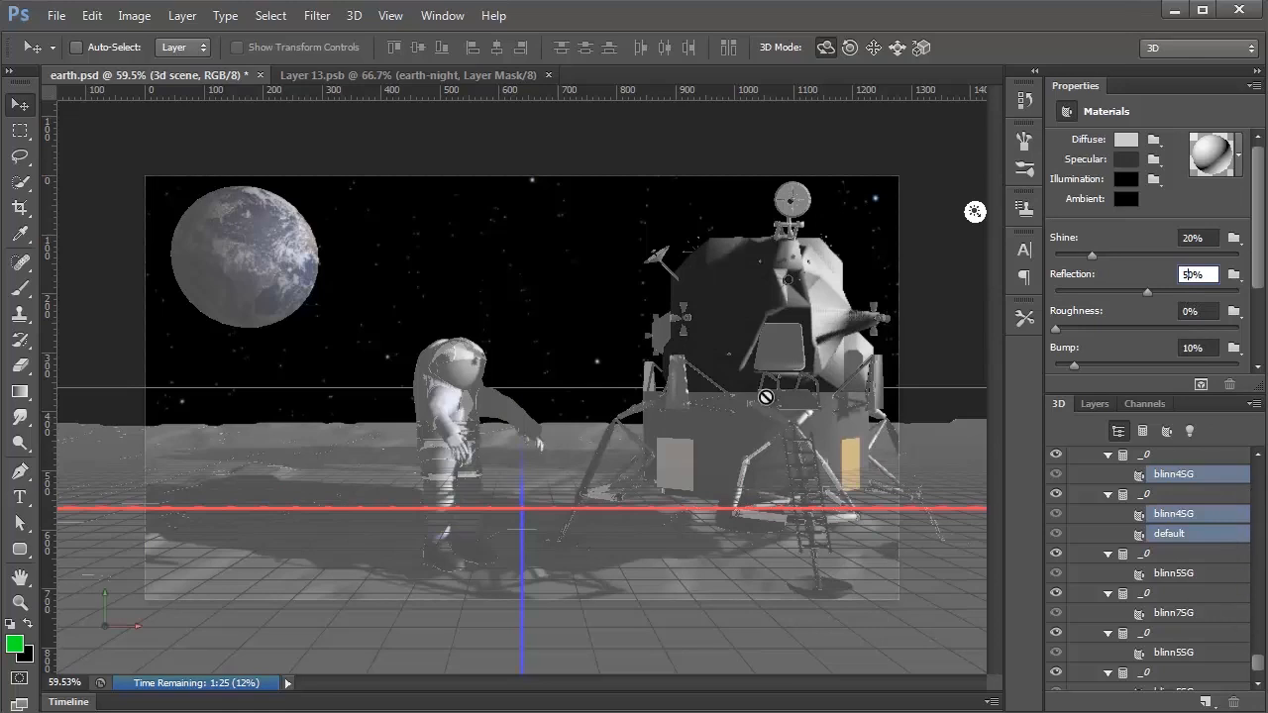
{"action": "key", "text": "Return"}
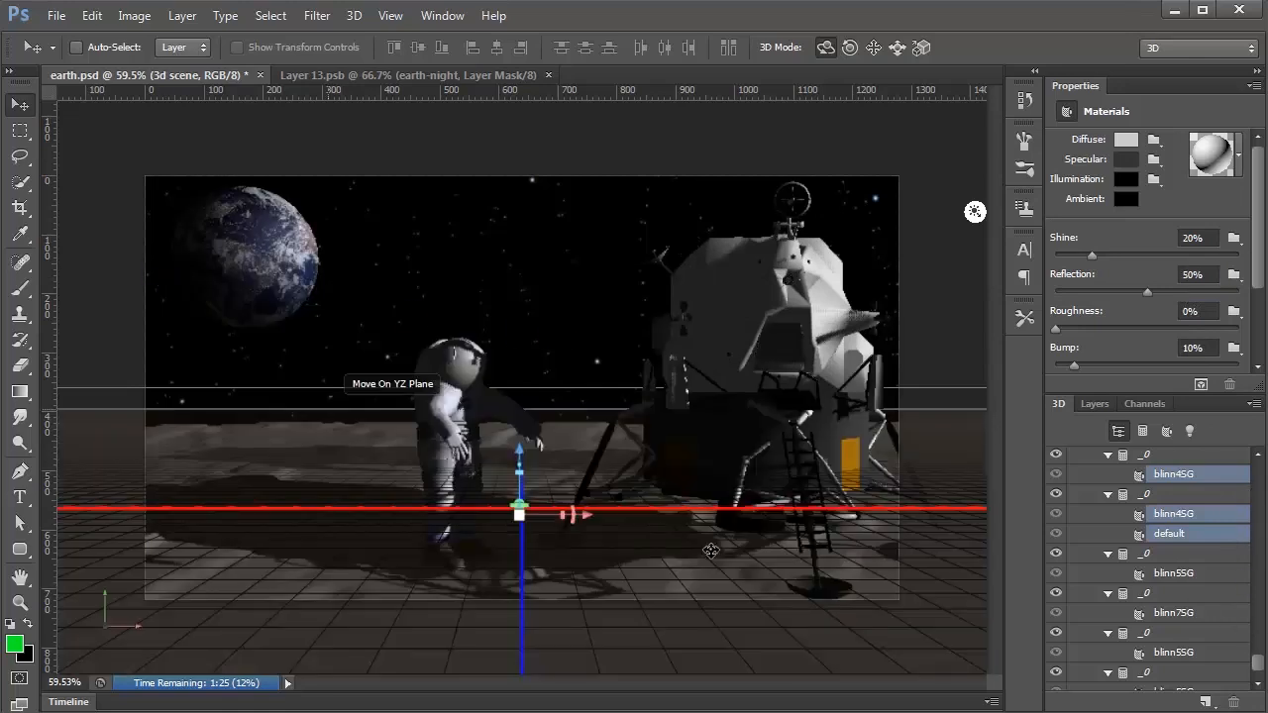
Select the lander's lower stage mesh and set its blinn2SG material's reflection to 50%
{"action": "left_click", "coordinate": [601, 449]}
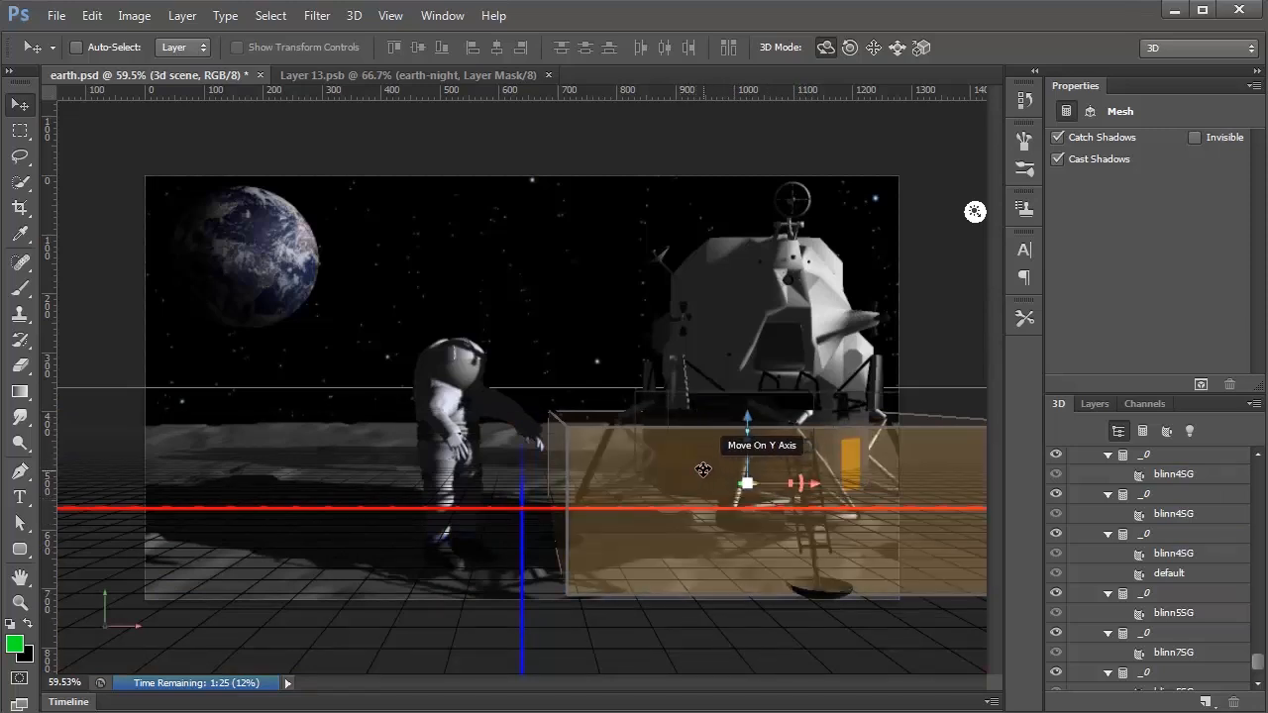
{"action": "left_click", "coordinate": [725, 472]}
{"action": "left_click_drag", "start_coordinate": [1261, 662], "coordinate": [1259, 636]}
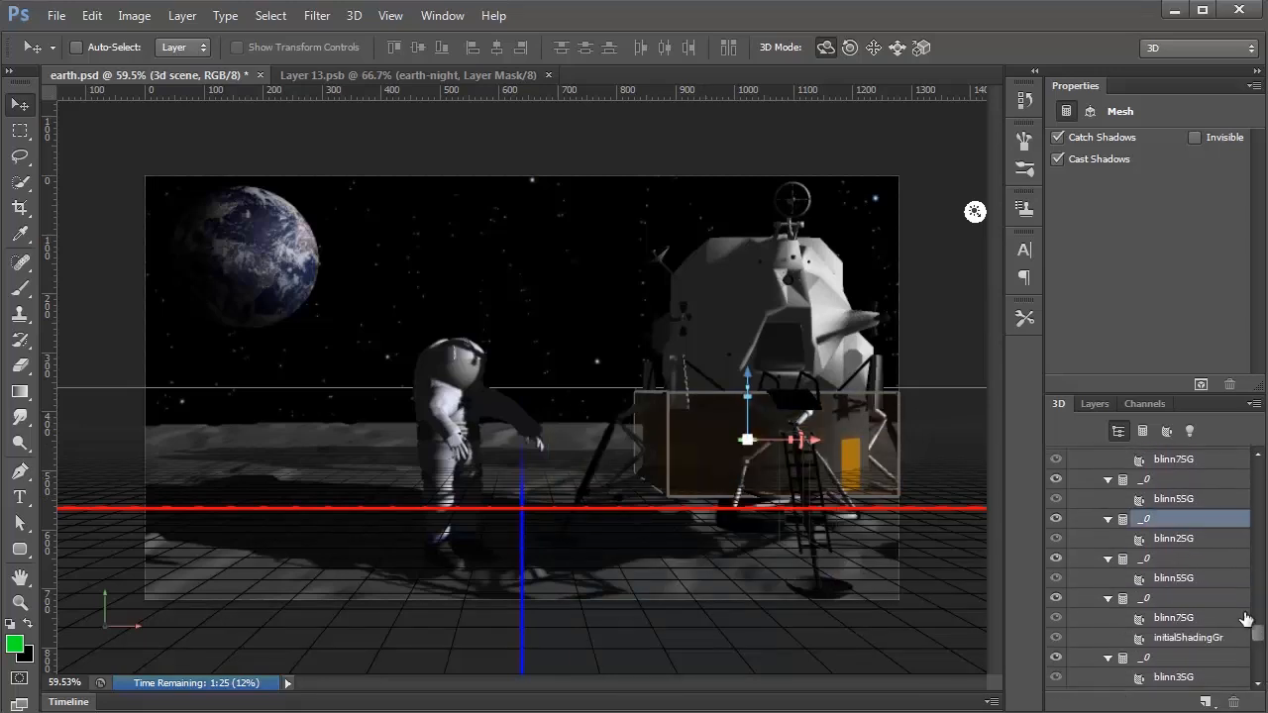
{"action": "left_click", "coordinate": [1171, 539]}
{"action": "left_click", "coordinate": [1180, 275]}
{"action": "type", "text": "5"}
{"action": "key", "text": "Return"}
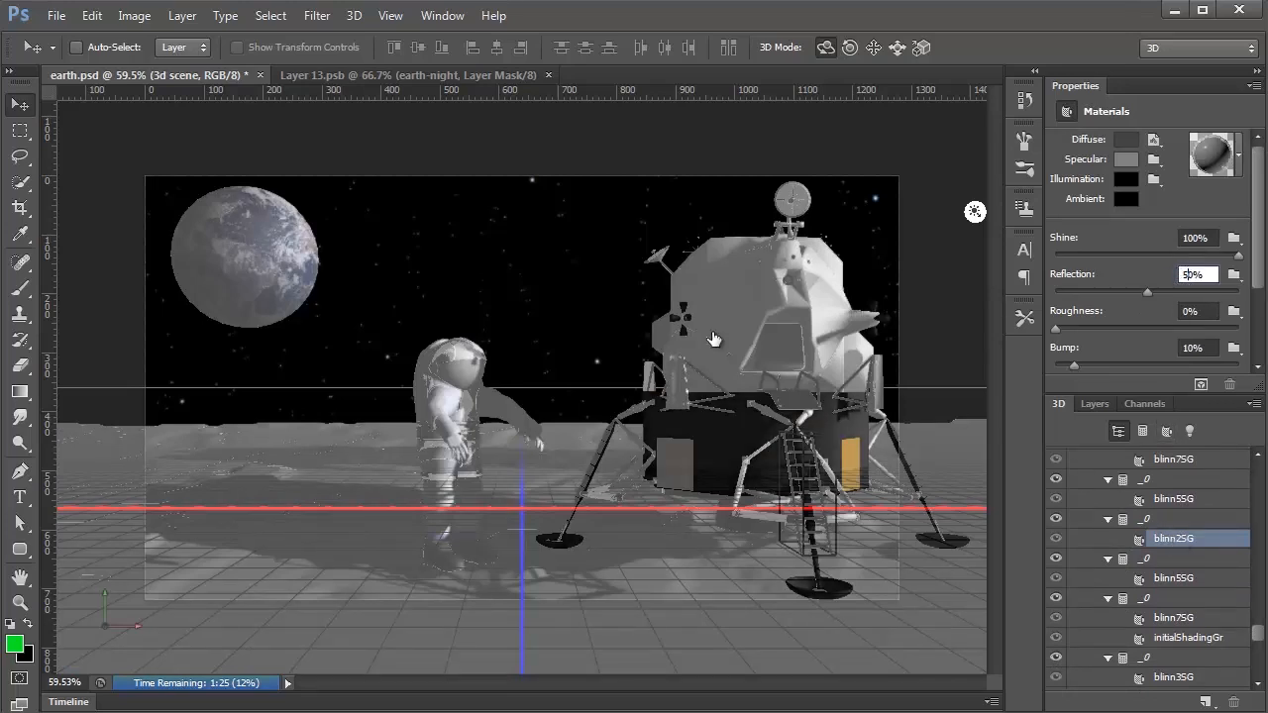
Render a rectangular area covering the astronaut and the lander's lower part to check the reflections, and clear the selection
{"action": "left_click", "coordinate": [263, 135]}
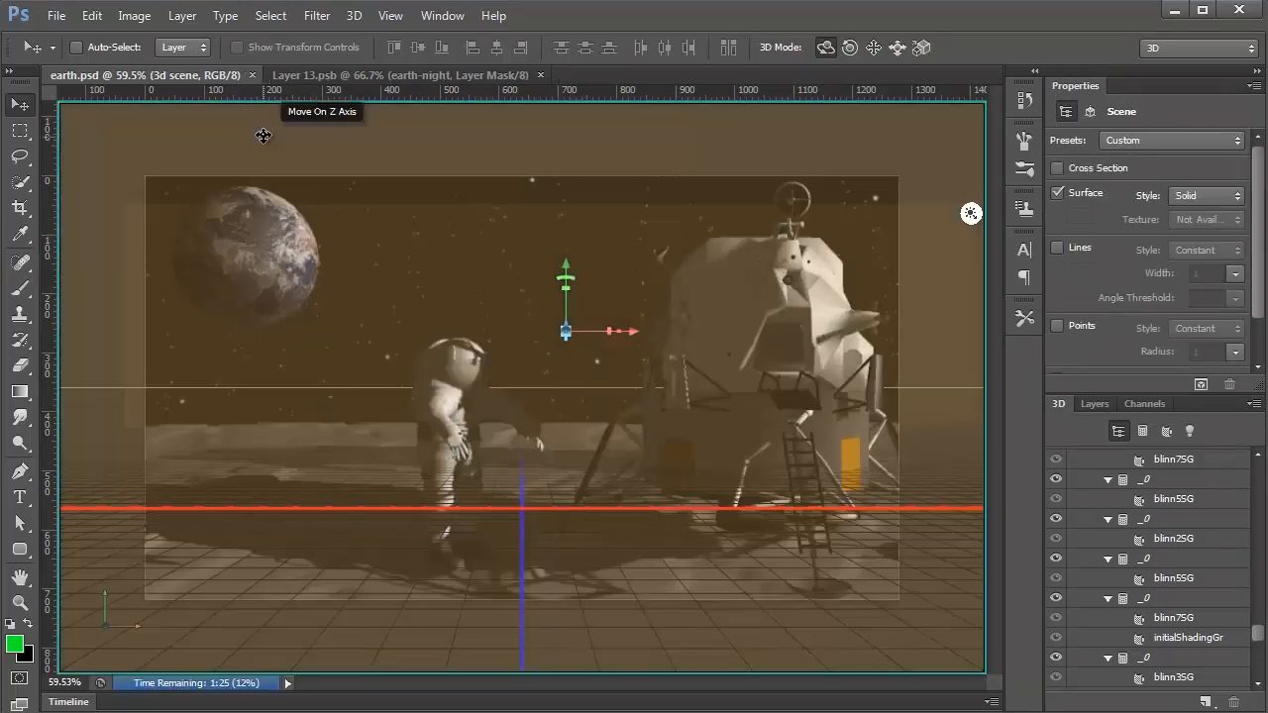
{"action": "key", "text": "m"}
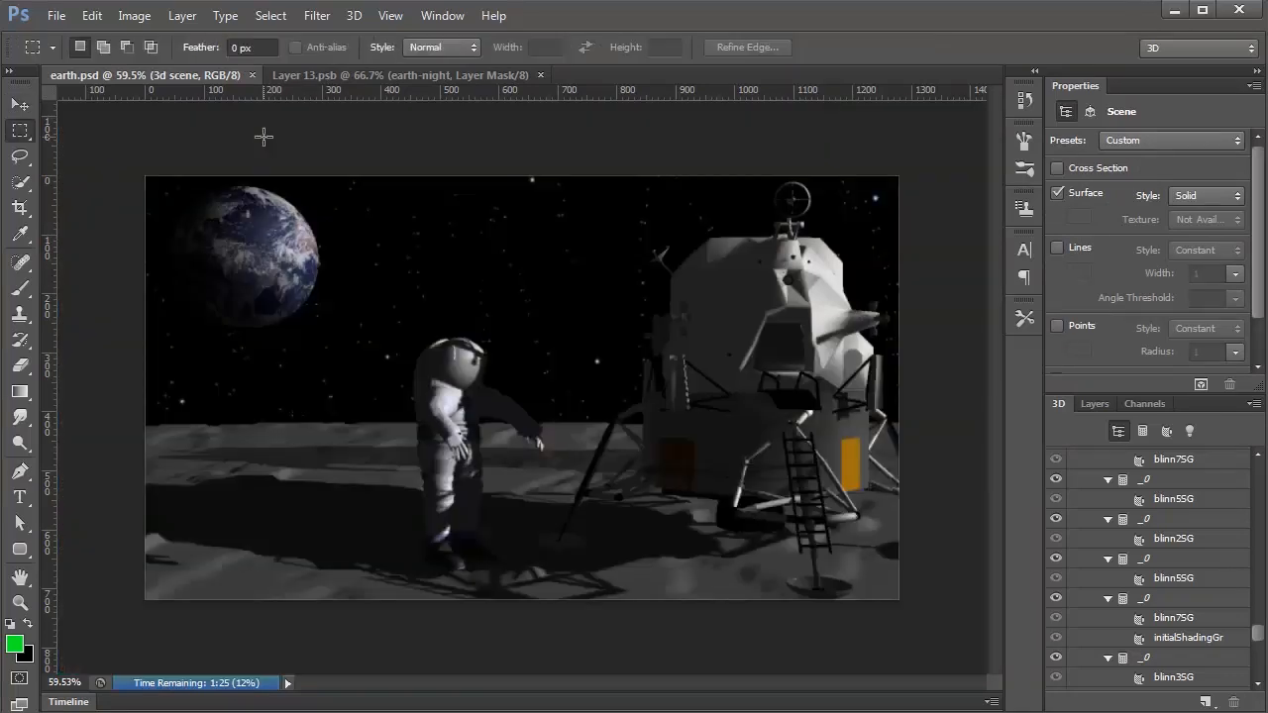
{"action": "left_click_drag", "start_coordinate": [389, 335], "coordinate": [949, 572]}
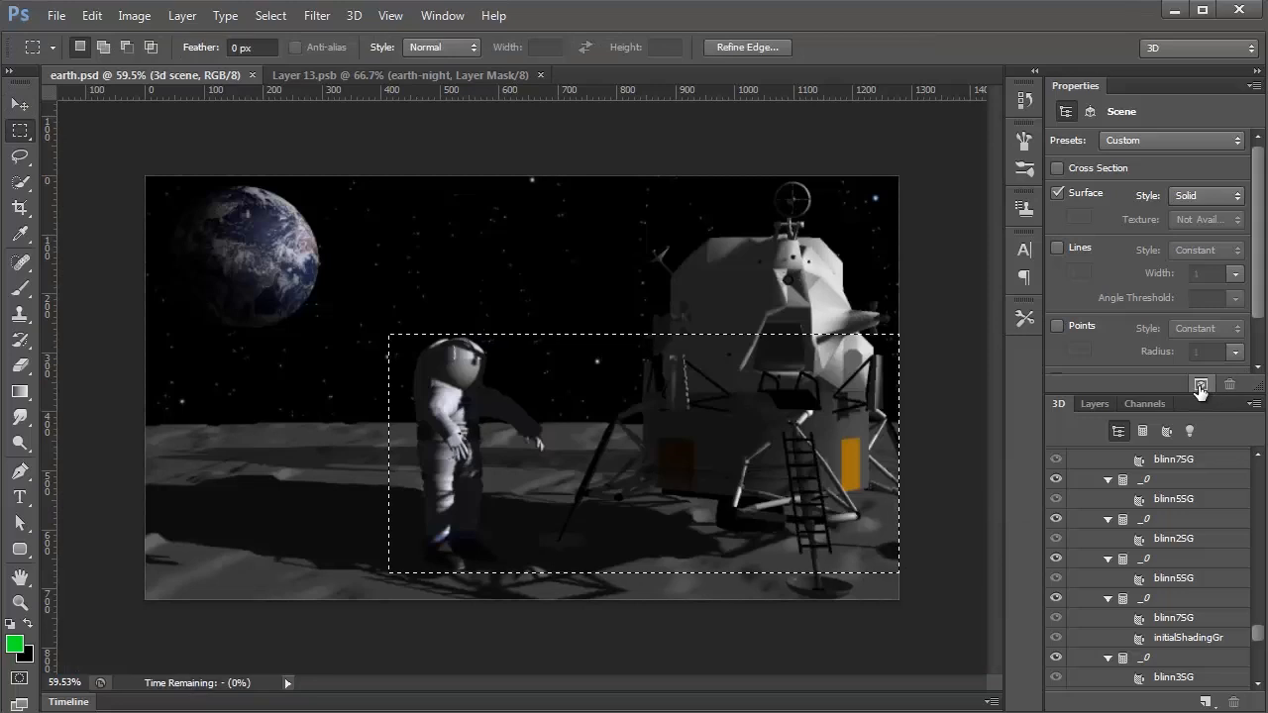
{"action": "left_click", "coordinate": [1199, 385]}
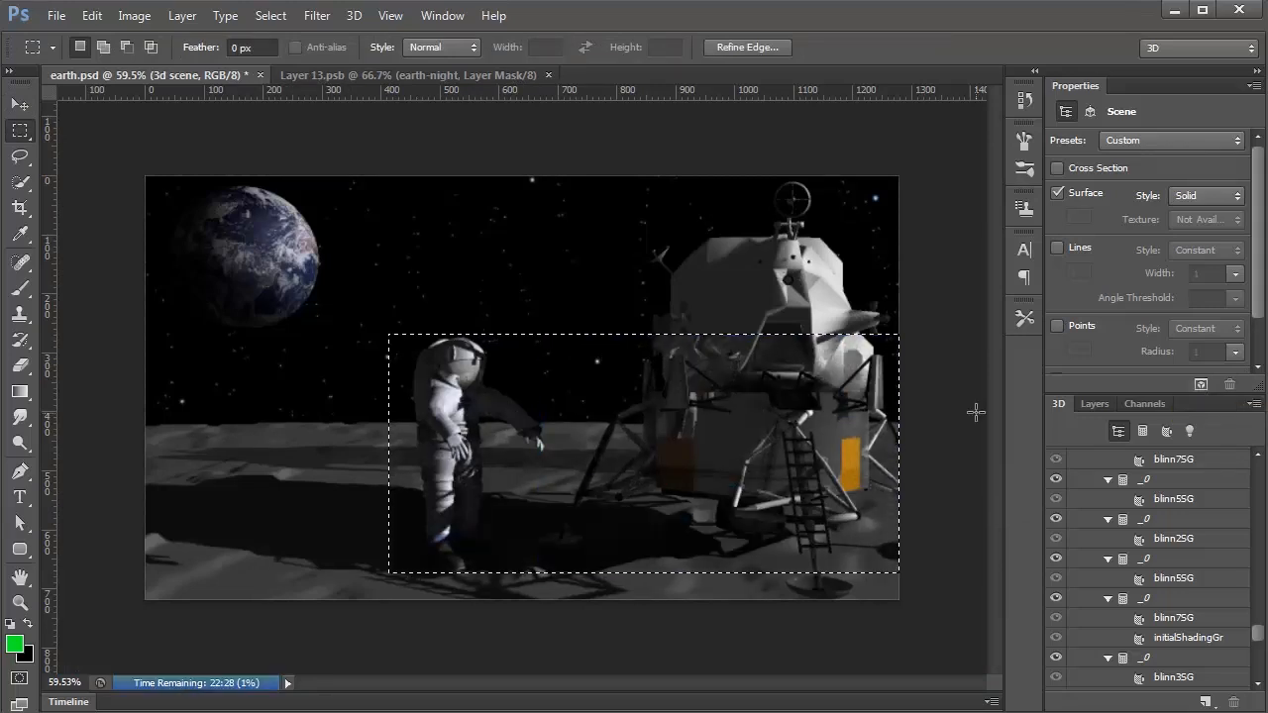
{"action": "left_click", "coordinate": [937, 401]}
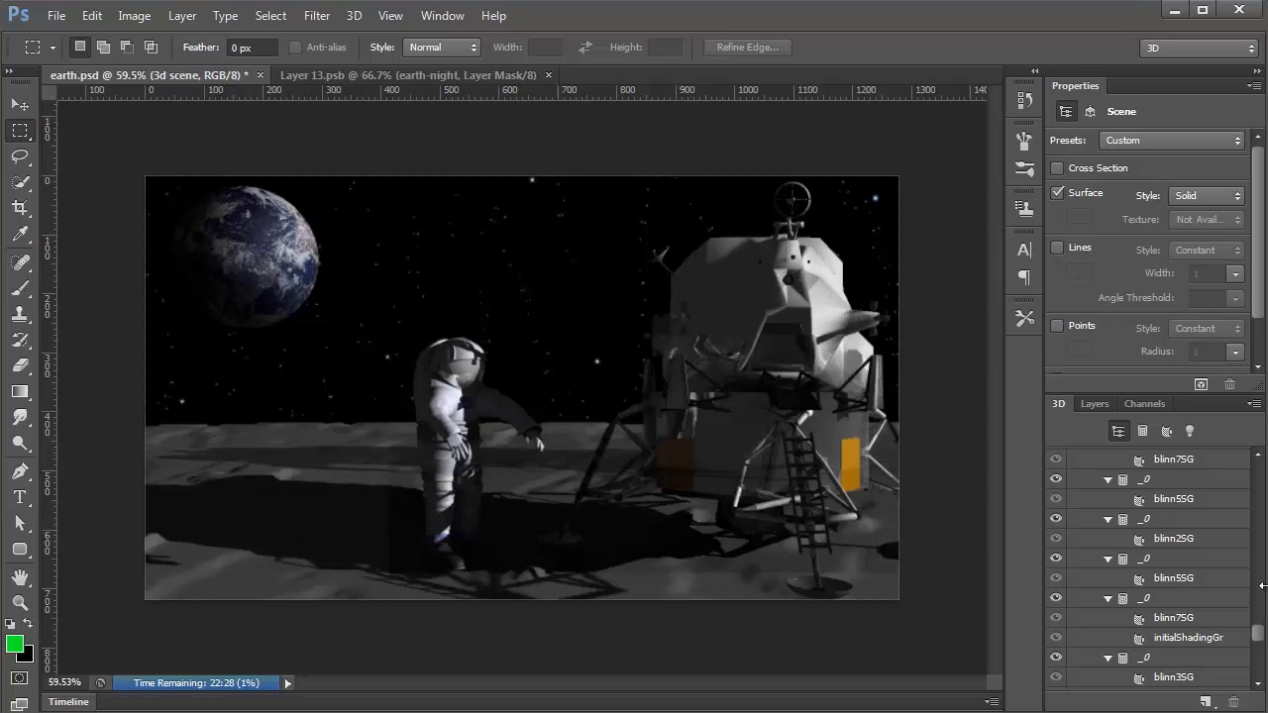
Collapse the astronaut and lander groups in the 3D scene list and select the moon terrain's Layer 2 material
{"action": "scroll", "coordinate": [1263, 640], "scroll_direction": "up", "scroll_amount": 15}
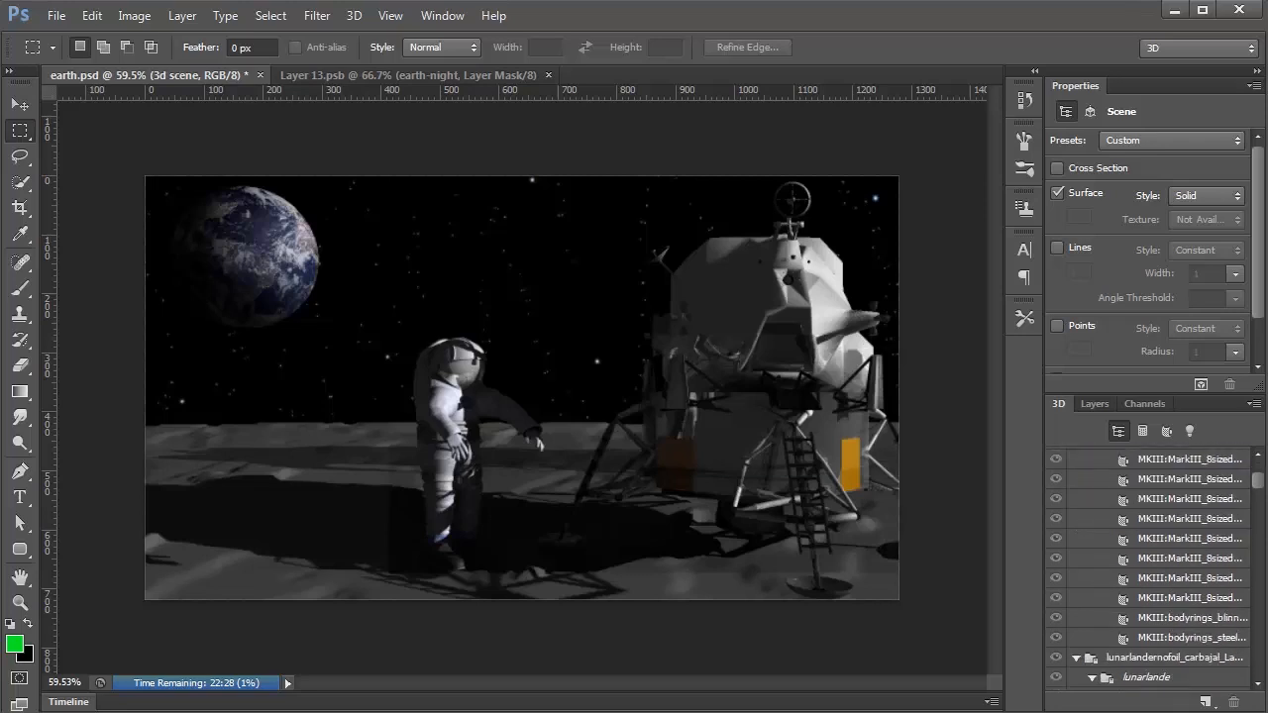
{"action": "left_click", "coordinate": [1076, 594]}
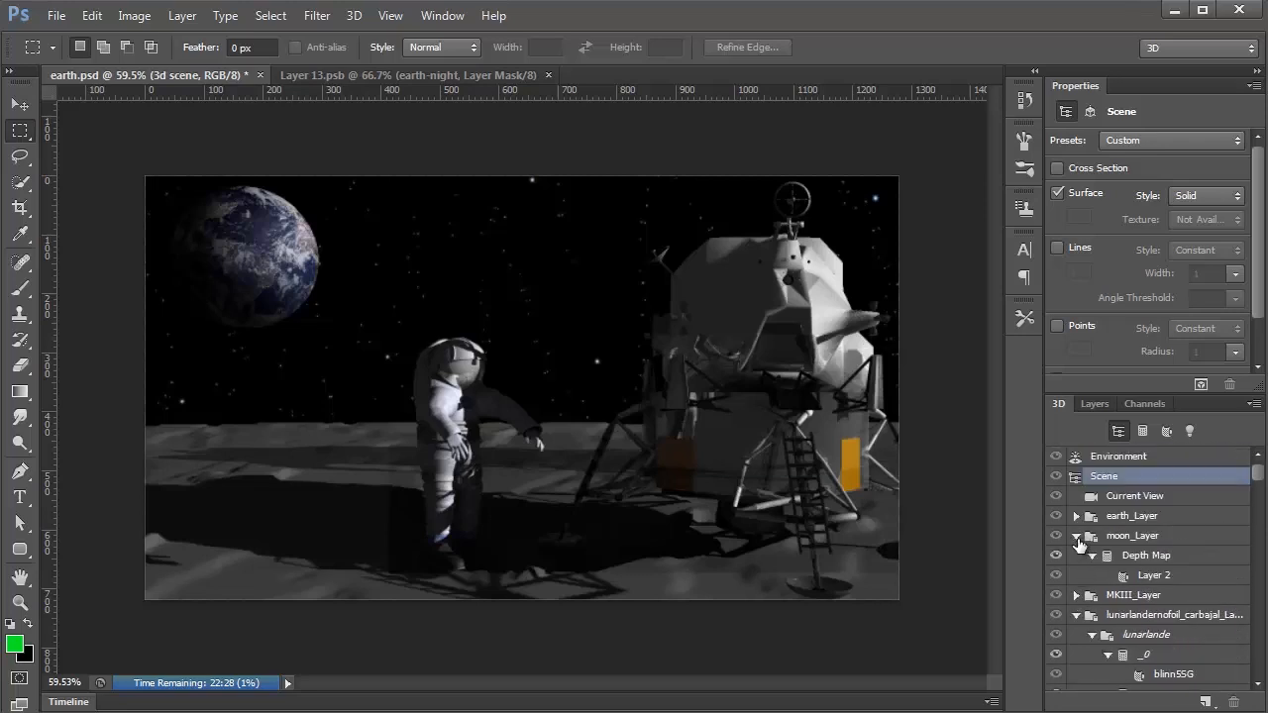
{"action": "left_click", "coordinate": [1076, 536]}
{"action": "left_click", "coordinate": [1076, 574]}
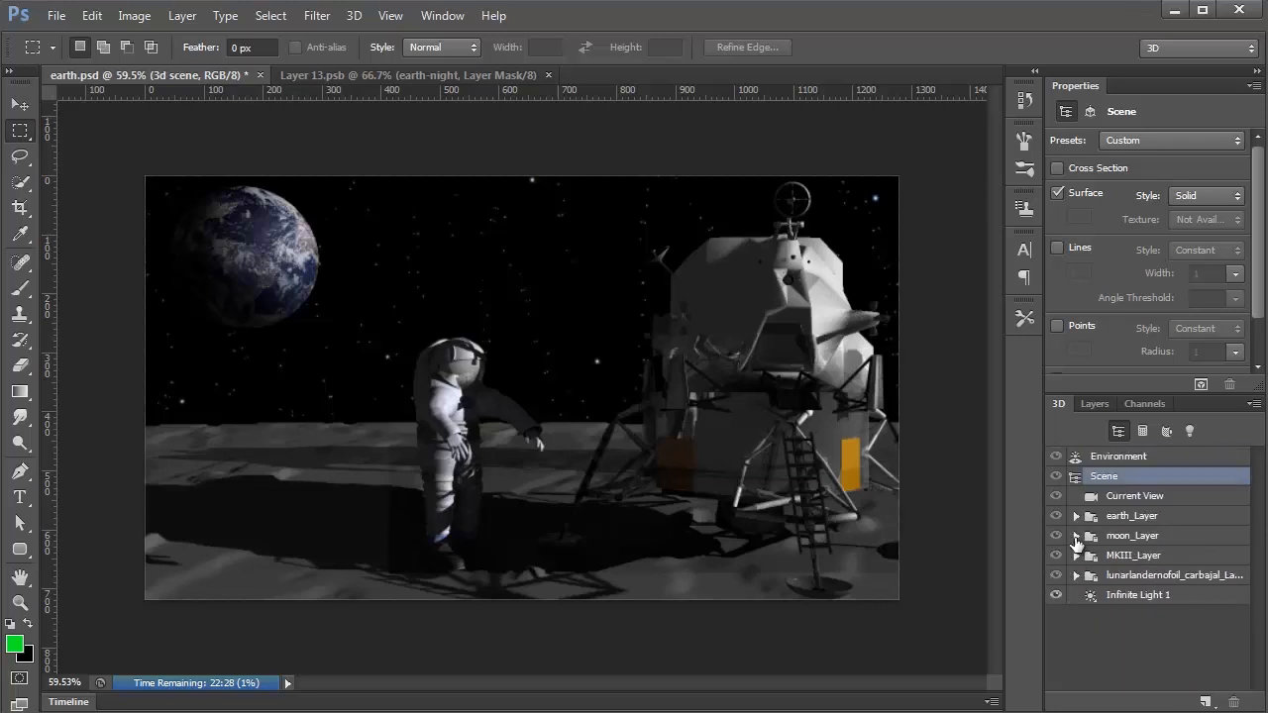
{"action": "left_click", "coordinate": [1076, 536]}
{"action": "left_click", "coordinate": [1154, 558]}
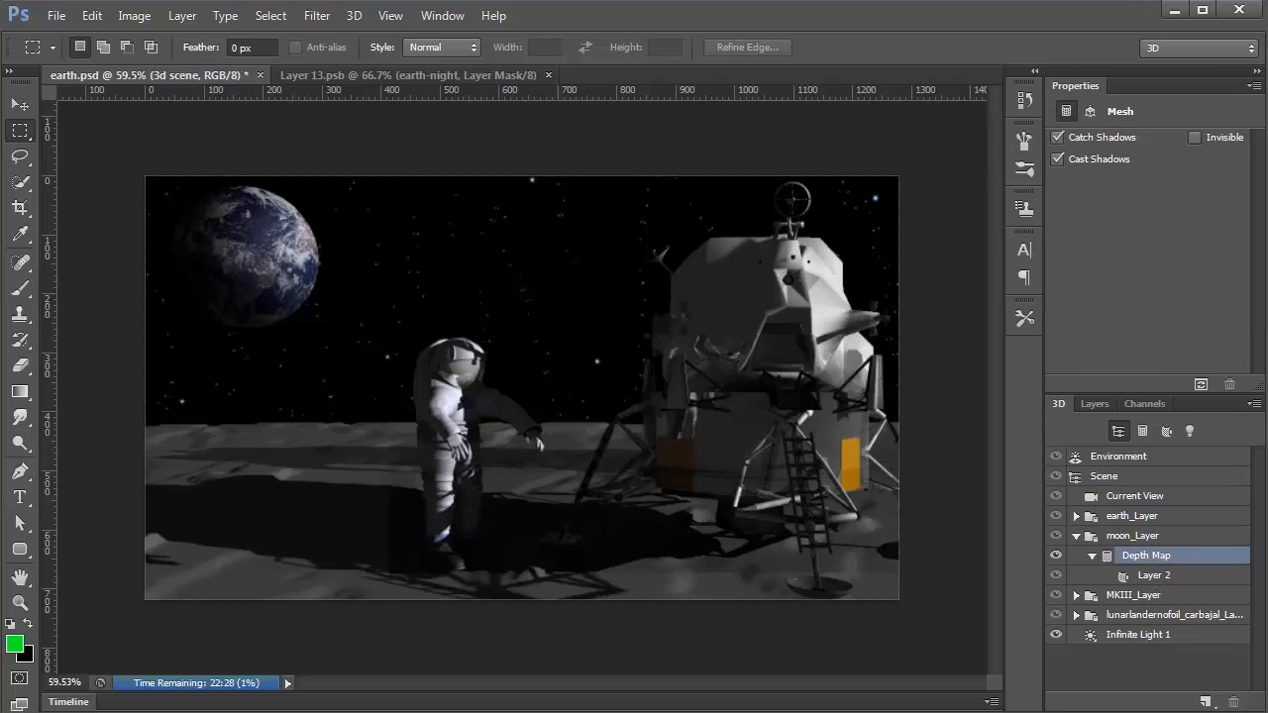
{"action": "left_click", "coordinate": [1155, 575]}
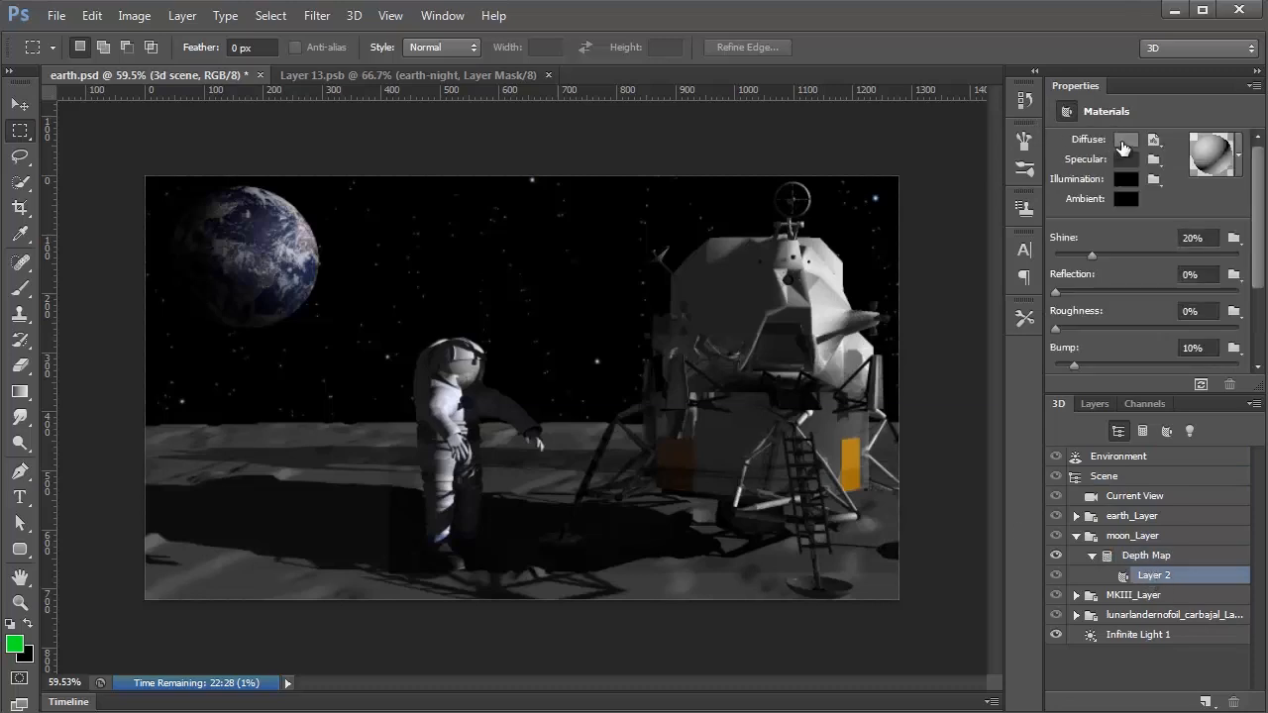
{"action": "left_click", "coordinate": [1123, 147]}
{"action": "left_click", "coordinate": [530, 488]}
{"action": "mouse_move", "coordinate": [527, 500]}
{"action": "left_mouse_down"}
{"action": "mouse_move", "coordinate": [524, 469]}
{"action": "mouse_move", "coordinate": [707, 444]}
{"action": "mouse_move", "coordinate": [526, 477]}
{"action": "left_mouse_up"}
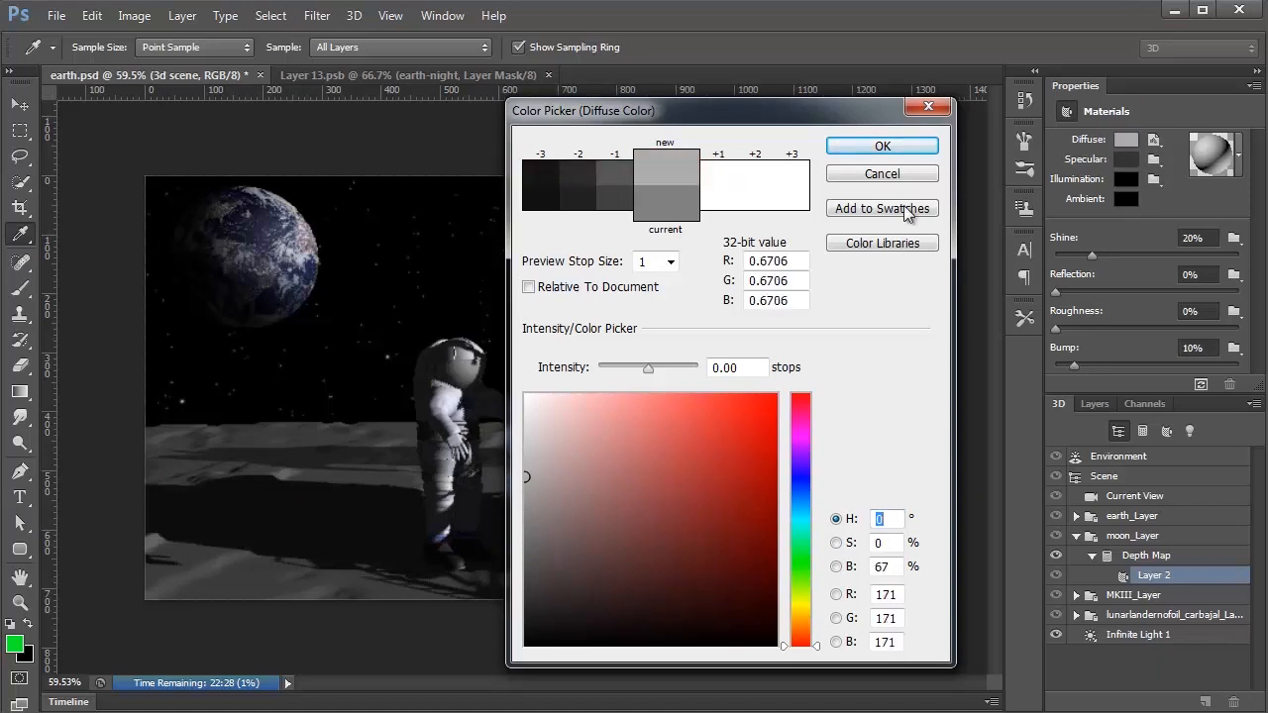
{"action": "left_click", "coordinate": [877, 176]}
Open the moon terrain material's diffuse texture for editing, accepting that changes apply everywhere the texture is used
{"action": "left_click", "coordinate": [1154, 141]}
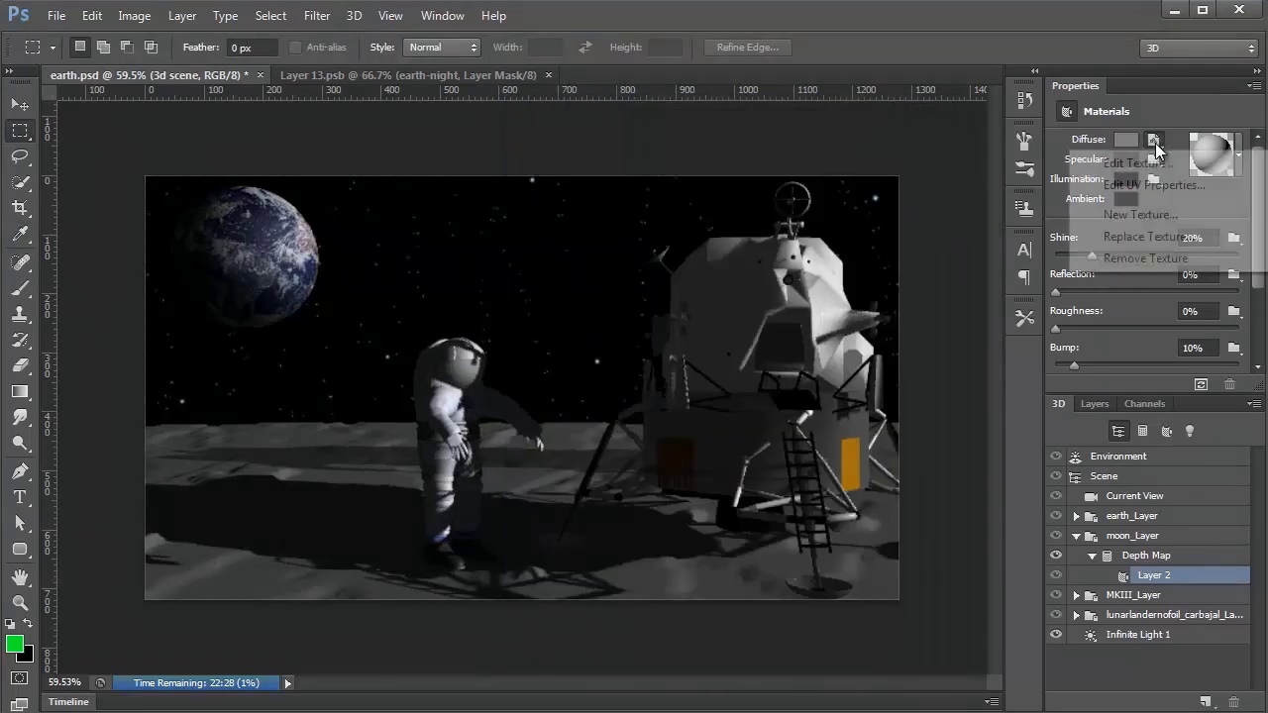
{"action": "left_click", "coordinate": [1130, 163]}
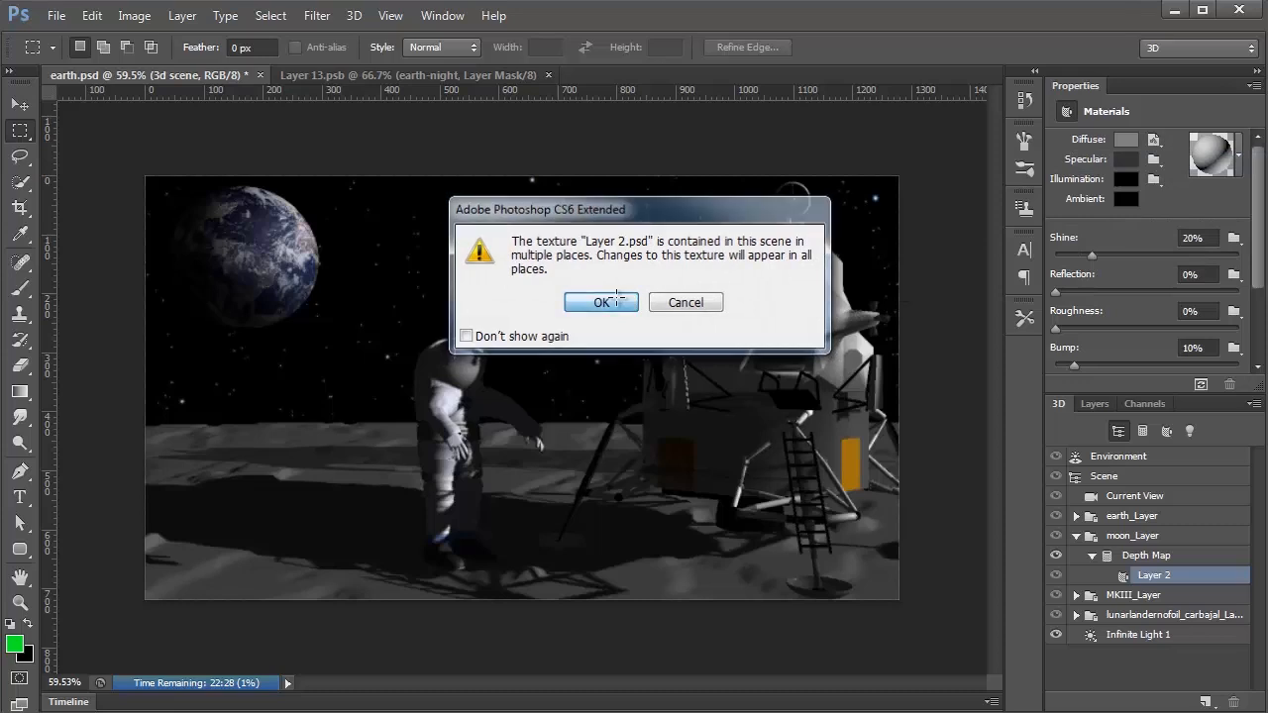
{"action": "left_click", "coordinate": [616, 299]}
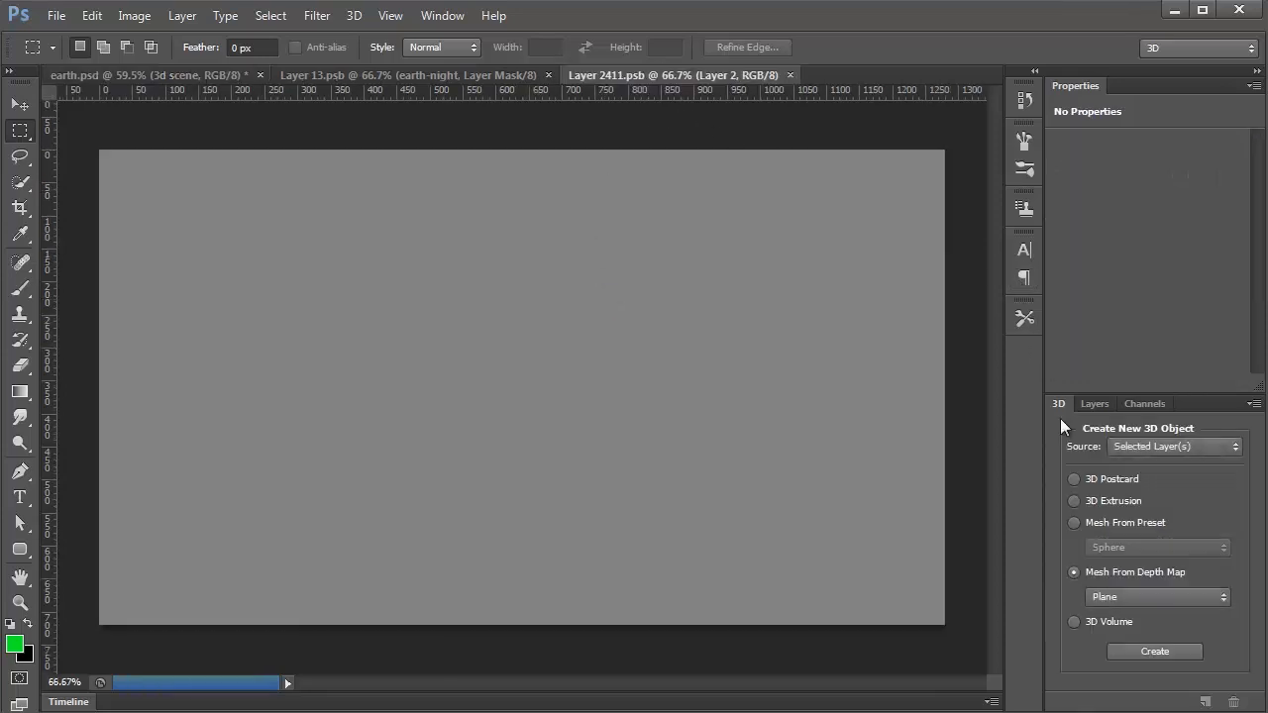
Run the Cold Lava action from the Textures set on the moon's diffuse texture
{"action": "left_click", "coordinate": [390, 14]}
{"action": "mouse_move", "coordinate": [363, 21]}
{"action": "mouse_move", "coordinate": [442, 18]}
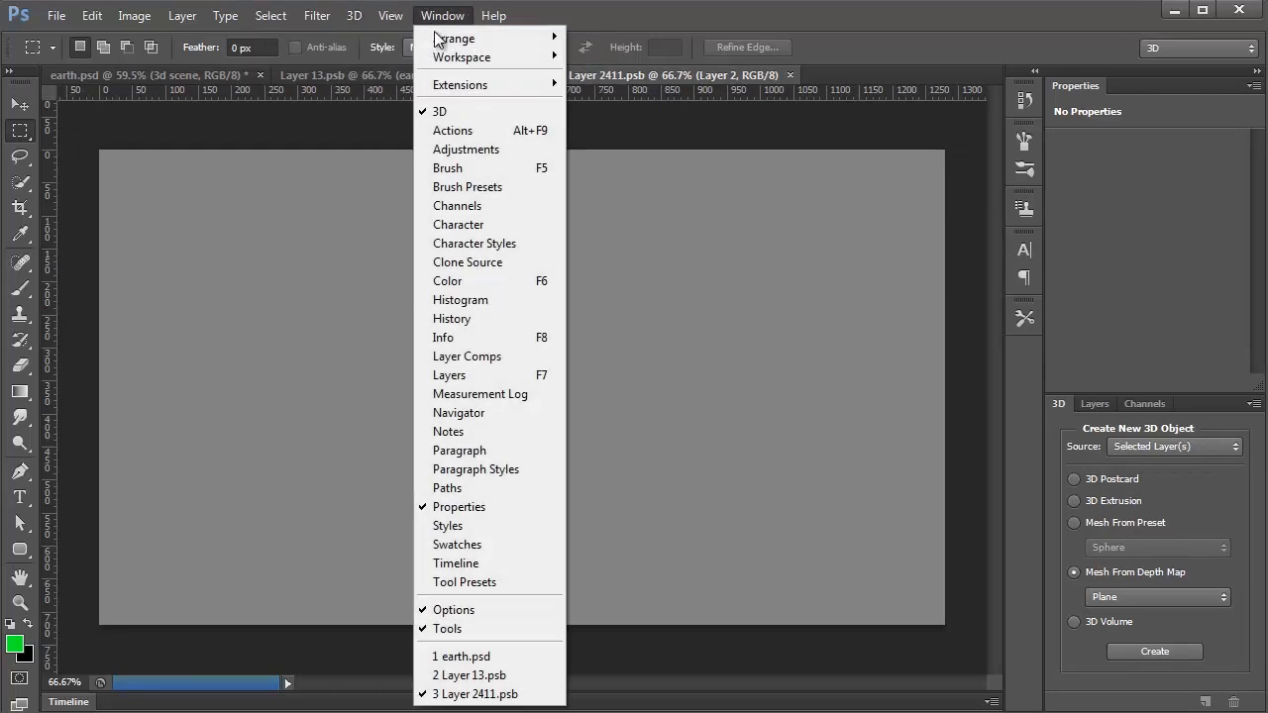
{"action": "left_click", "coordinate": [453, 129]}
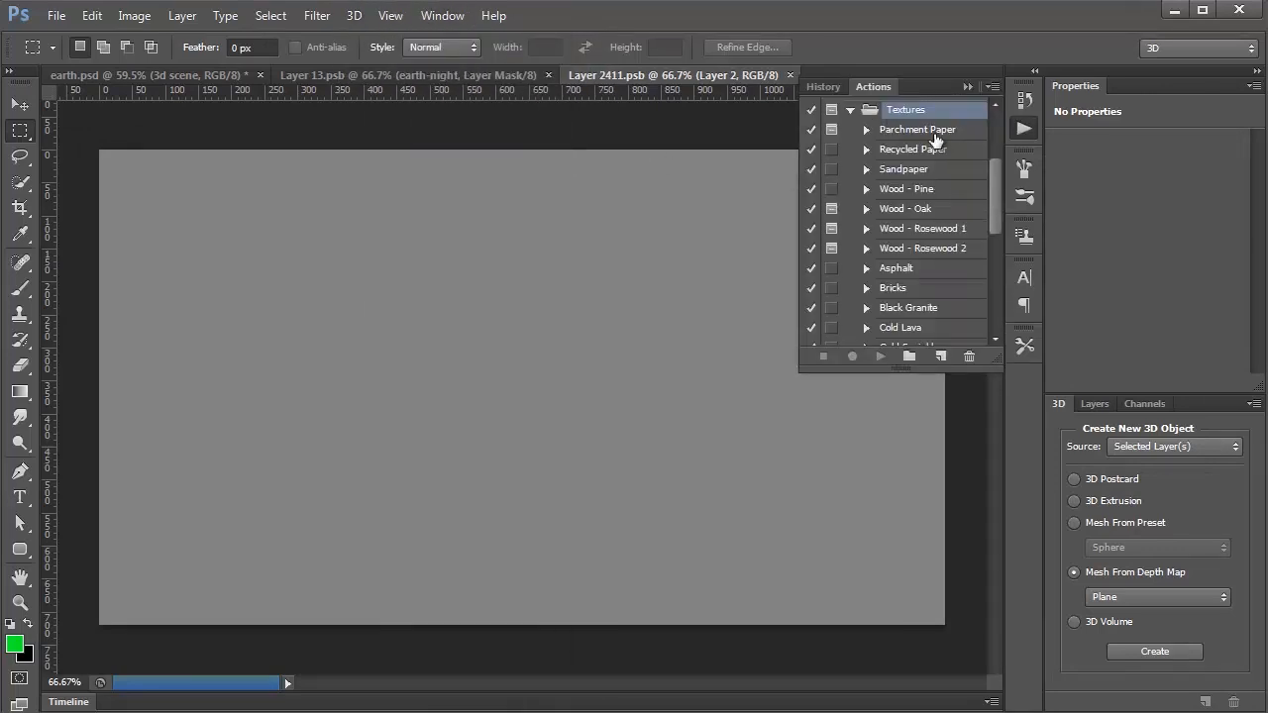
{"action": "left_click", "coordinate": [992, 87]}
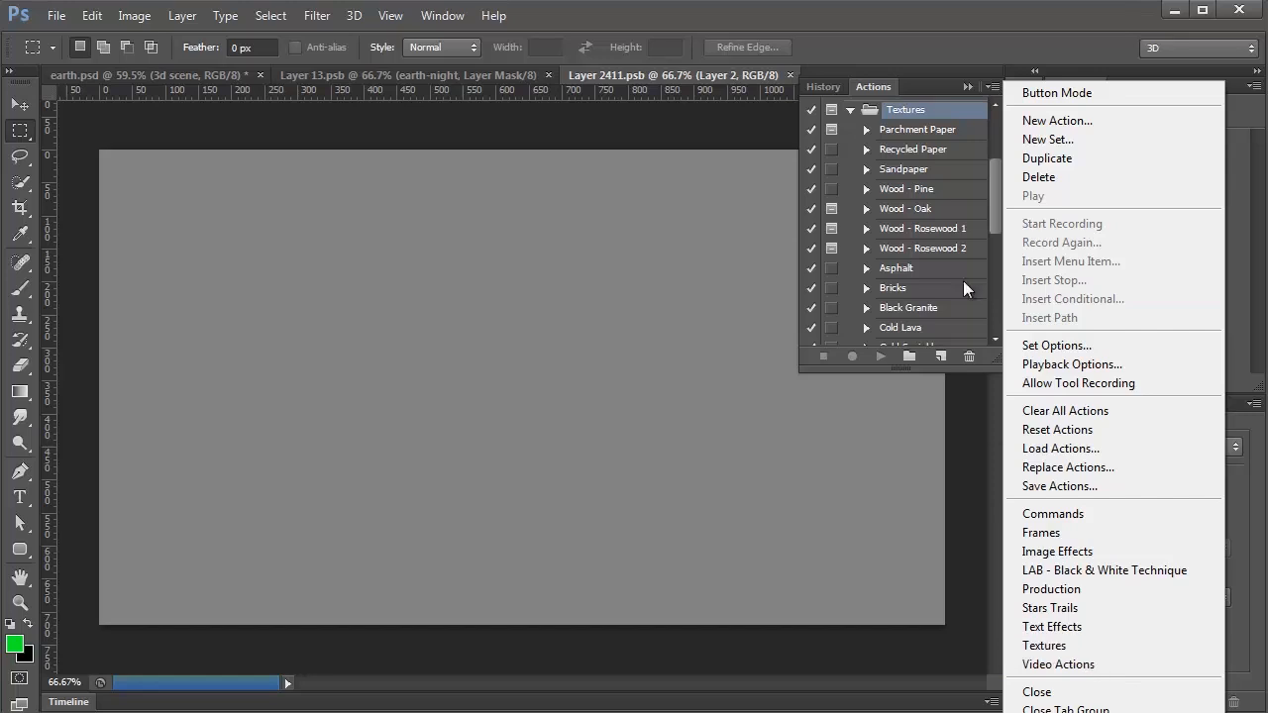
{"action": "left_click", "coordinate": [935, 87]}
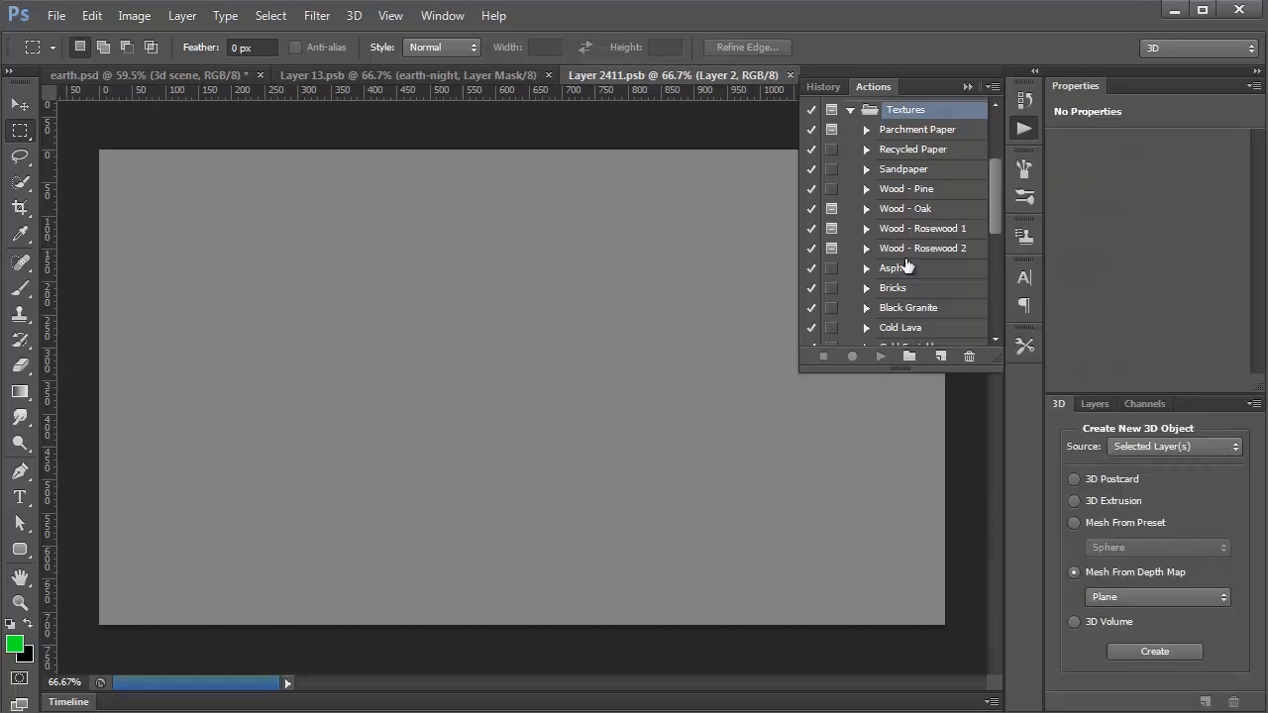
{"action": "left_click_drag", "start_coordinate": [992, 208], "coordinate": [986, 254]}
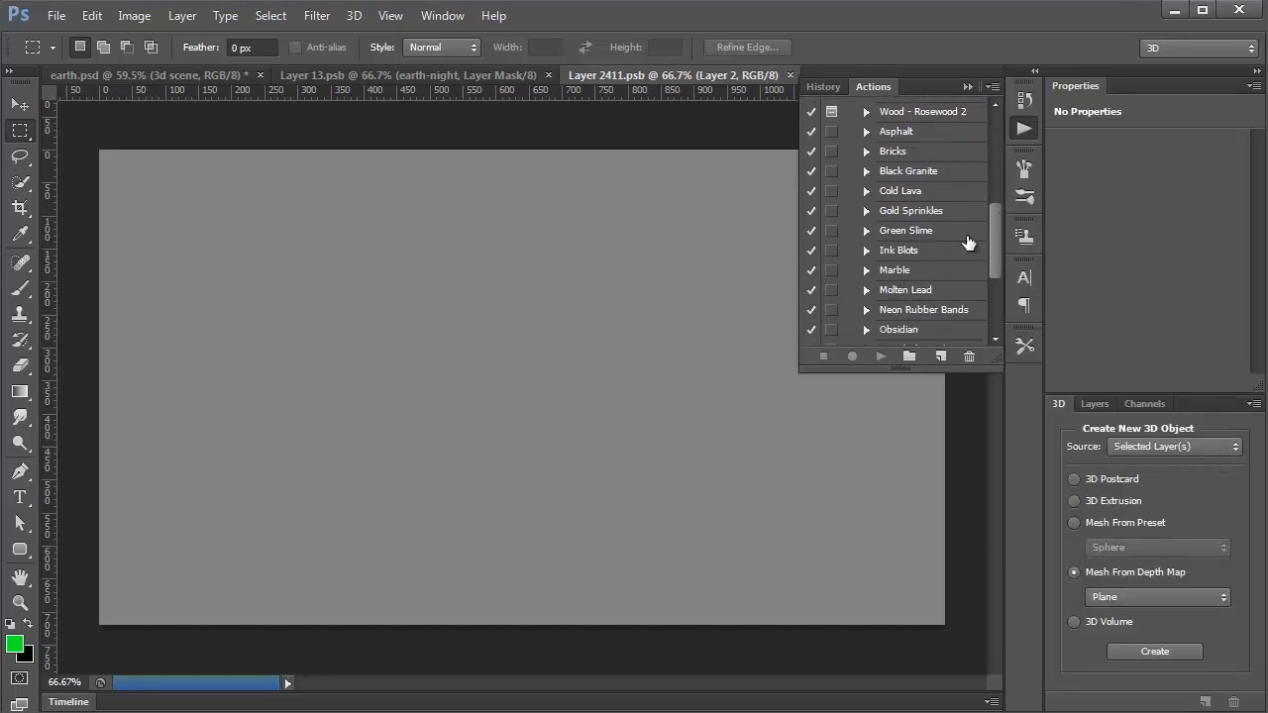
{"action": "left_click", "coordinate": [900, 191]}
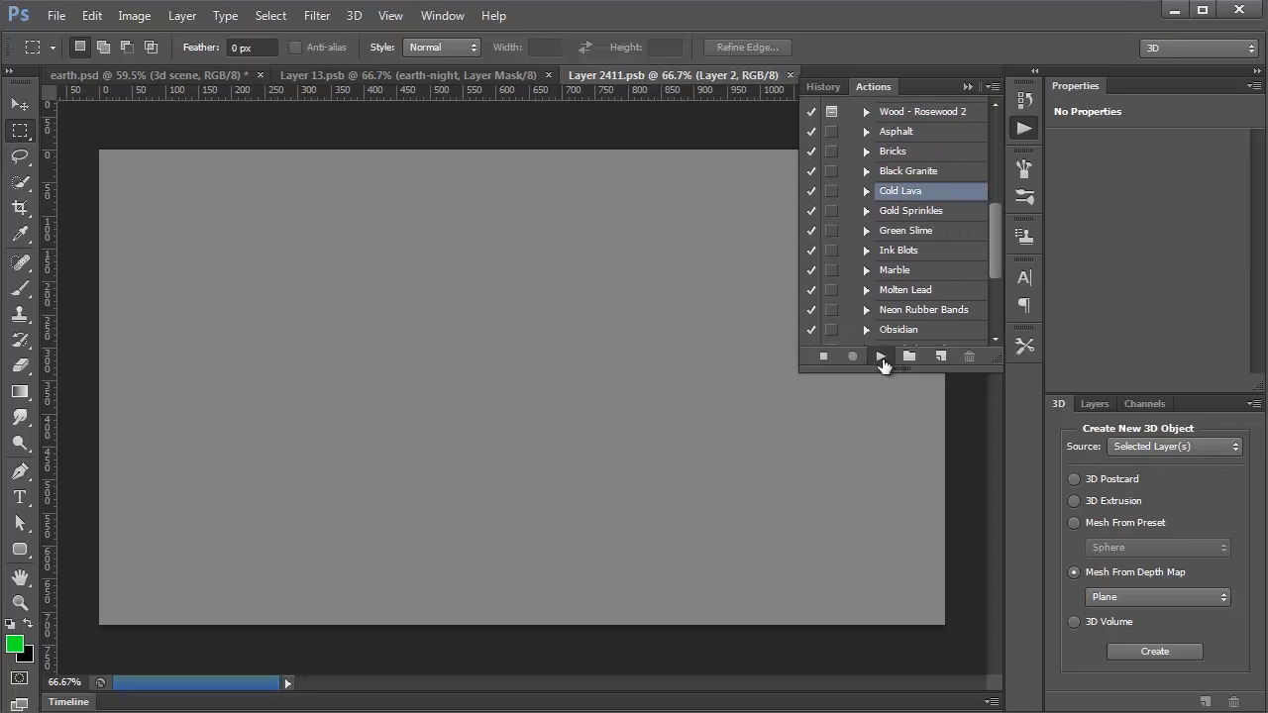
{"action": "left_click", "coordinate": [881, 357]}
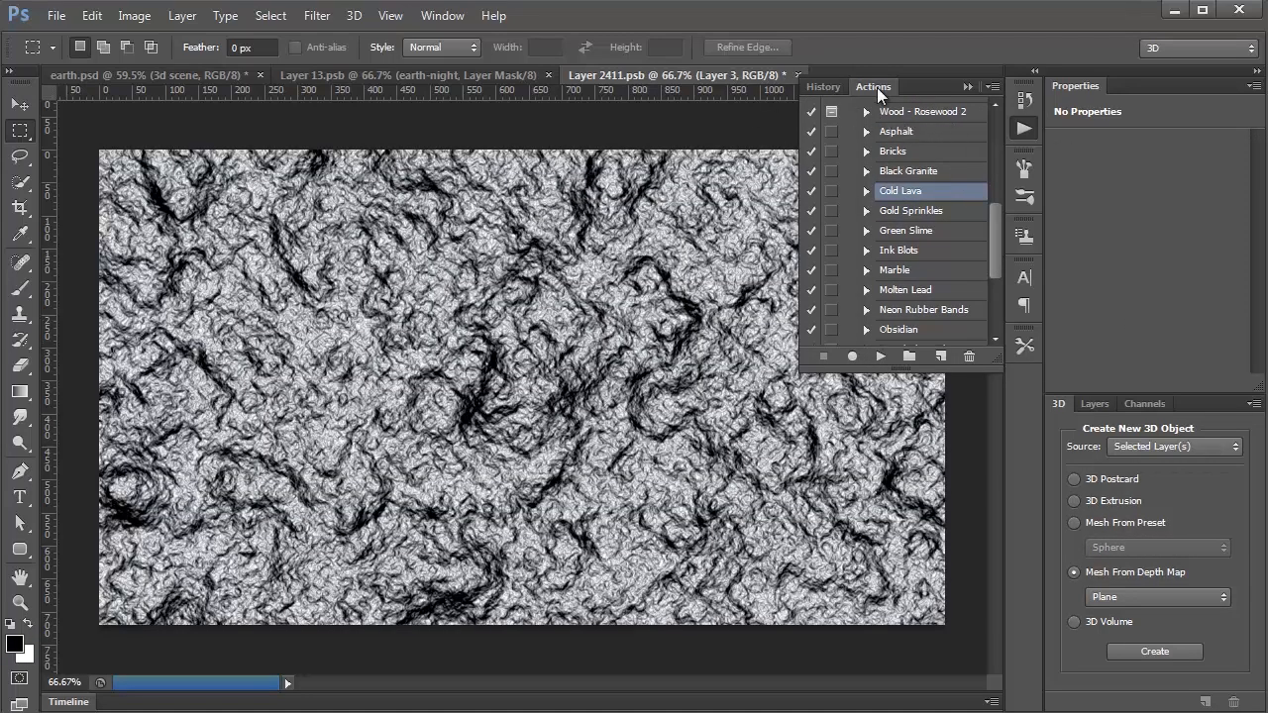
{"action": "left_click", "coordinate": [891, 87]}
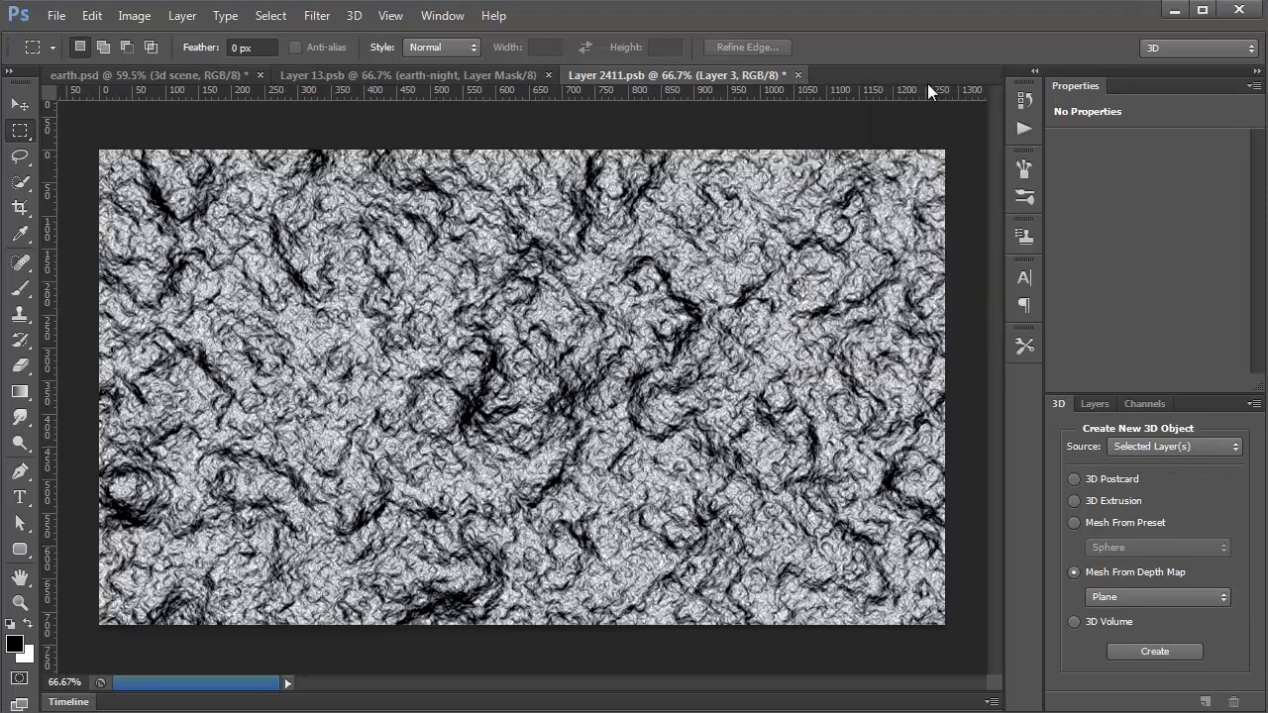
Lower the opacity of the Cold Lava texture layer to about 19% and return to the earth.psd scene
{"action": "left_click", "coordinate": [1094, 404]}
{"action": "left_click", "coordinate": [1250, 452]}
{"action": "left_click_drag", "start_coordinate": [1148, 474], "coordinate": [1162, 475]}
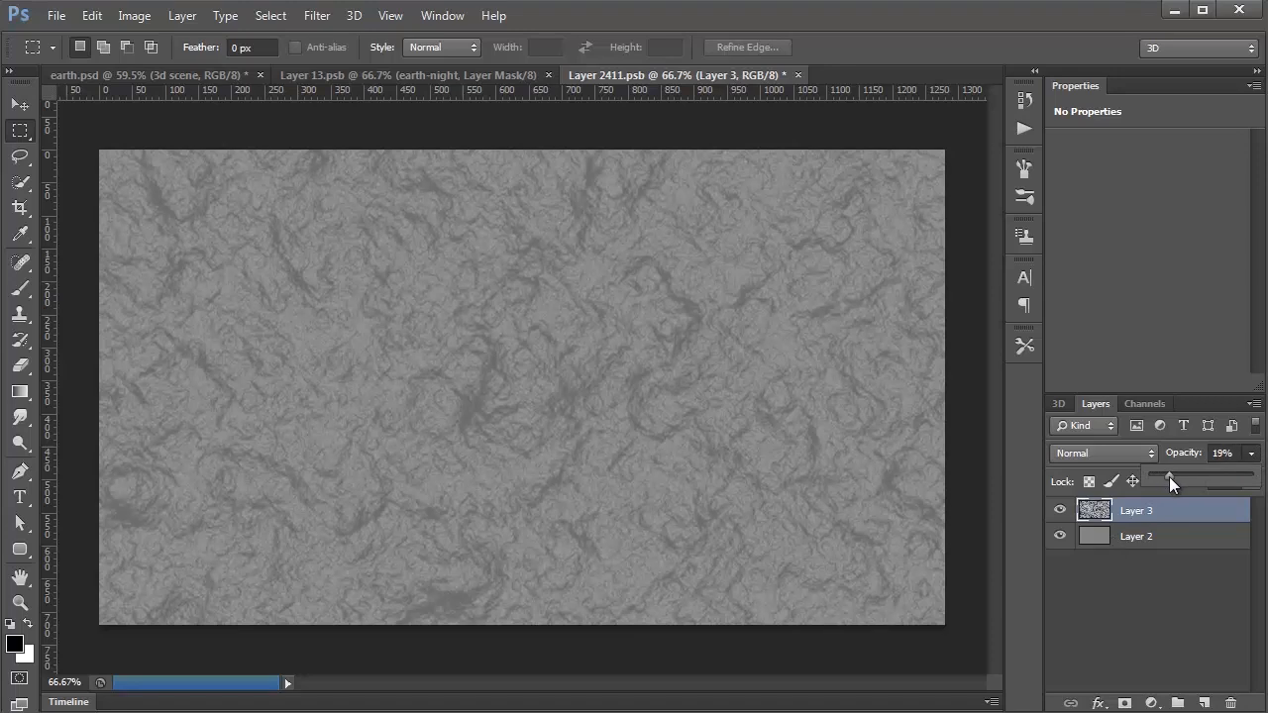
{"action": "left_click", "coordinate": [177, 74]}
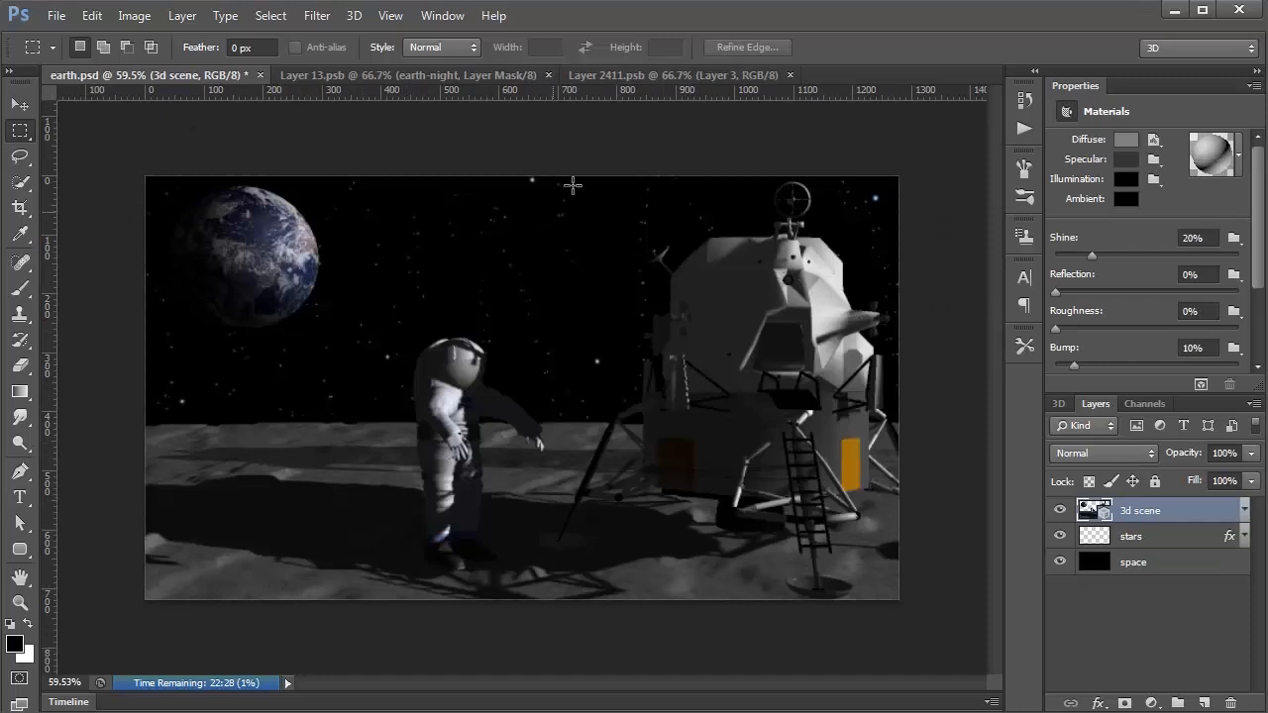
Raise the Cold Lava layer's opacity to 34% in the moon's diffuse texture, save it and return to the earth.psd scene
{"action": "left_click", "coordinate": [667, 75]}
{"action": "left_click", "coordinate": [1250, 454]}
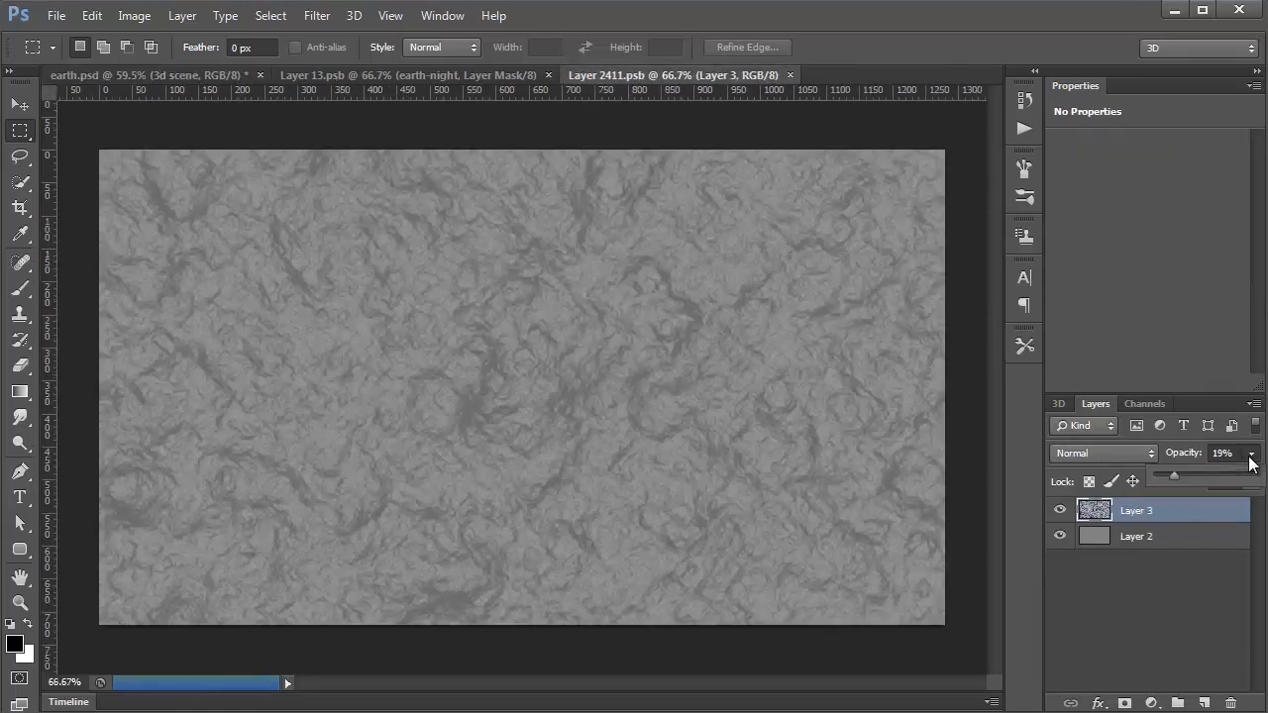
{"action": "left_click_drag", "start_coordinate": [1186, 477], "coordinate": [1192, 476]}
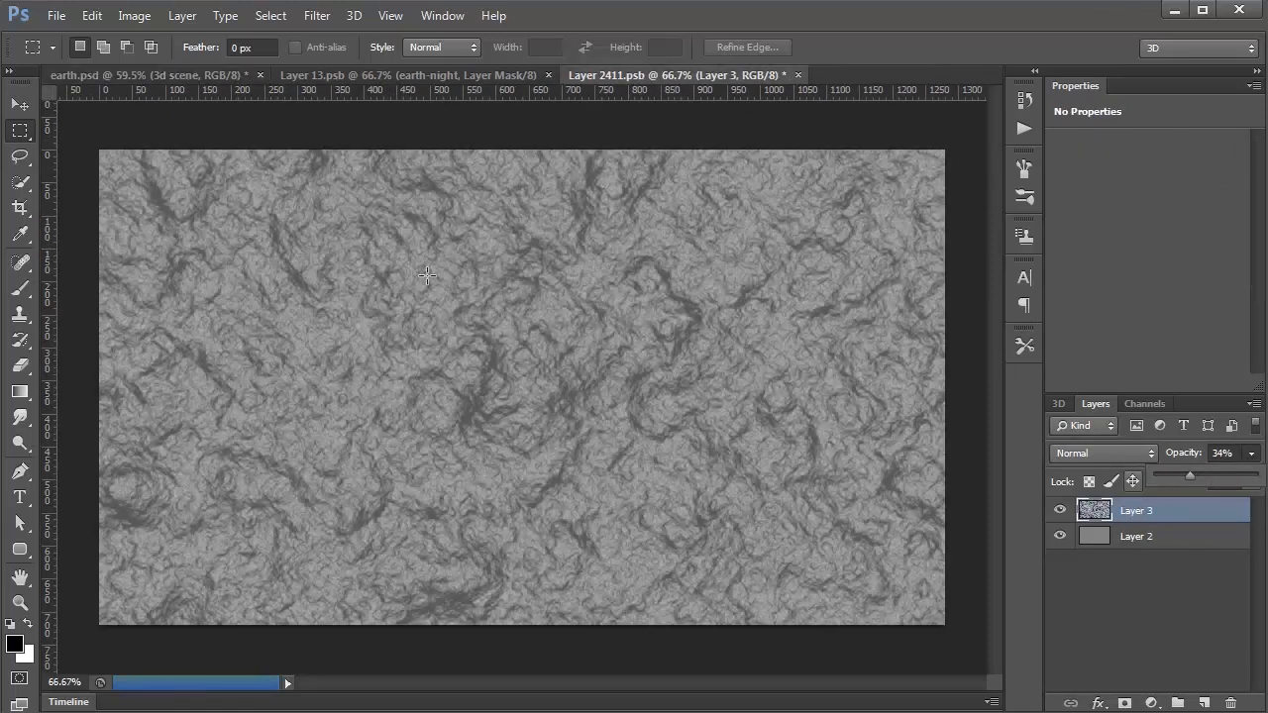
{"action": "left_click", "coordinate": [163, 78]}
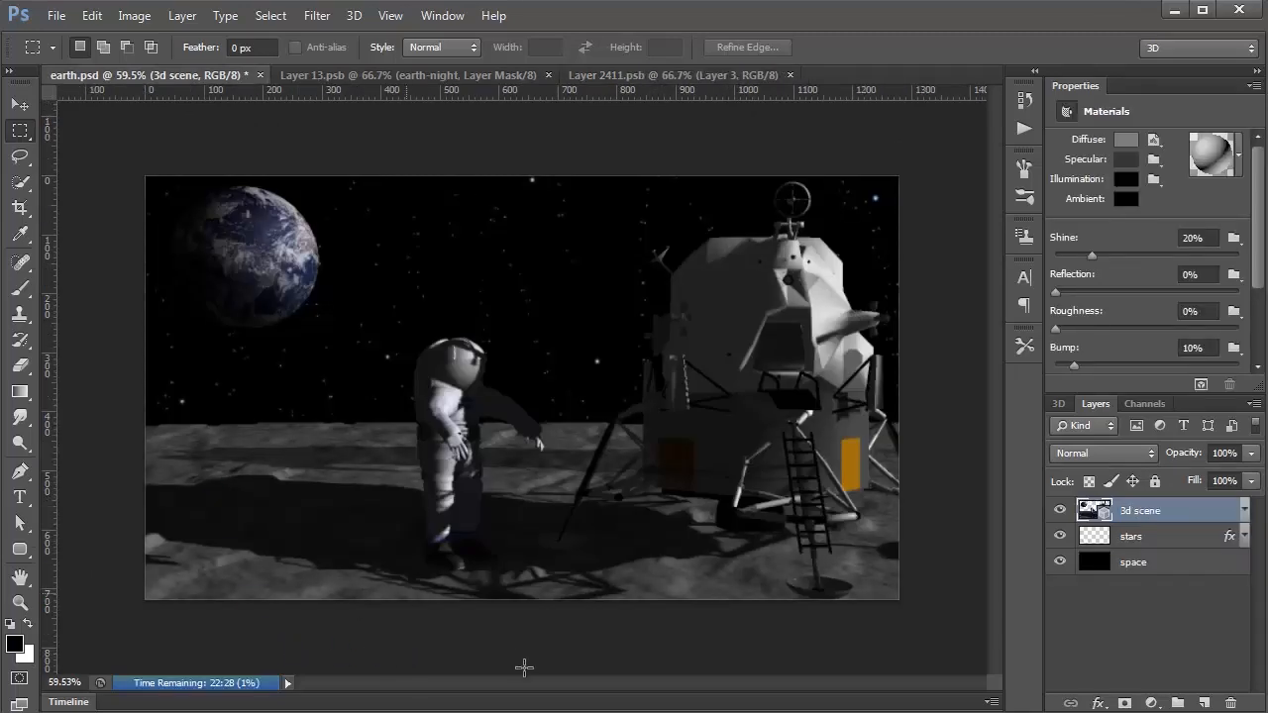
Copy the entire diffuse texture merged, close the Layer 13.psb earth texture and return to the earth.psd scene
{"action": "left_click", "coordinate": [718, 75]}
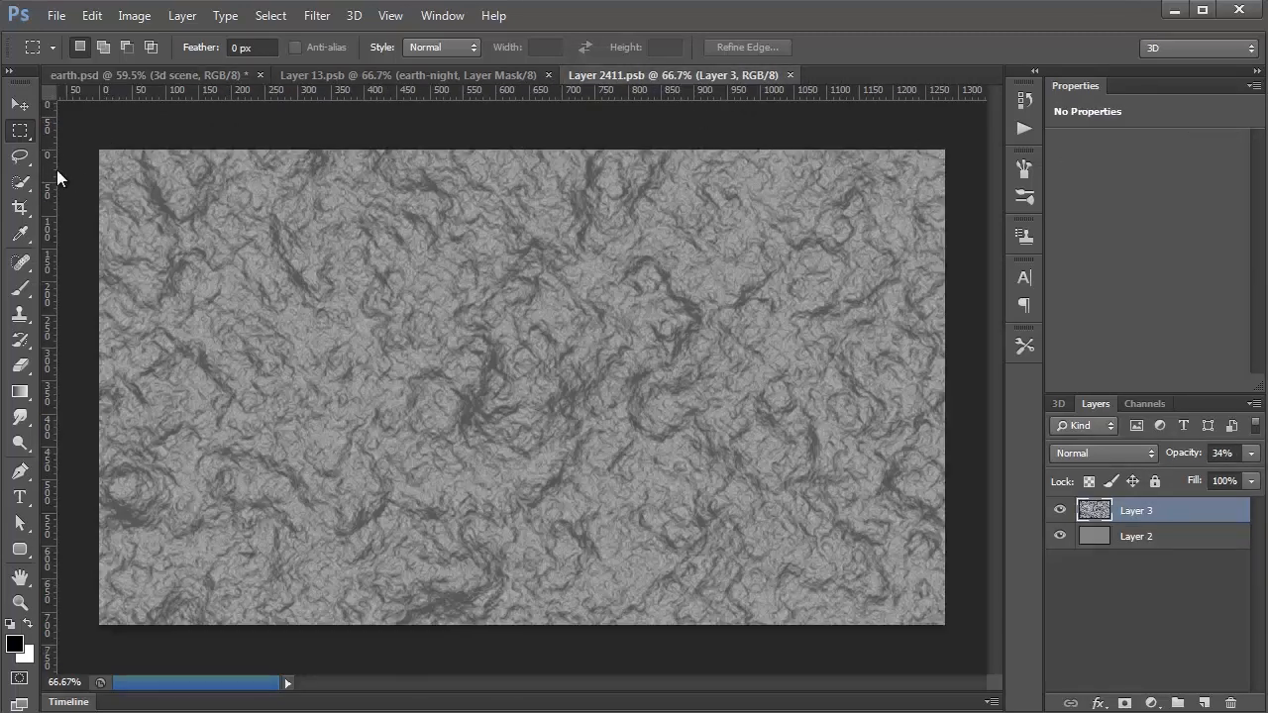
{"action": "key", "text": "ctrl+a"}
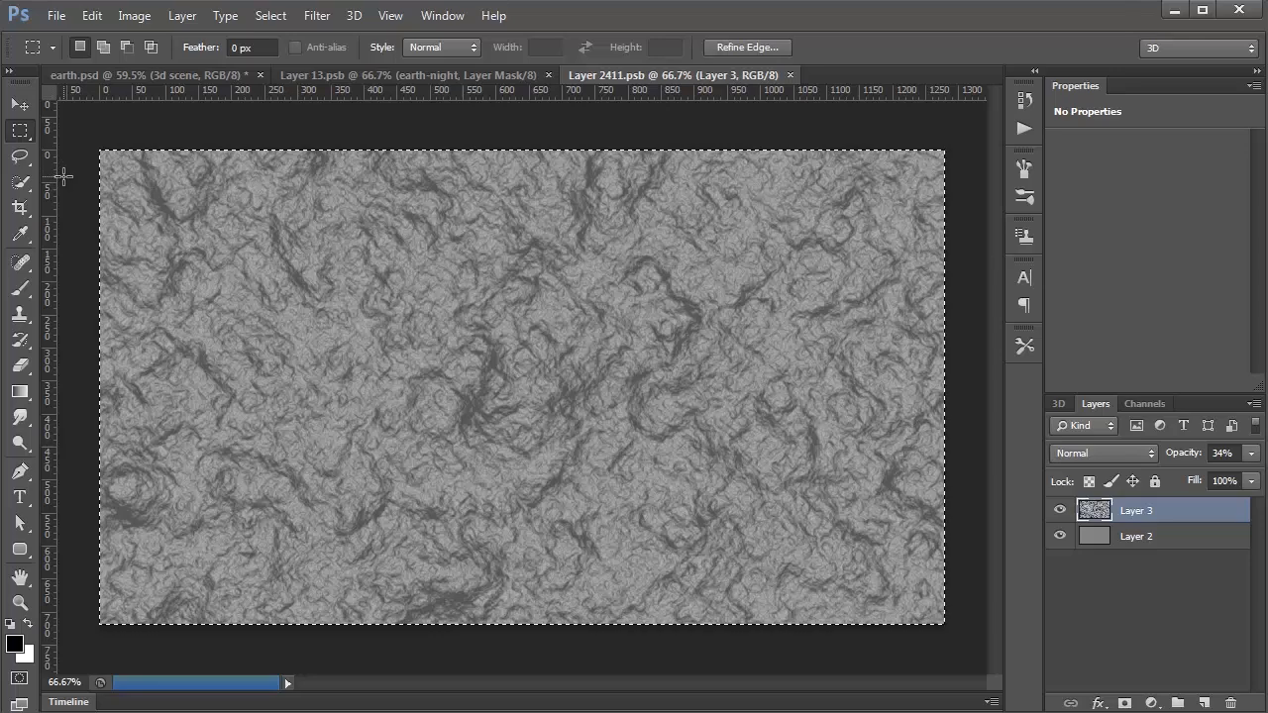
{"action": "left_click", "coordinate": [83, 18]}
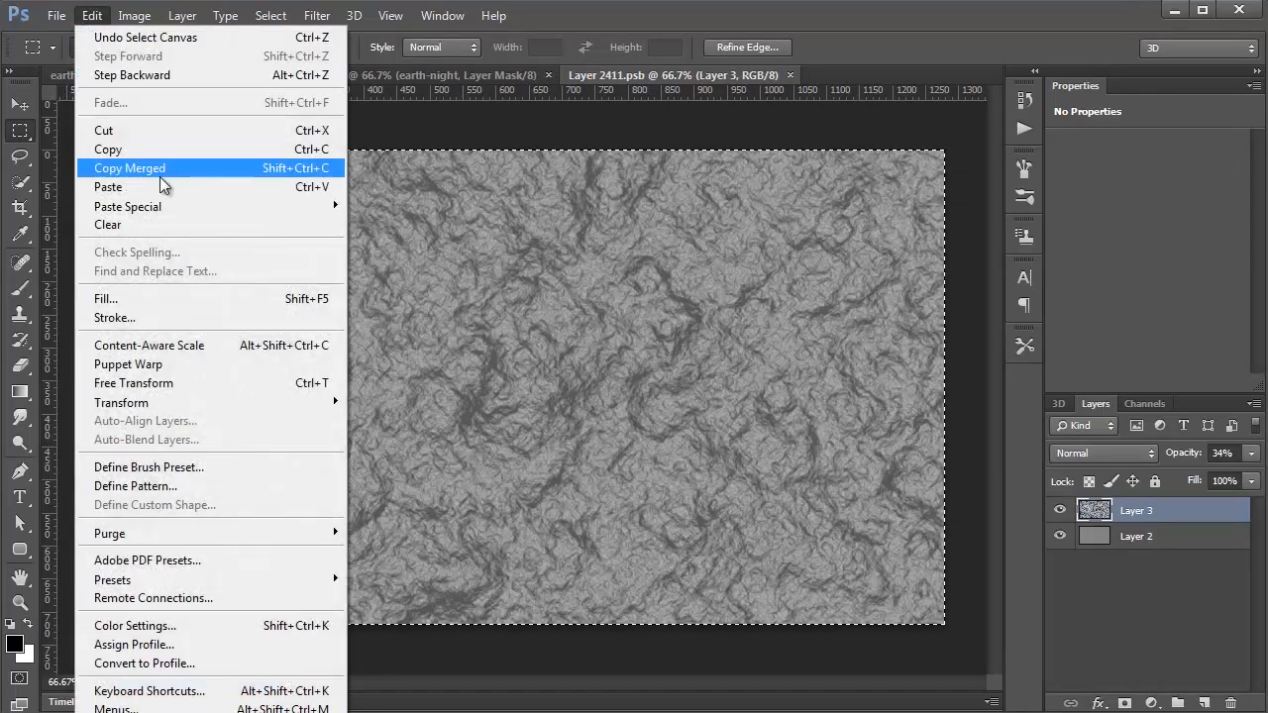
{"action": "left_click", "coordinate": [161, 175]}
{"action": "left_click", "coordinate": [547, 76]}
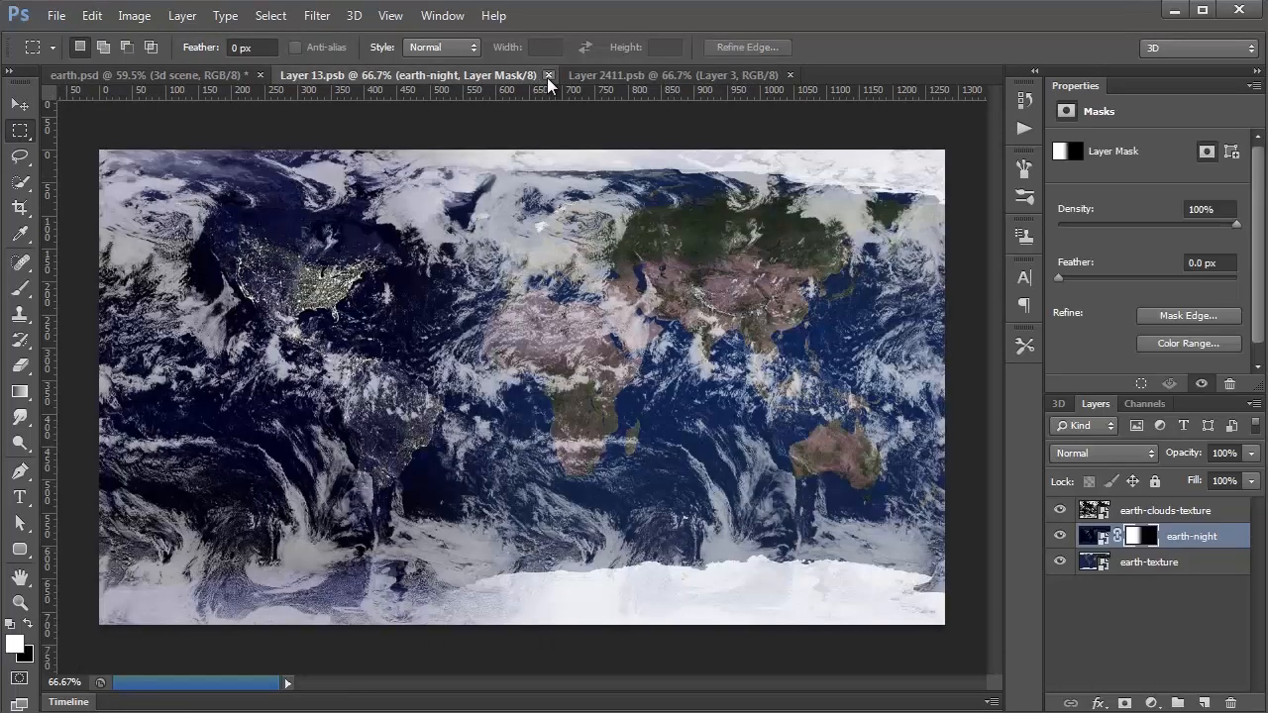
{"action": "left_click", "coordinate": [198, 76]}
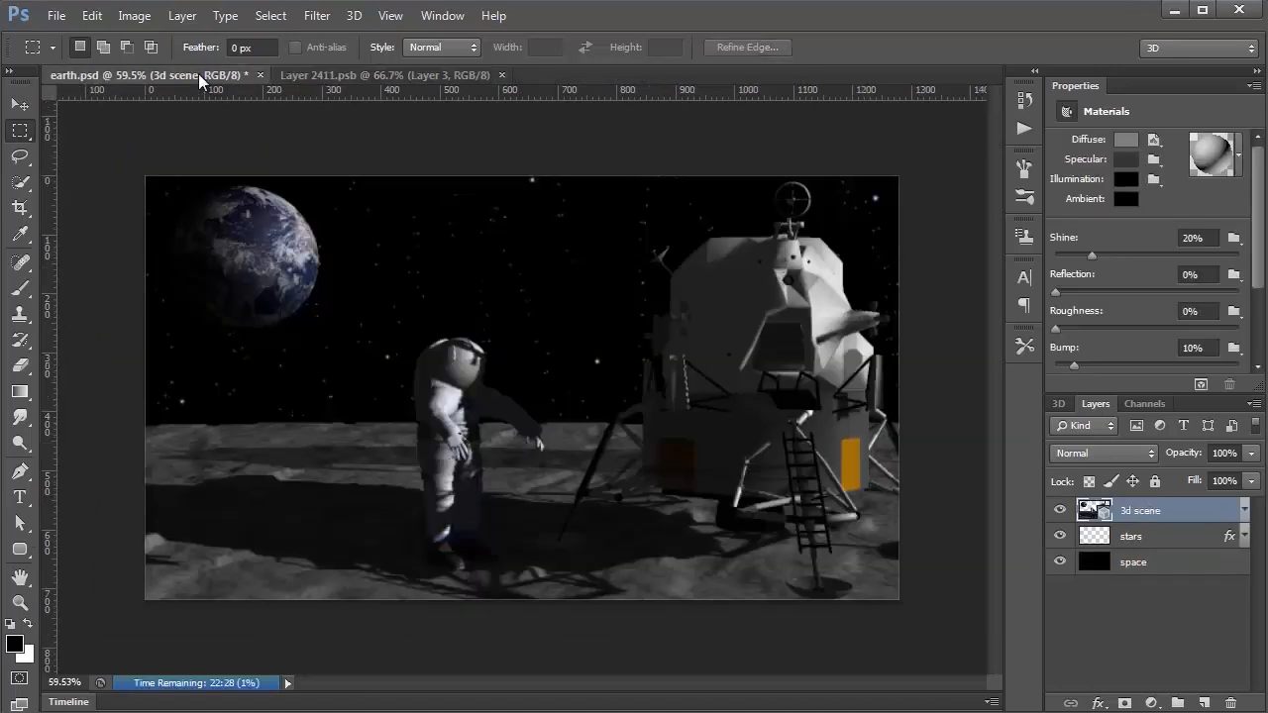
Create a new bump texture for the moon terrain material with the default document settings
{"action": "left_click_drag", "start_coordinate": [1260, 285], "coordinate": [1263, 329]}
{"action": "left_click", "coordinate": [1233, 262]}
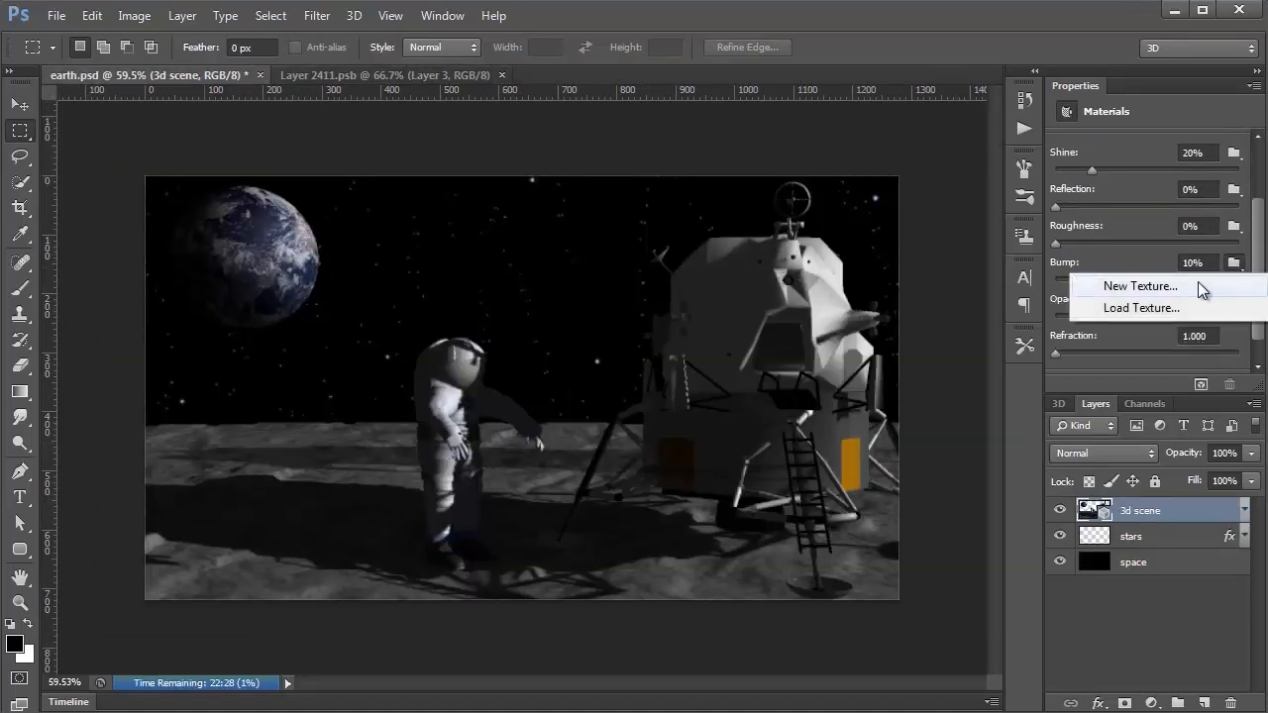
{"action": "left_click", "coordinate": [1198, 283]}
{"action": "left_click", "coordinate": [757, 206]}
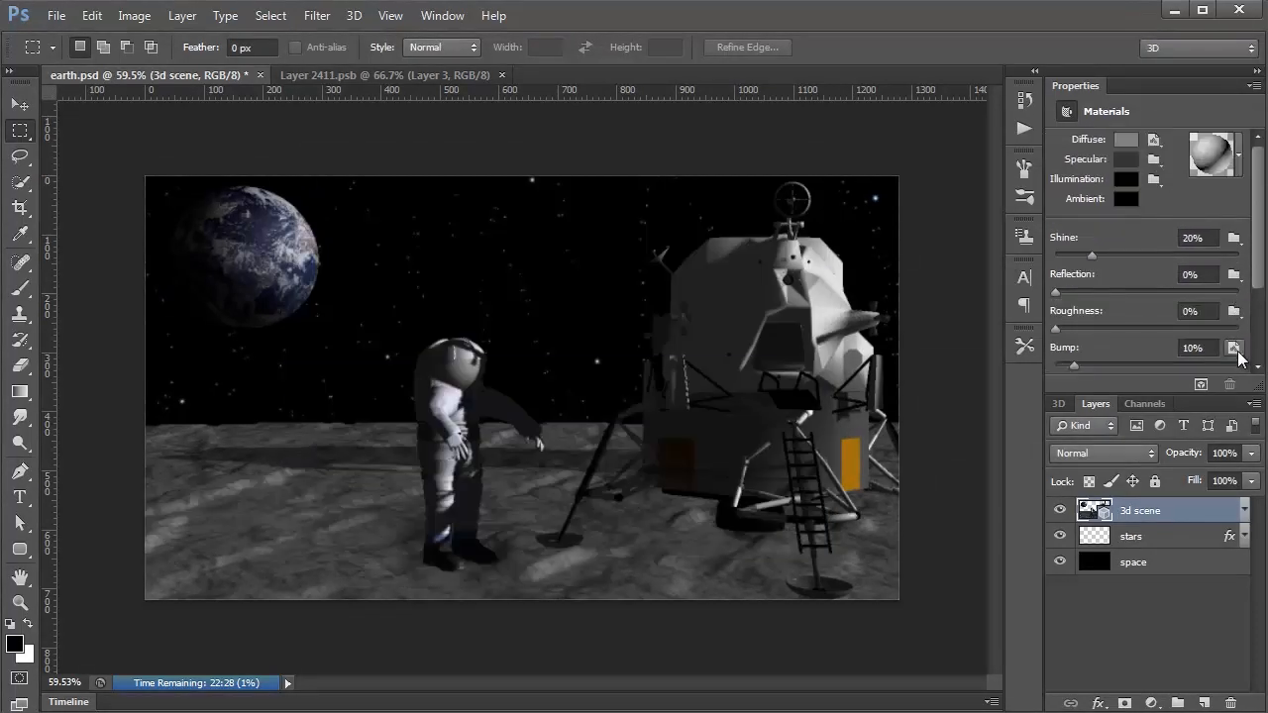
Open the moon's bump texture, paste the copied lava texture into it, save it and return to the earth.psd scene
{"action": "left_click", "coordinate": [1234, 347]}
{"action": "left_click", "coordinate": [1222, 370]}
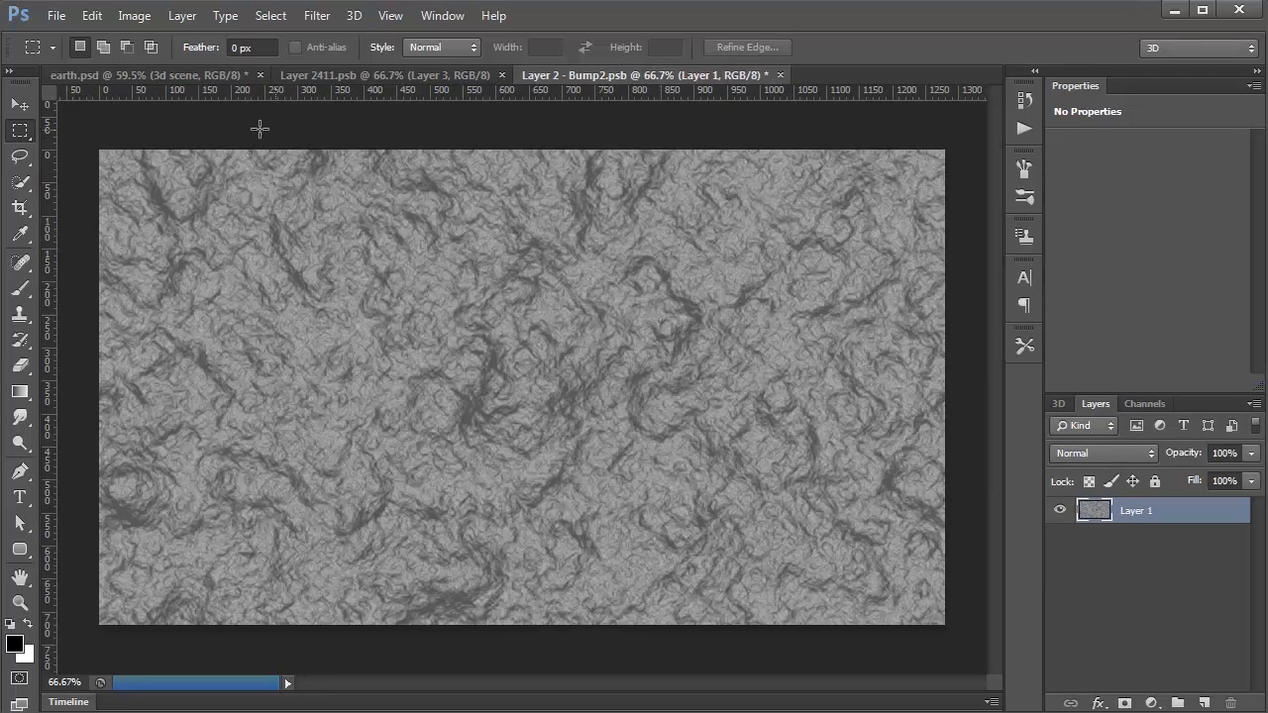
{"action": "key", "text": "ctrl+s"}
{"action": "left_click", "coordinate": [178, 75]}
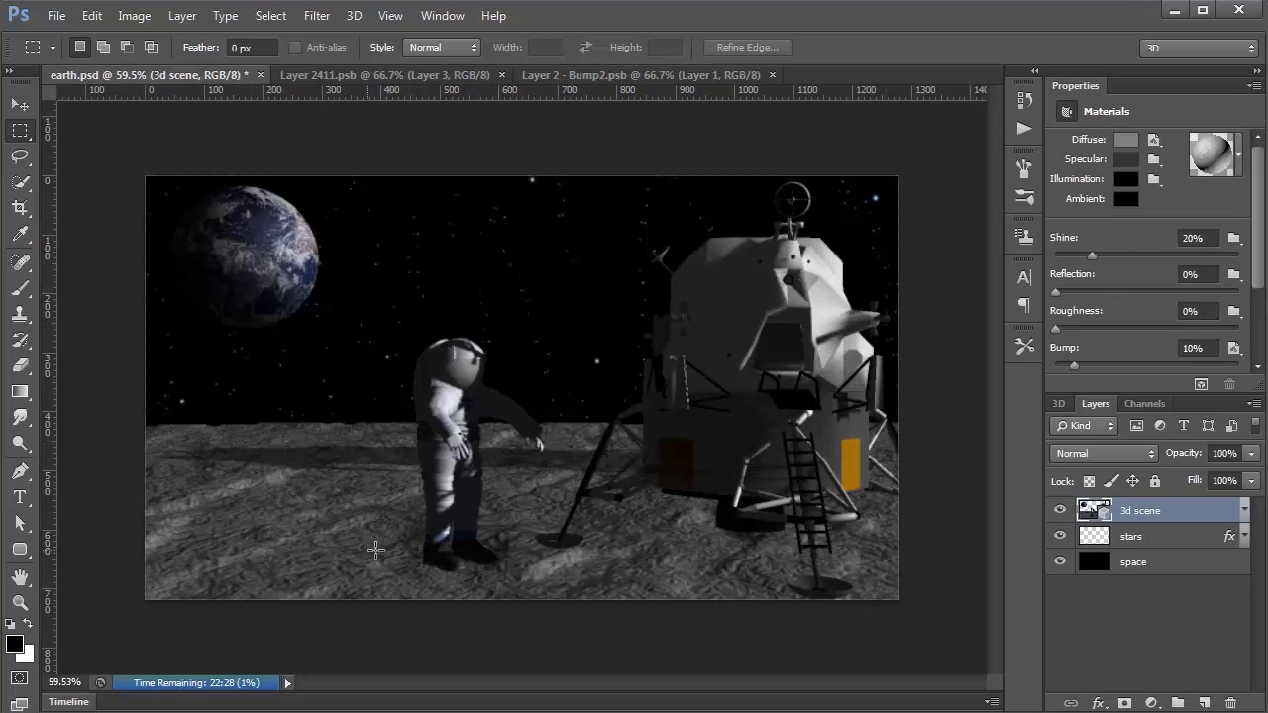
Try different bump strengths on the moon terrain material and settle on 9%
{"action": "left_click", "coordinate": [602, 75]}
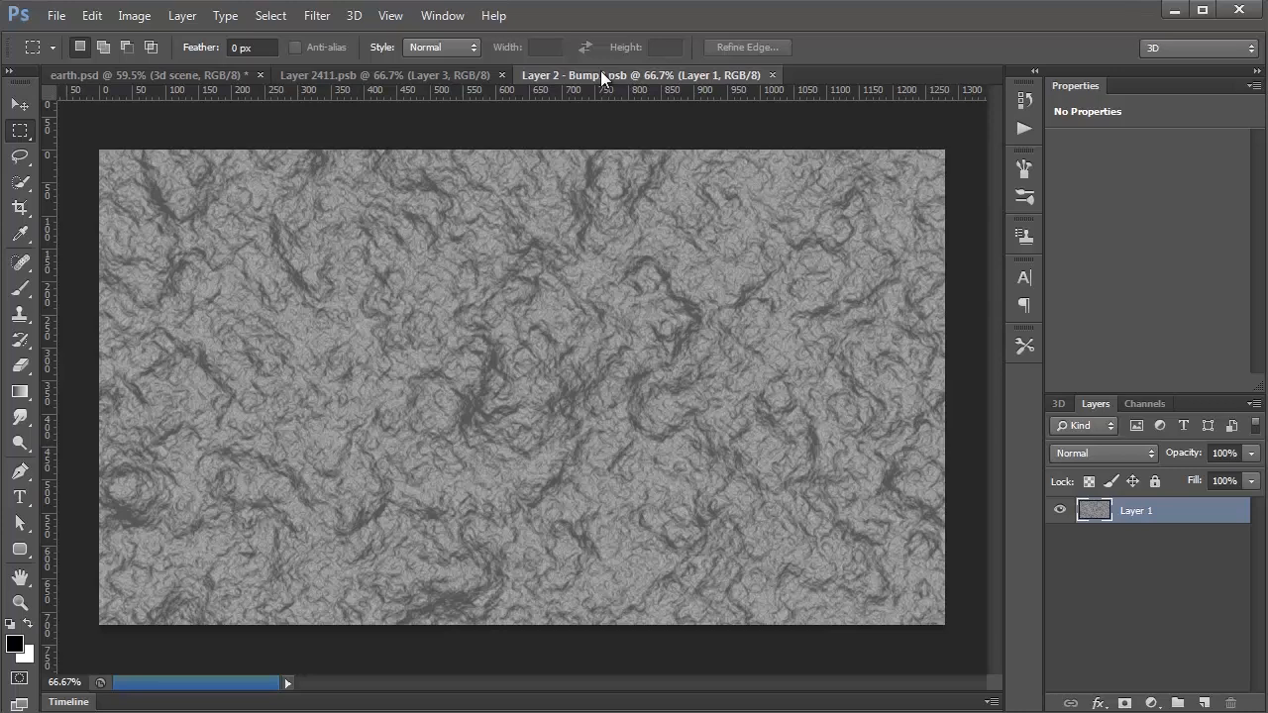
{"action": "left_click", "coordinate": [204, 78]}
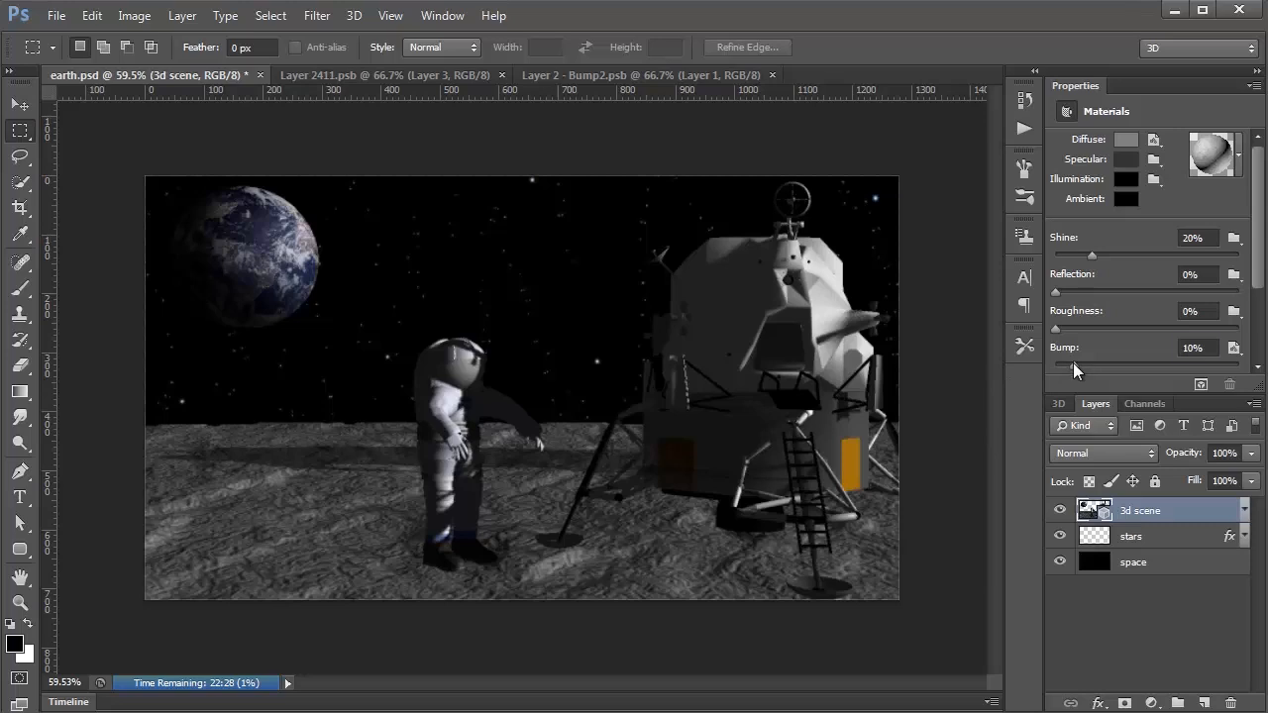
{"action": "left_click_drag", "start_coordinate": [1073, 363], "coordinate": [1063, 365]}
{"action": "left_click", "coordinate": [1185, 364]}
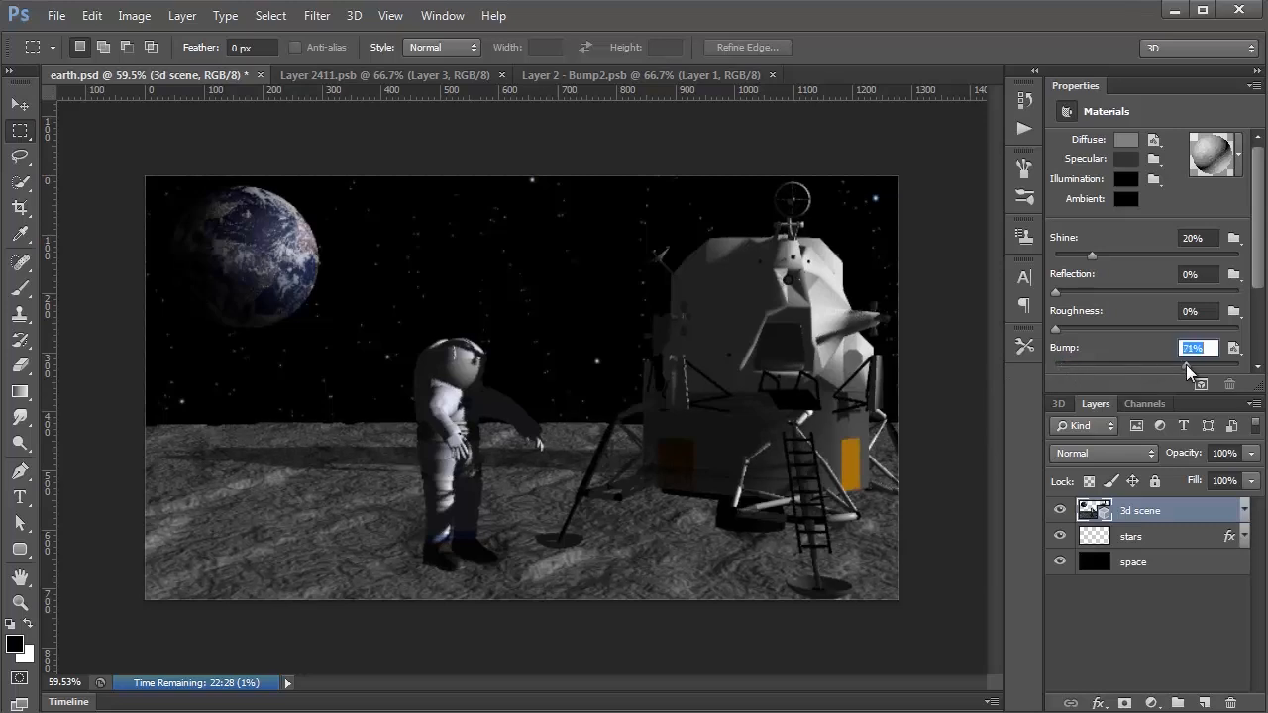
{"action": "left_click", "coordinate": [1064, 364]}
{"action": "left_click", "coordinate": [1074, 363]}
{"action": "left_click", "coordinate": [1076, 364]}
{"action": "left_click_drag", "start_coordinate": [1077, 364], "coordinate": [1071, 367]}
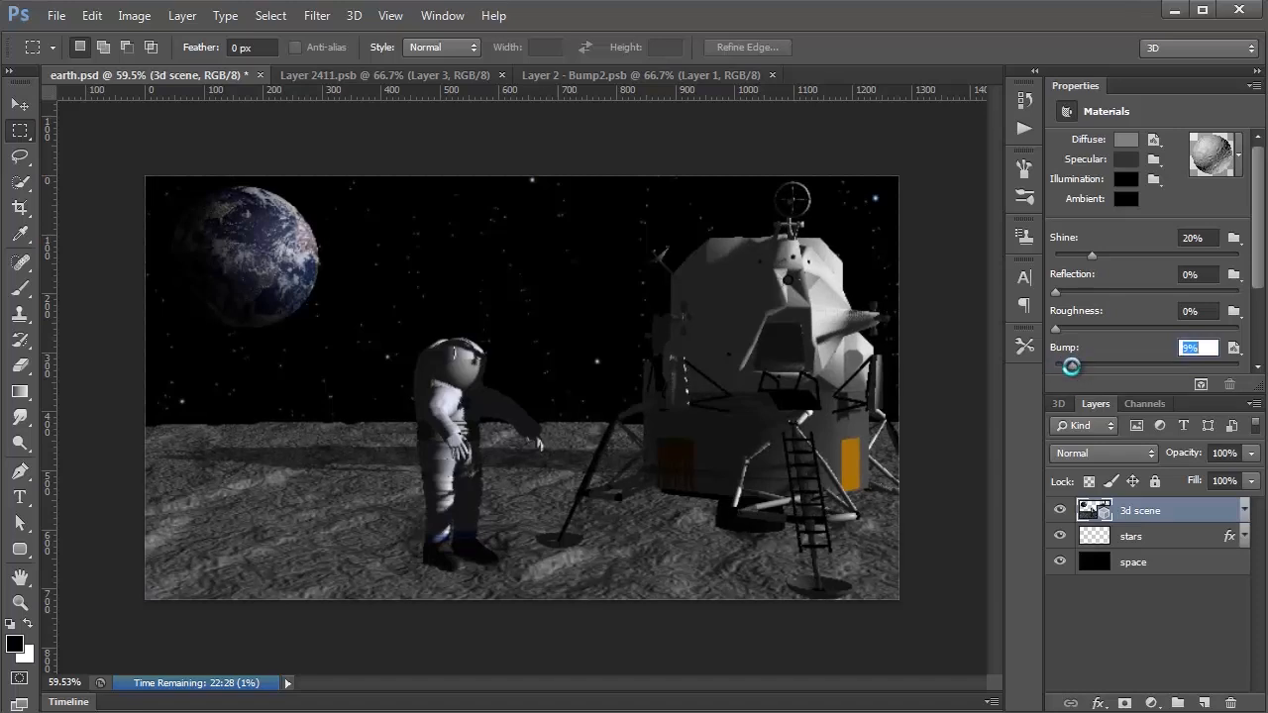
Test render the lower part of the scene across its full width to examine the bumpy terrain, stopping the render early
{"action": "left_click_drag", "start_coordinate": [122, 489], "coordinate": [509, 600]}
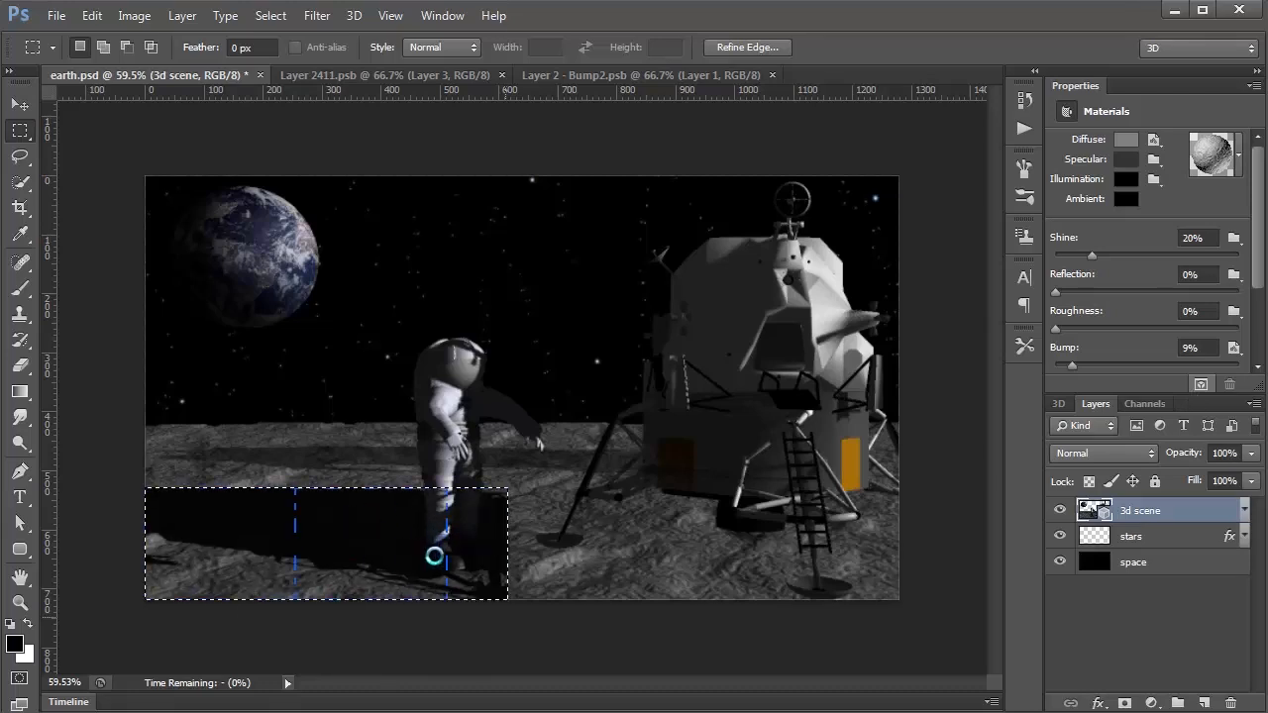
{"action": "left_click_drag", "start_coordinate": [115, 414], "coordinate": [1061, 614]}
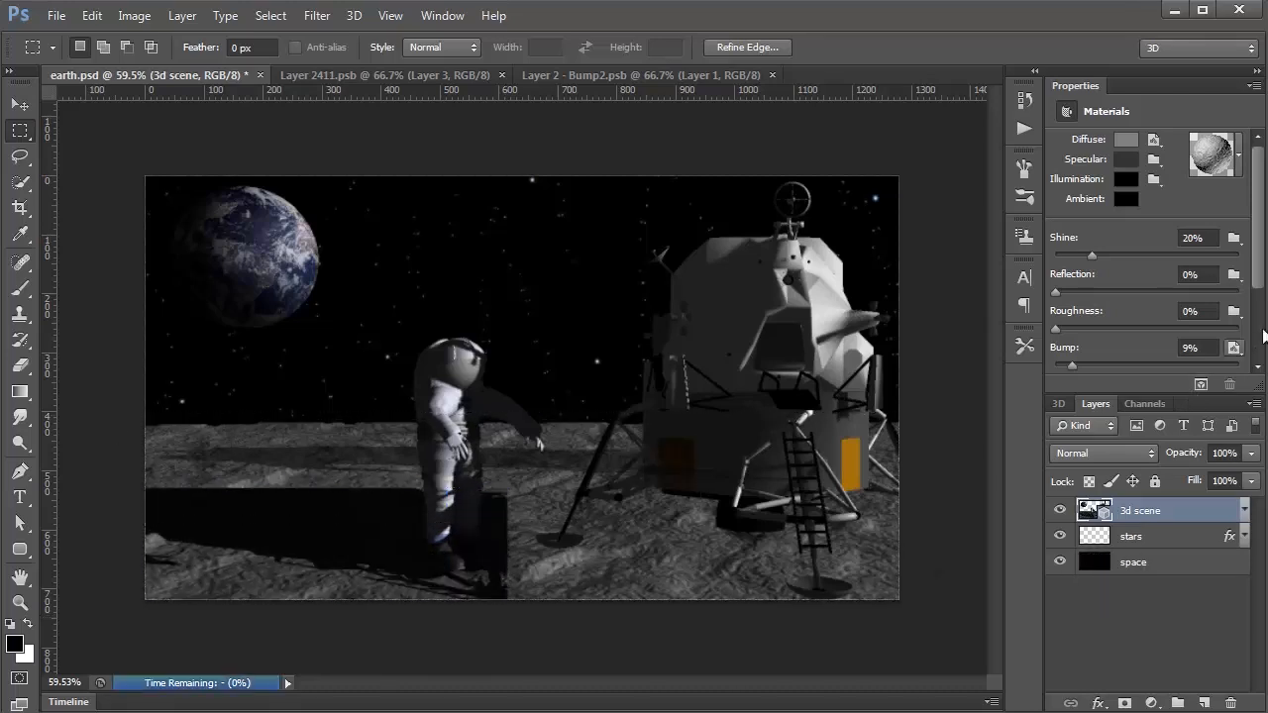
{"action": "left_click", "coordinate": [1200, 384]}
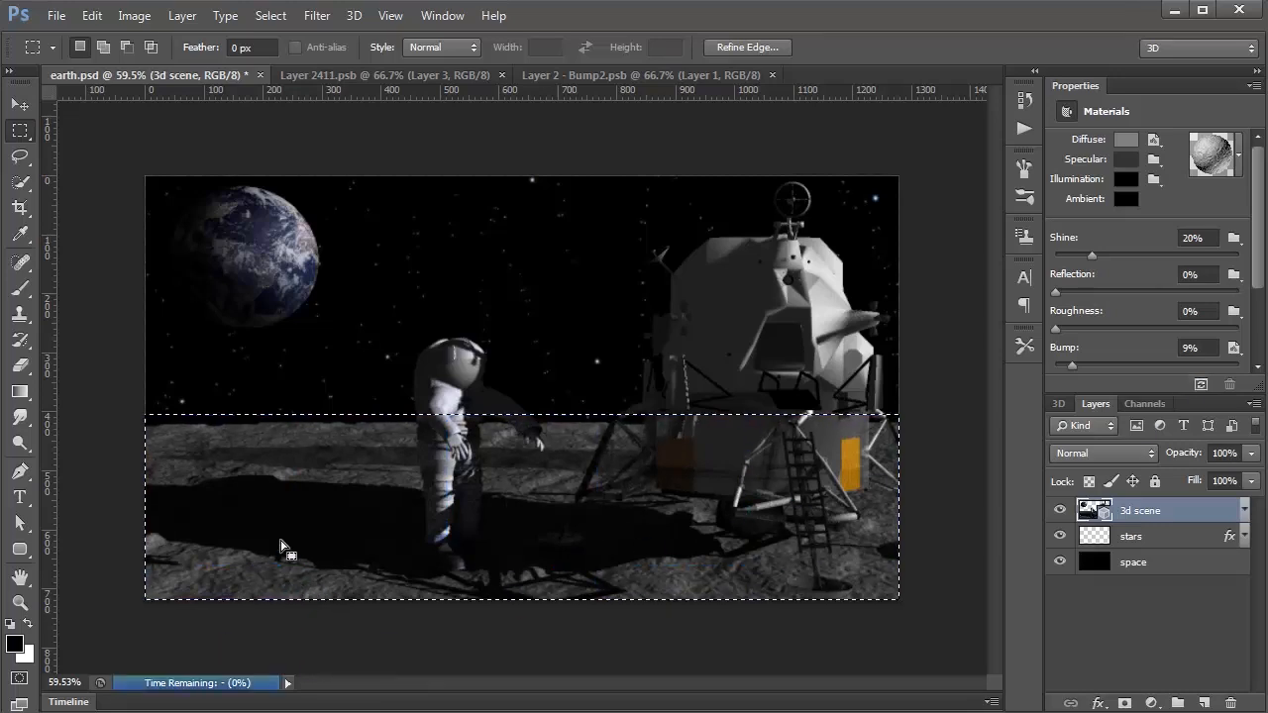
{"action": "left_click", "coordinate": [421, 591]}
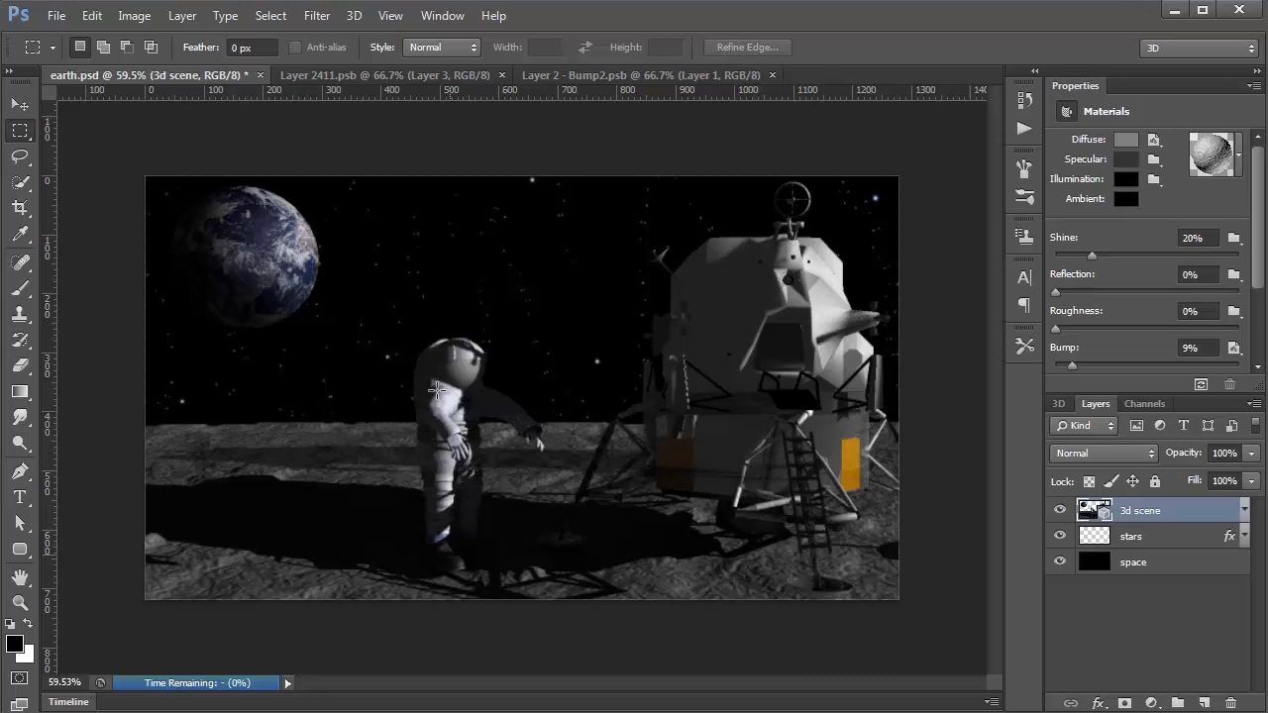
Select the moon terrain's Depth Map mesh in the 3D scene and move it up to raise the horizon
{"action": "left_click", "coordinate": [20, 104]}
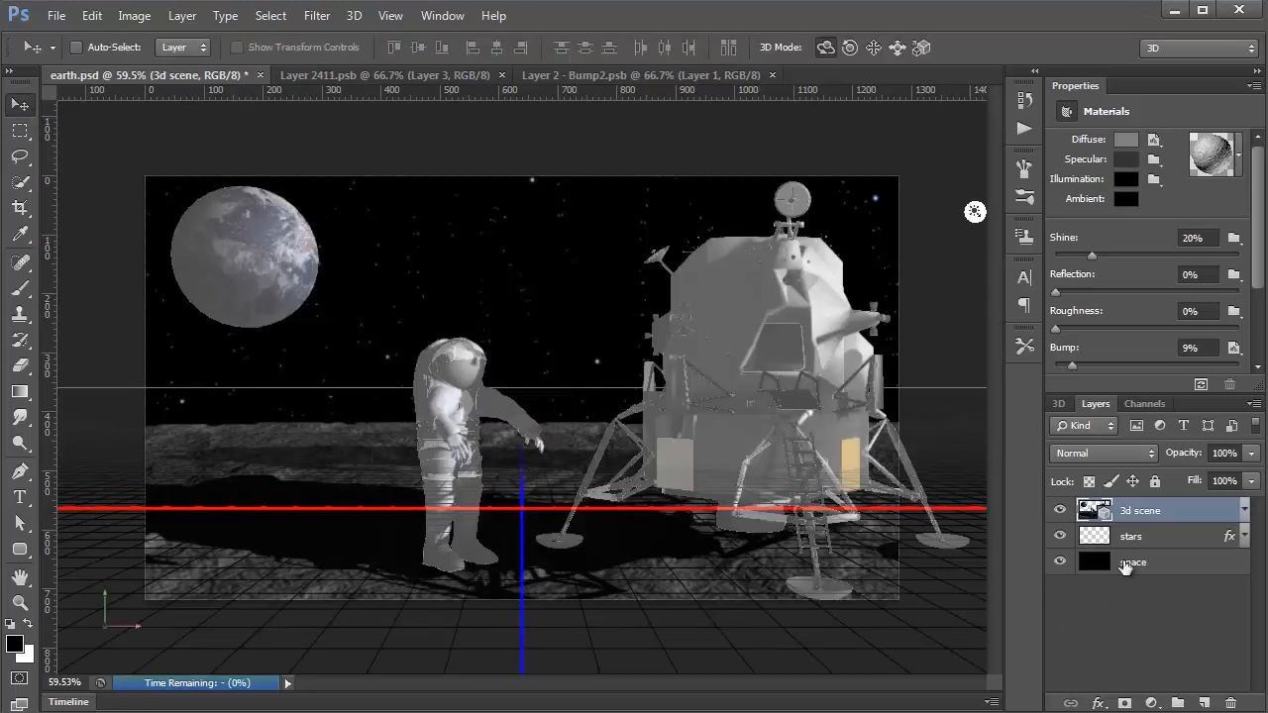
{"action": "double_click", "coordinate": [1094, 513]}
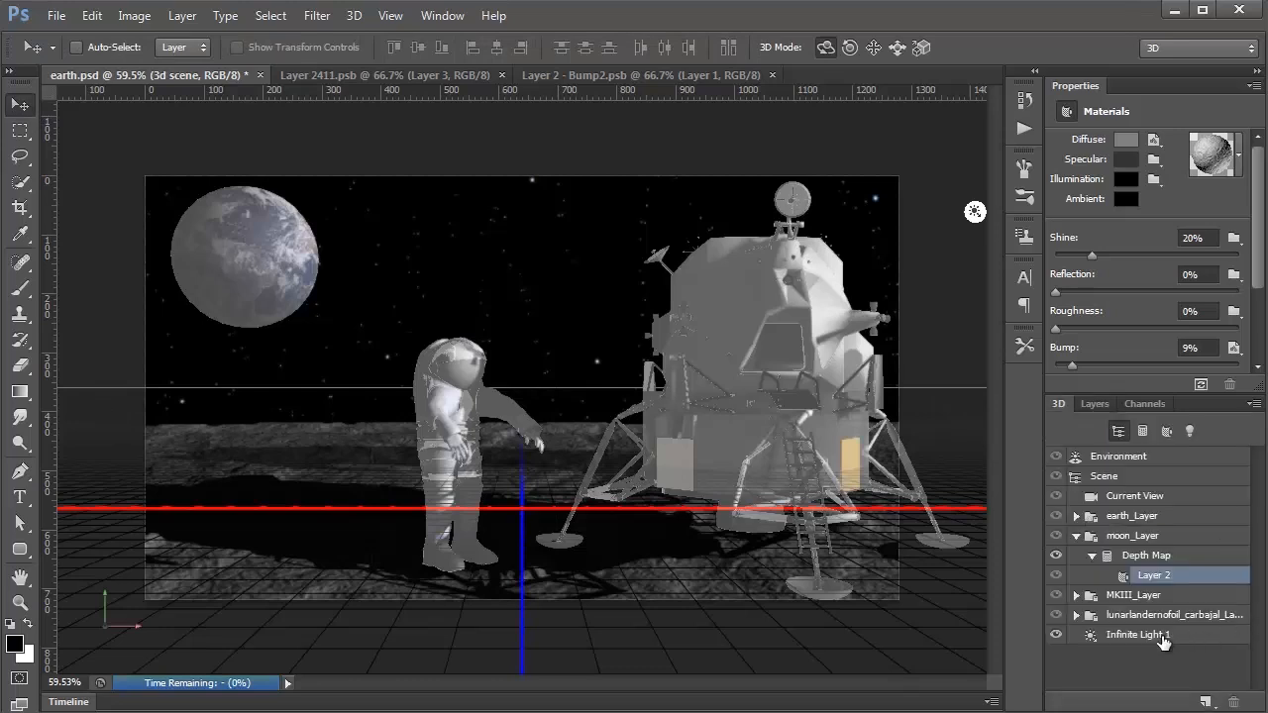
{"action": "left_click", "coordinate": [1122, 557]}
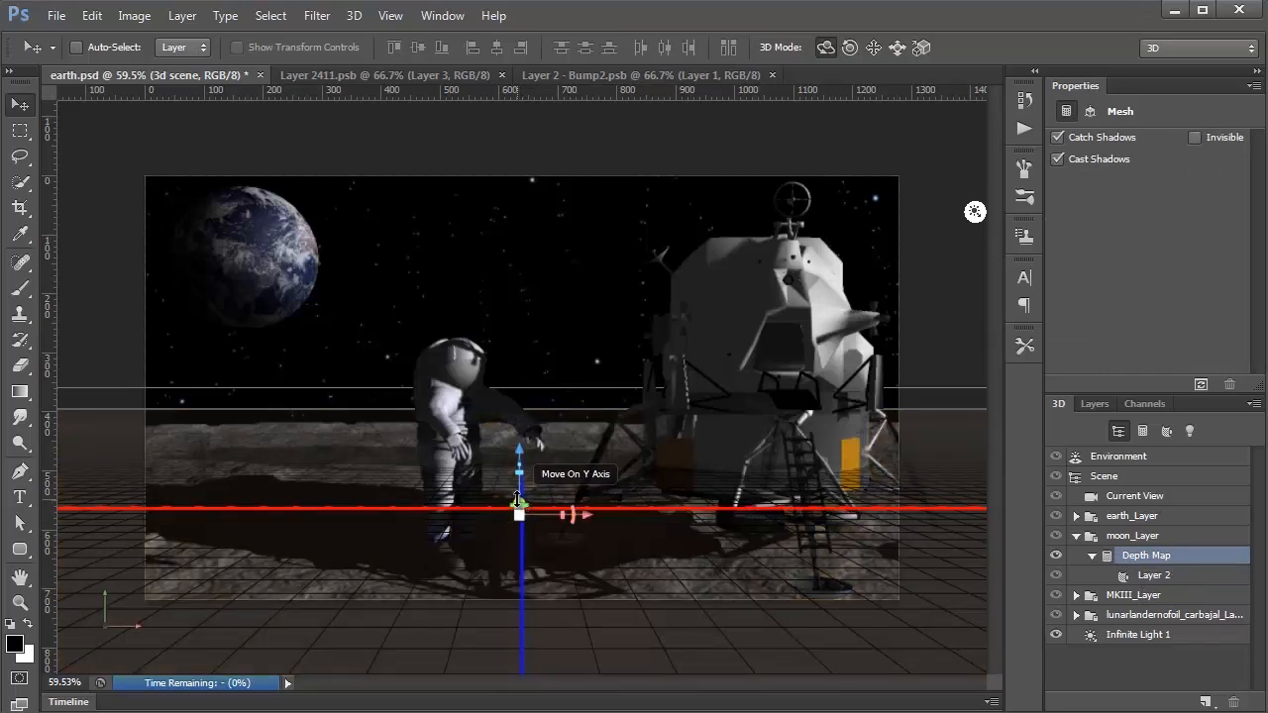
{"action": "left_click_drag", "start_coordinate": [518, 499], "coordinate": [602, 333]}
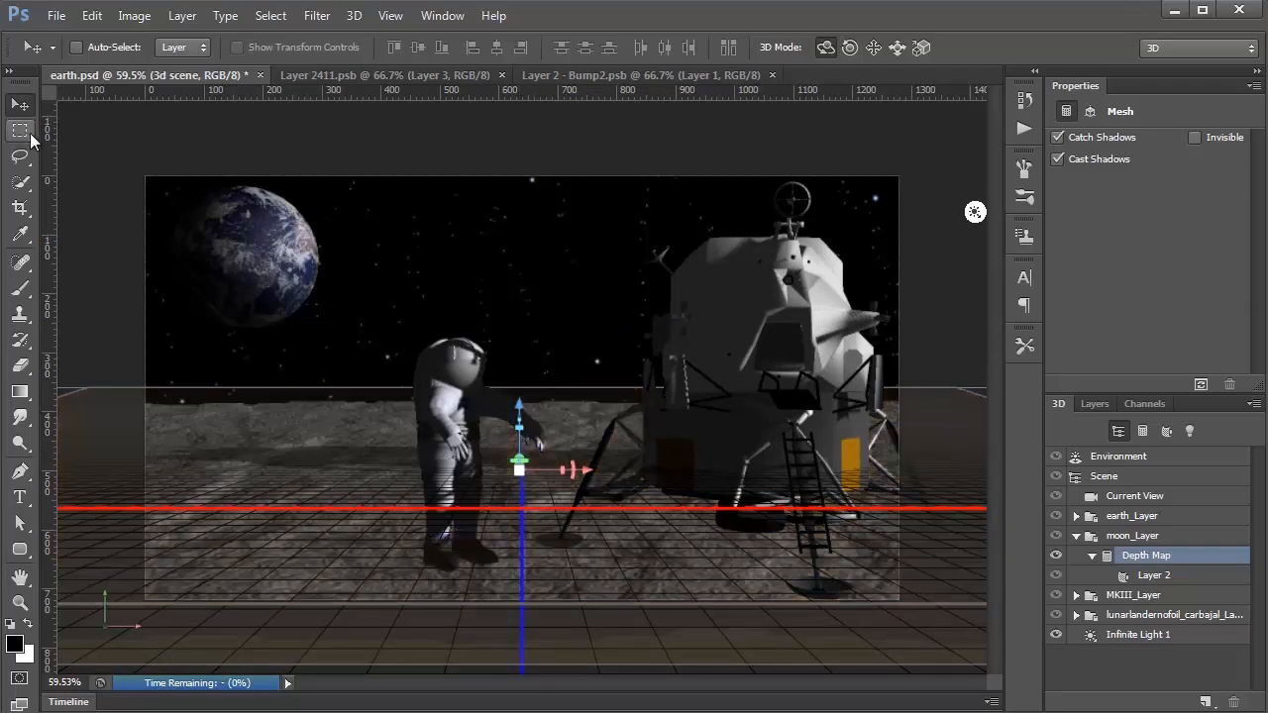
Select the whole 1280 by 720 px canvas and test render the 3D scene
{"action": "left_click", "coordinate": [20, 130]}
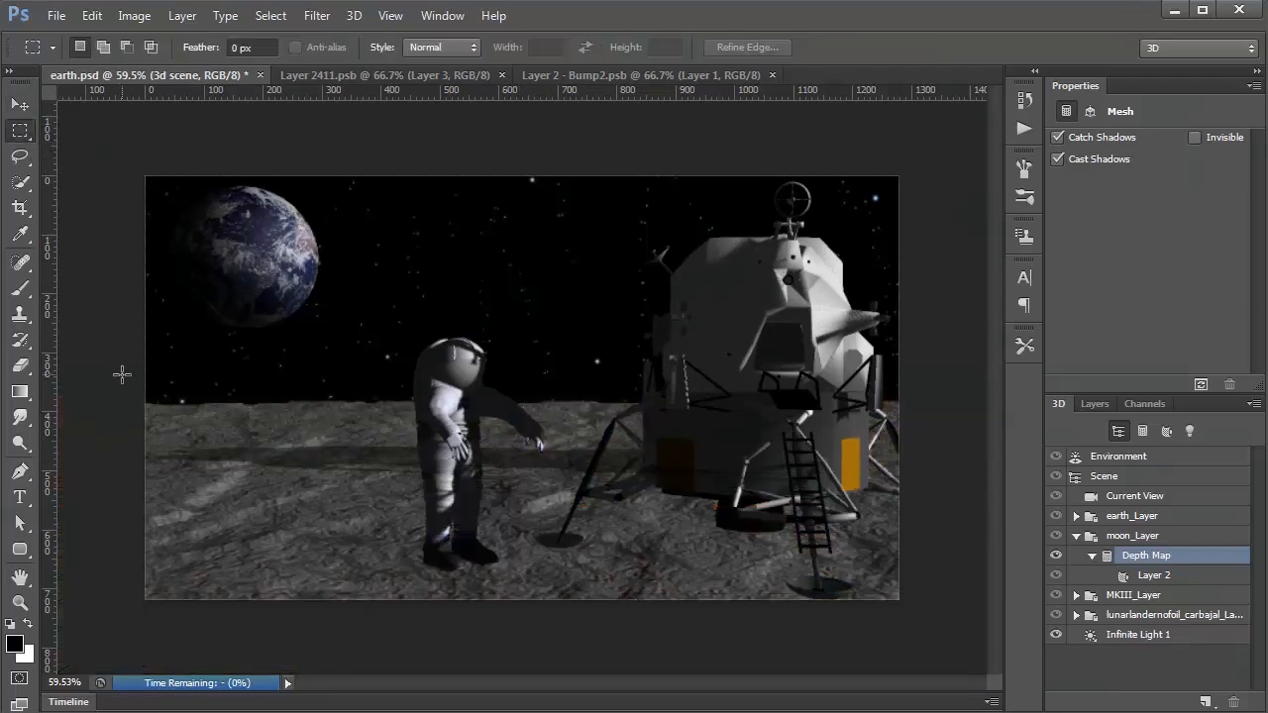
{"action": "left_click_drag", "start_coordinate": [123, 153], "coordinate": [941, 604]}
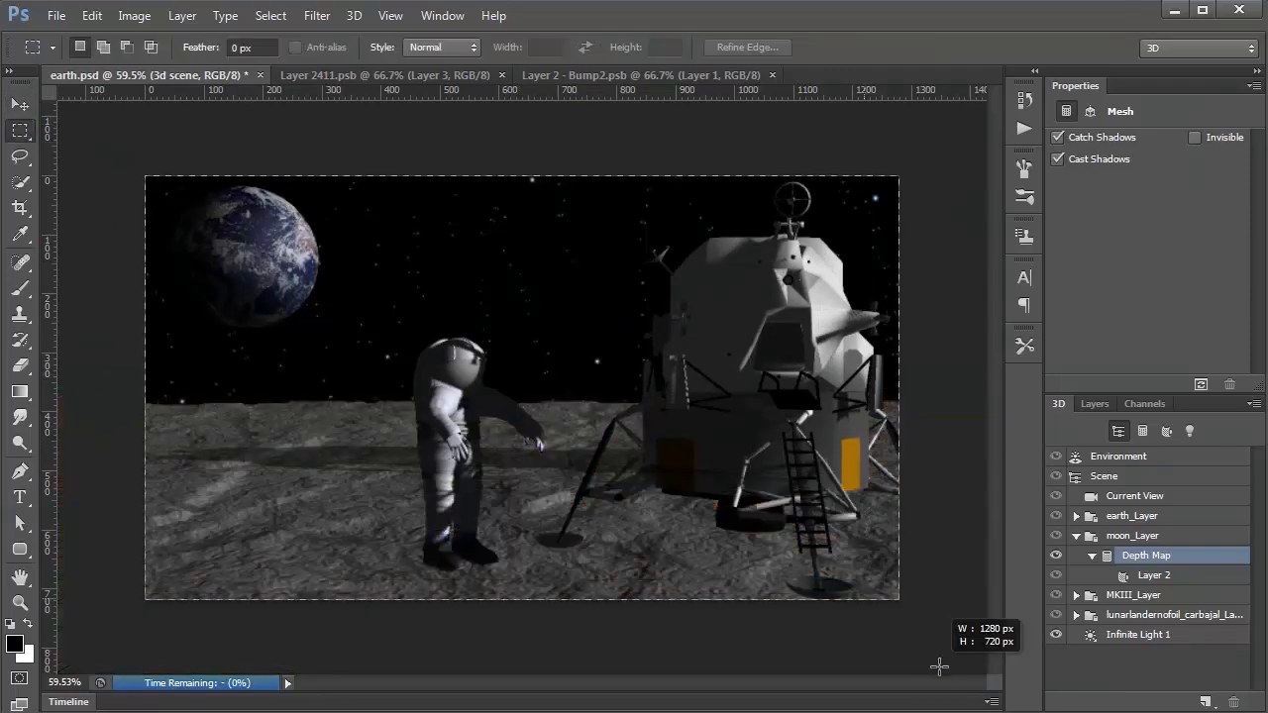
{"action": "left_click", "coordinate": [1199, 383]}
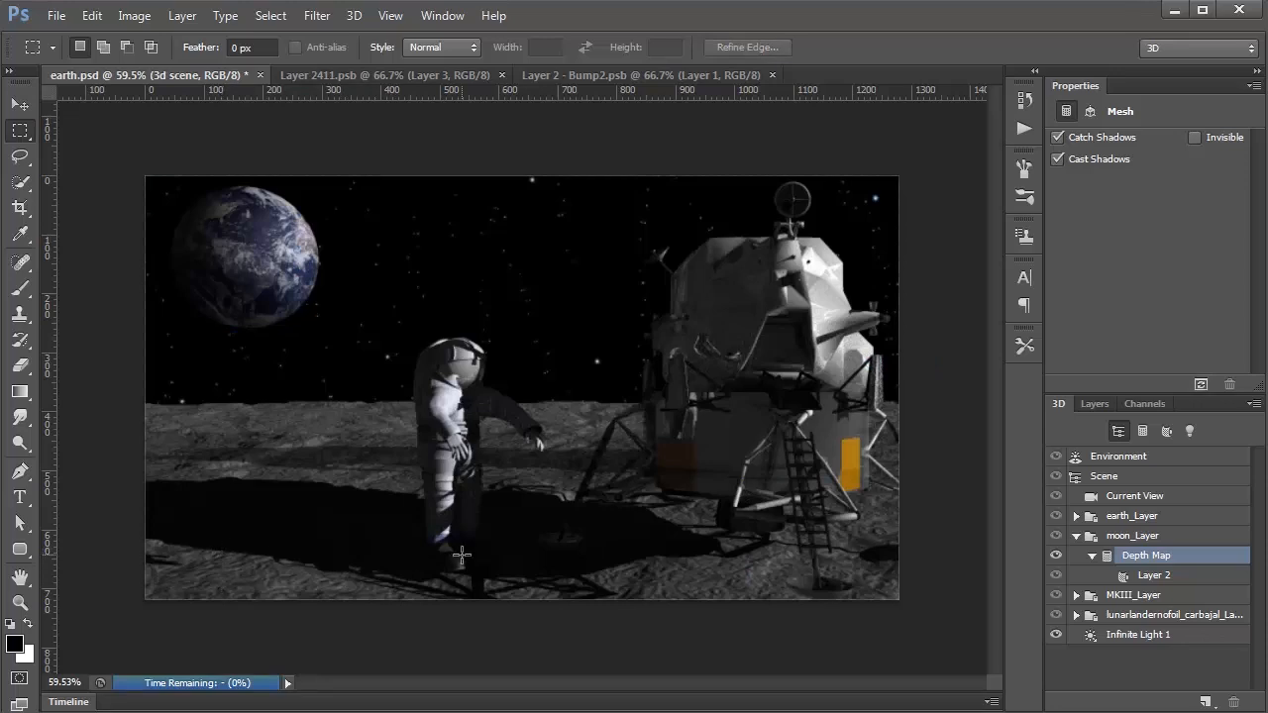
Set the shadow softness of Infinite Light 1 to 5% and test render the lower part of the scene
{"action": "left_click", "coordinate": [1127, 635]}
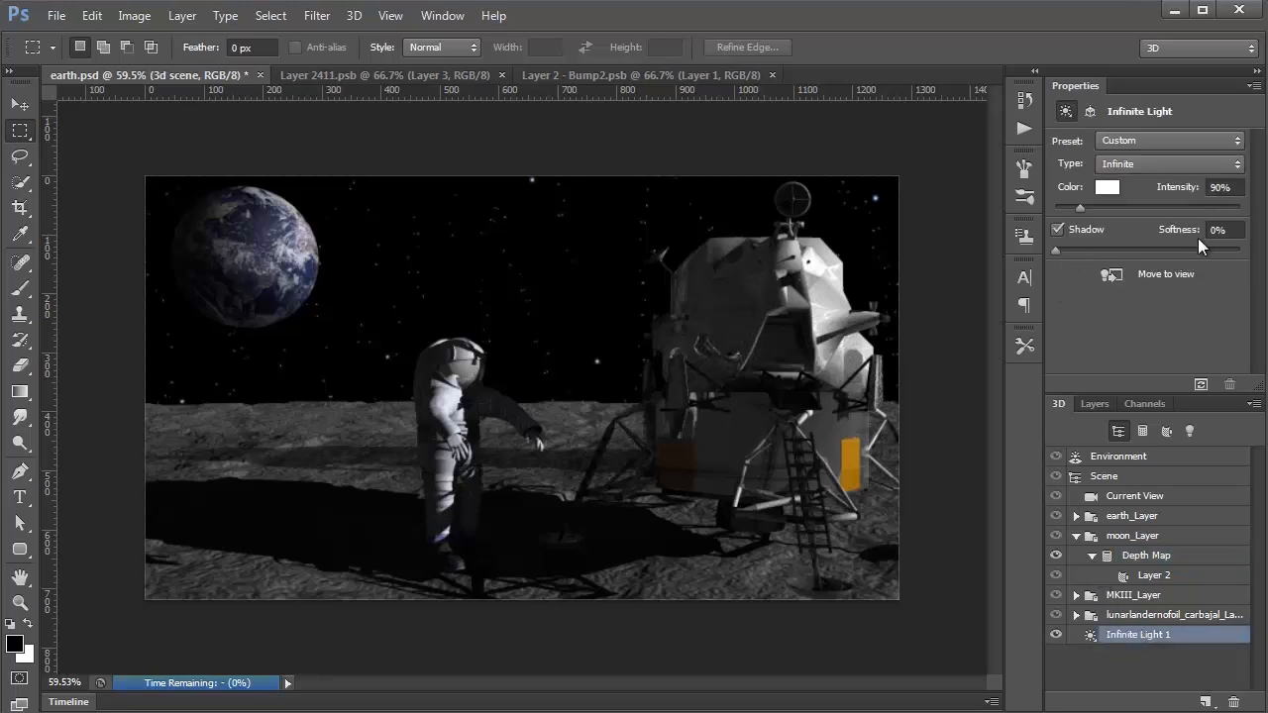
{"action": "left_click_drag", "start_coordinate": [1165, 230], "coordinate": [1171, 230]}
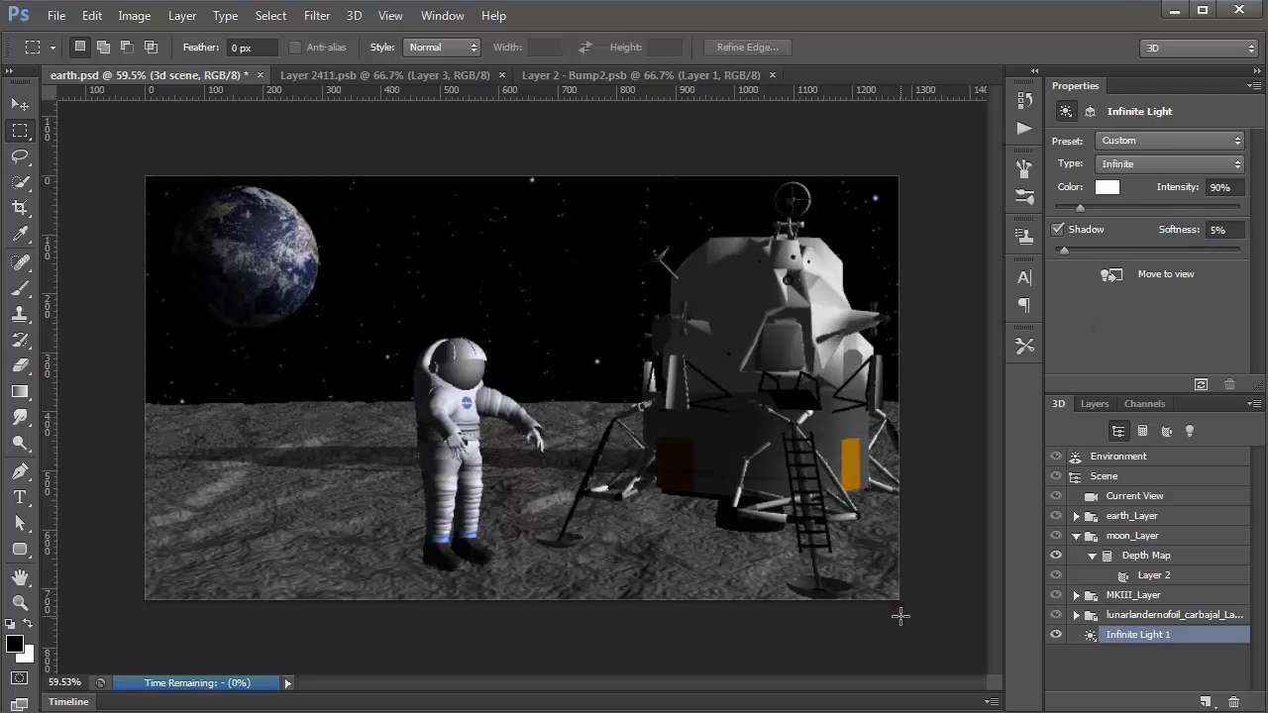
{"action": "left_click_drag", "start_coordinate": [926, 612], "coordinate": [88, 378]}
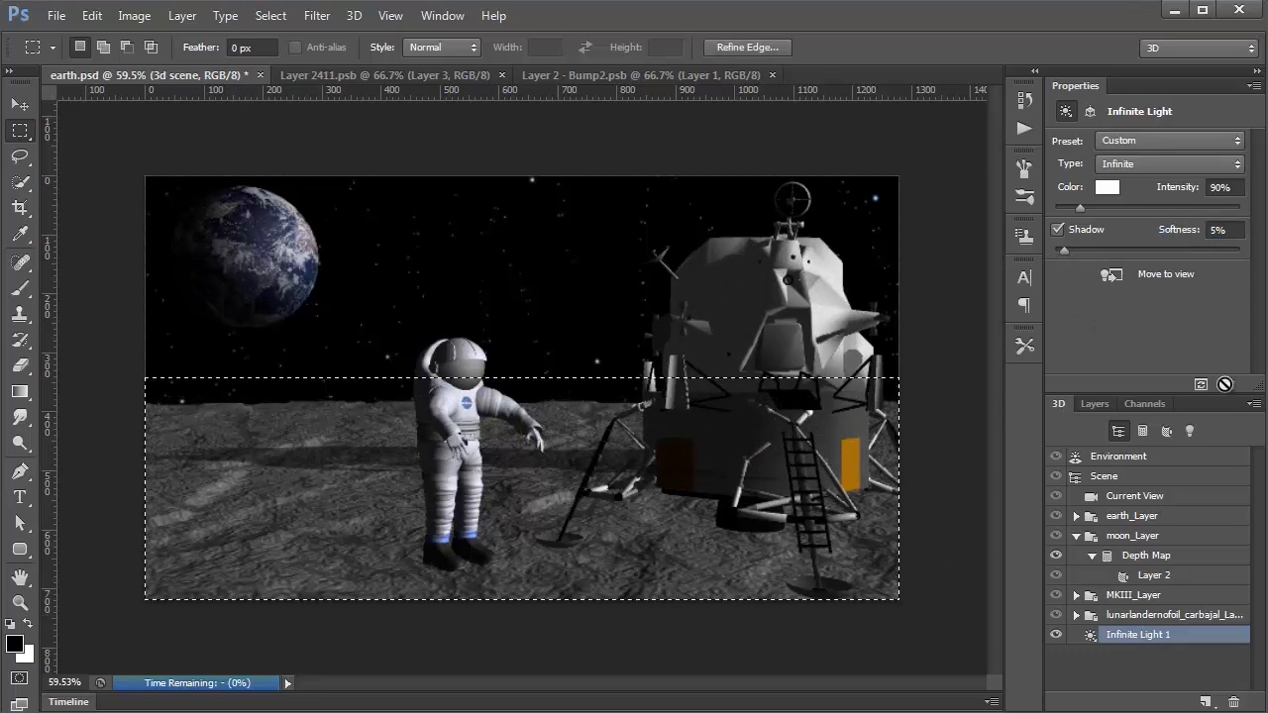
{"action": "left_click", "coordinate": [1200, 385]}
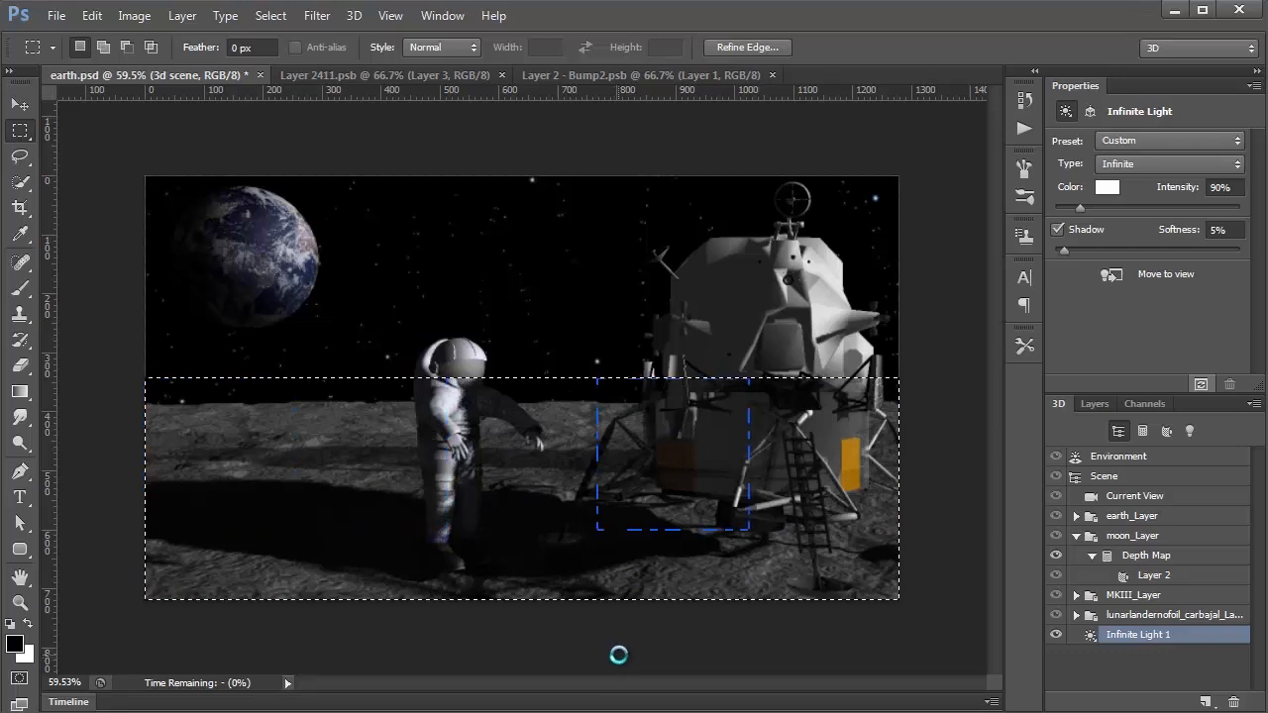
{"action": "left_click", "coordinate": [624, 625]}
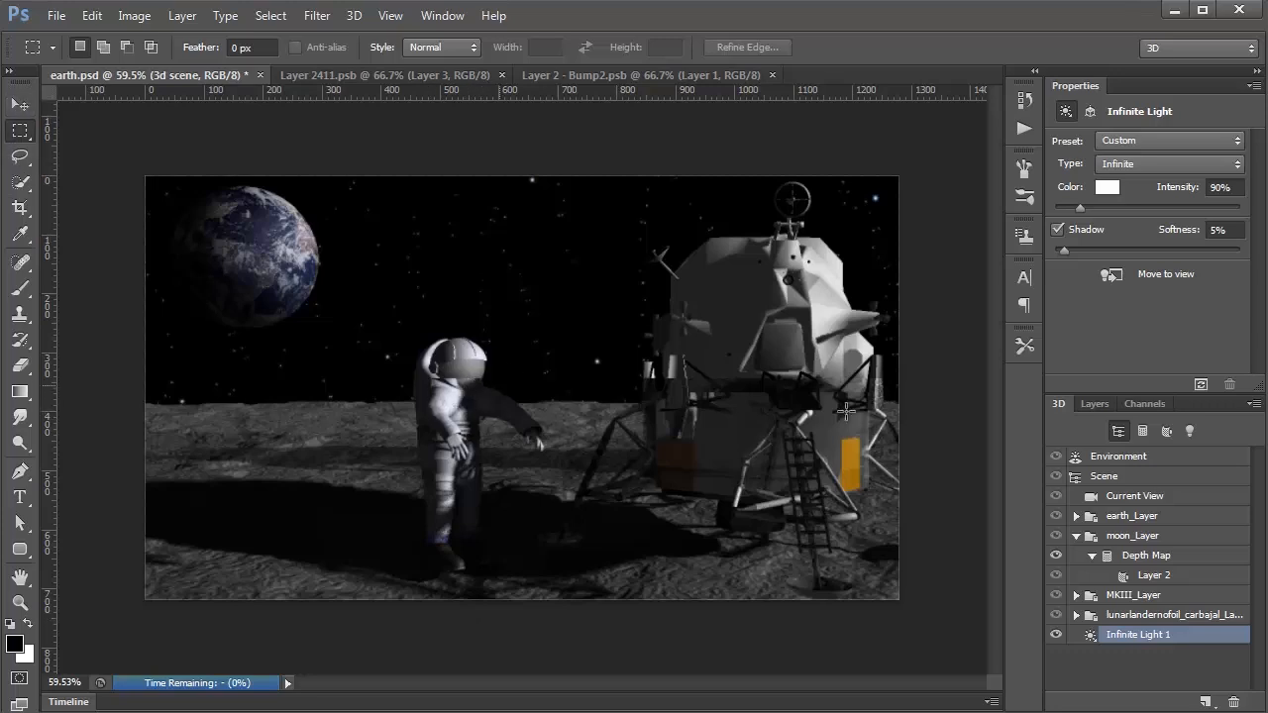
Scale the astronaut group uniformly to 127.5% and raise it to a Y position of 53
{"action": "left_click", "coordinate": [1108, 596]}
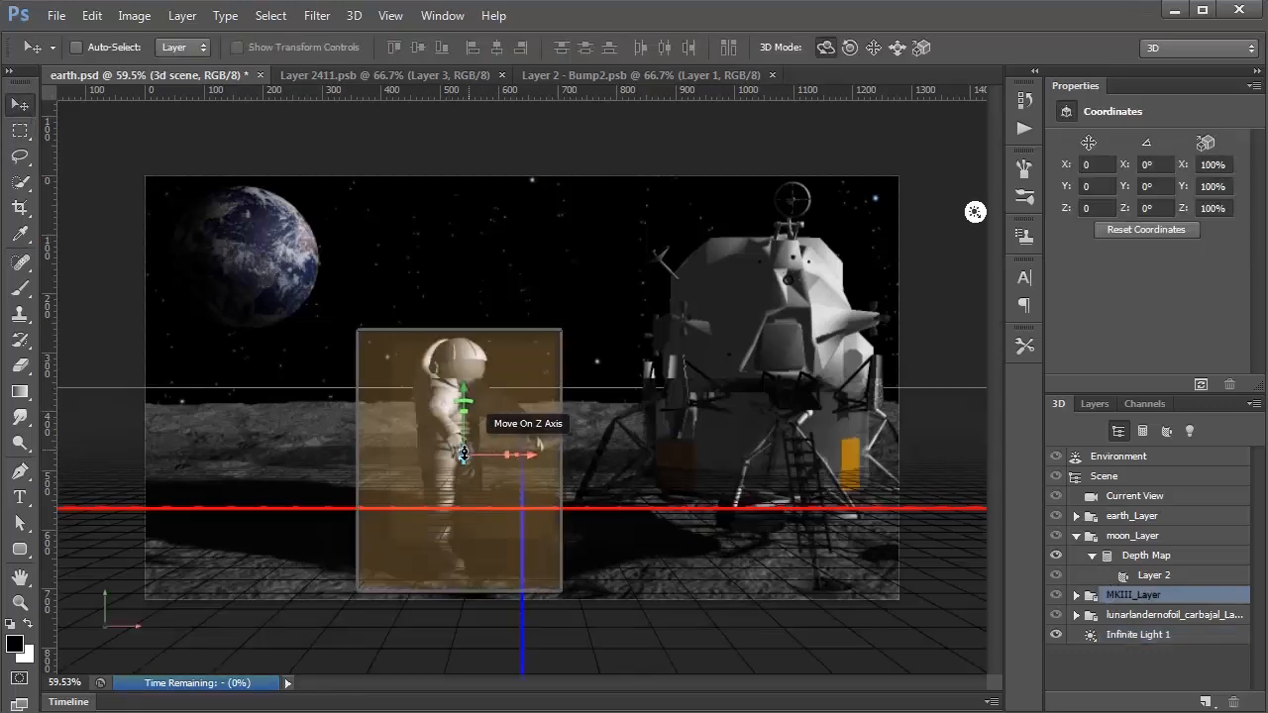
{"action": "left_click_drag", "start_coordinate": [464, 454], "coordinate": [463, 369]}
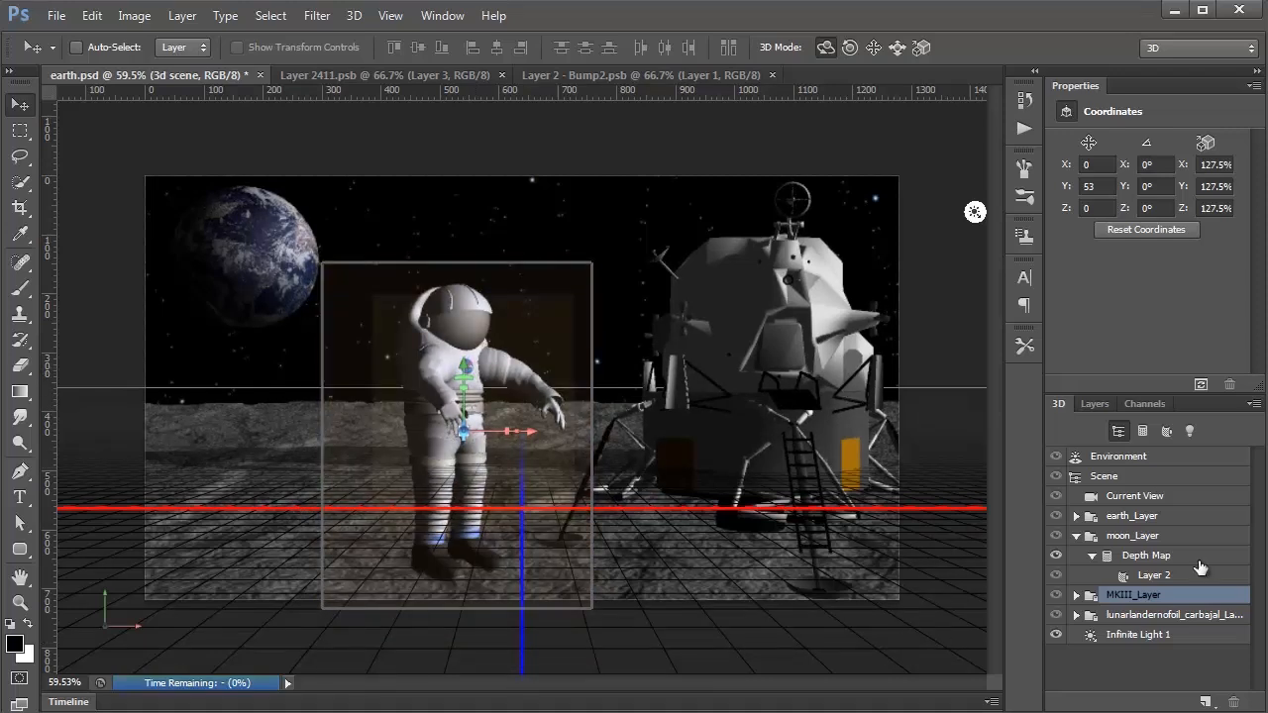
Scale the lunar lander group uniformly to 110% and raise it to a Y position of 15
{"action": "left_click", "coordinate": [1139, 618]}
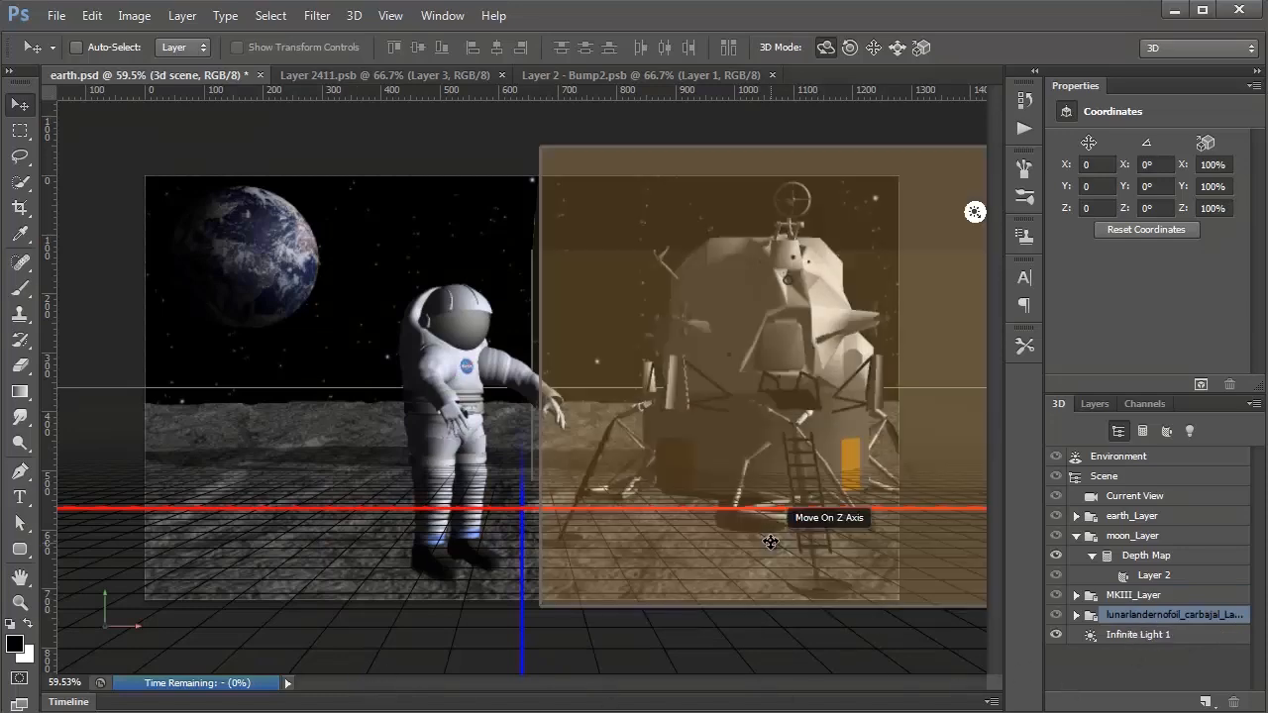
{"action": "scroll", "coordinate": [770, 541], "scroll_direction": "down", "scroll_amount": 3}
{"action": "scroll", "coordinate": [770, 541], "scroll_direction": "down", "scroll_amount": 2}
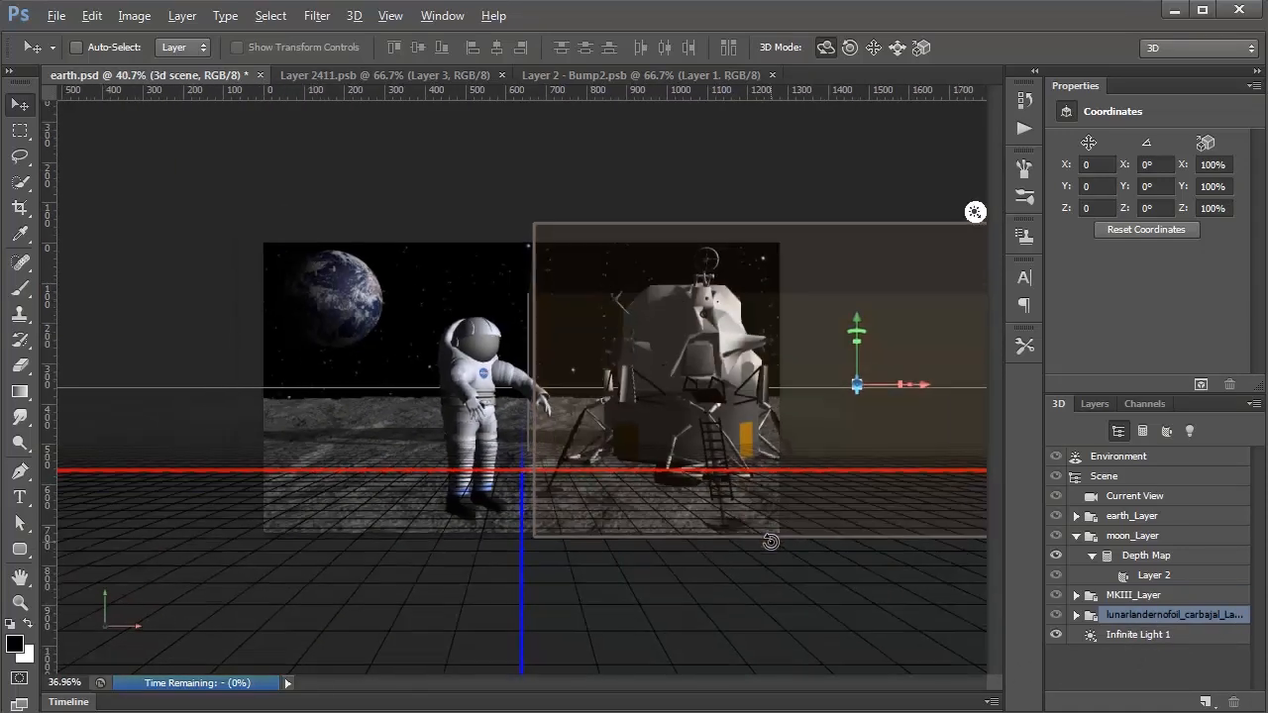
{"action": "scroll", "coordinate": [755, 373], "scroll_direction": "down", "scroll_amount": 1}
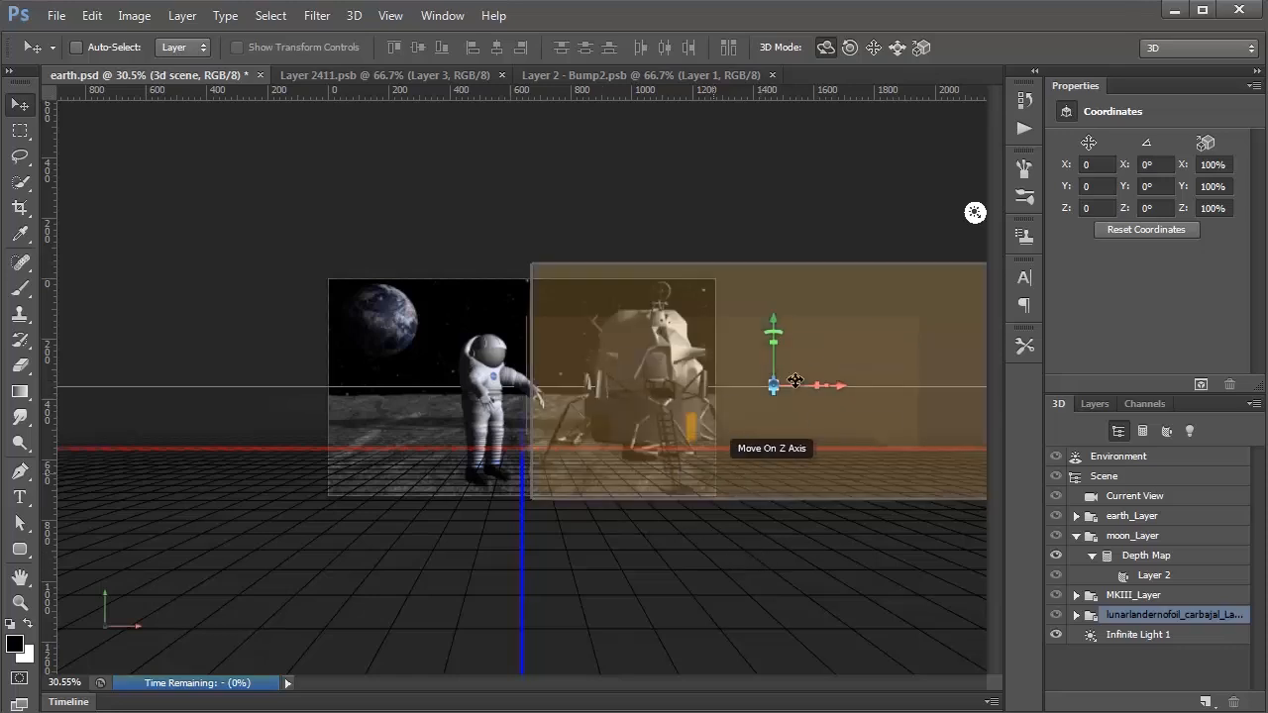
{"action": "left_click_drag", "start_coordinate": [776, 382], "coordinate": [798, 370]}
{"action": "left_click_drag", "start_coordinate": [773, 316], "coordinate": [774, 317]}
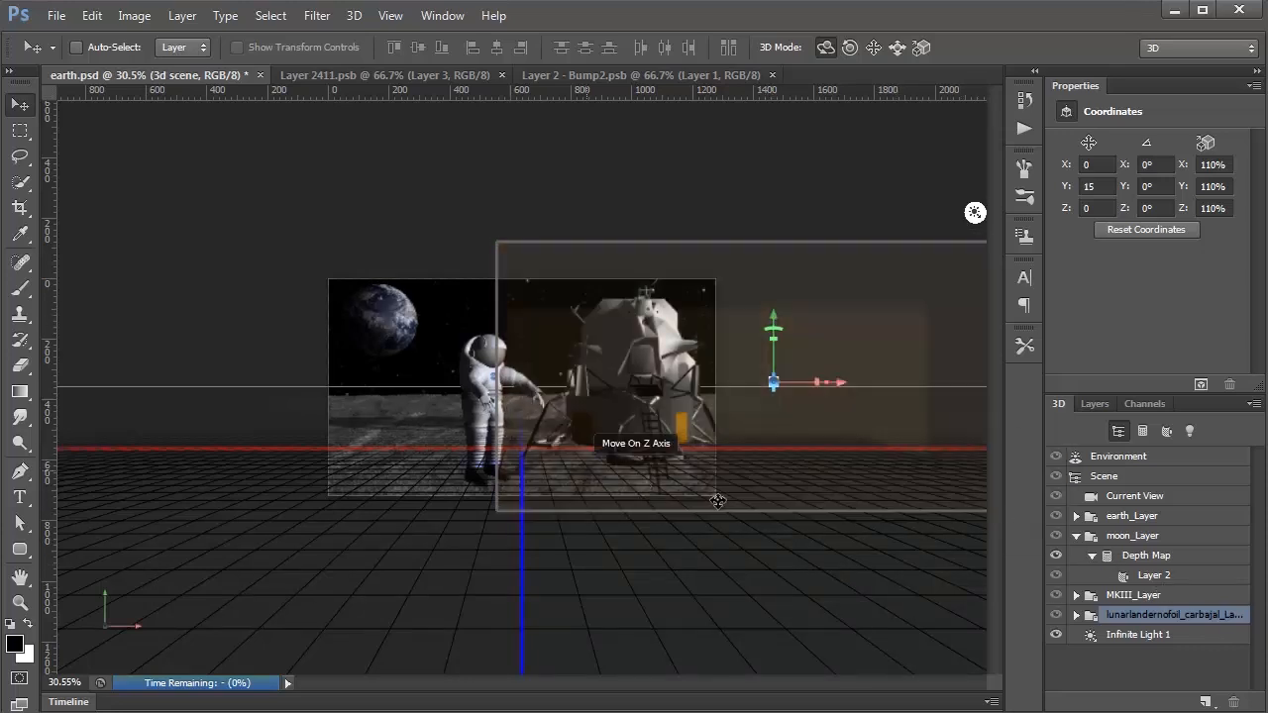
Scale the astronaut group uniformly to 139% and move it back beside the lander to X 103, Y 106, Z -414
{"action": "left_click", "coordinate": [1158, 596]}
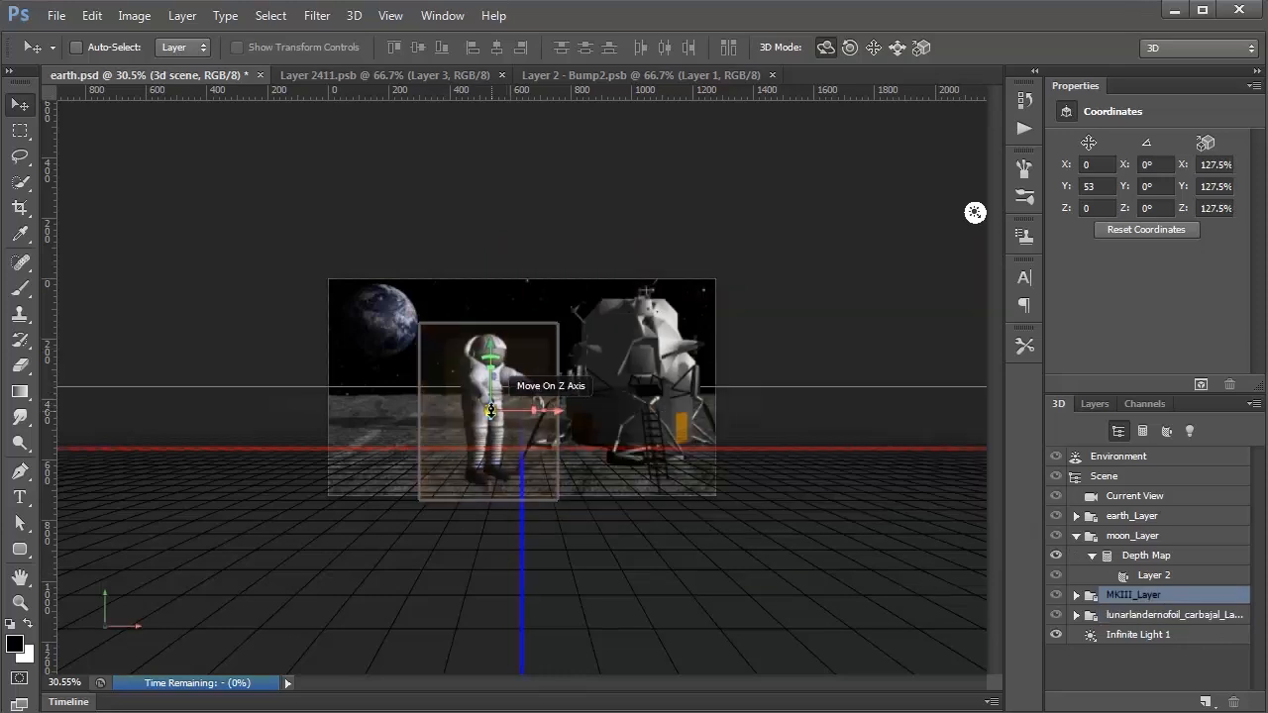
{"action": "left_click_drag", "start_coordinate": [491, 400], "coordinate": [489, 376]}
{"action": "left_click_drag", "start_coordinate": [567, 409], "coordinate": [510, 335]}
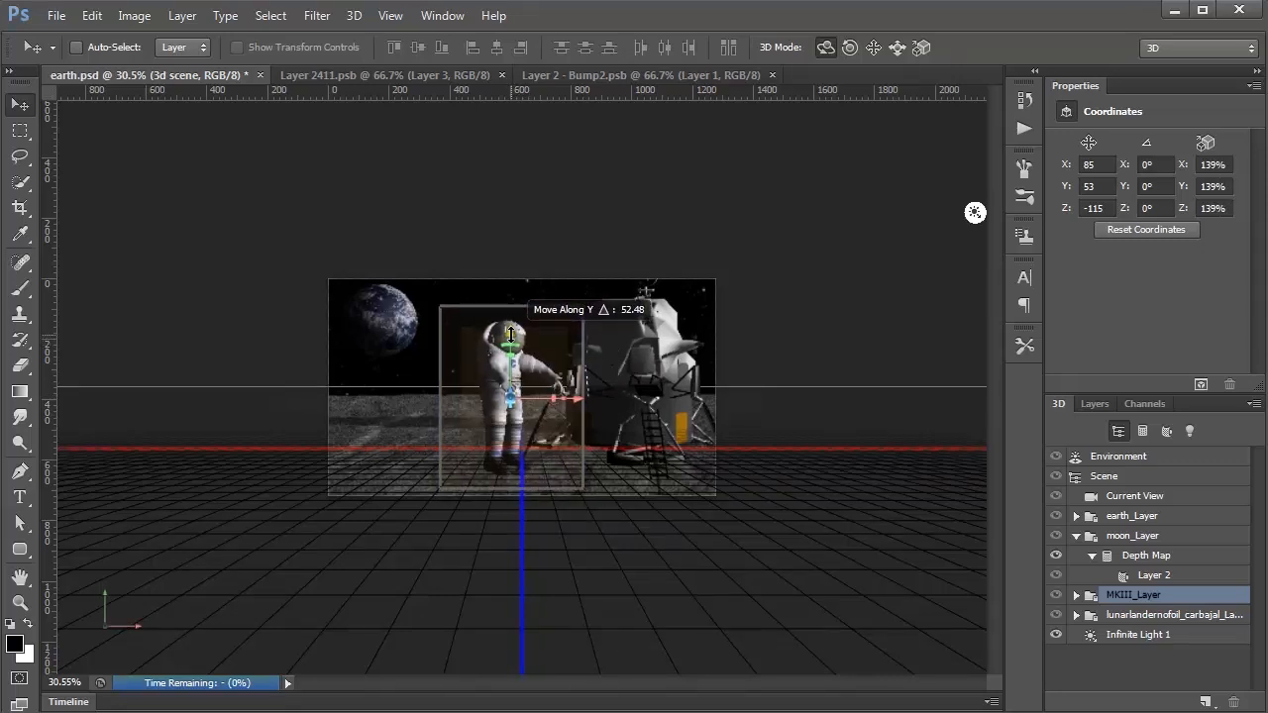
{"action": "left_click_drag", "start_coordinate": [576, 398], "coordinate": [500, 396]}
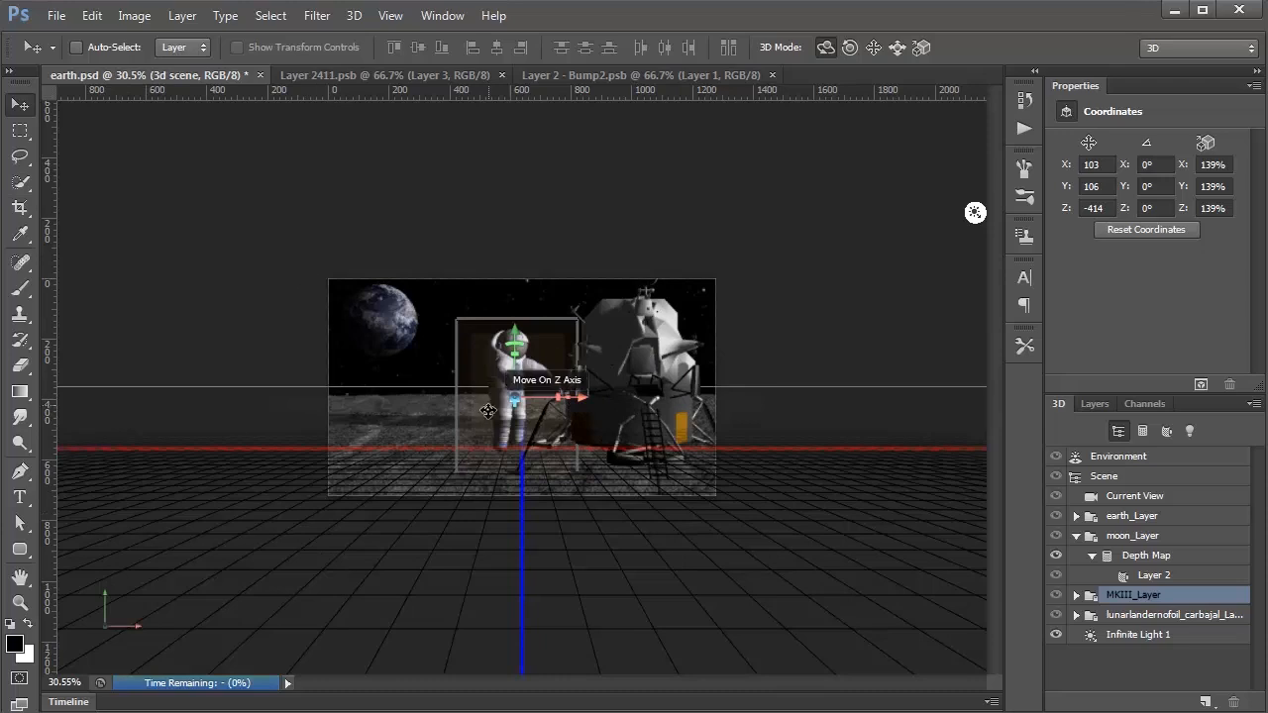
{"action": "key", "text": "m"}
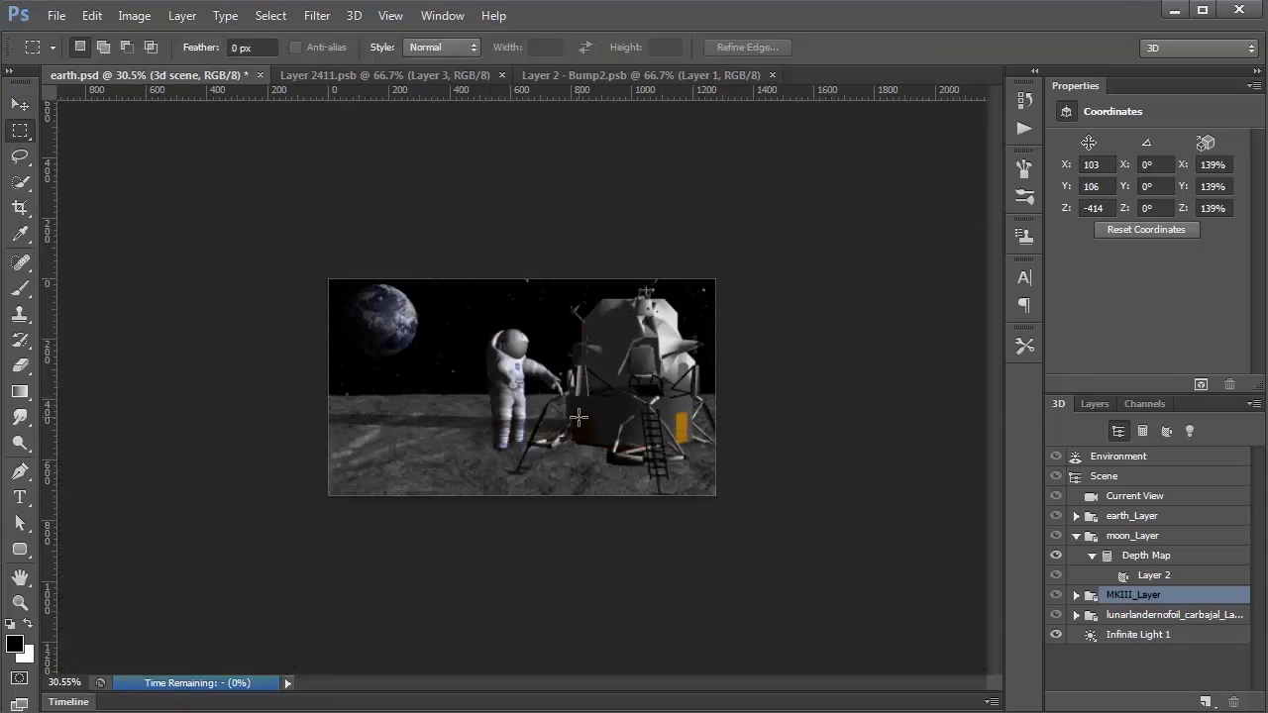
{"action": "key", "text": "ctrl+plus"}
{"action": "scroll", "coordinate": [579, 421], "scroll_direction": "up", "scroll_amount": 1}
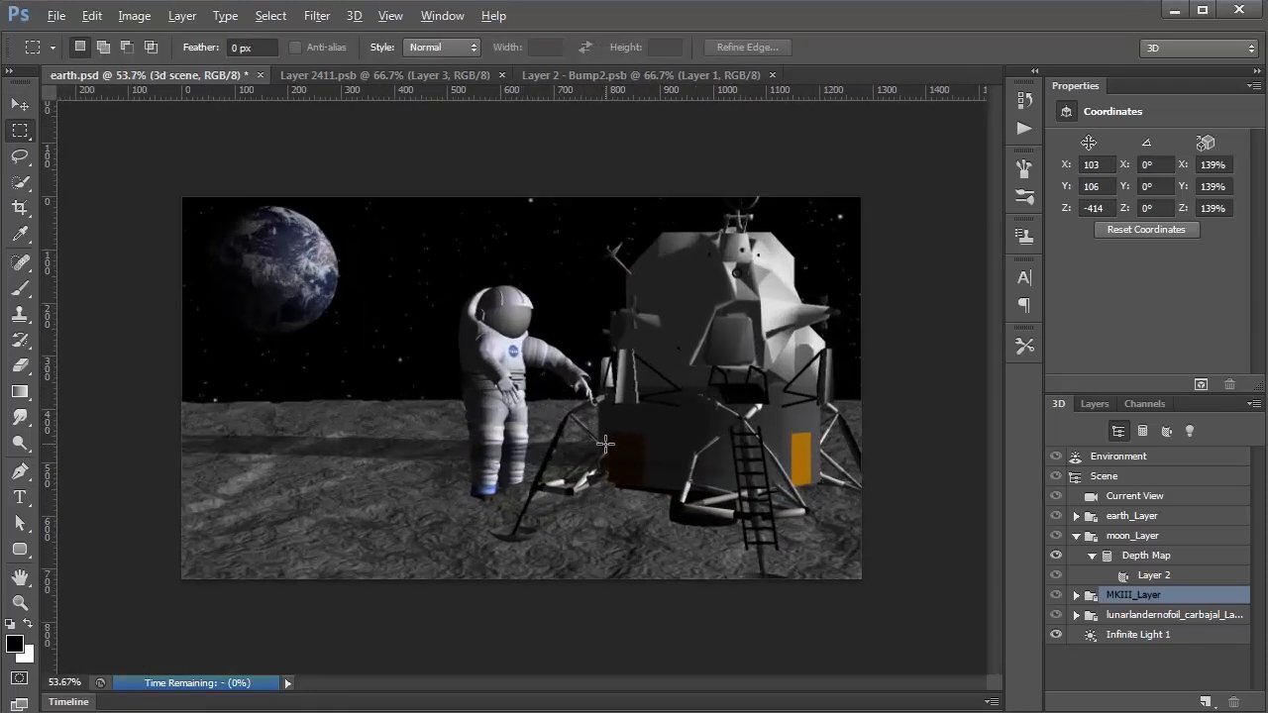
{"action": "key", "text": "alt"}
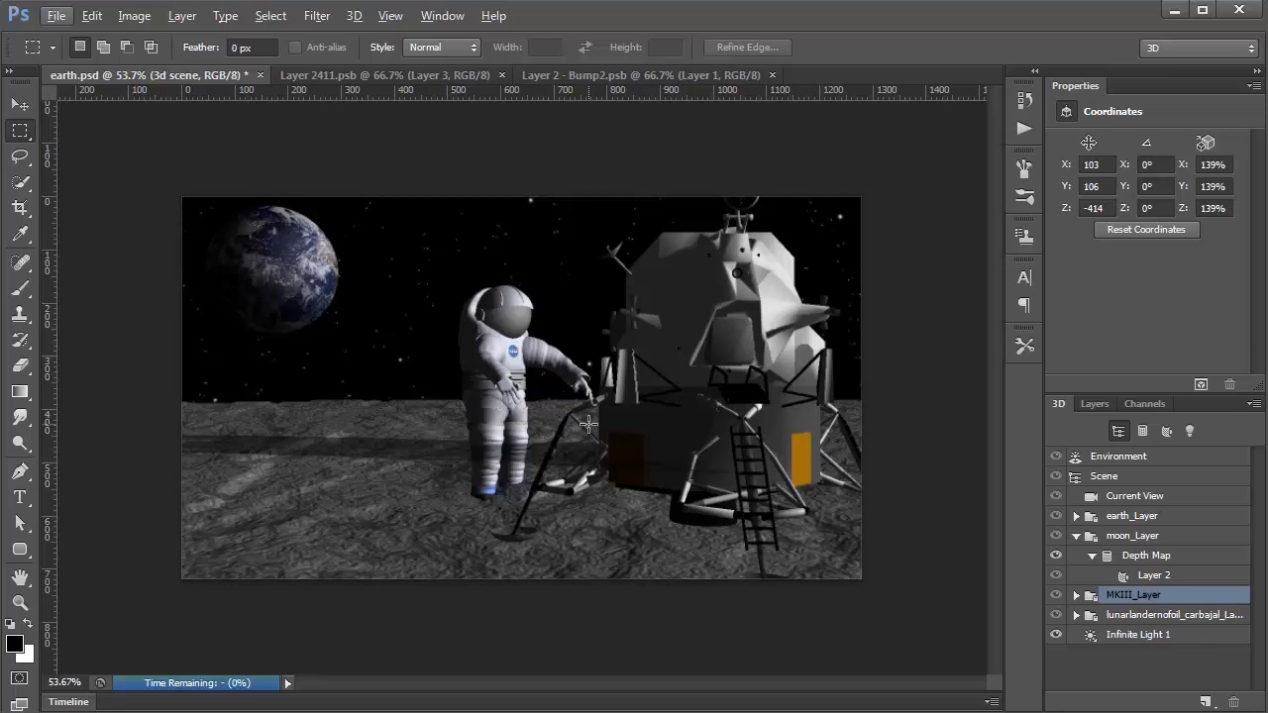
Move the astronaut group forward to X -80, Z -35 and test render the 3D scene
{"action": "left_click", "coordinate": [1135, 495]}
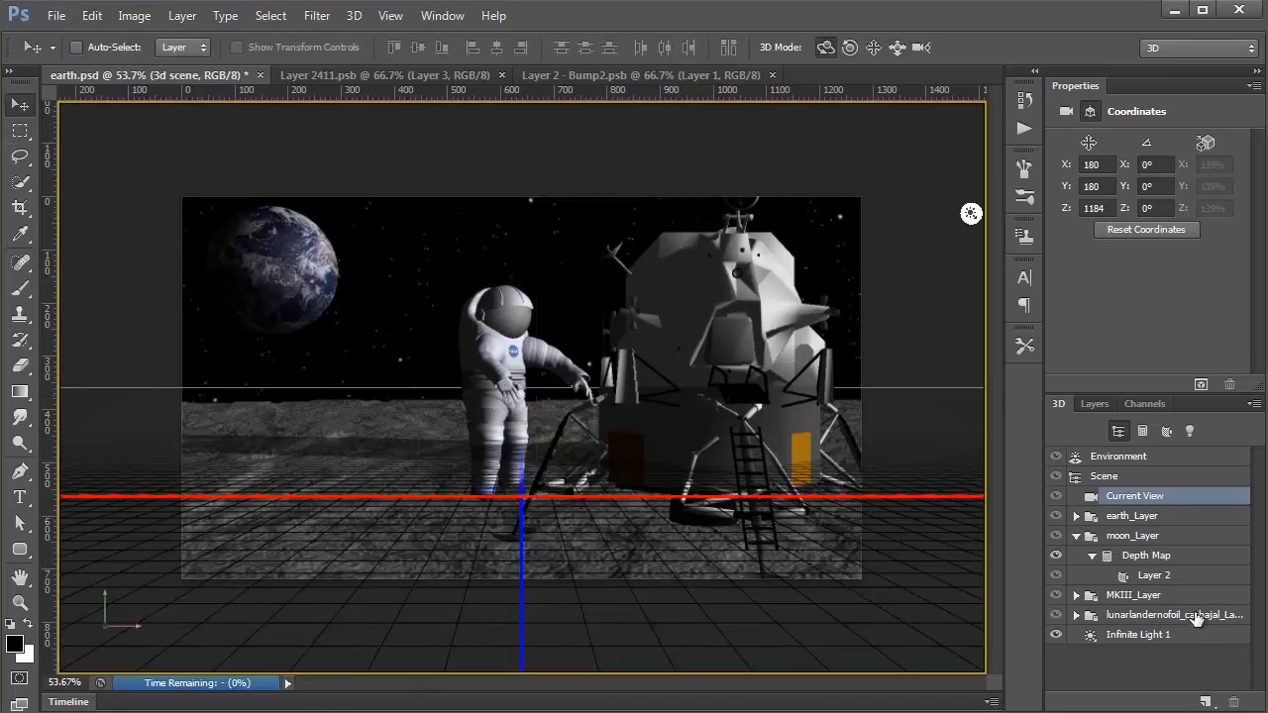
{"action": "left_click", "coordinate": [1133, 594]}
{"action": "left_click_drag", "start_coordinate": [512, 407], "coordinate": [551, 527]}
{"action": "left_click_drag", "start_coordinate": [565, 406], "coordinate": [492, 419]}
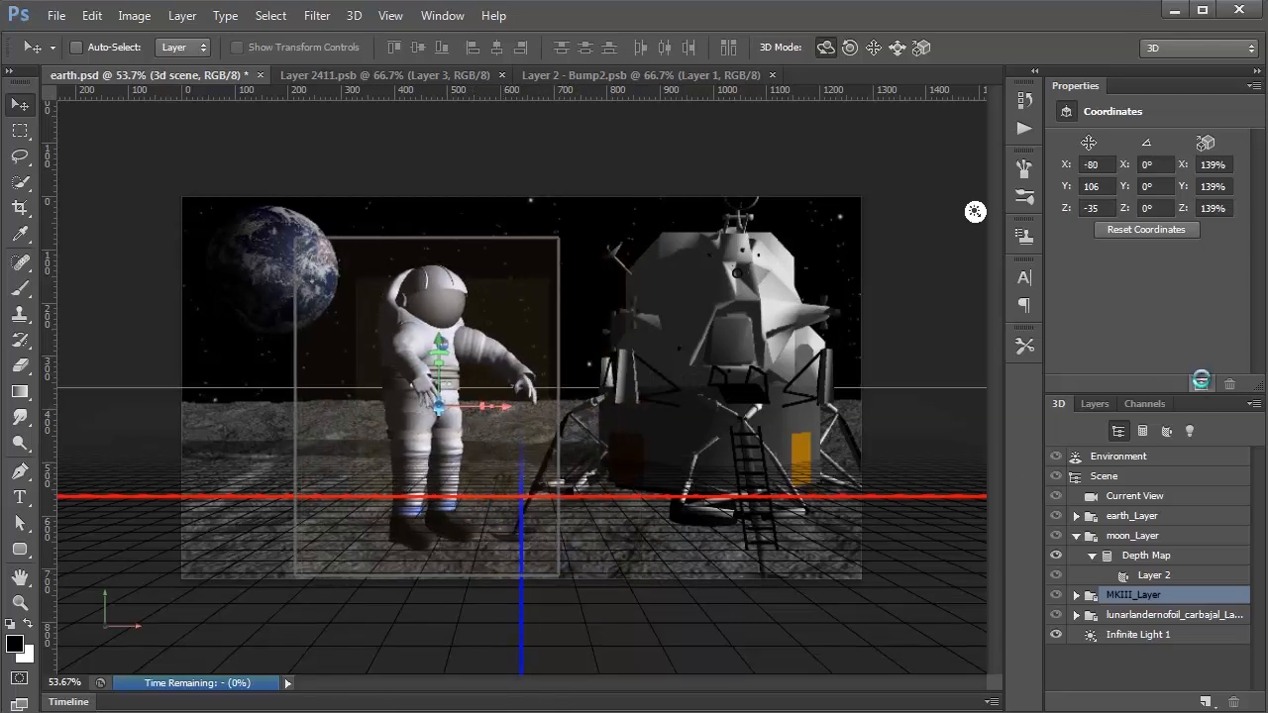
{"action": "left_click", "coordinate": [1201, 385]}
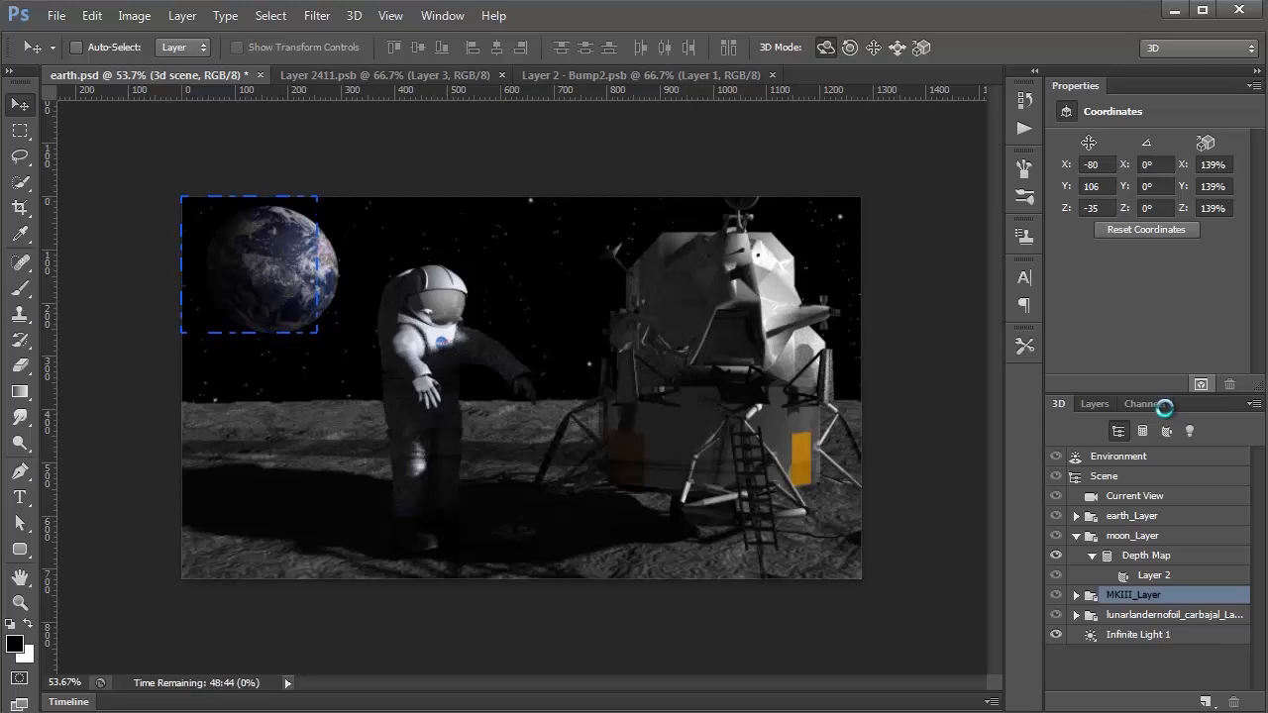
{"action": "left_click", "coordinate": [1201, 385]}
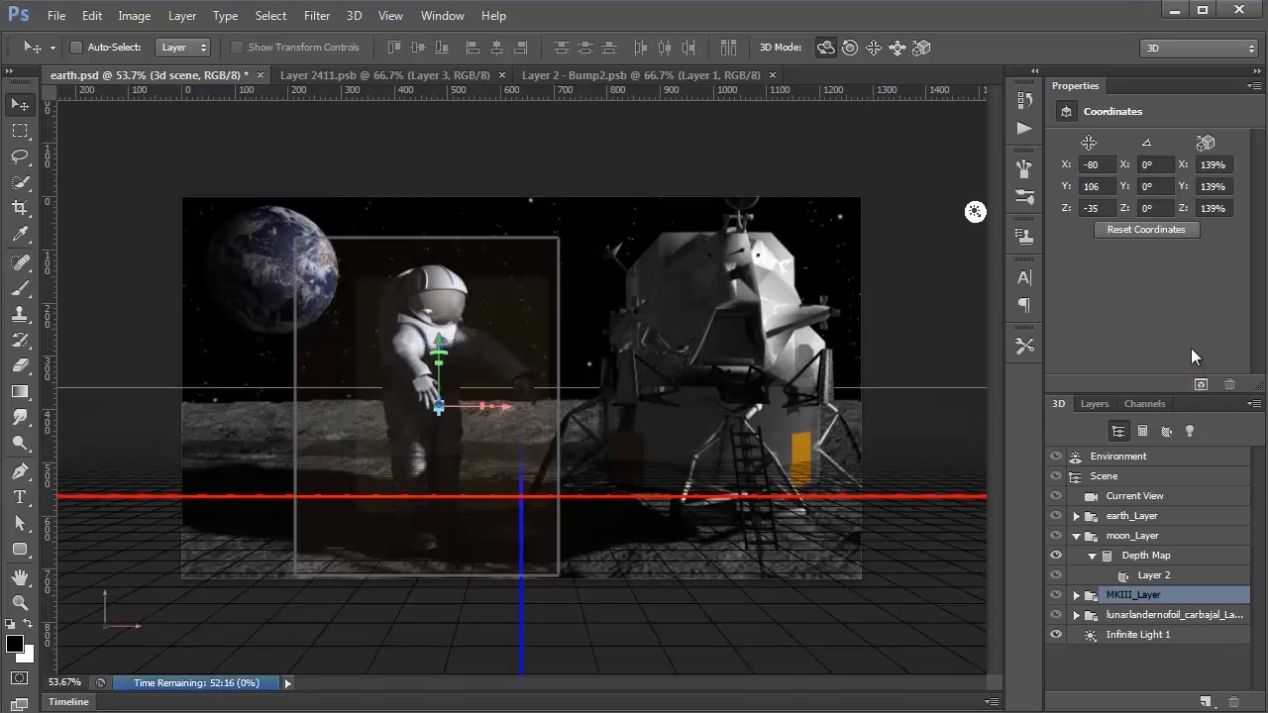
Add a Hue/Saturation adjustment layer above the 3d scene layer with the saturation set to +50
{"action": "left_click", "coordinate": [1095, 404]}
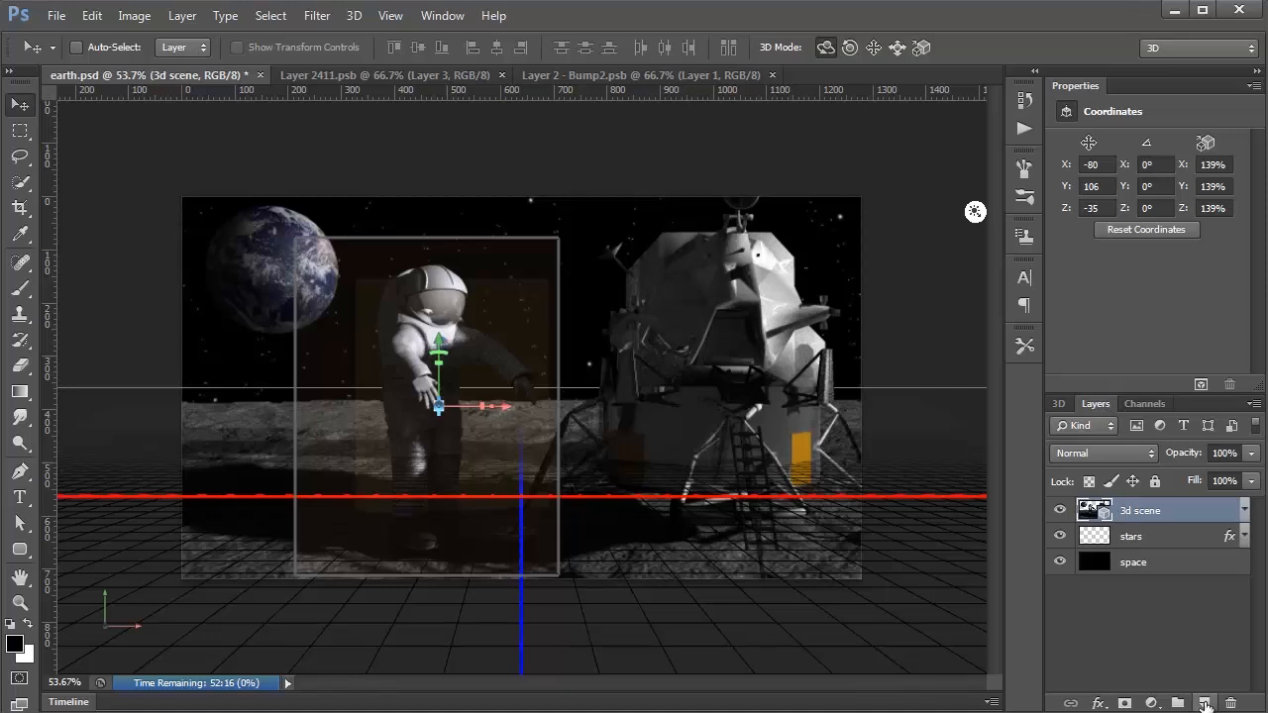
{"action": "left_click", "coordinate": [1151, 537]}
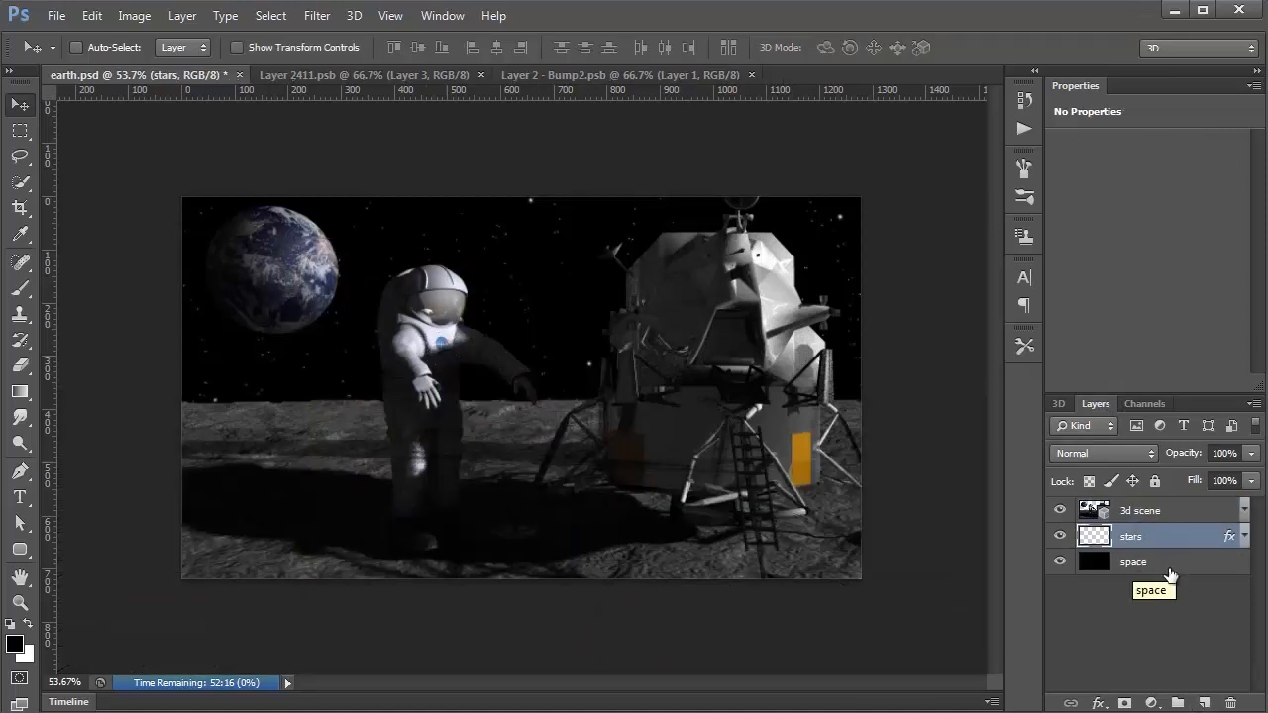
{"action": "left_click", "coordinate": [1149, 510]}
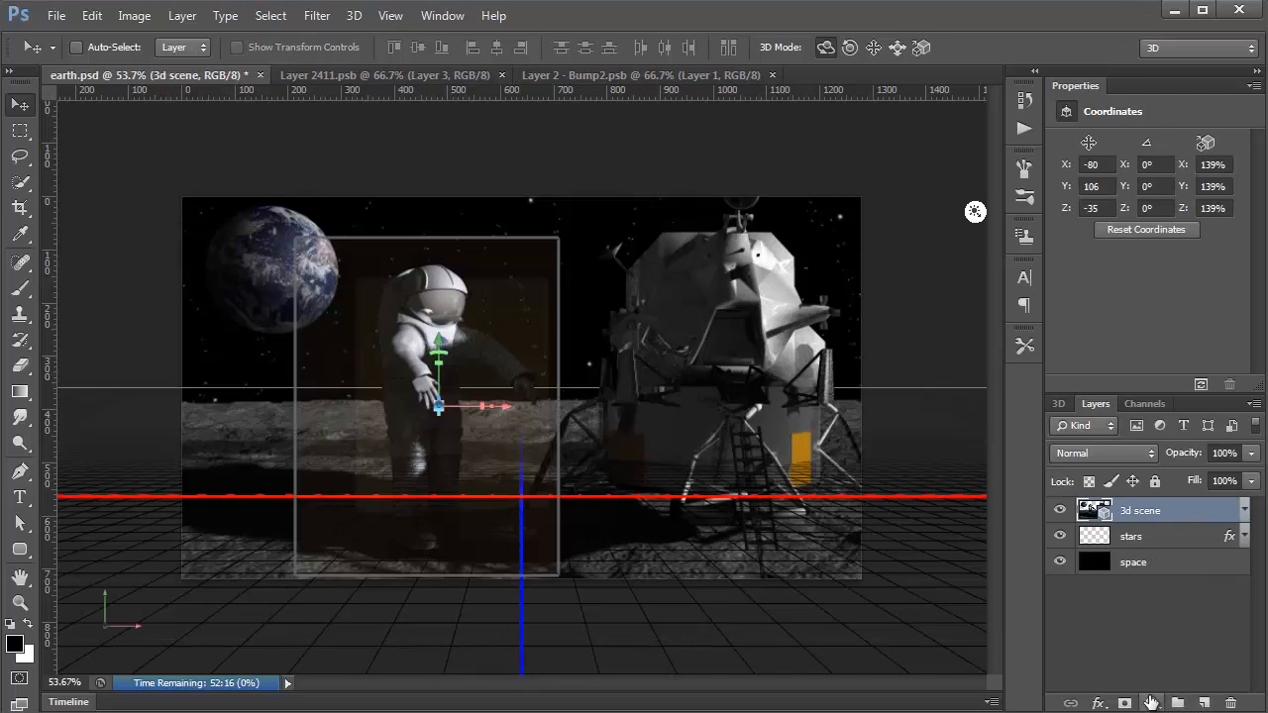
{"action": "left_click", "coordinate": [1152, 703]}
{"action": "left_click", "coordinate": [1089, 469]}
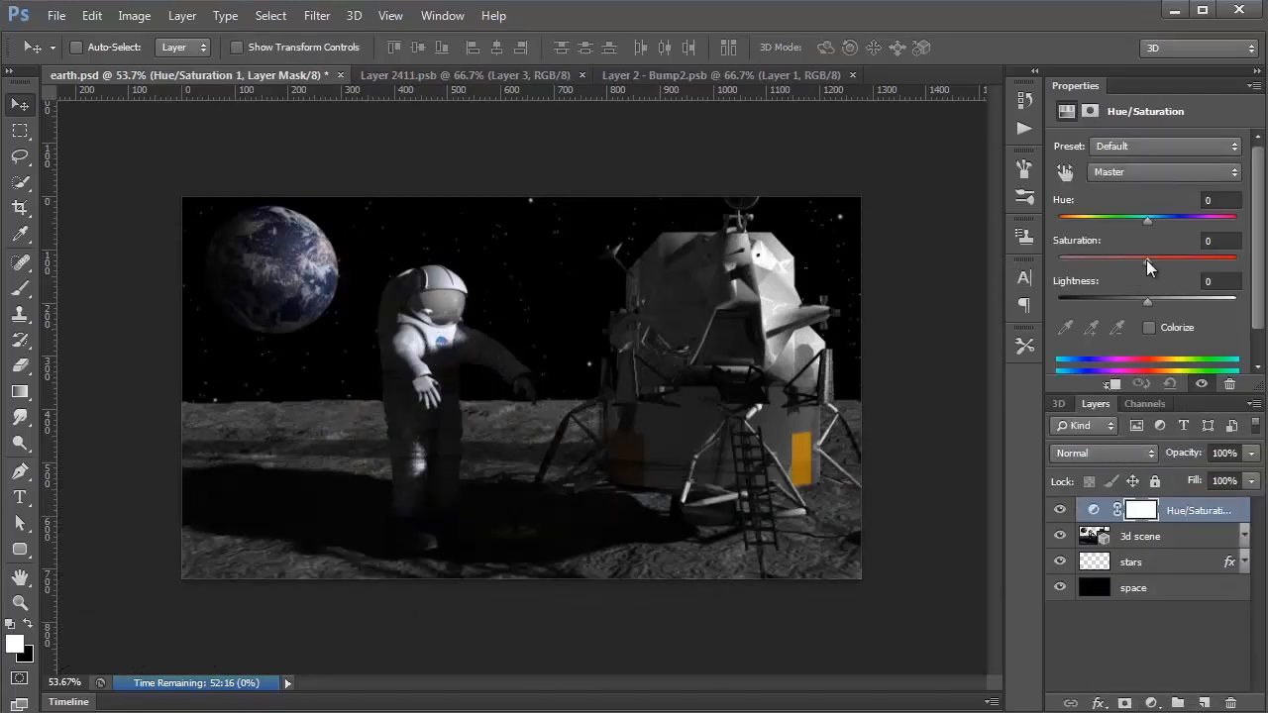
{"action": "left_click_drag", "start_coordinate": [1147, 260], "coordinate": [1180, 258]}
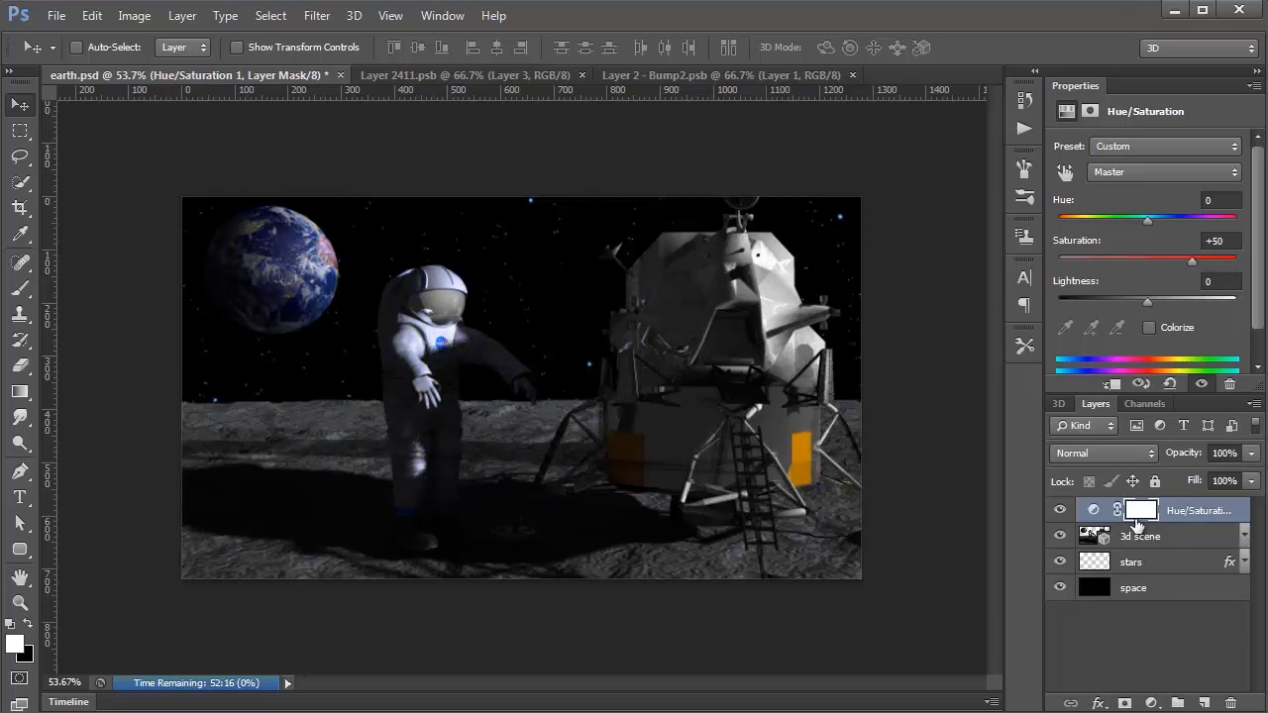
Draw an elliptical selection around the earth and invert it
{"action": "right_click", "coordinate": [20, 134]}
{"action": "left_click", "coordinate": [87, 151]}
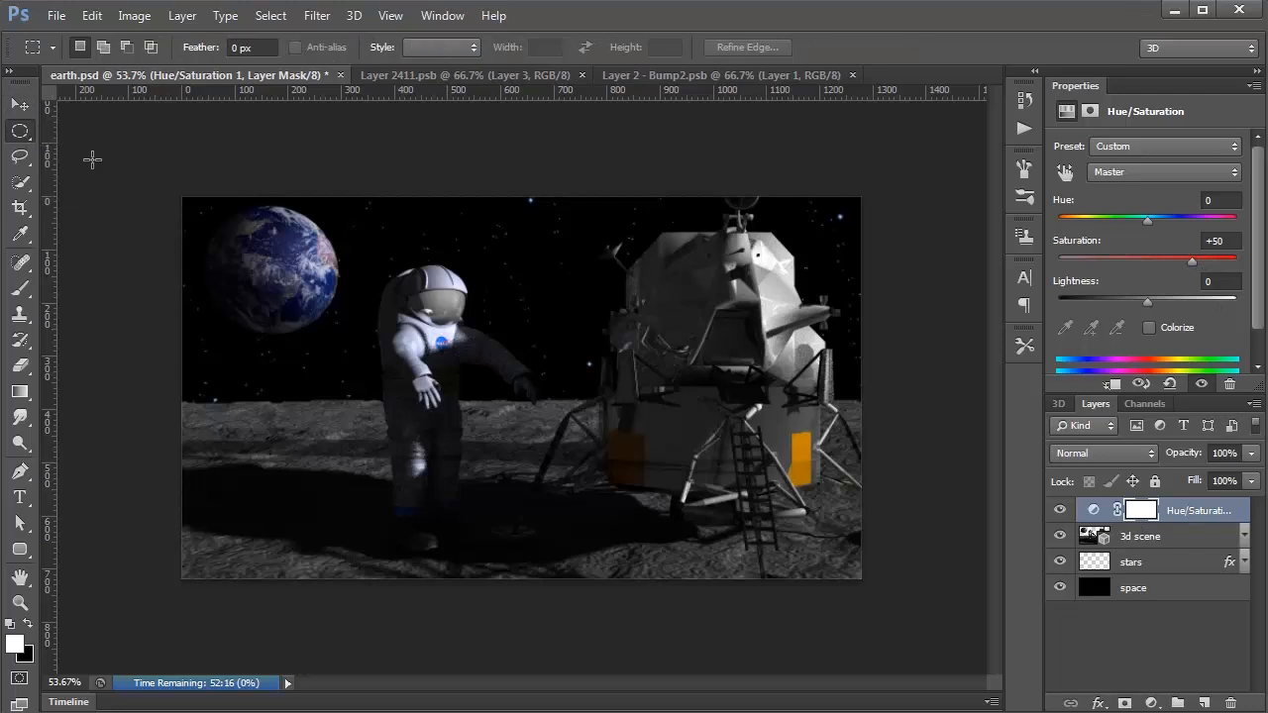
{"action": "left_click_drag", "start_coordinate": [208, 200], "coordinate": [354, 339]}
{"action": "right_click", "coordinate": [311, 297]}
{"action": "left_click", "coordinate": [379, 311]}
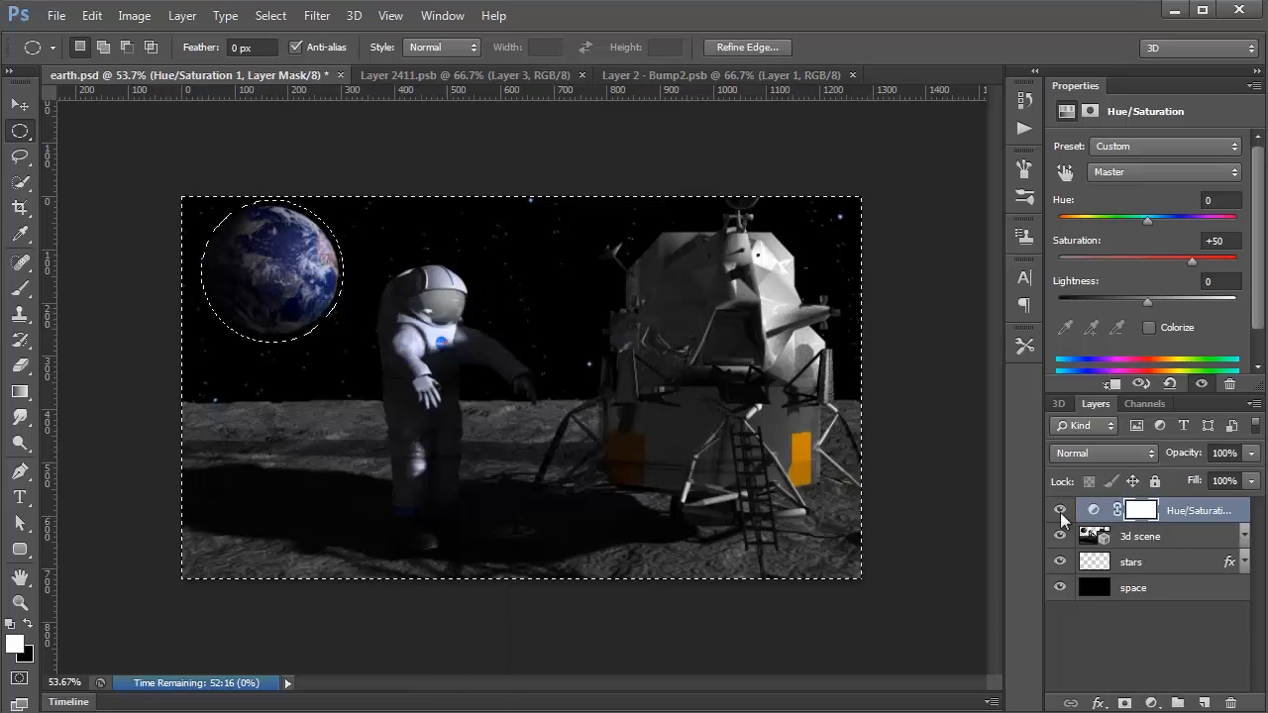
Fill the selected area of the Hue/Saturation mask with black, deselect, and set the adjustment layer's opacity to 42%
{"action": "left_click", "coordinate": [1142, 512]}
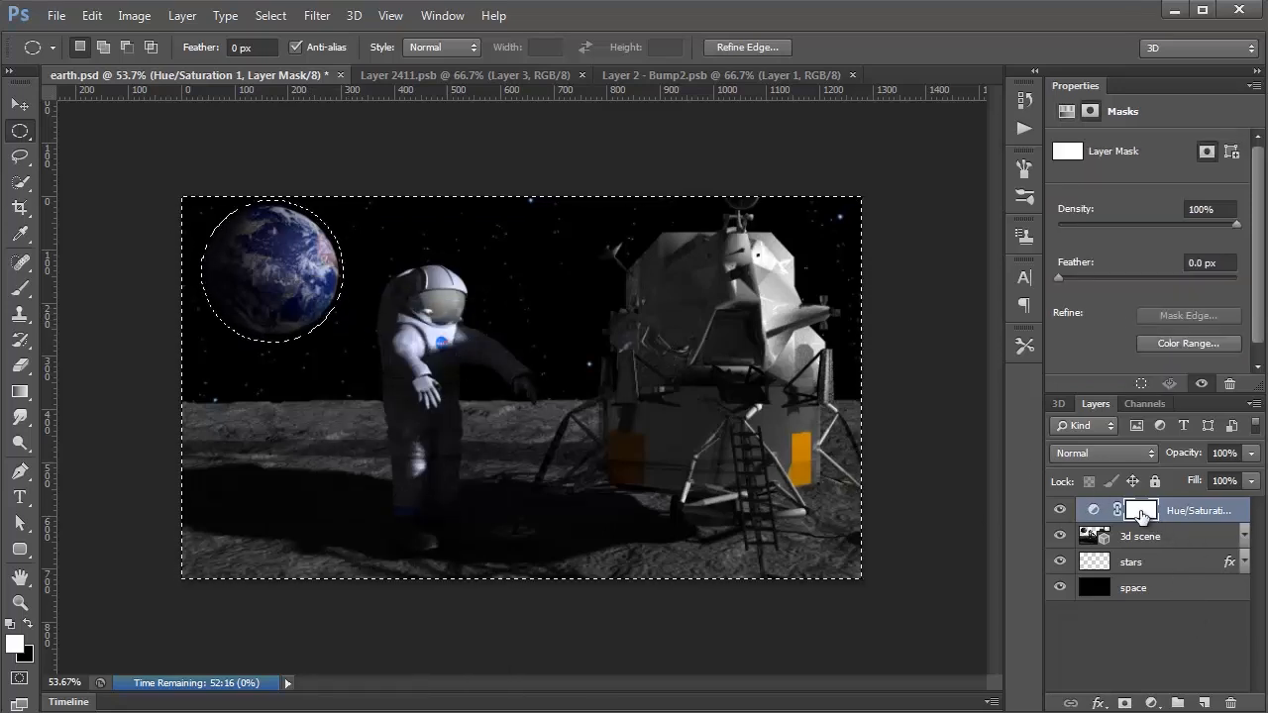
{"action": "key", "text": "ctrl+BackSpace"}
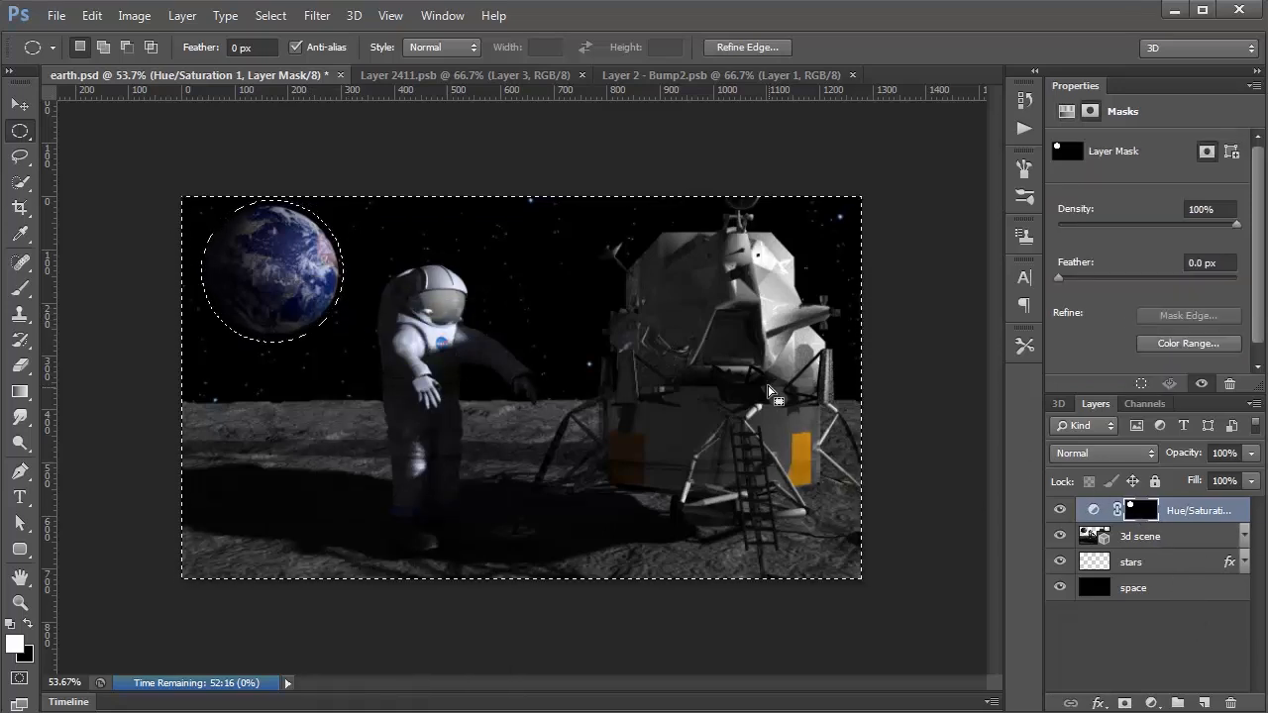
{"action": "key", "text": "ctrl+d"}
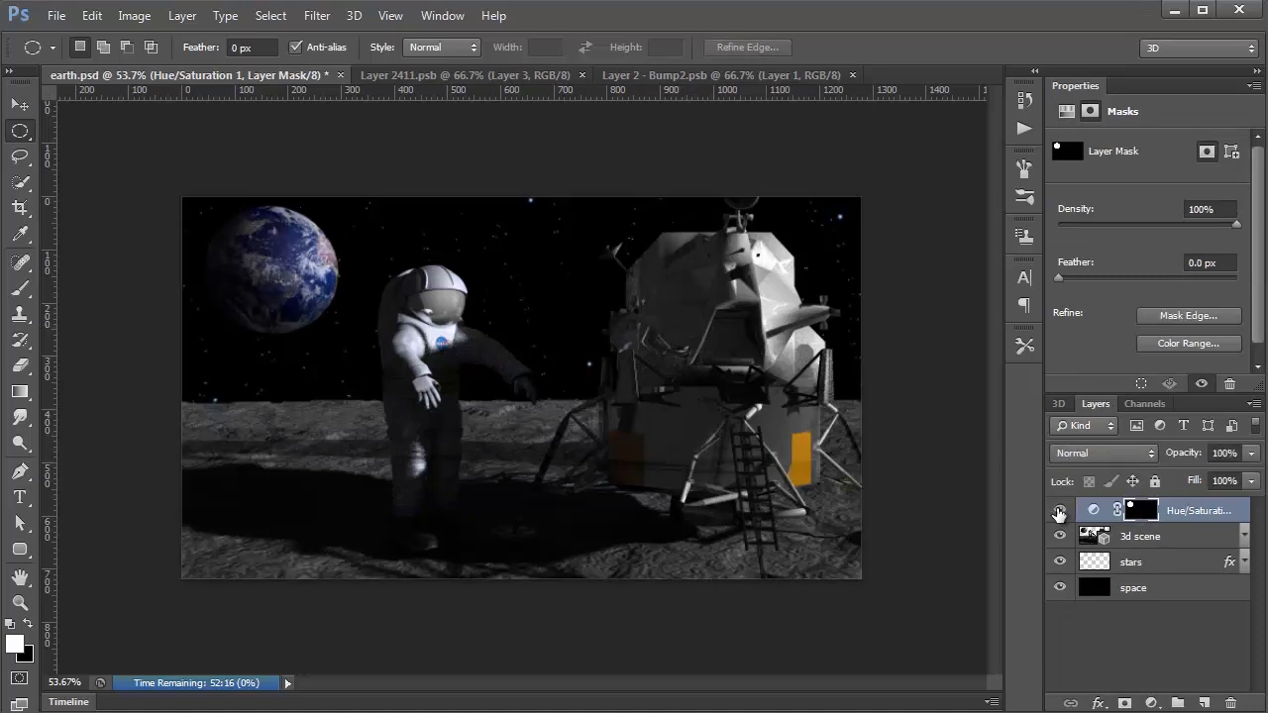
{"action": "left_click_drag", "start_coordinate": [1251, 453], "coordinate": [1193, 480]}
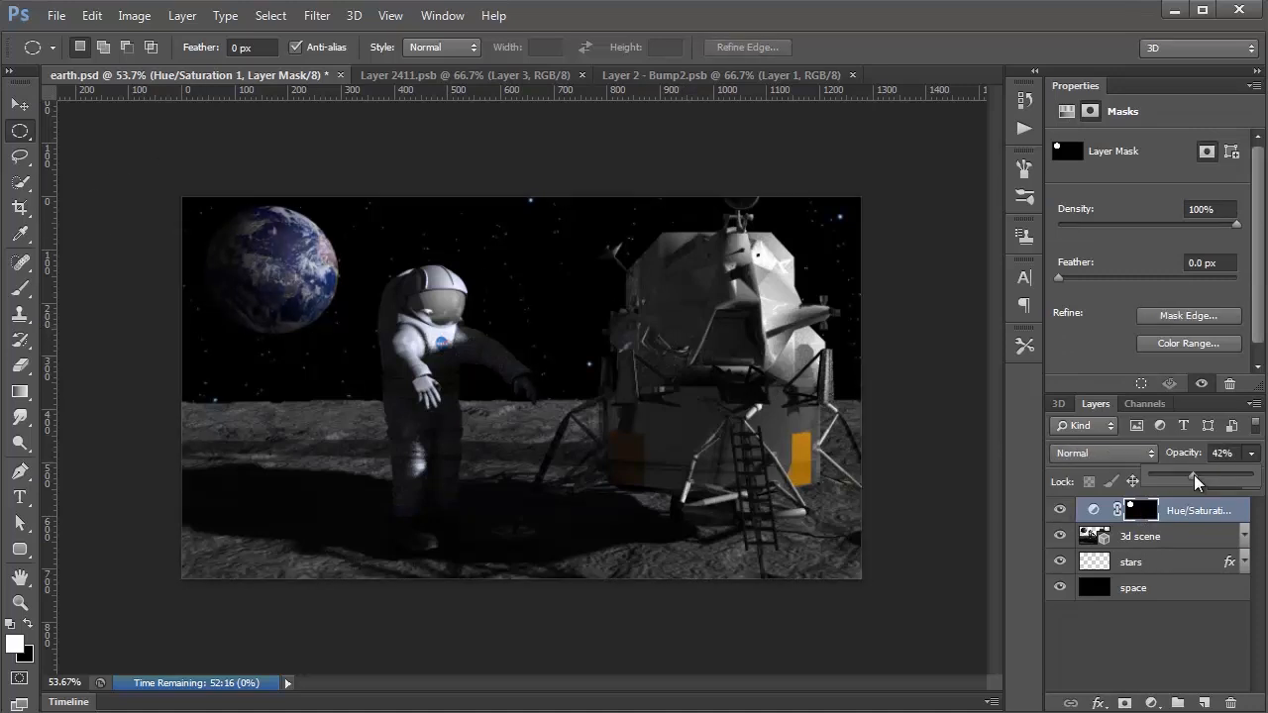
{"action": "left_click", "coordinate": [1226, 511]}
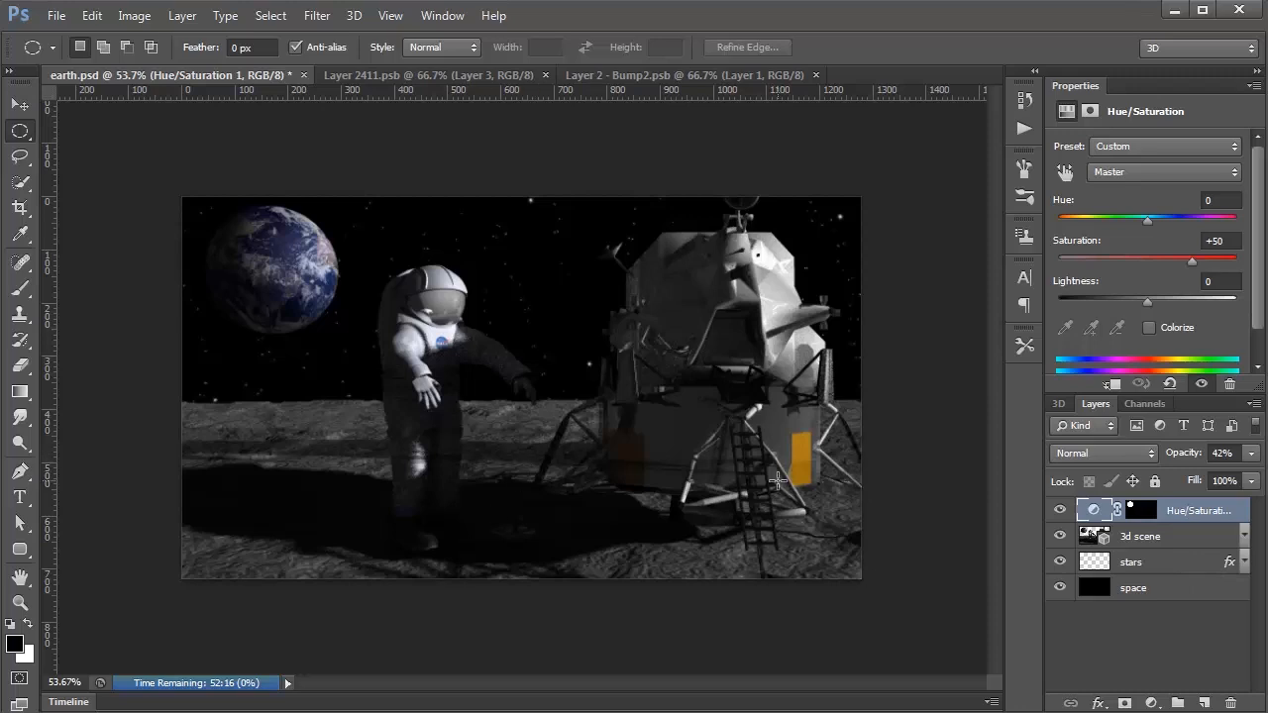
Activate the 3d scene layer and select the mesh of the lander's bright orange panel
{"action": "left_click", "coordinate": [20, 104]}
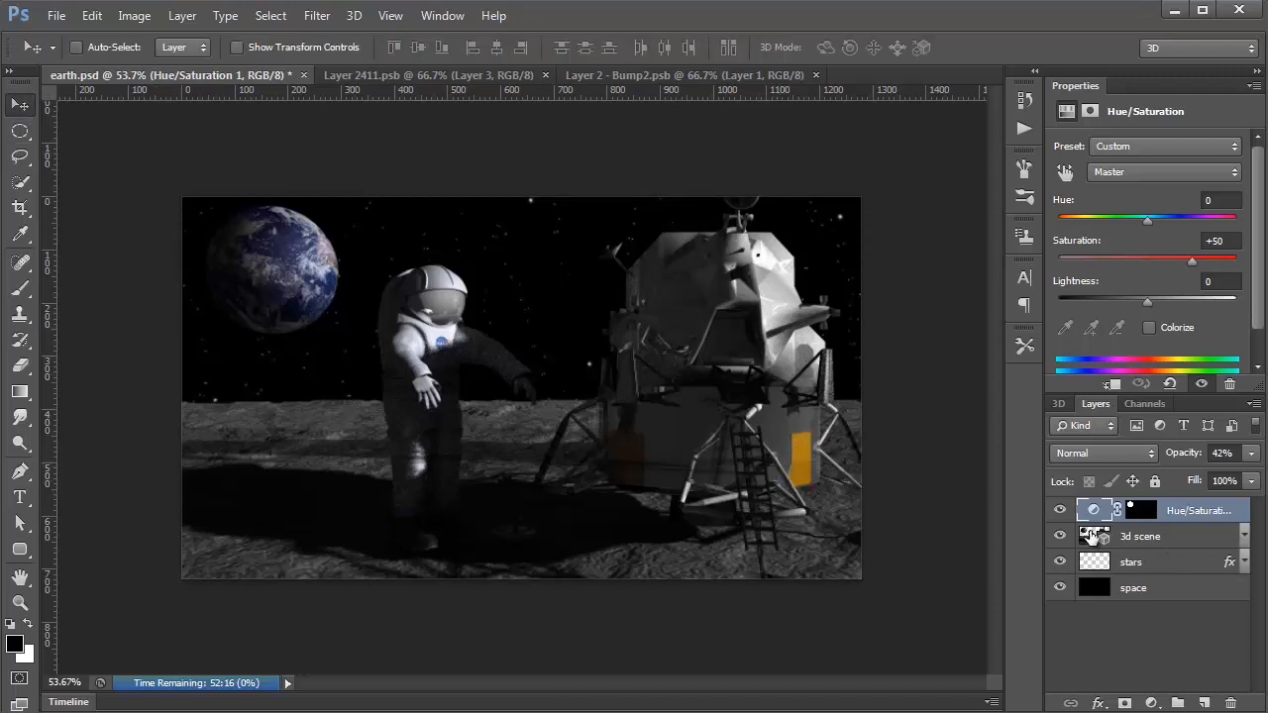
{"action": "double_click", "coordinate": [1094, 536]}
{"action": "left_click", "coordinate": [804, 466]}
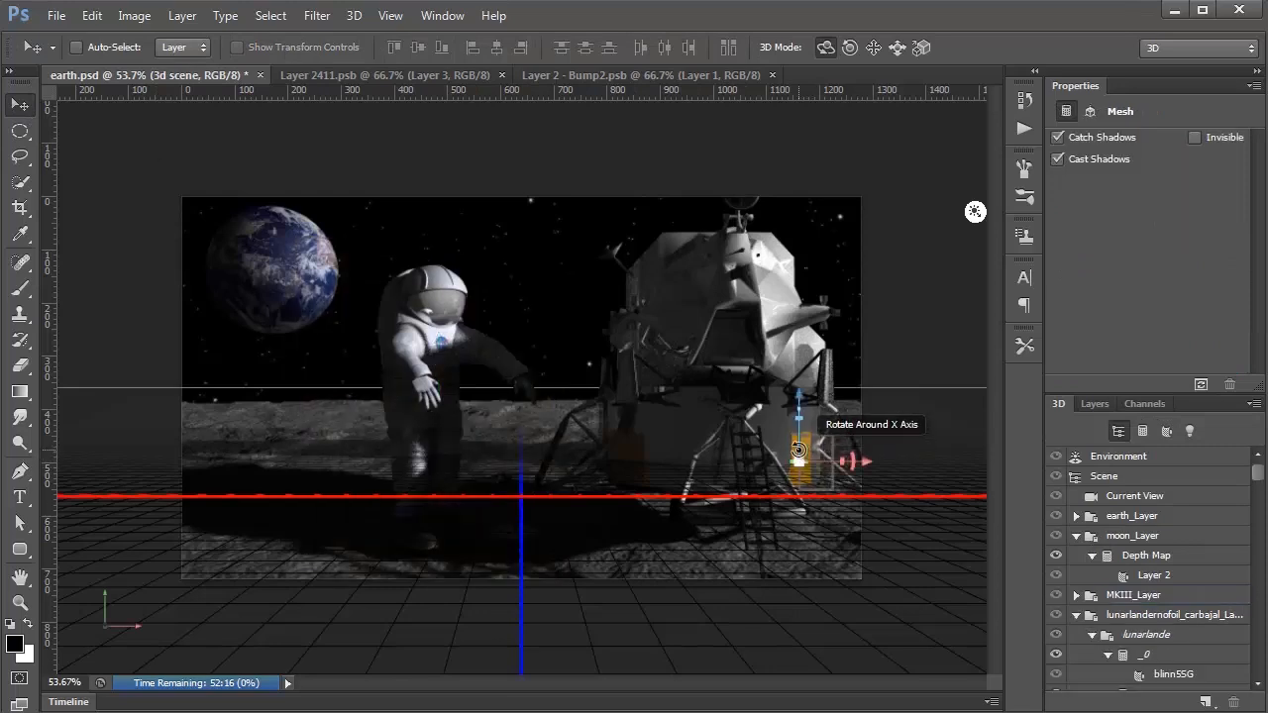
{"action": "left_click", "coordinate": [802, 372]}
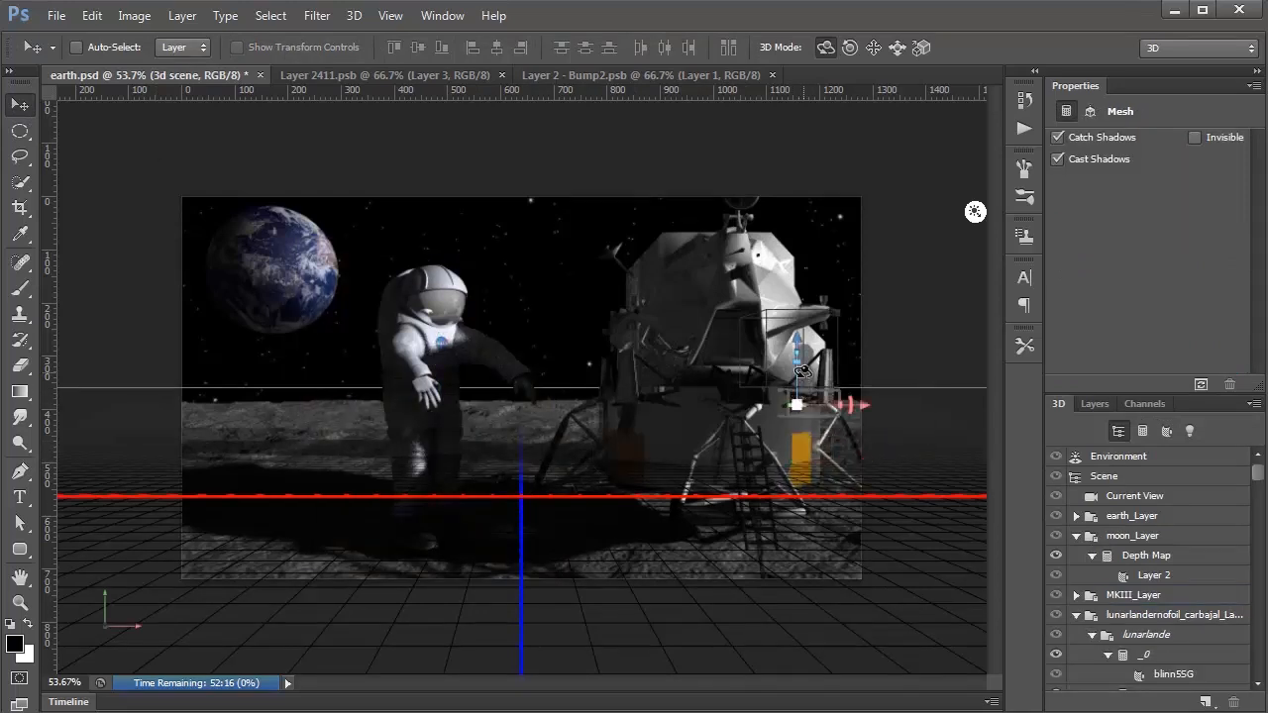
{"action": "left_click", "coordinate": [804, 456]}
{"action": "left_click_drag", "start_coordinate": [801, 396], "coordinate": [810, 366]}
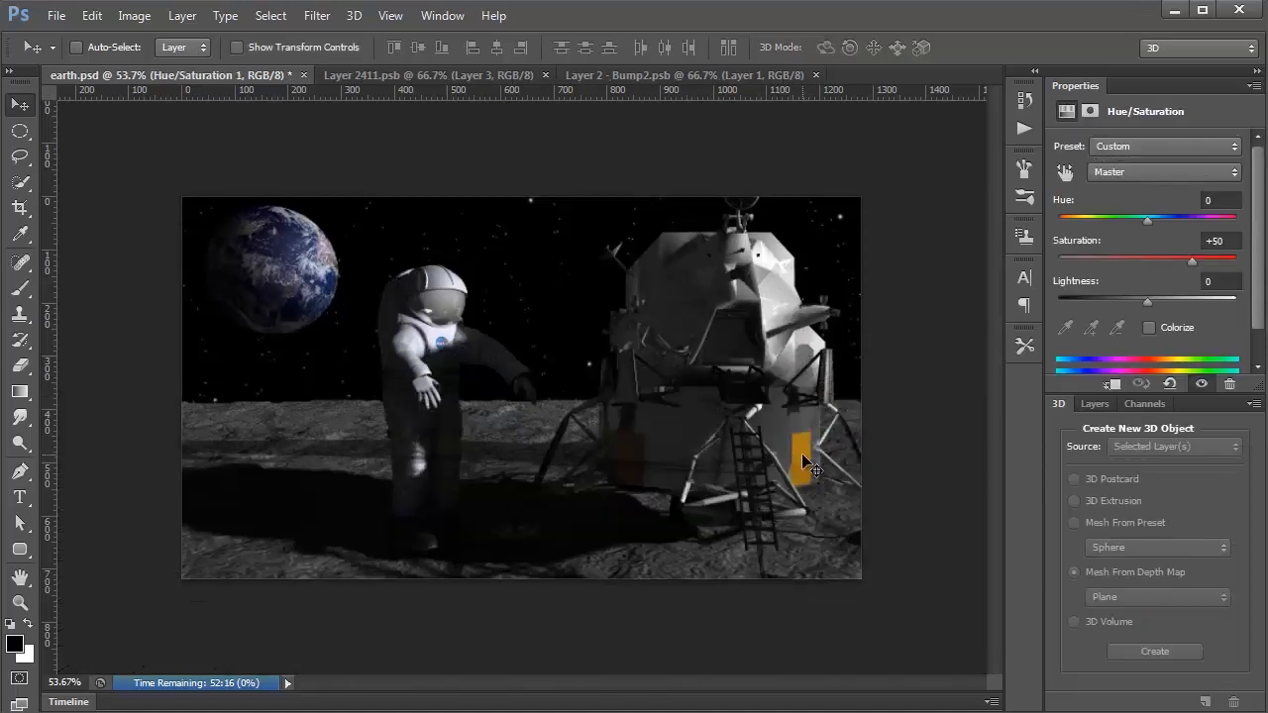
{"action": "left_click", "coordinate": [1094, 404]}
{"action": "left_click", "coordinate": [1140, 531]}
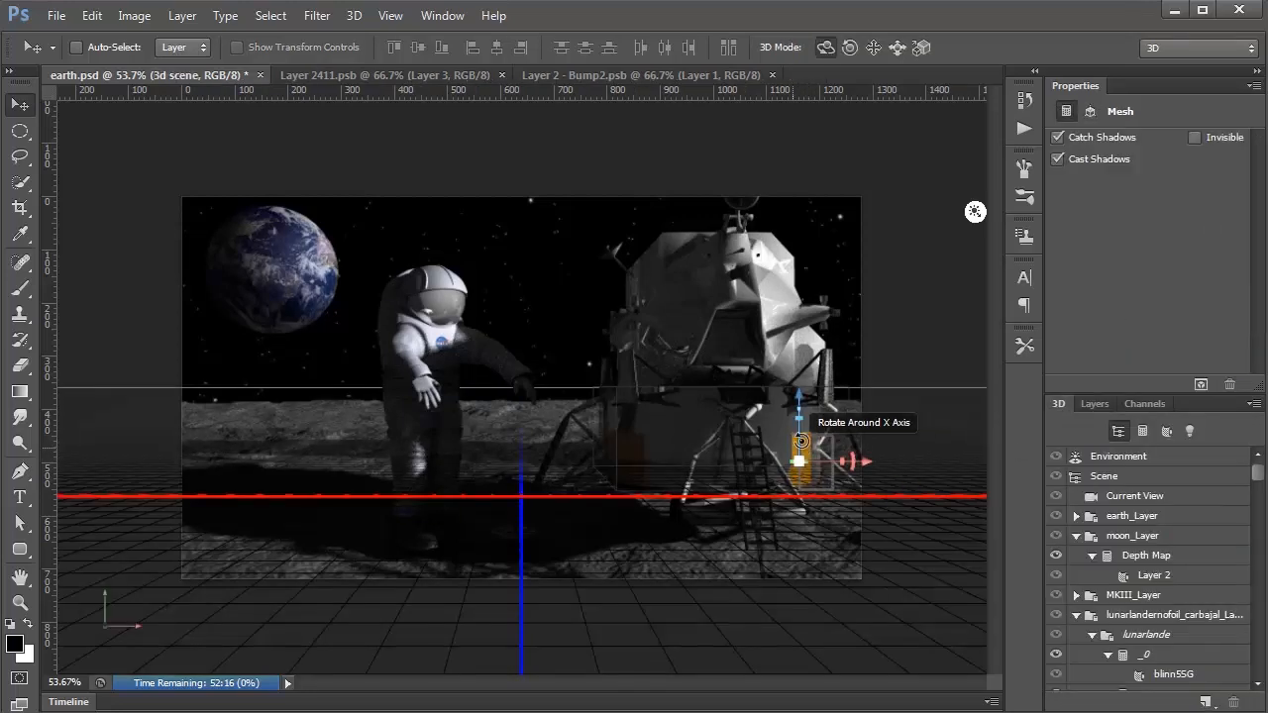
Set the reflection of the bright orange panel's blinn1SG material to 72%
{"action": "left_click_drag", "start_coordinate": [1257, 481], "coordinate": [1260, 650]}
{"action": "scroll", "coordinate": [1155, 567], "scroll_direction": "down", "scroll_amount": 3}
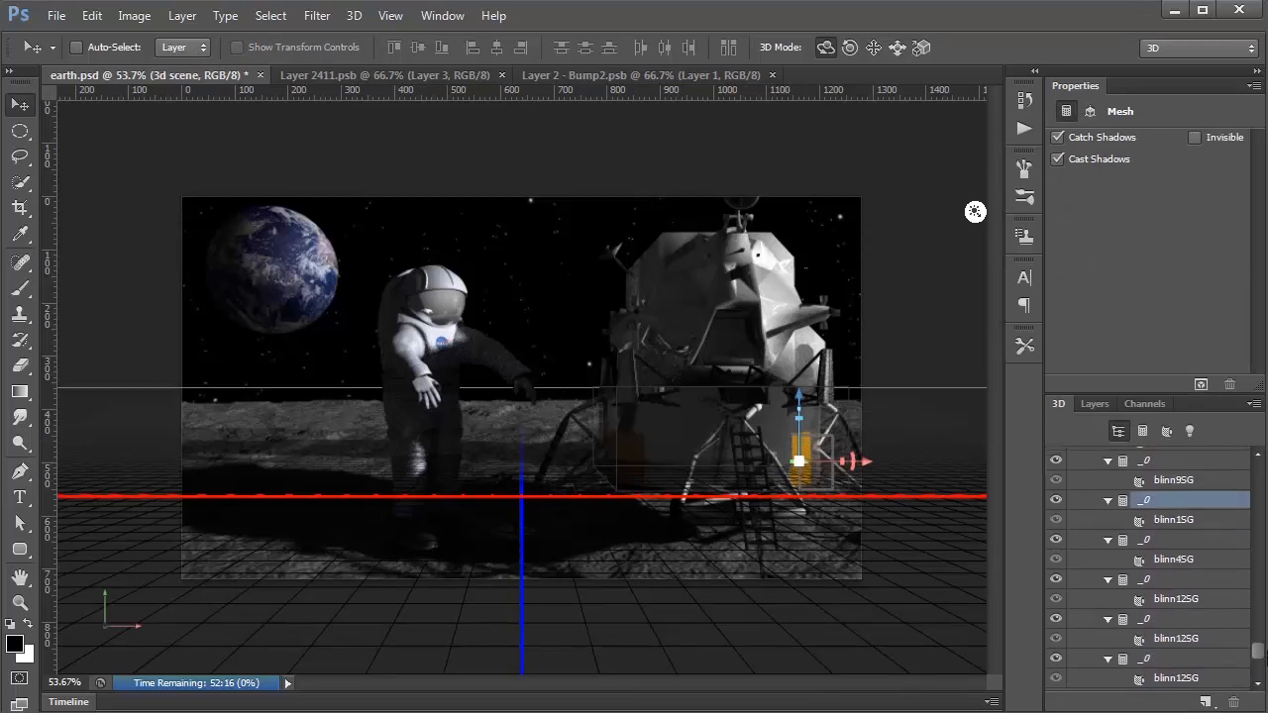
{"action": "left_click", "coordinate": [1169, 642]}
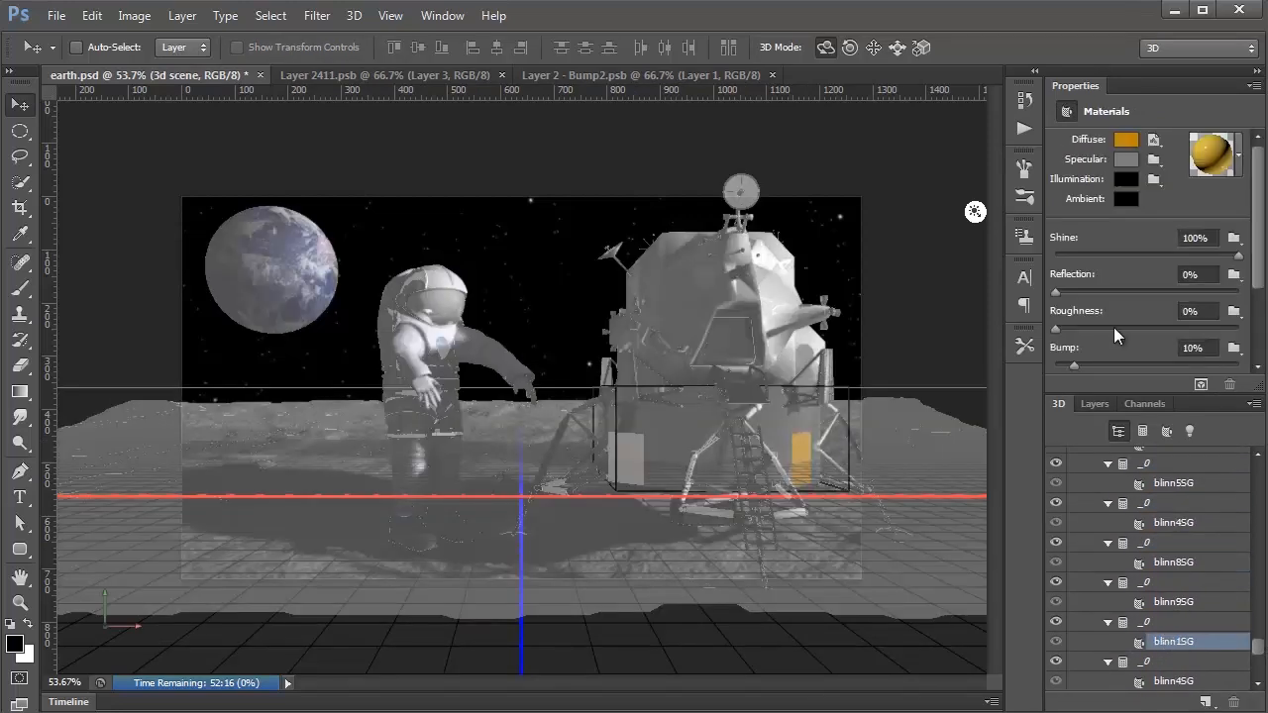
{"action": "left_click", "coordinate": [1187, 291]}
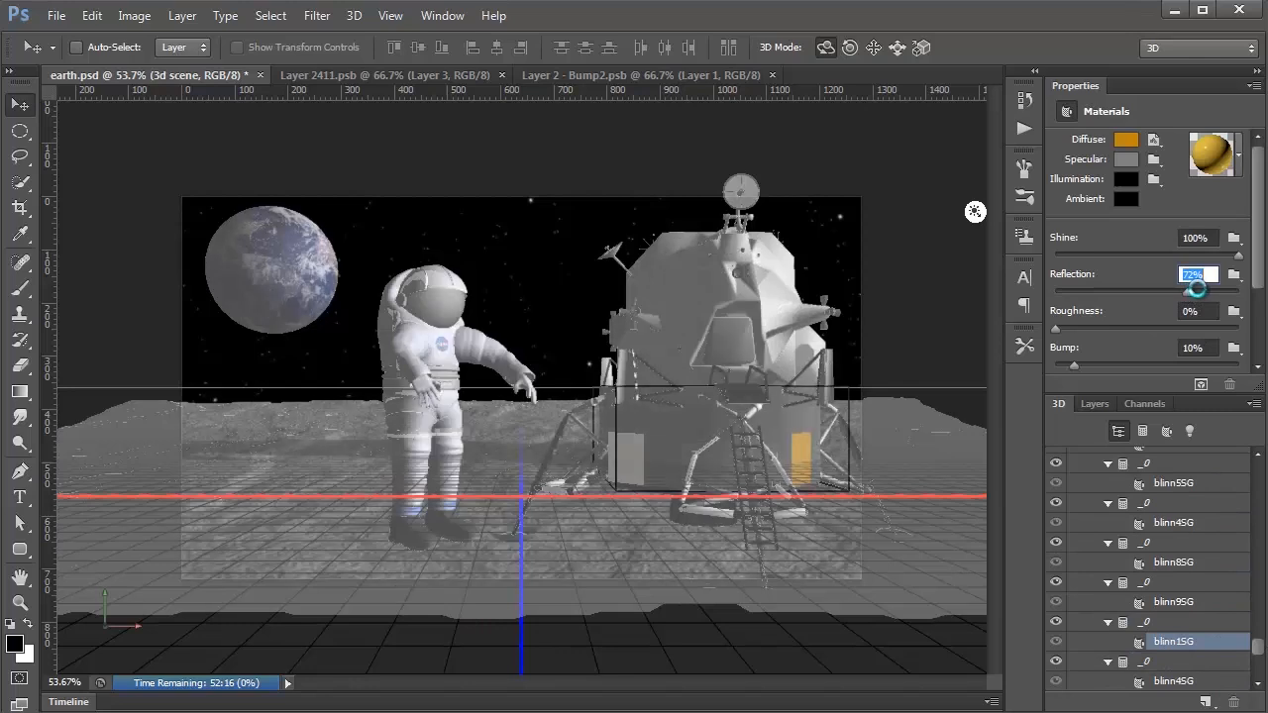
Set the reflection of the lander's darker orange blinn9SG material to 71%
{"action": "left_click", "coordinate": [616, 468]}
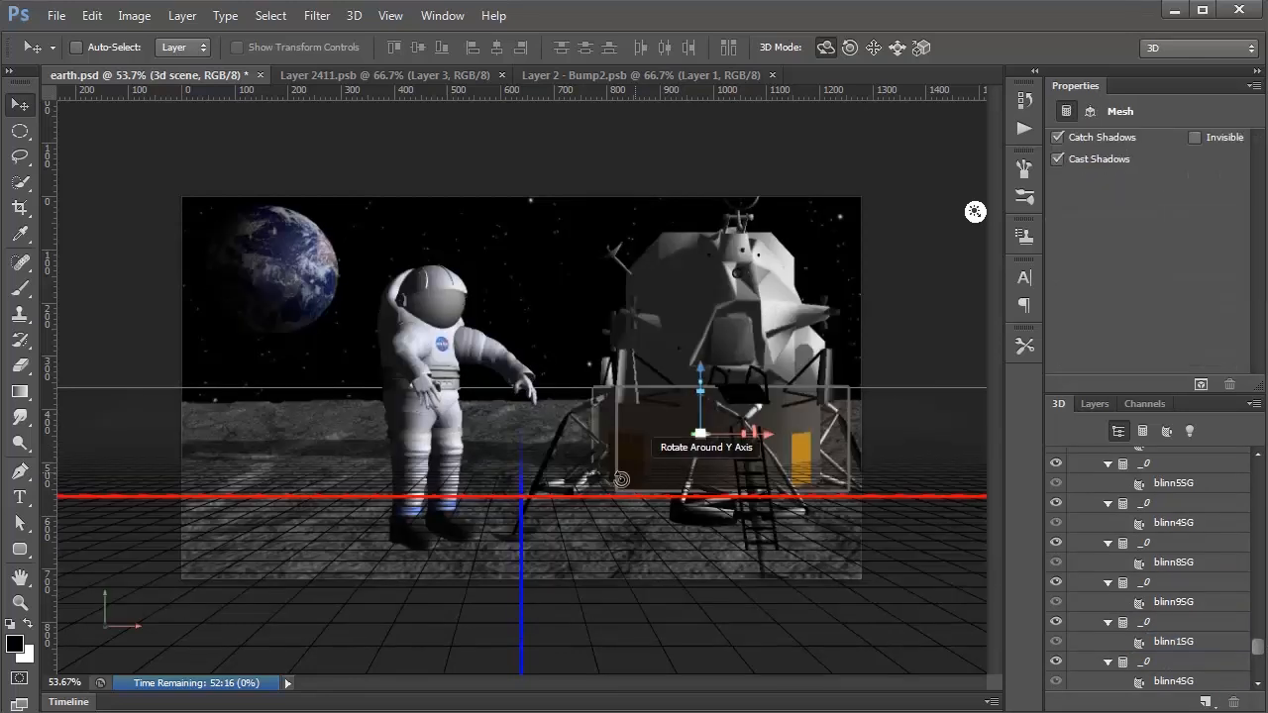
{"action": "left_click", "coordinate": [1164, 601]}
{"action": "left_click", "coordinate": [1186, 291]}
Select the whole canvas with the Rectangular Marquee tool
{"action": "left_click", "coordinate": [26, 135]}
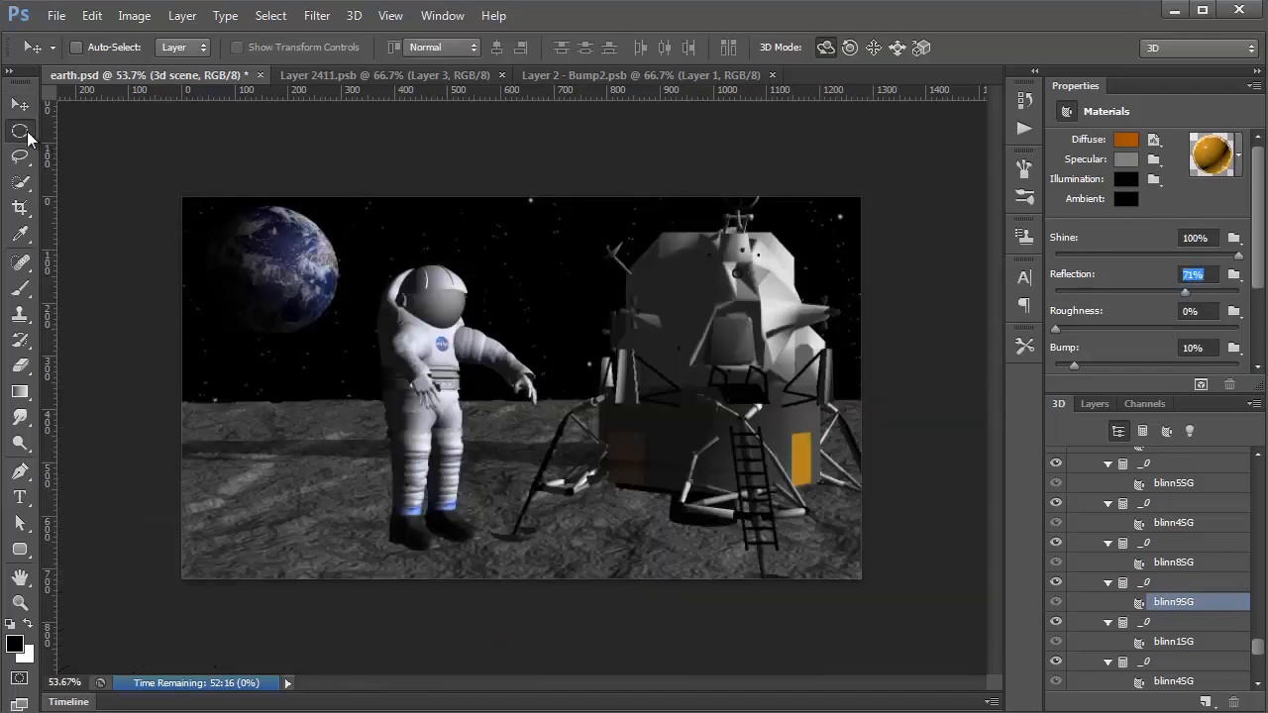
{"action": "right_click", "coordinate": [27, 135]}
{"action": "left_click", "coordinate": [79, 127]}
{"action": "left_click_drag", "start_coordinate": [182, 197], "coordinate": [936, 595]}
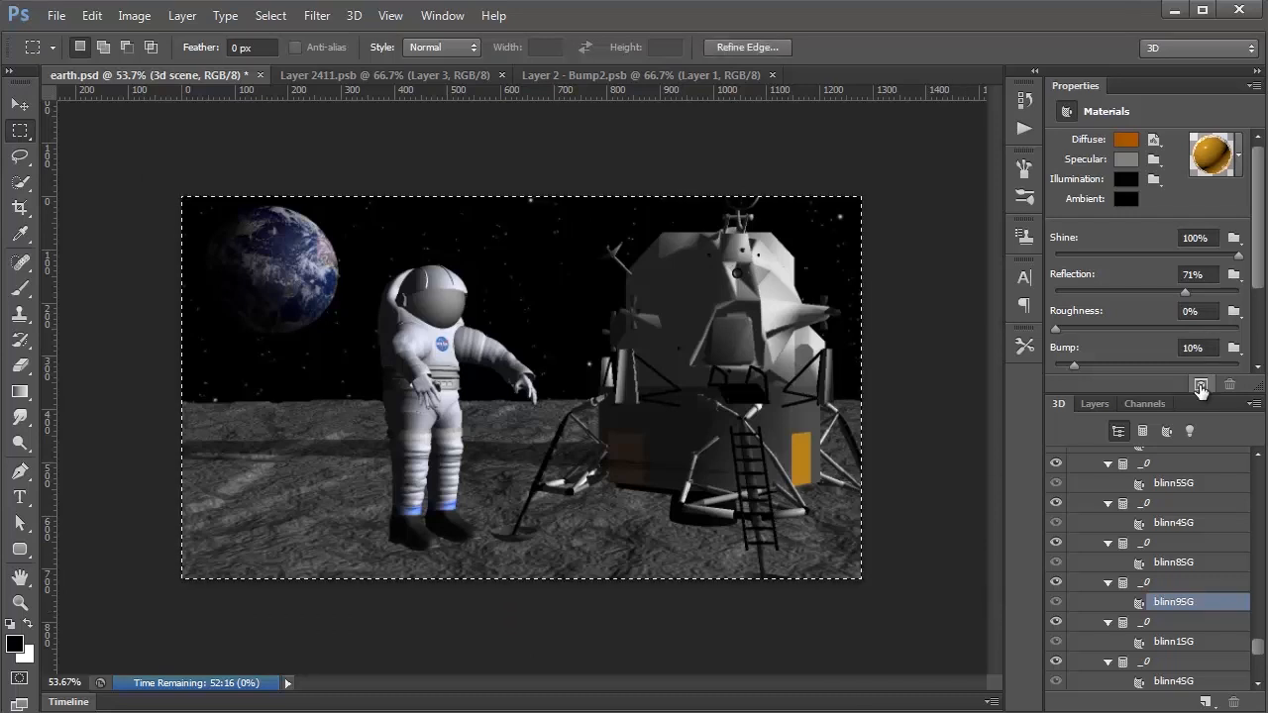